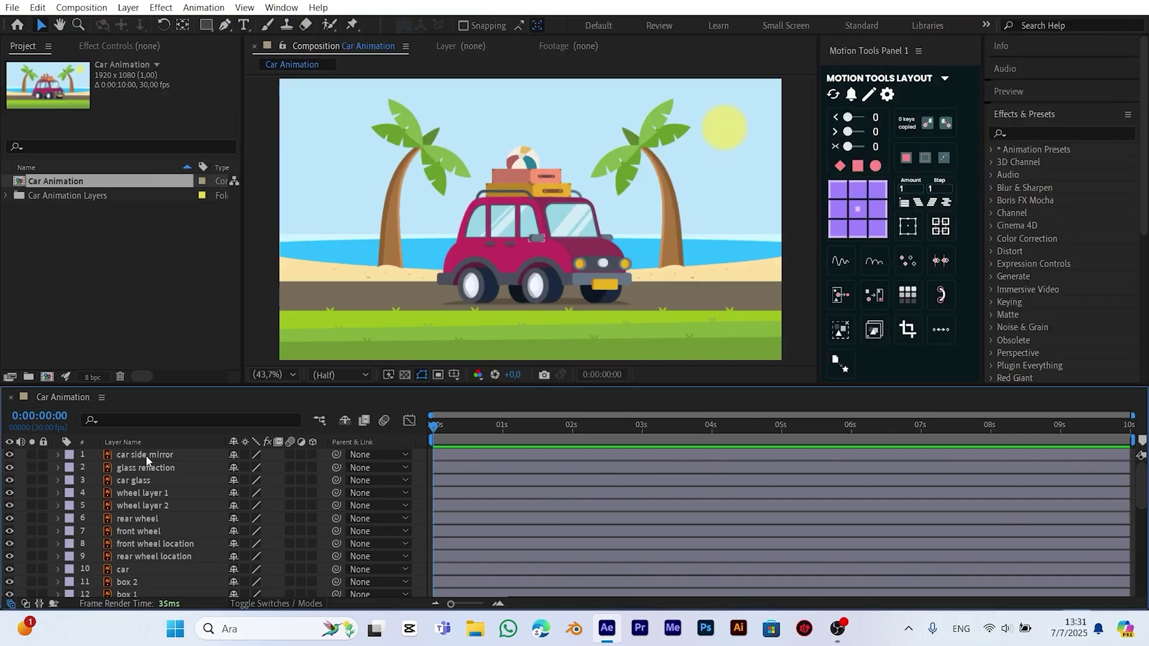
Turn on continuous rasterization for all layers in the Car Animation composition
{"action": "left_click", "coordinate": [147, 456]}
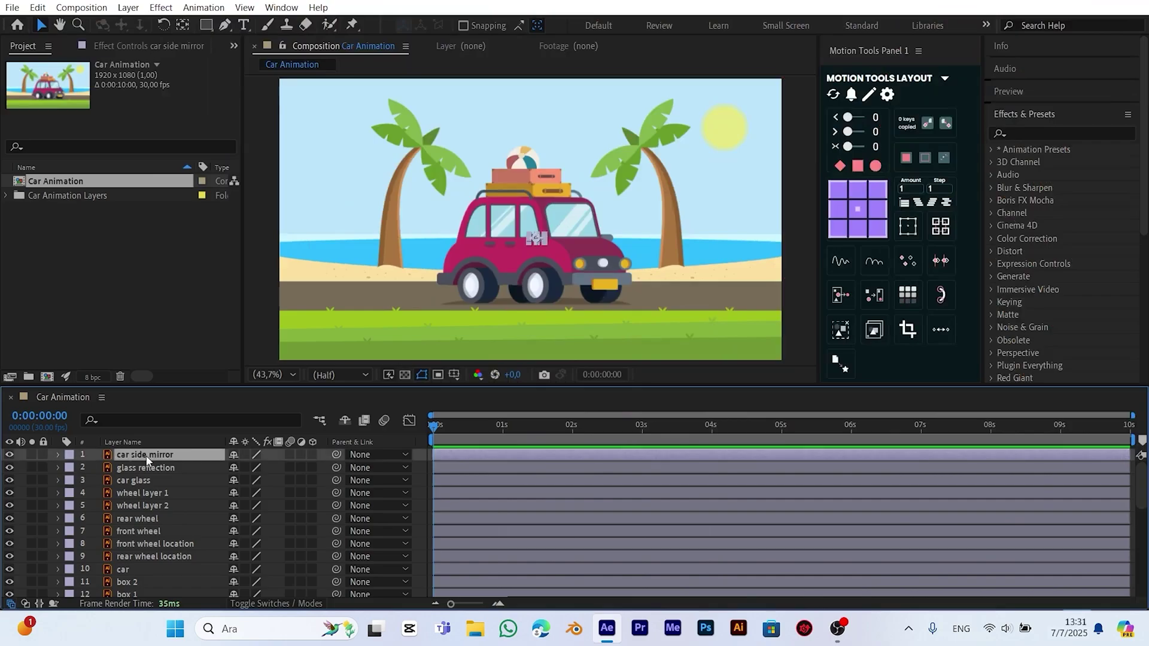
{"action": "key", "text": "ctrl+a"}
{"action": "left_click", "coordinate": [246, 456]}
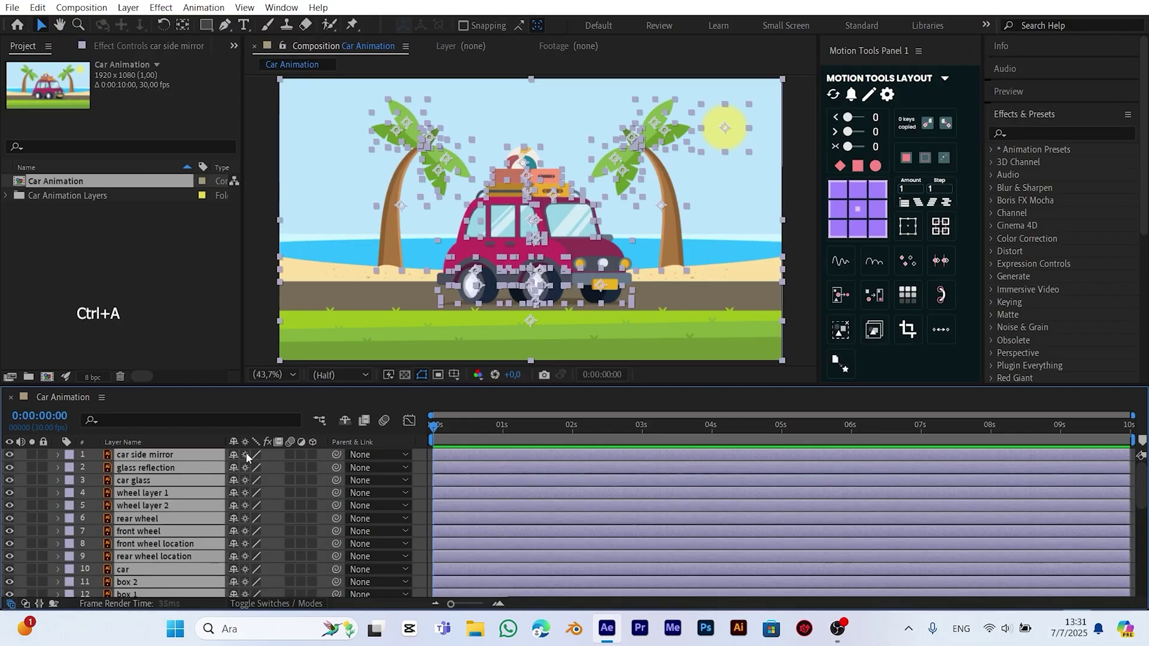
{"action": "left_click", "coordinate": [417, 465]}
Parent the side mirror, glass reflection, car glass, wheel layers 1 and 2, both wheel locations, boxes, ball and car ban to the car layer
{"action": "left_click", "coordinate": [145, 455]}
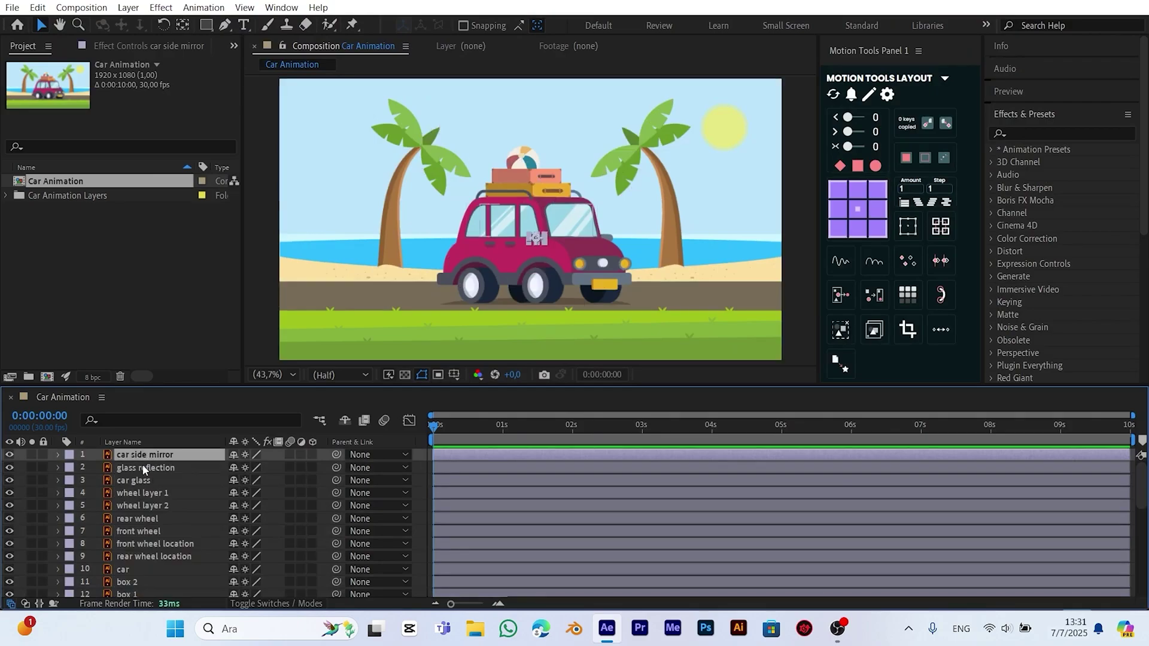
{"action": "left_click", "coordinate": [142, 468], "text": "ctrl"}
{"action": "left_click", "coordinate": [142, 479], "text": "ctrl"}
{"action": "left_click", "coordinate": [145, 492], "text": "ctrl"}
{"action": "left_click", "coordinate": [146, 505], "text": "ctrl"}
{"action": "left_click", "coordinate": [151, 543], "text": "ctrl"}
{"action": "left_click", "coordinate": [150, 557], "text": "ctrl"}
{"action": "scroll", "coordinate": [146, 561], "scroll_direction": "down", "scroll_amount": 1}
{"action": "left_click", "coordinate": [133, 544], "text": "ctrl"}
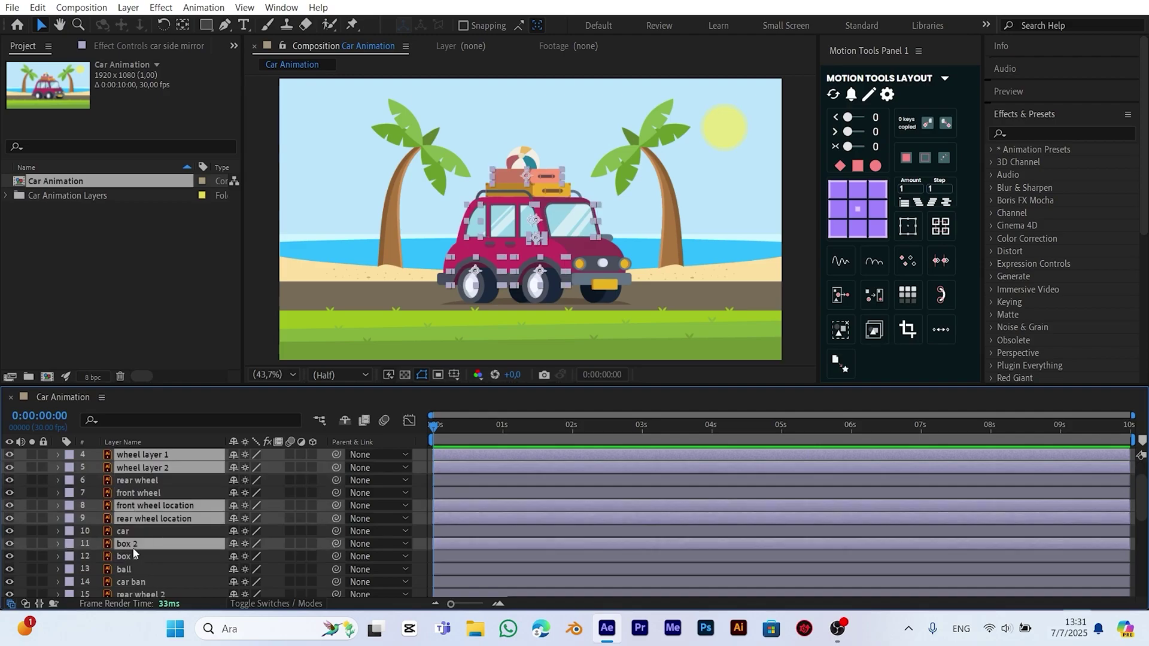
{"action": "left_click", "coordinate": [134, 557], "text": "ctrl"}
{"action": "left_click", "coordinate": [134, 570], "text": "ctrl"}
{"action": "left_click", "coordinate": [134, 584], "text": "ctrl"}
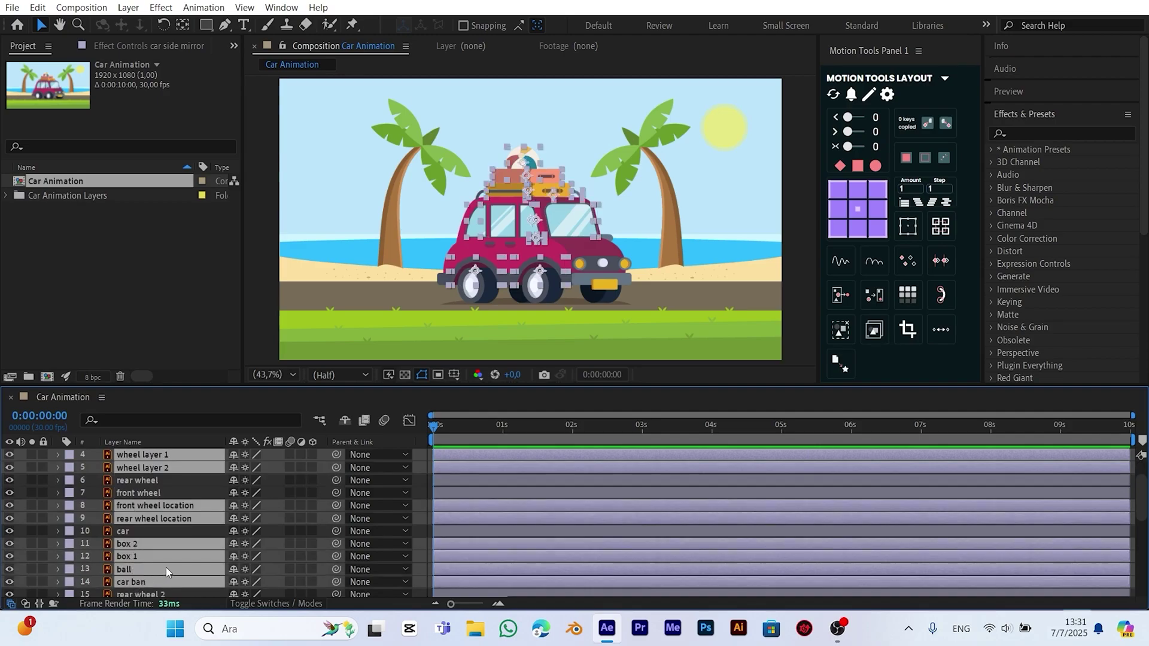
{"action": "left_click_drag", "start_coordinate": [336, 569], "coordinate": [149, 534]}
Test the parenting by moving the car layer in the composition, and undo the move
{"action": "left_click", "coordinate": [147, 531]}
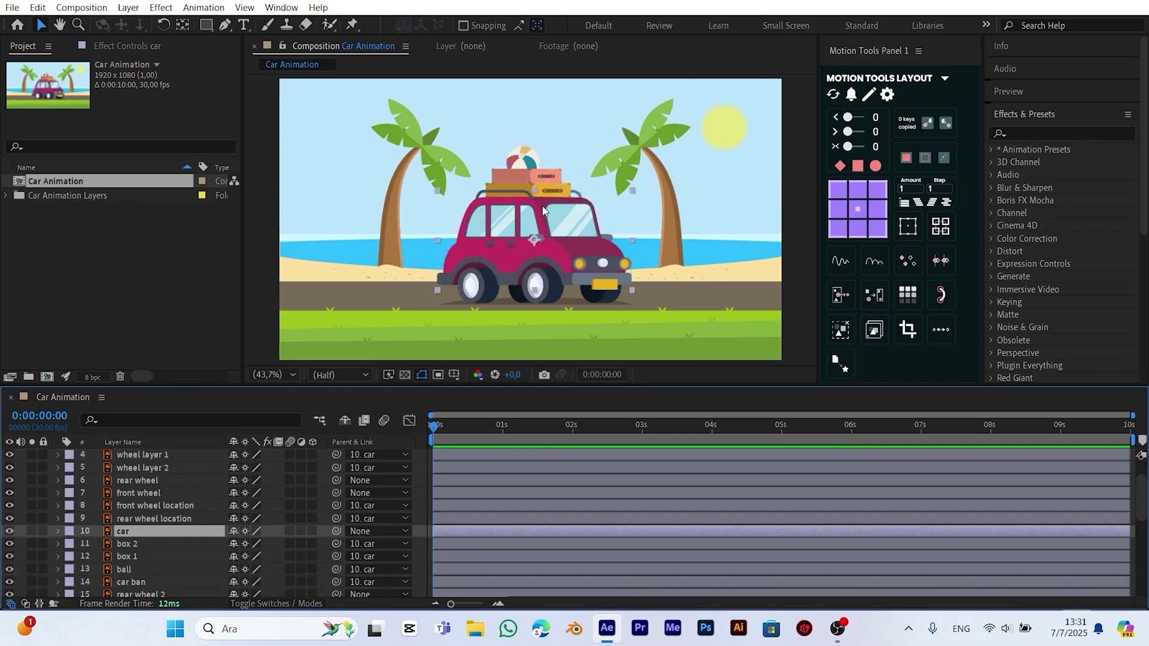
{"action": "left_click_drag", "start_coordinate": [543, 209], "coordinate": [514, 187]}
{"action": "key", "text": "ctrl+z"}
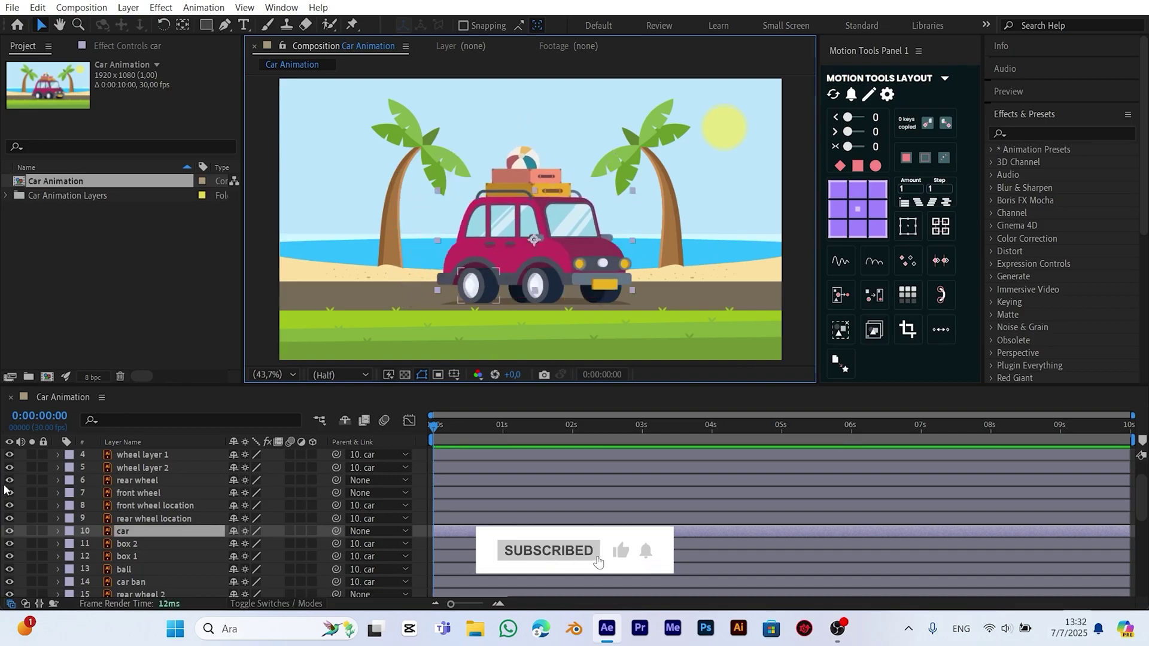
Move the car layer's anchor point down to the underside of the body, between the two near-side wheels
{"action": "left_click", "coordinate": [182, 25]}
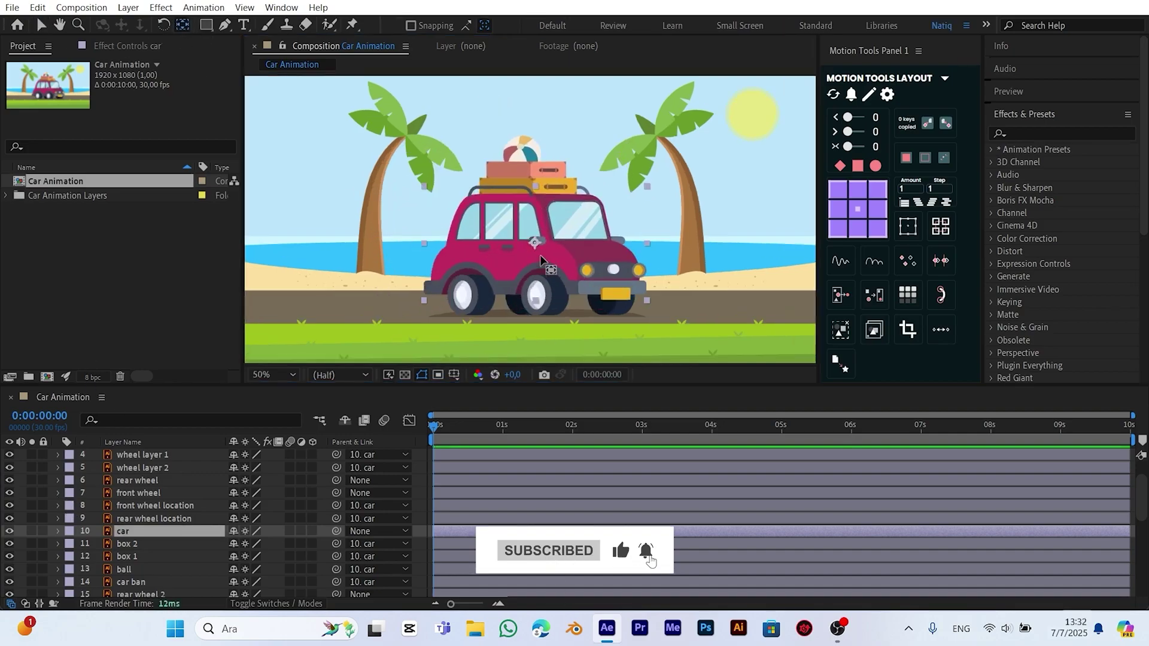
{"action": "scroll", "coordinate": [521, 223], "scroll_direction": "up", "scroll_amount": 4}
{"action": "left_click_drag", "start_coordinate": [550, 175], "coordinate": [497, 268]}
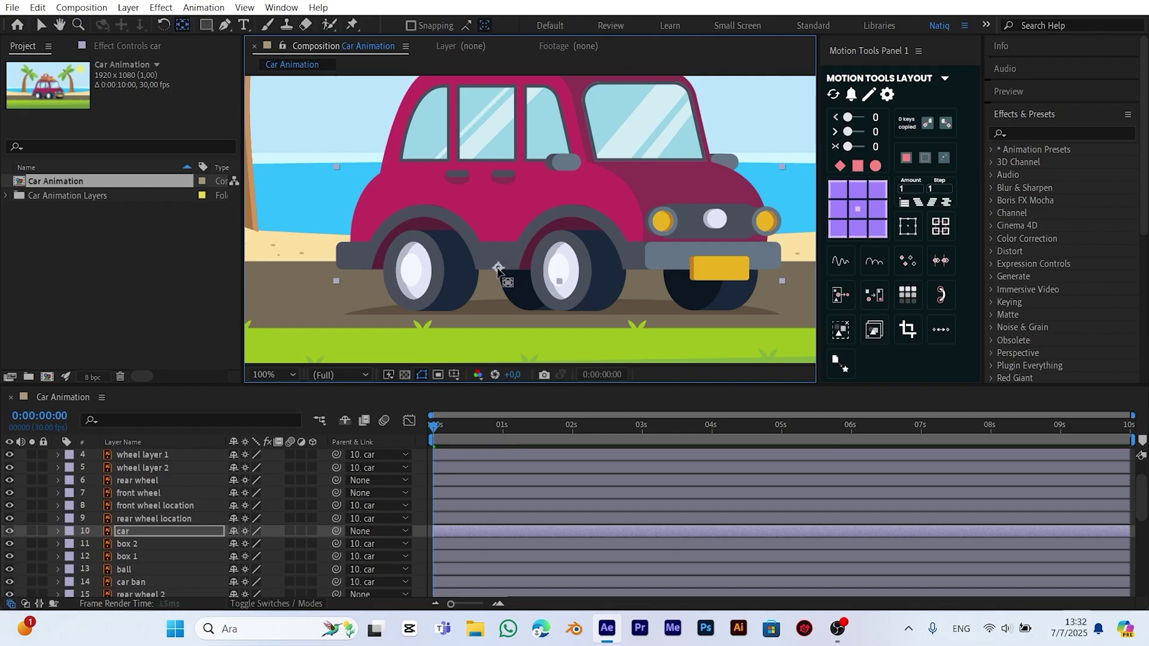
{"action": "left_click", "coordinate": [41, 24]}
{"action": "left_click", "coordinate": [274, 376]}
{"action": "left_click", "coordinate": [279, 117]}
Reveal the car layer's Position and Rotation, and add a Position keyframe at 0:00:00:00
{"action": "left_click", "coordinate": [149, 536]}
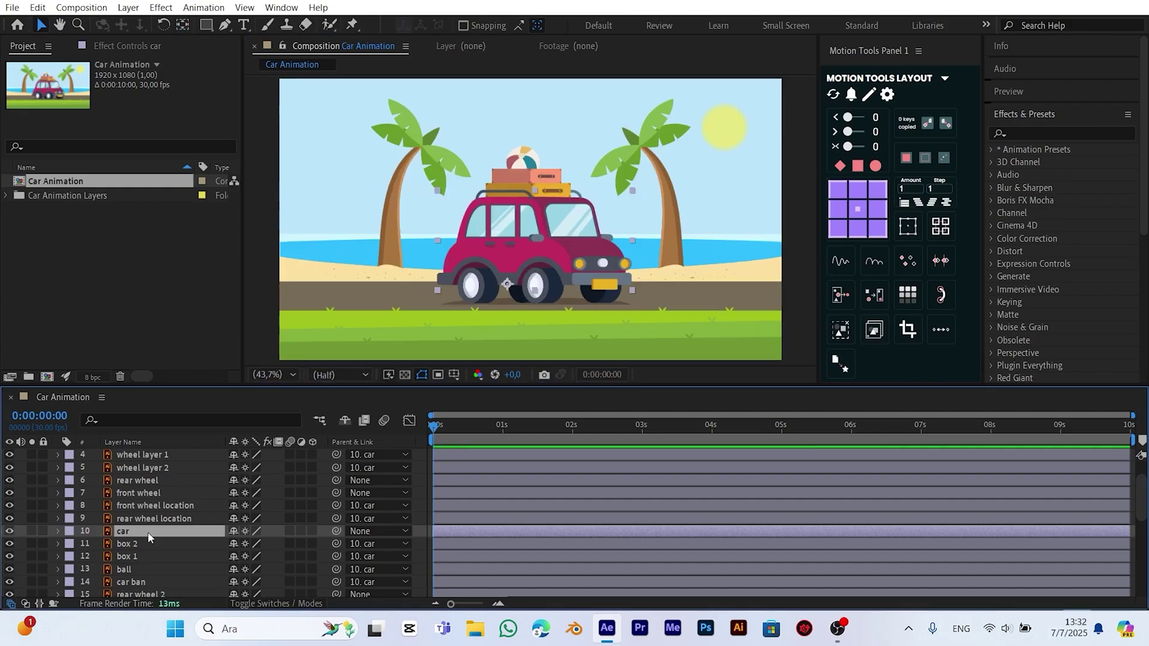
{"action": "key", "text": "p"}
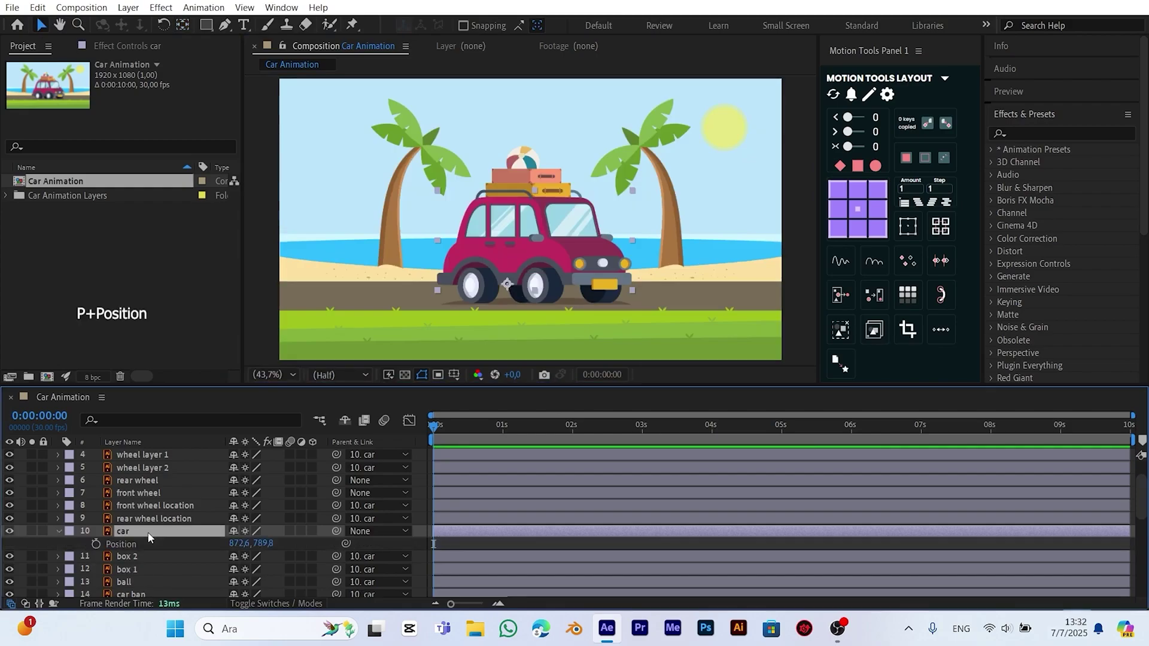
{"action": "left_click", "coordinate": [138, 543]}
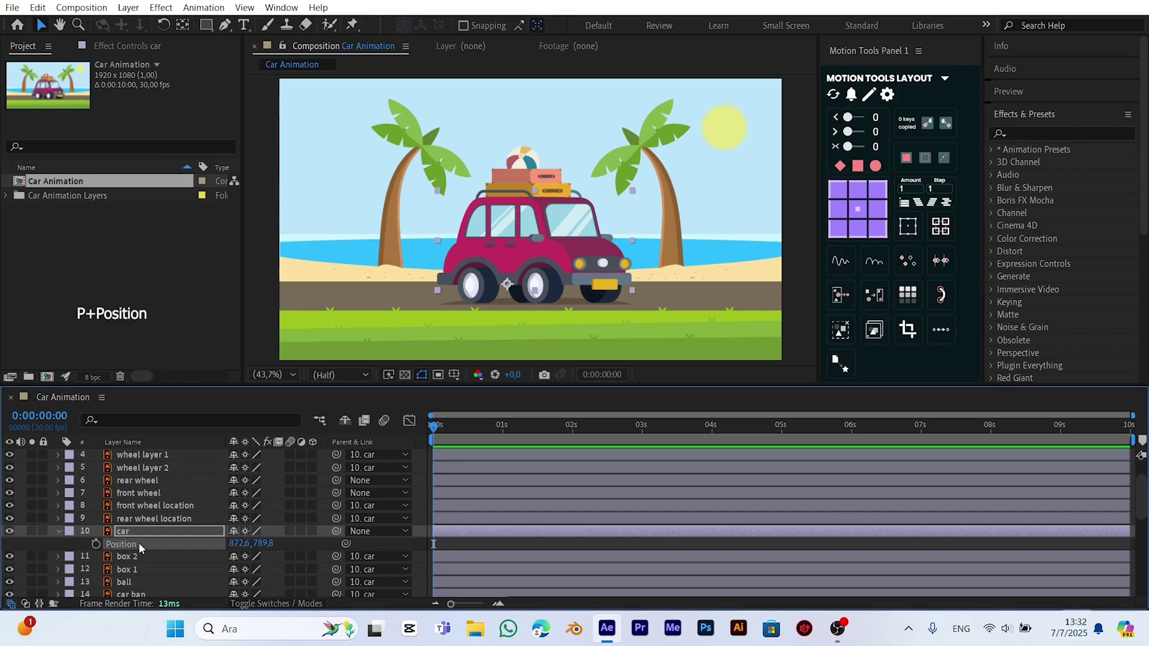
{"action": "key", "text": "shift+r"}
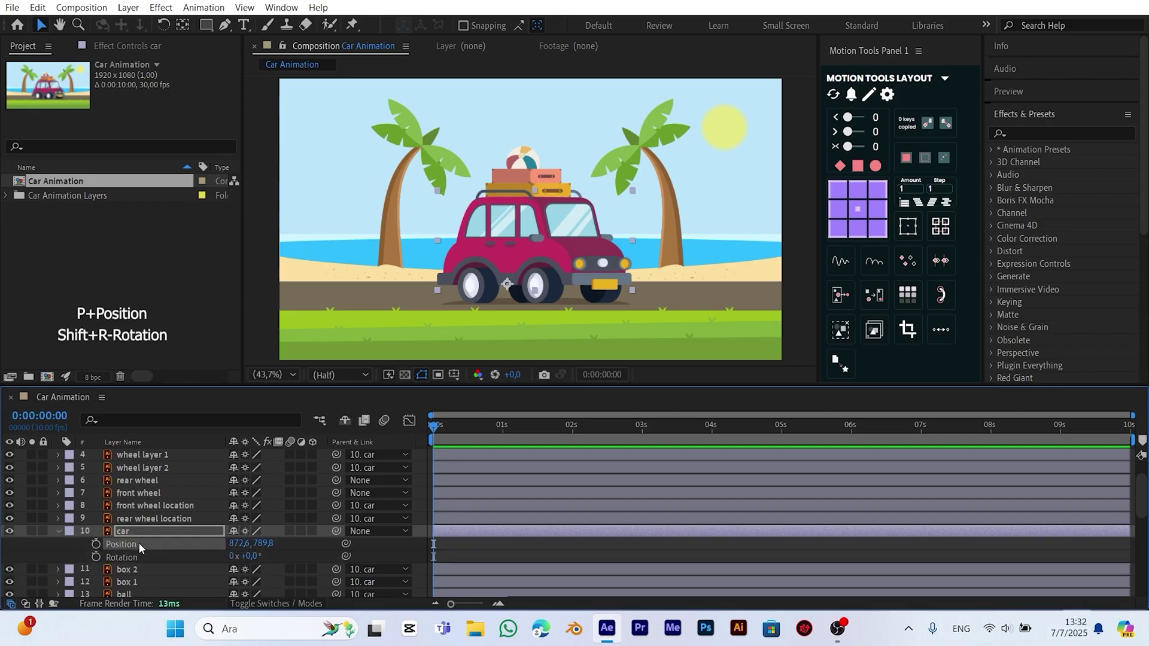
{"action": "left_click", "coordinate": [96, 545]}
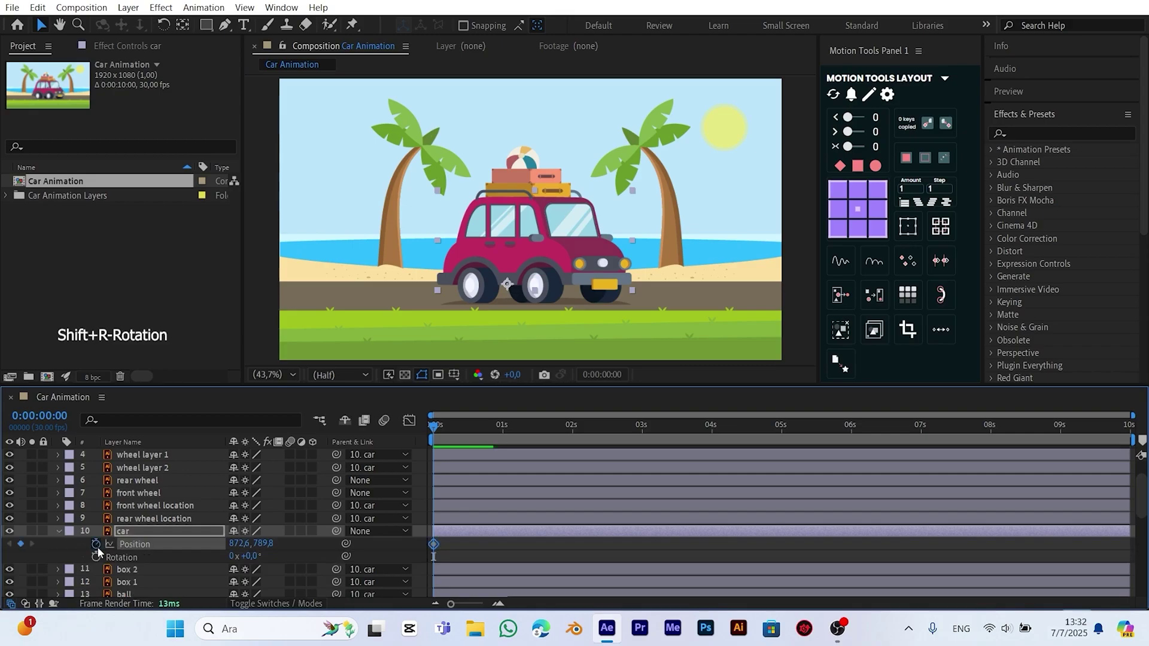
Add two more Position keyframes to the car layer at frames 6 and 12, keeping the same value
{"action": "left_click", "coordinate": [612, 374]}
{"action": "type", "text": "+6"}
{"action": "key", "text": "Return"}
{"action": "left_click", "coordinate": [22, 542]}
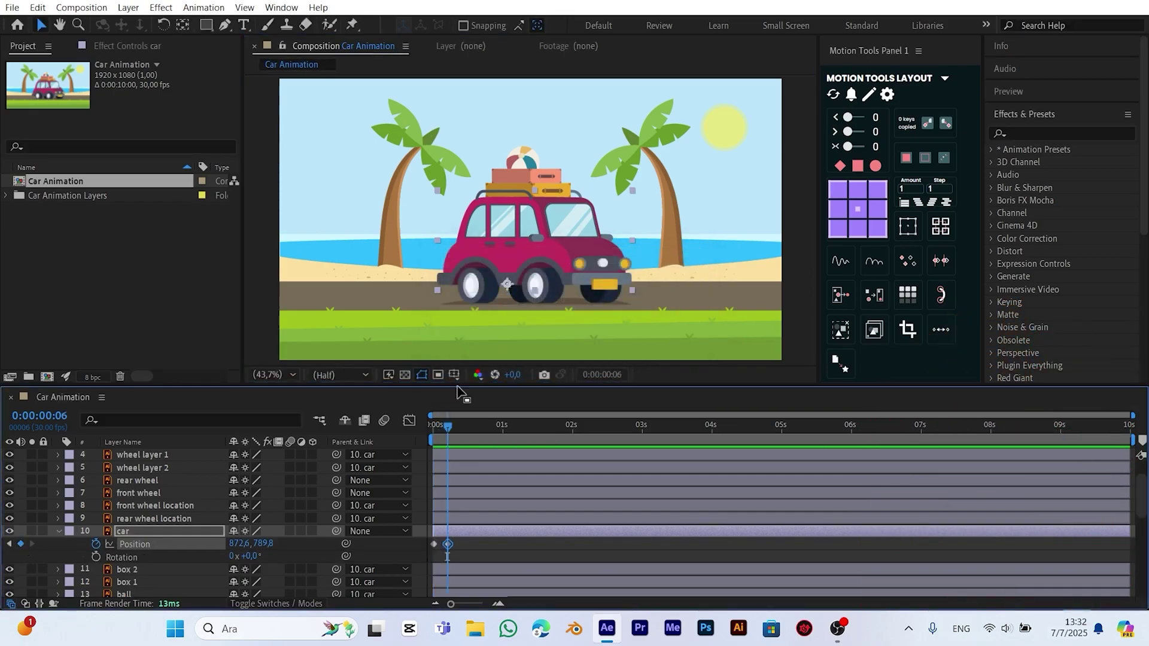
{"action": "left_click", "coordinate": [619, 376]}
{"action": "type", "text": "+5"}
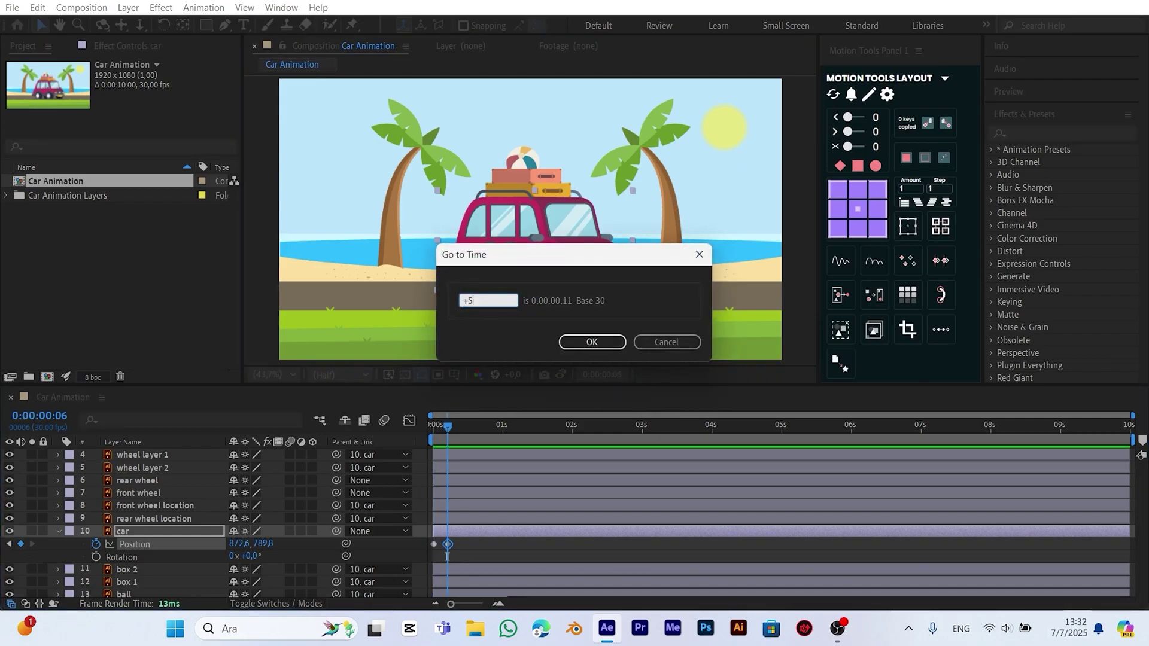
{"action": "key", "text": "Return"}
{"action": "key", "text": "Page_Down"}
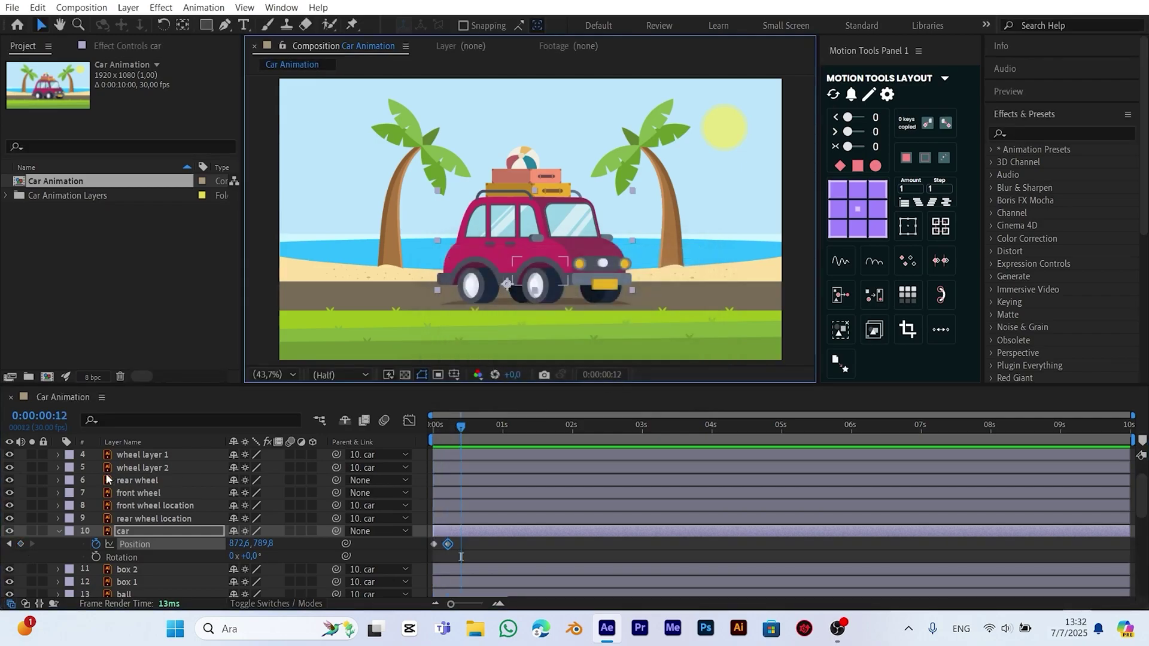
{"action": "left_click", "coordinate": [19, 543]}
Lower the car to Position 872,6, 801,8 at the frame 6 keyframe, and apply Easy Ease to all three Position keyframes
{"action": "left_click", "coordinate": [11, 543]}
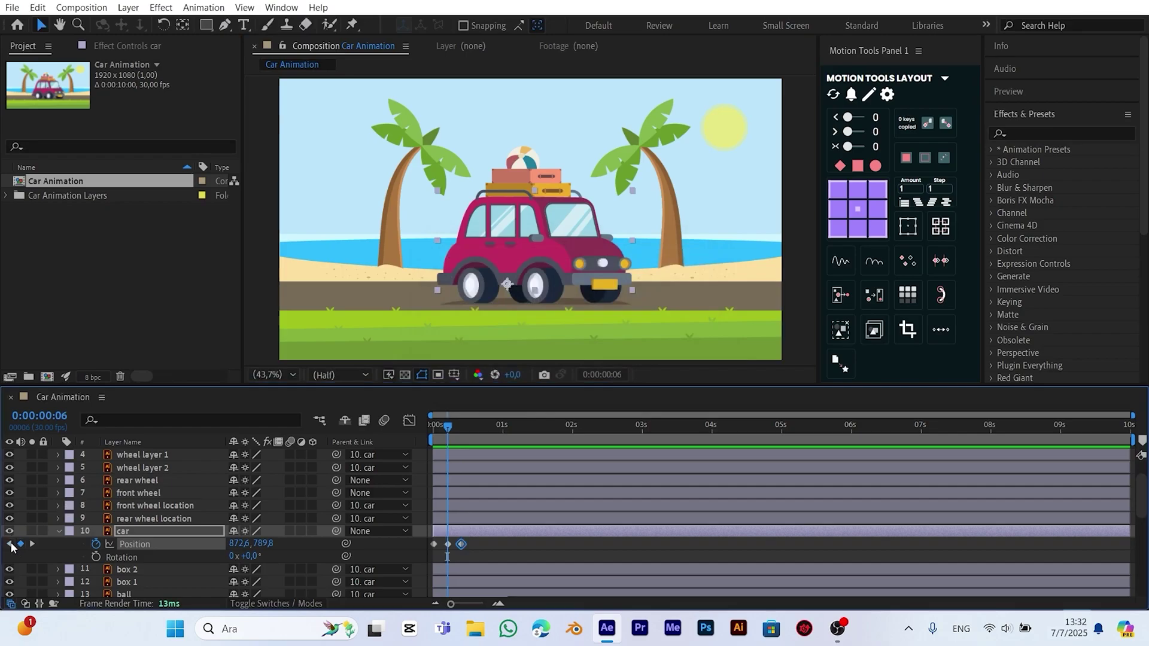
{"action": "key", "text": "shift+Down"}
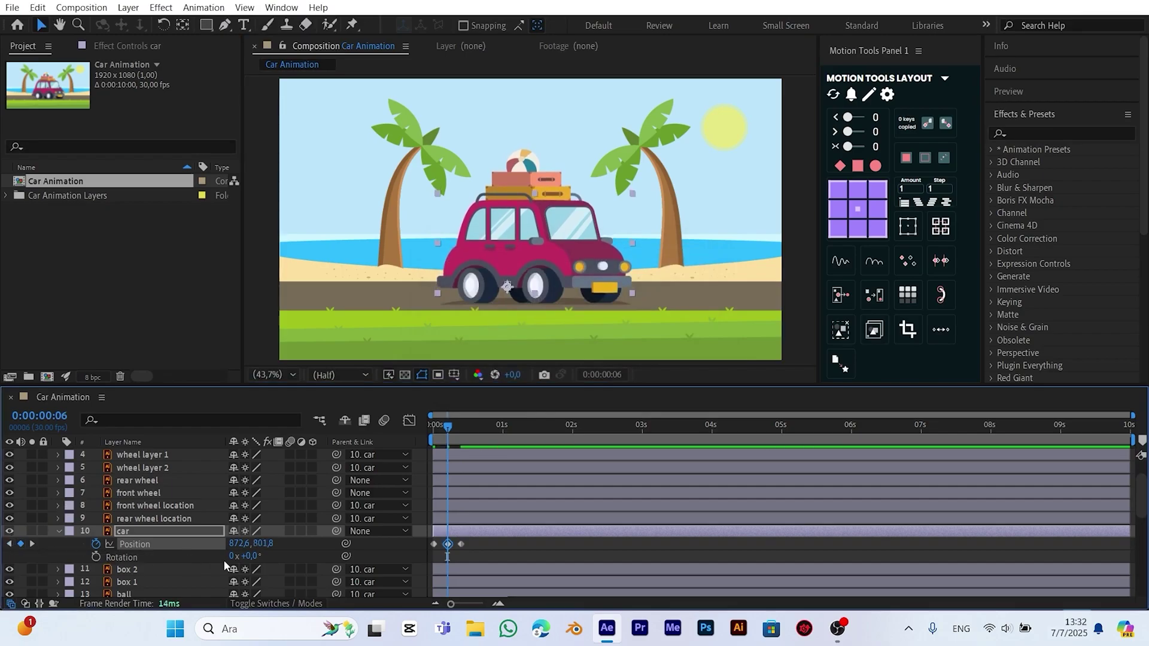
{"action": "left_click_drag", "start_coordinate": [490, 543], "coordinate": [414, 544]}
{"action": "right_click", "coordinate": [433, 544]}
{"action": "mouse_move", "coordinate": [483, 534]}
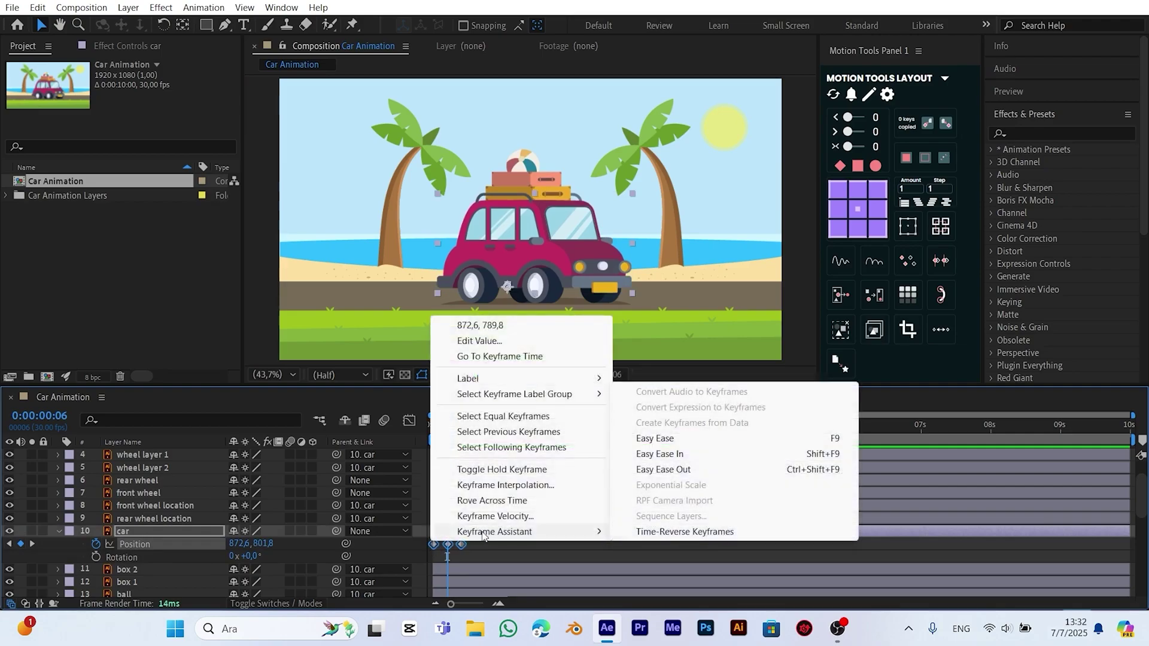
{"action": "left_click", "coordinate": [656, 438]}
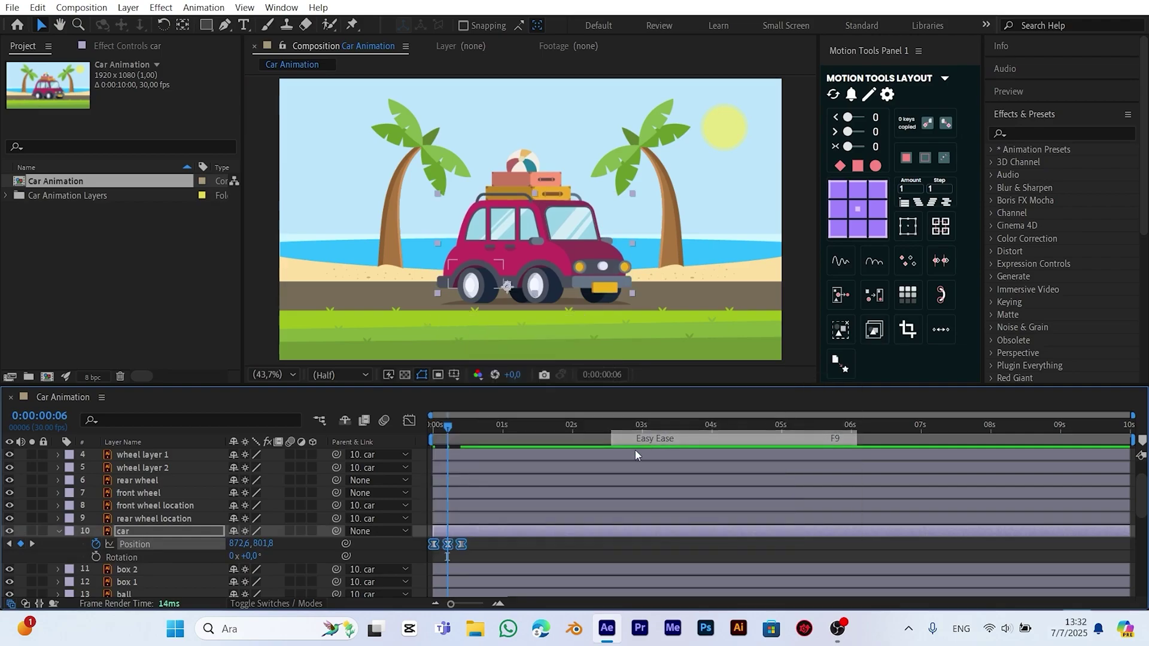
Add the expression loopOutDuration(type = "cycle", duration = 0) to the car's Position and preview the motion
{"action": "left_click", "coordinate": [96, 543], "text": "alt"}
{"action": "left_click", "coordinate": [285, 557]}
{"action": "mouse_move", "coordinate": [335, 468]}
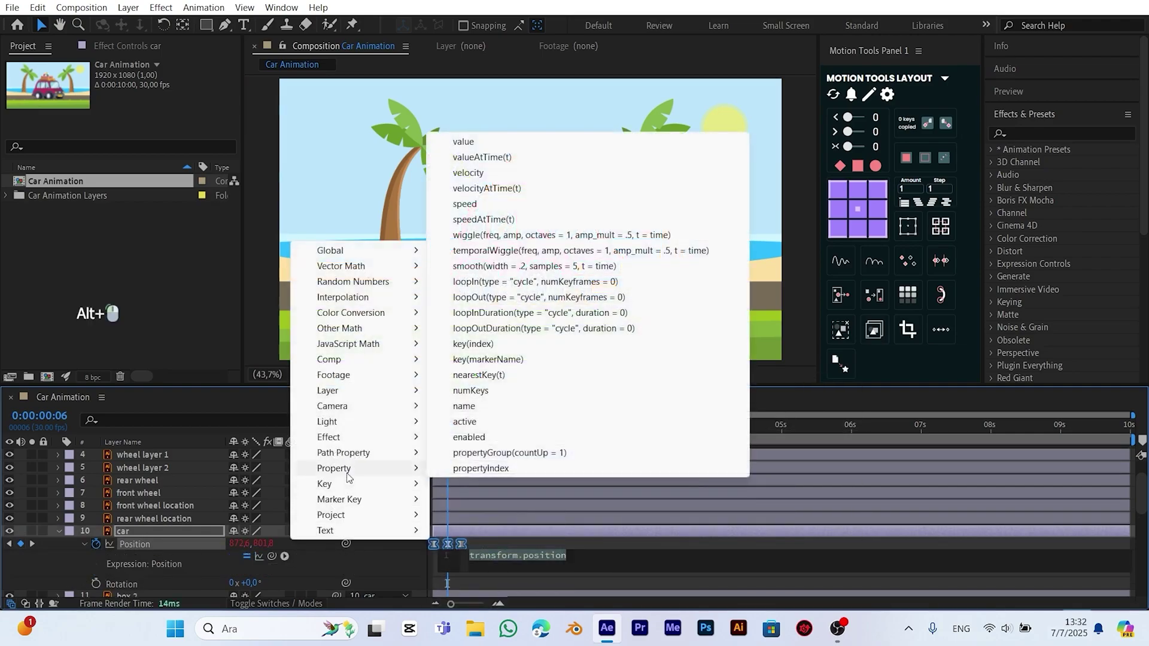
{"action": "left_click", "coordinate": [529, 339]}
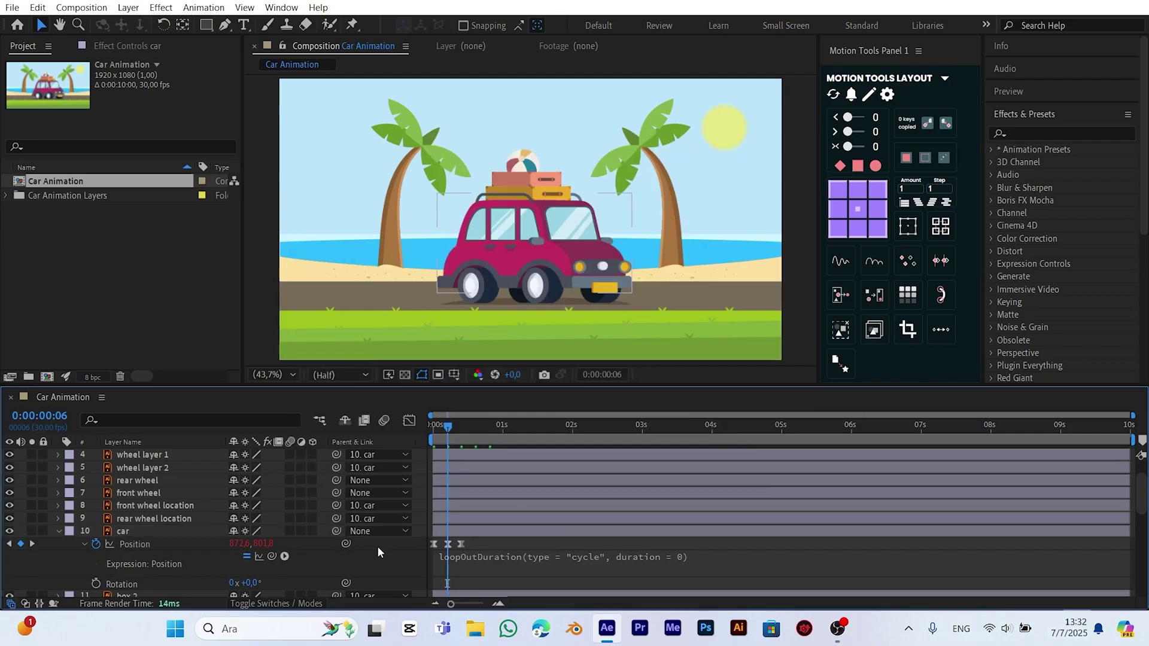
{"action": "key", "text": "space"}
Keyframe the car's Rotation at 0:00:00:00 and set it to 2° at frame 15
{"action": "left_click", "coordinate": [96, 583]}
{"action": "left_click", "coordinate": [605, 377]}
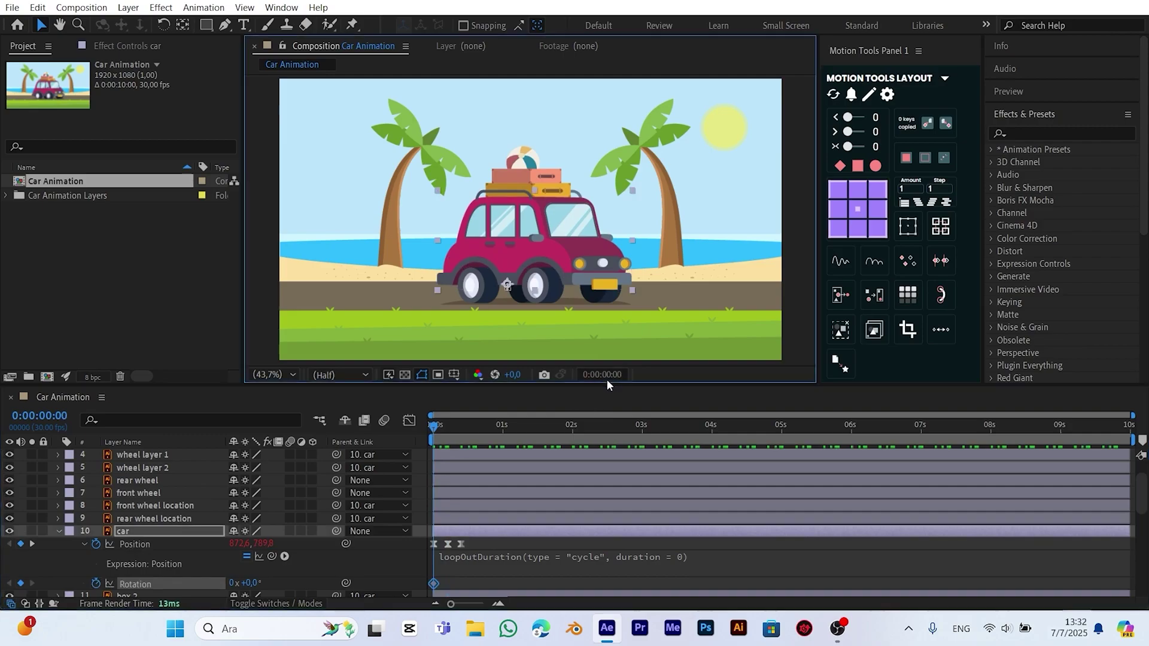
{"action": "type", "text": "15"}
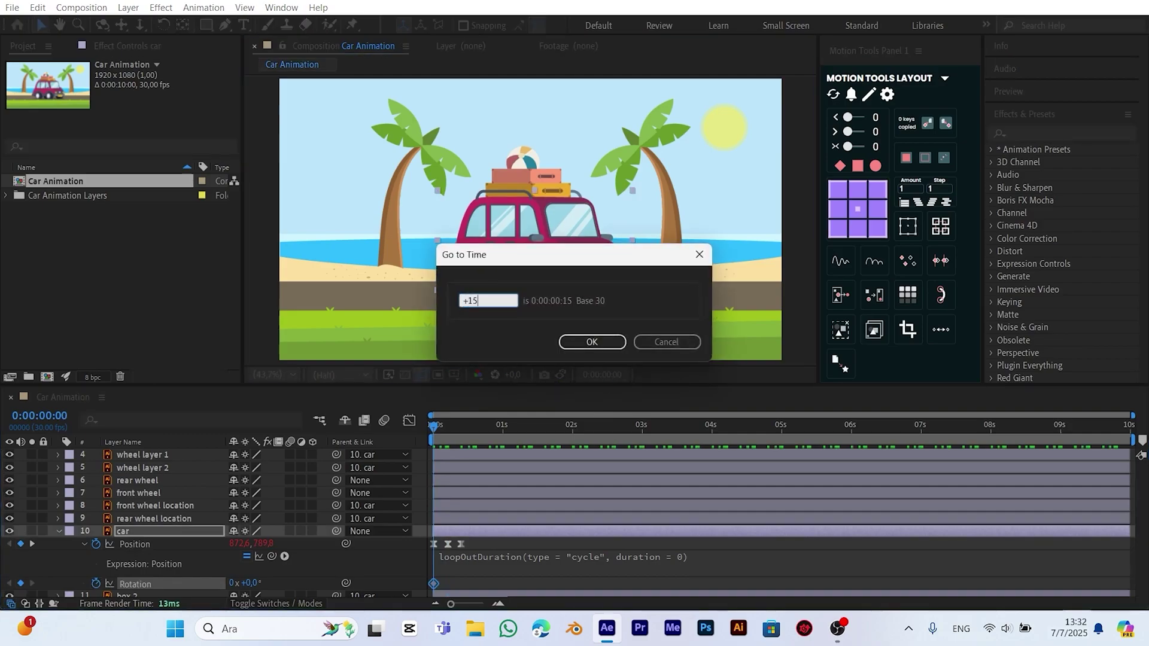
{"action": "key", "text": "Return"}
{"action": "left_click", "coordinate": [249, 585]}
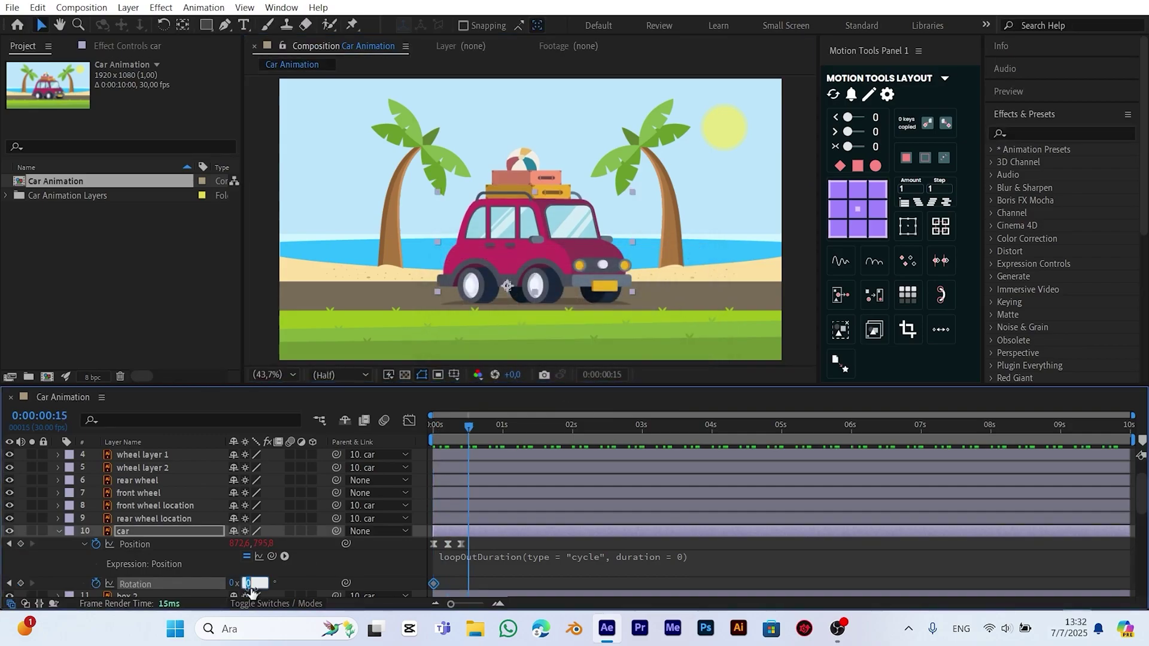
{"action": "type", "text": "2"}
{"action": "key", "text": "Return"}
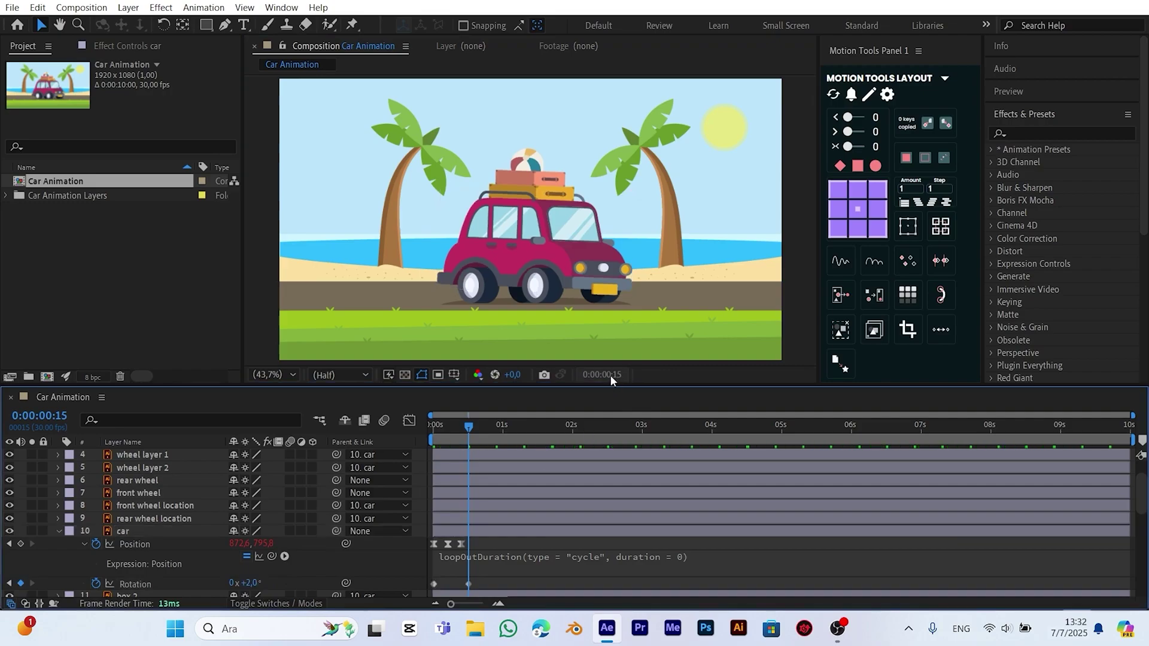
Set the car's Rotation to -1,5° at 0:00:01:00
{"action": "left_click", "coordinate": [610, 375]}
{"action": "type", "text": "100"}
{"action": "key", "text": "Return"}
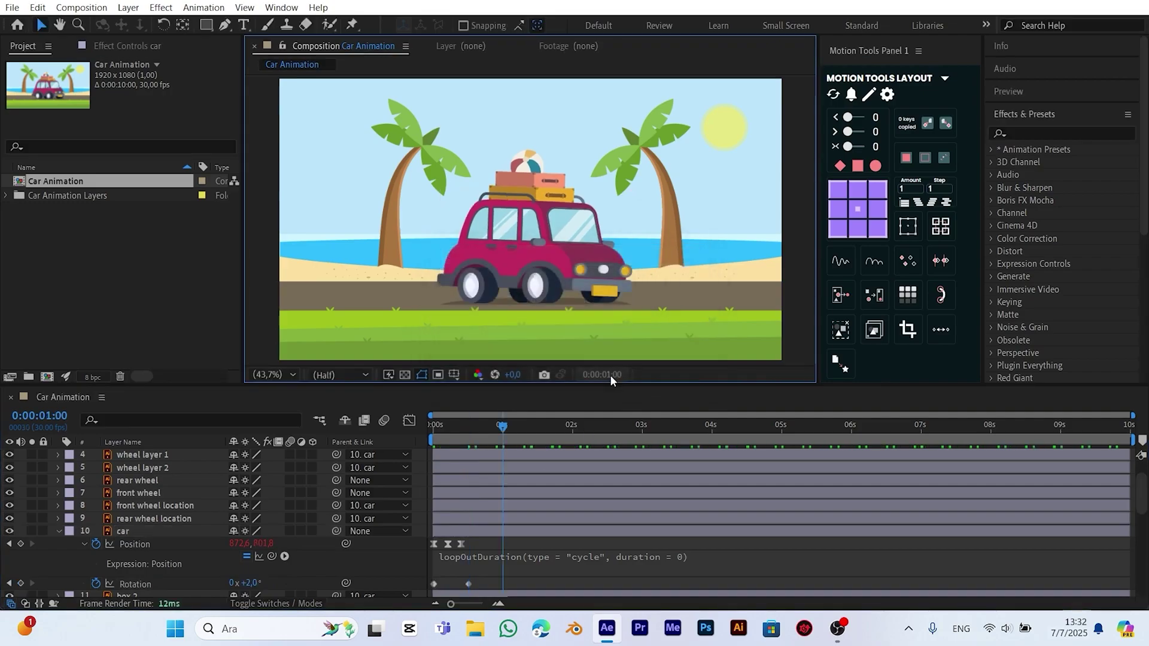
{"action": "left_click", "coordinate": [250, 584]}
{"action": "type", "text": "-1"}
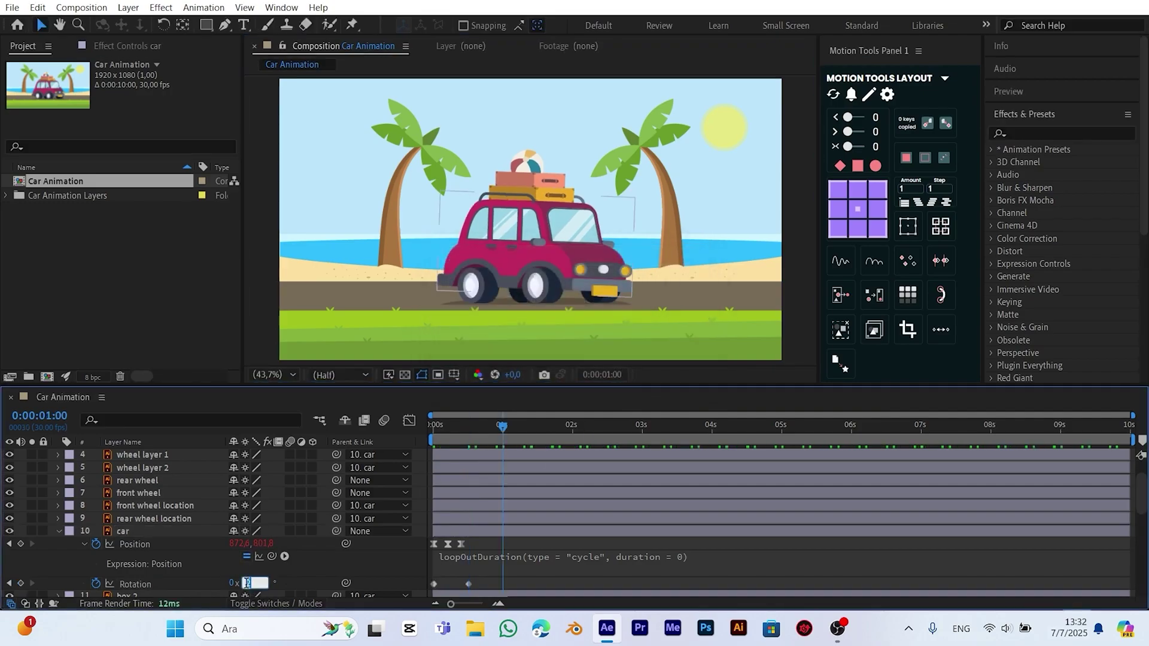
{"action": "type", "text": ",5"}
{"action": "key", "text": "Return"}
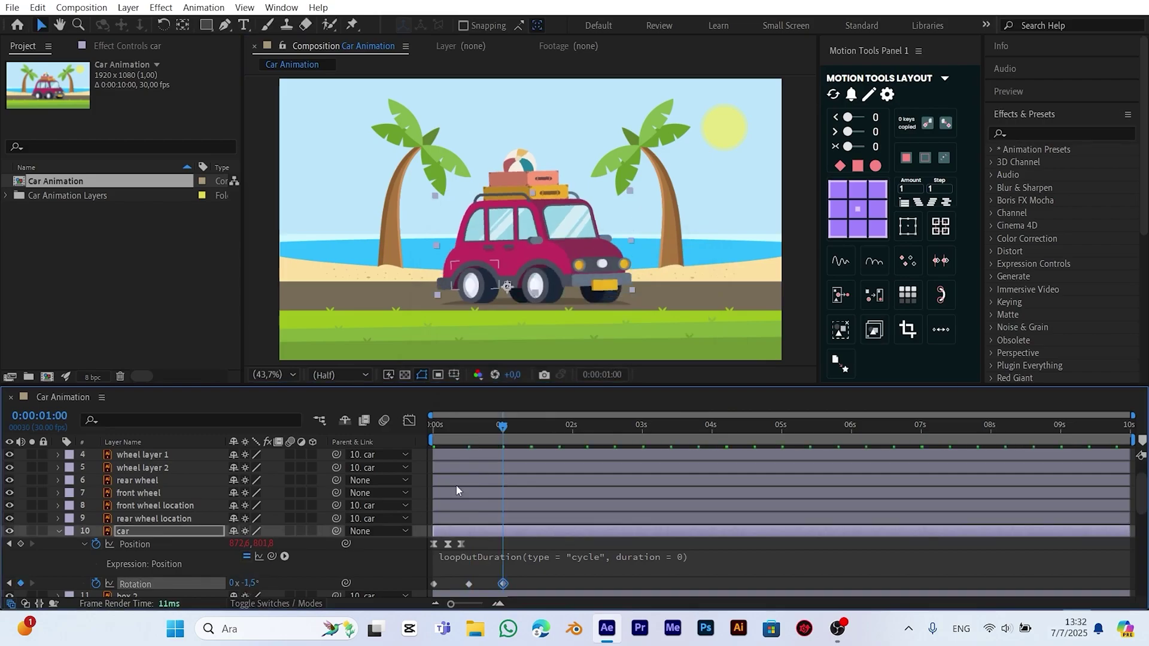
Advance 15 frames to 0:00:01:15 and set the car's Rotation to 0°
{"action": "key", "text": "alt+shift+j"}
{"action": "type", "text": "+"}
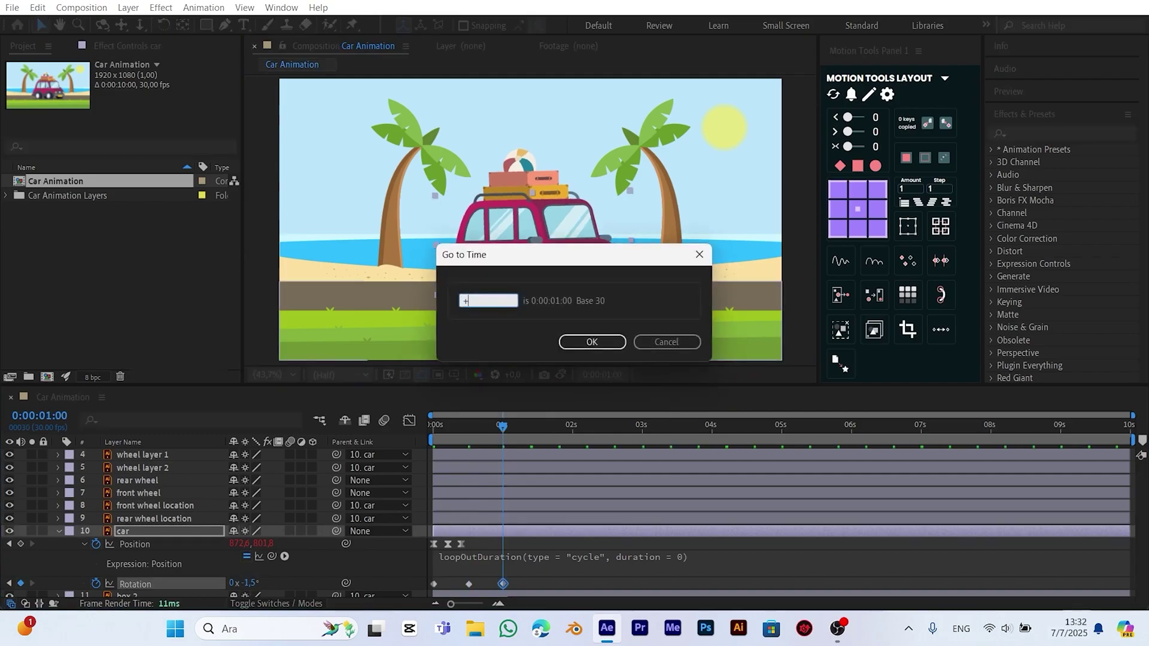
{"action": "type", "text": "15"}
{"action": "key", "text": "Return"}
{"action": "left_click", "coordinate": [250, 583]}
{"action": "type", "text": "0"}
{"action": "key", "text": "Return"}
Apply Easy Ease to all four Rotation keyframes of the car layer
{"action": "left_click_drag", "start_coordinate": [544, 592], "coordinate": [410, 583]}
{"action": "right_click", "coordinate": [441, 584]}
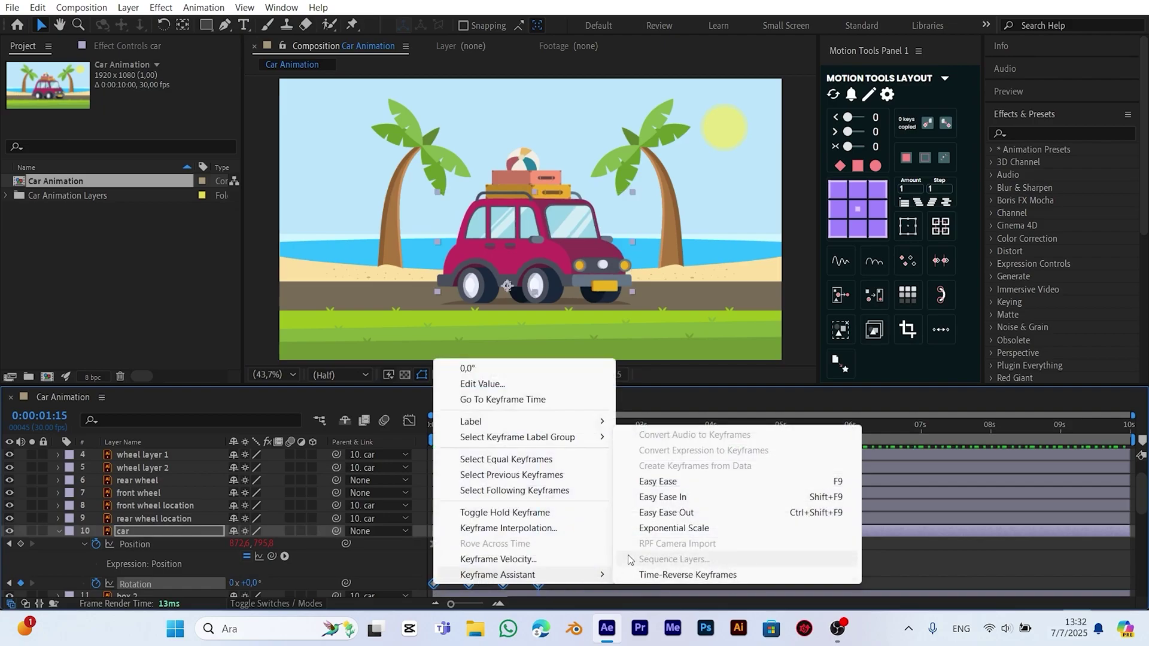
{"action": "left_click", "coordinate": [664, 481]}
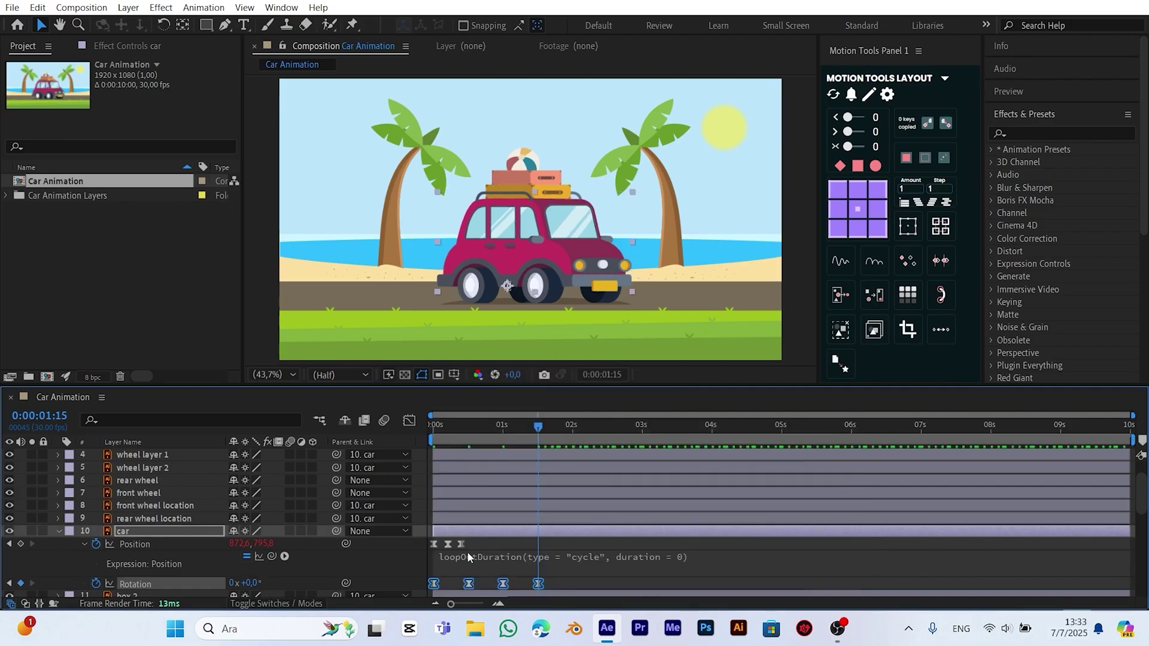
Add the expression loopOutDuration(type = "cycle", duration = 0) to the car's Rotation and shift its keyframes a few frames later
{"action": "left_click", "coordinate": [96, 584], "text": "alt"}
{"action": "left_click", "coordinate": [285, 590]}
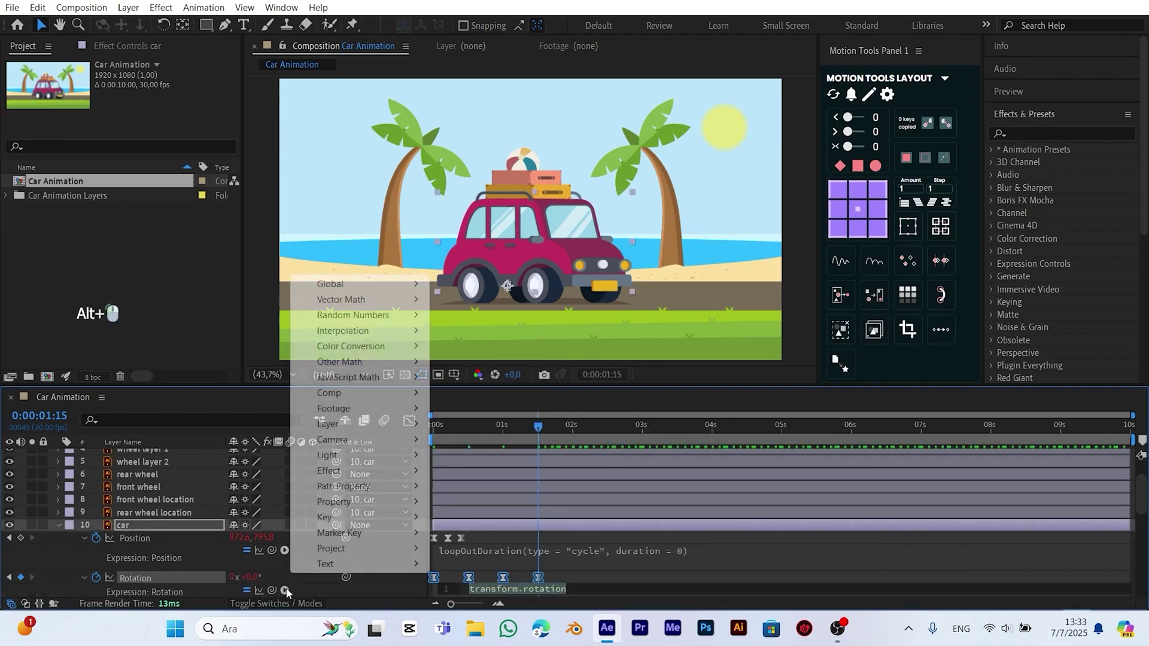
{"action": "mouse_move", "coordinate": [335, 502]}
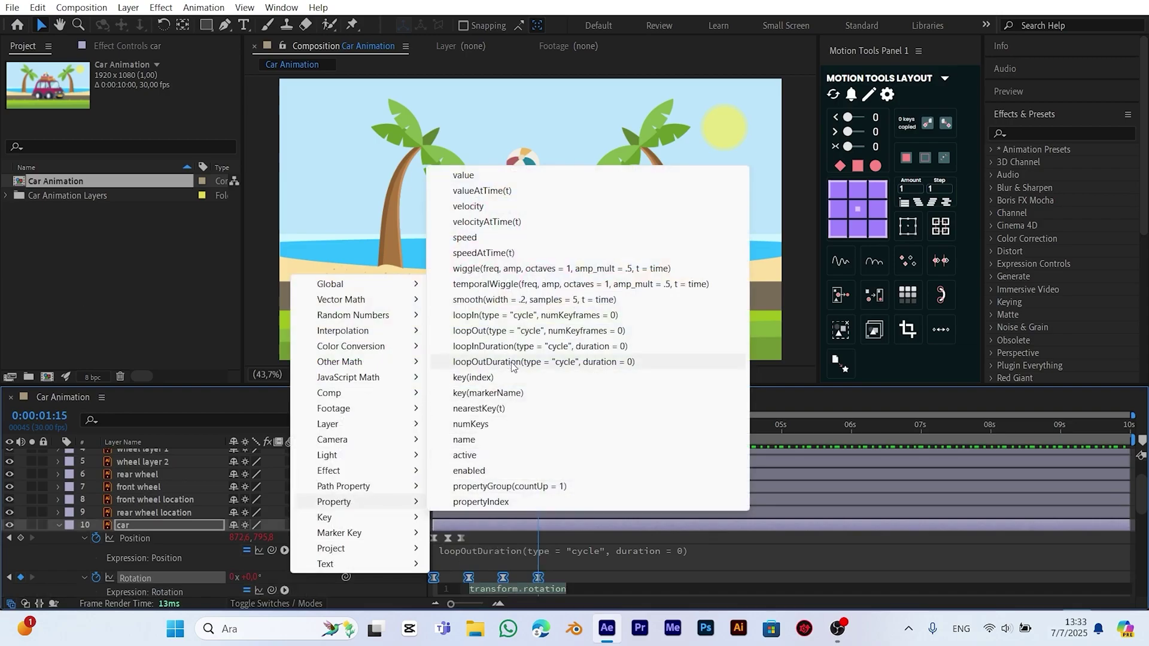
{"action": "left_click", "coordinate": [512, 362]}
{"action": "mouse_move", "coordinate": [430, 582]}
{"action": "left_mouse_down"}
{"action": "mouse_move", "coordinate": [549, 573]}
{"action": "mouse_move", "coordinate": [441, 578]}
{"action": "left_mouse_up"}
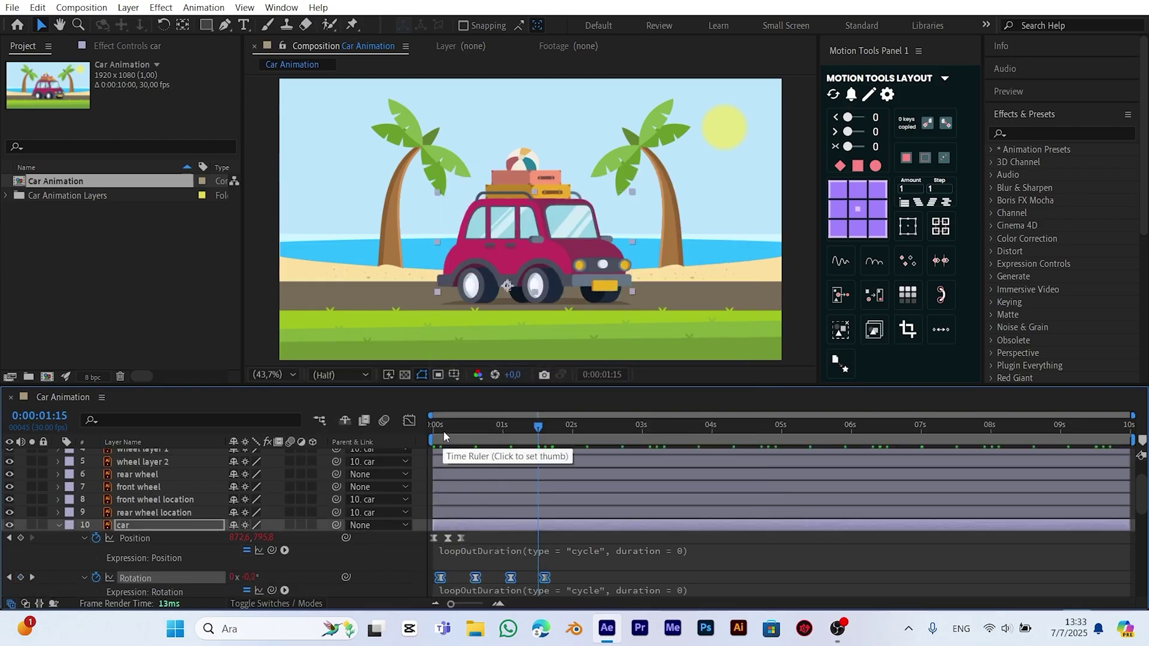
Preview the looping bounce and tilt of the car from 0:00:00:00
{"action": "key", "text": "Home"}
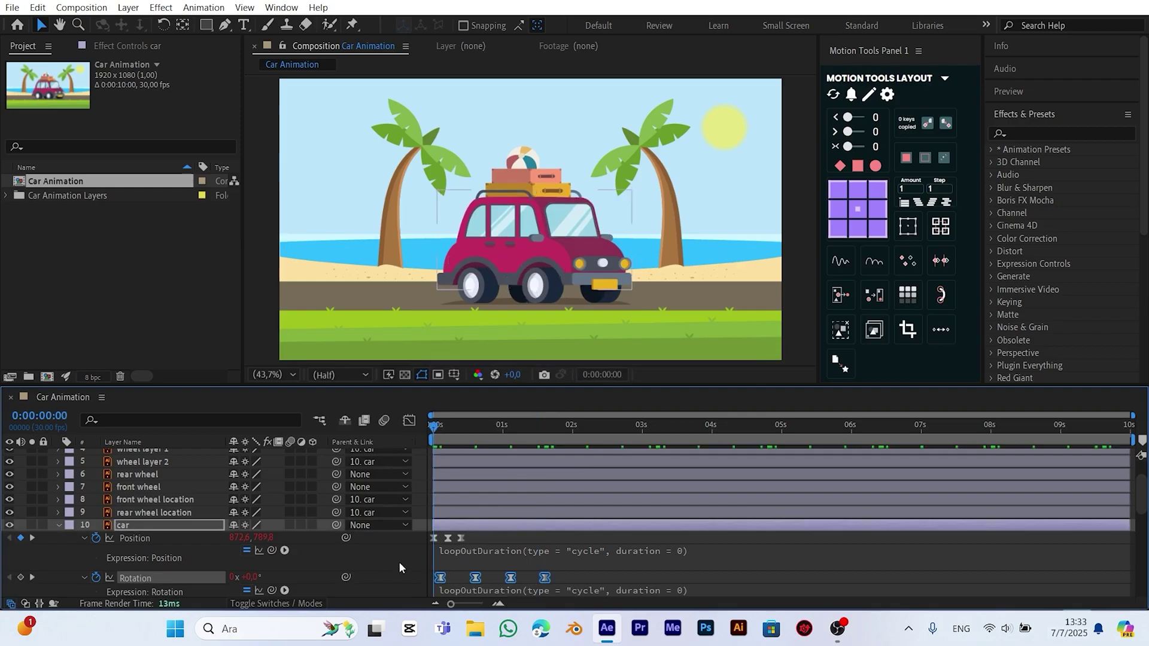
{"action": "left_click", "coordinate": [399, 558]}
{"action": "key", "text": "space"}
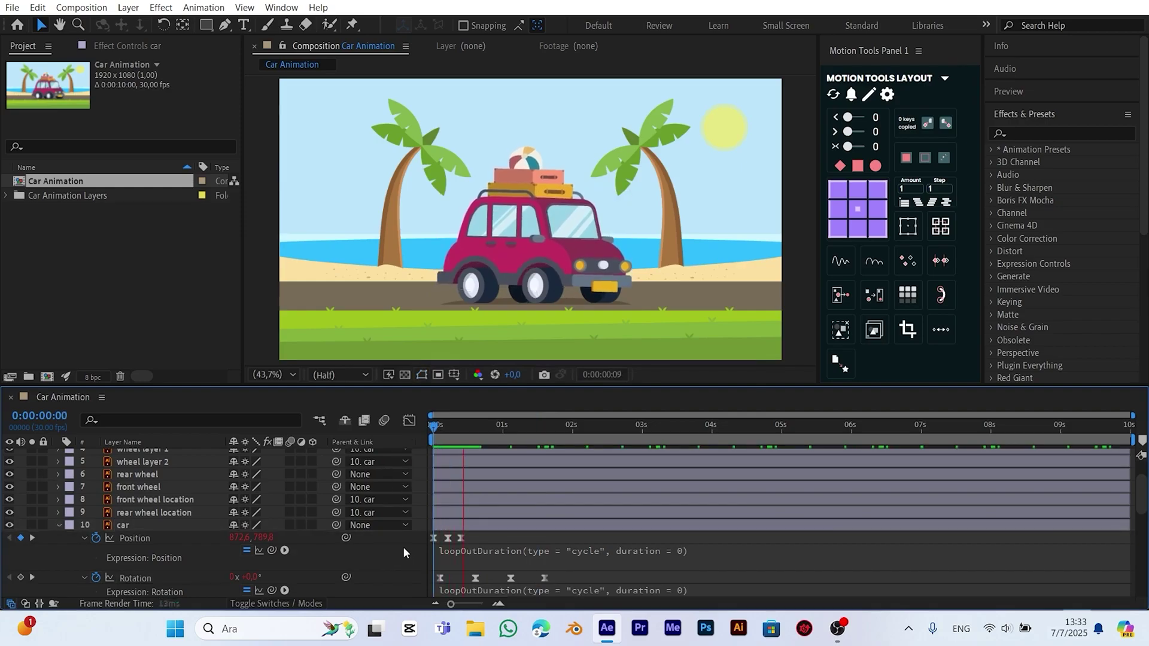
{"action": "key", "text": "space"}
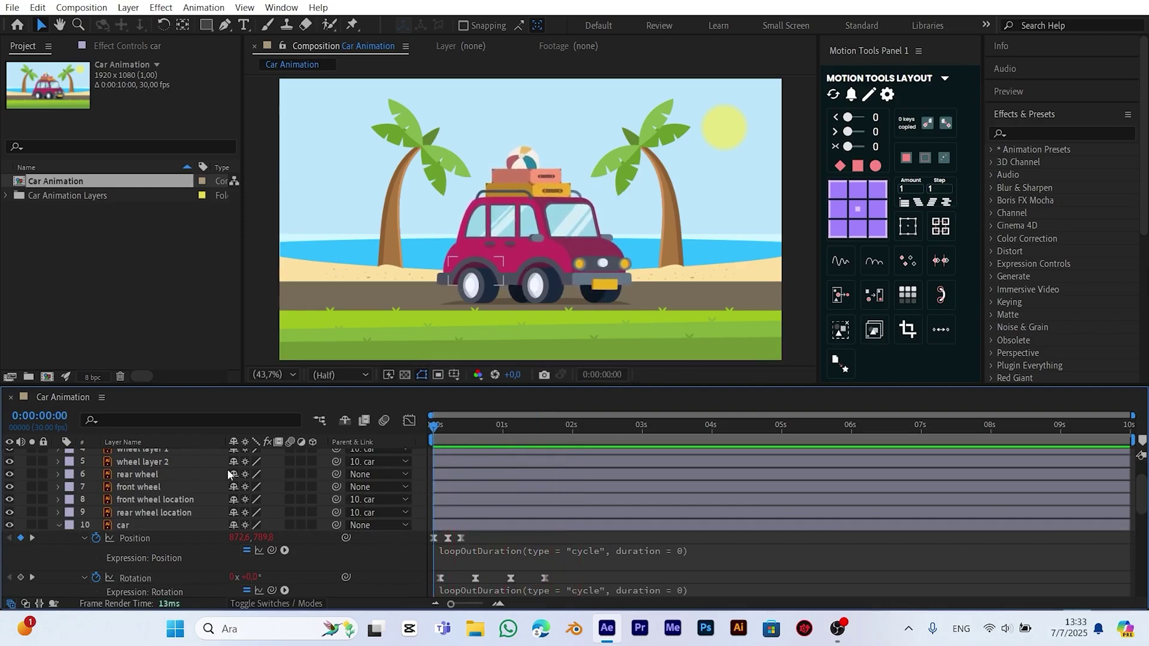
Collapse the car layer's properties and solo the glass reflection and car glass layers for a close-up of the windows
{"action": "left_click", "coordinate": [58, 525]}
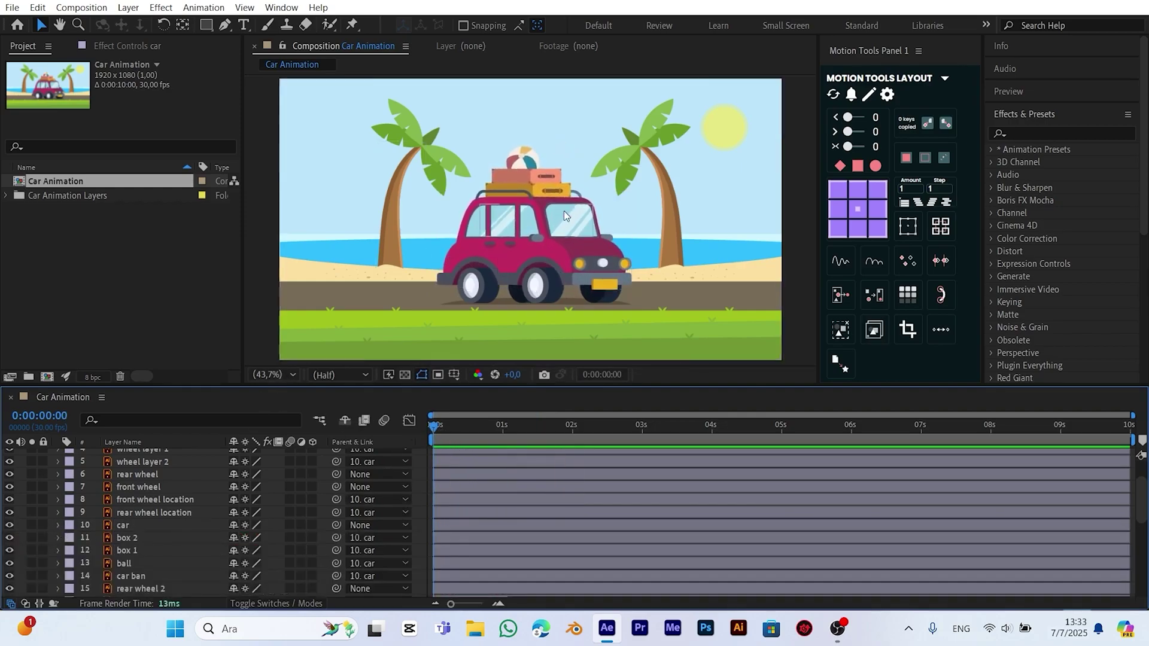
{"action": "scroll", "coordinate": [566, 206], "scroll_direction": "up", "scroll_amount": 3}
{"action": "scroll", "coordinate": [156, 464], "scroll_direction": "up", "scroll_amount": 2}
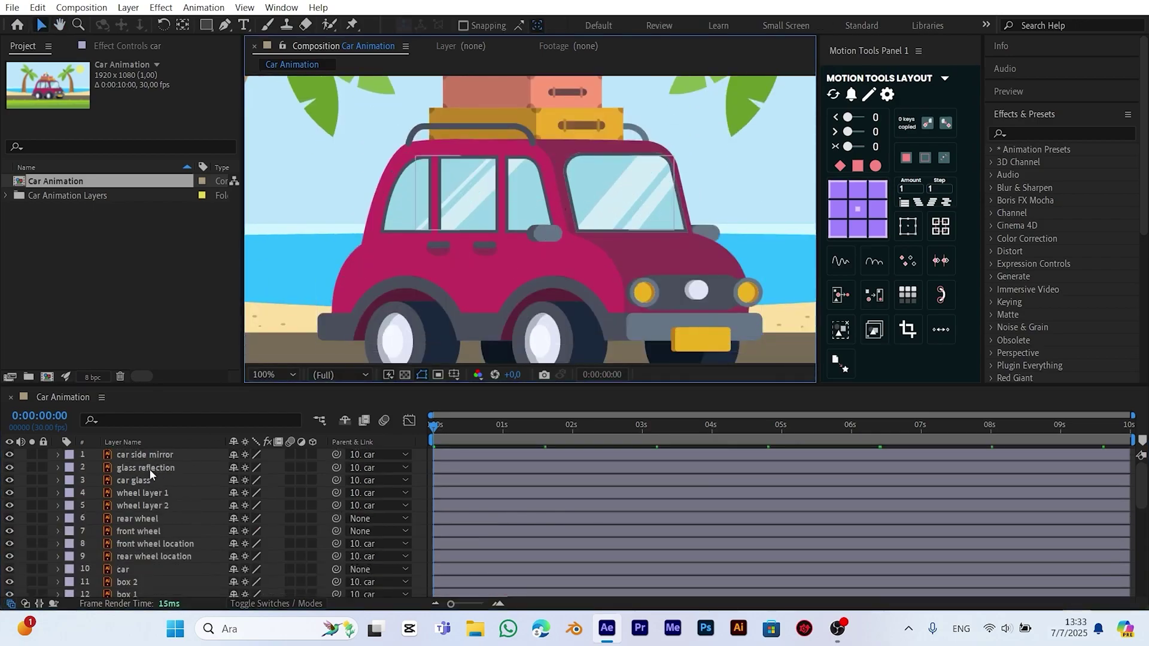
{"action": "left_click", "coordinate": [149, 469]}
{"action": "left_click", "coordinate": [139, 479], "text": "shift"}
{"action": "left_click_drag", "start_coordinate": [32, 467], "coordinate": [31, 480]}
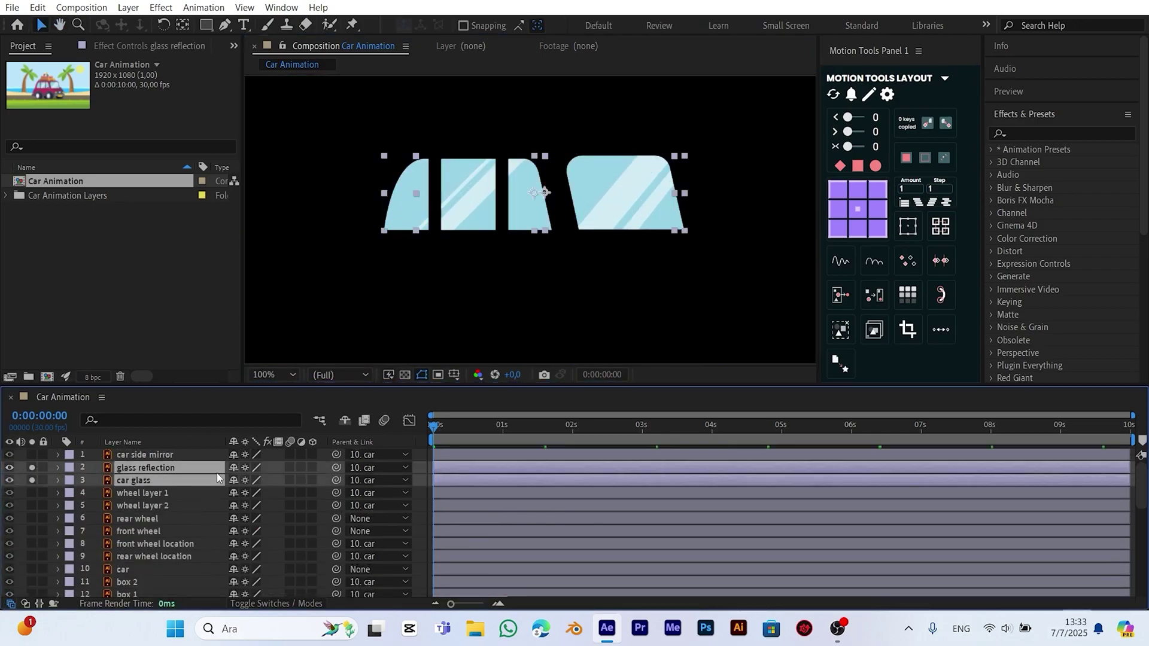
{"action": "left_click", "coordinate": [416, 498]}
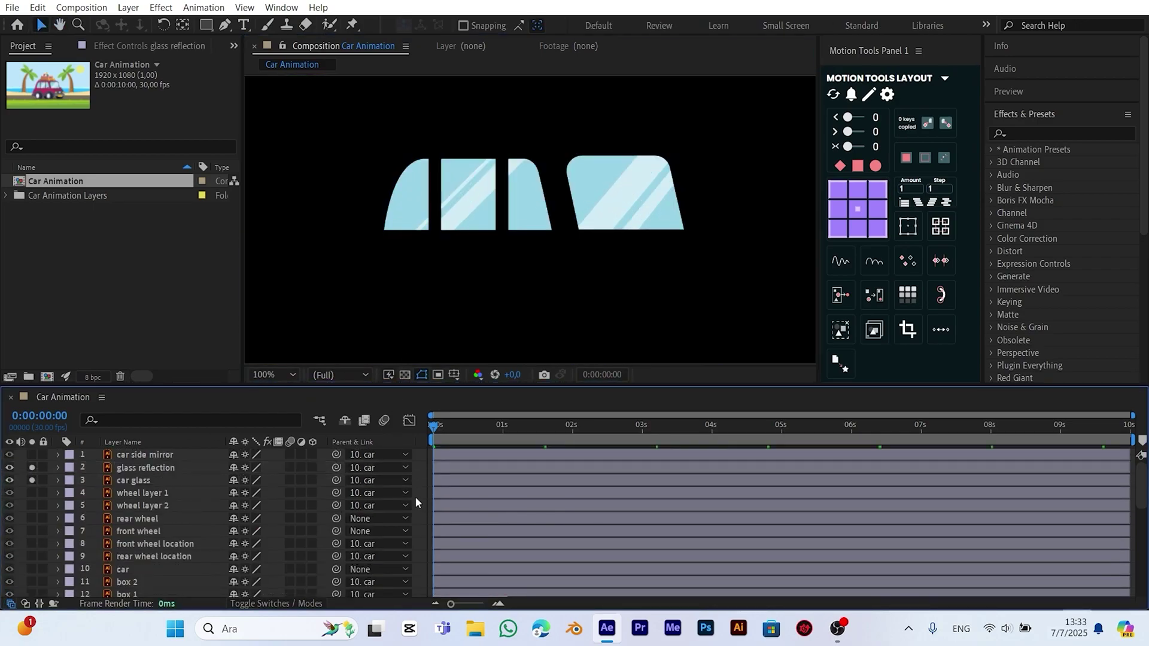
Scale the glass reflection layer to 114% and move it off the windows, just past the front of the windshield
{"action": "left_click", "coordinate": [147, 468]}
{"action": "key", "text": "s"}
{"action": "left_click_drag", "start_coordinate": [251, 484], "coordinate": [260, 484]}
{"action": "key", "text": "F2"}
{"action": "left_click_drag", "start_coordinate": [458, 189], "coordinate": [706, 234]}
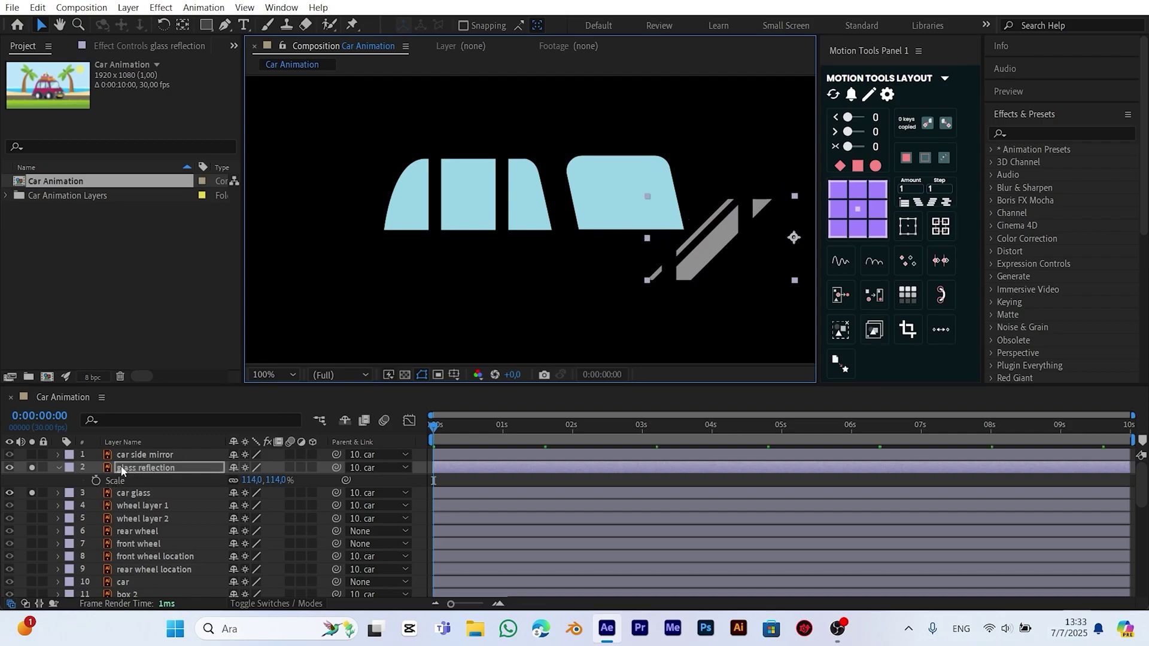
Keyframe the glass reflection's Position at 0:00:00:00, advance 30 frames and move it past the rear windows to -109,8, 51,6
{"action": "left_click", "coordinate": [122, 469]}
{"action": "key", "text": "p"}
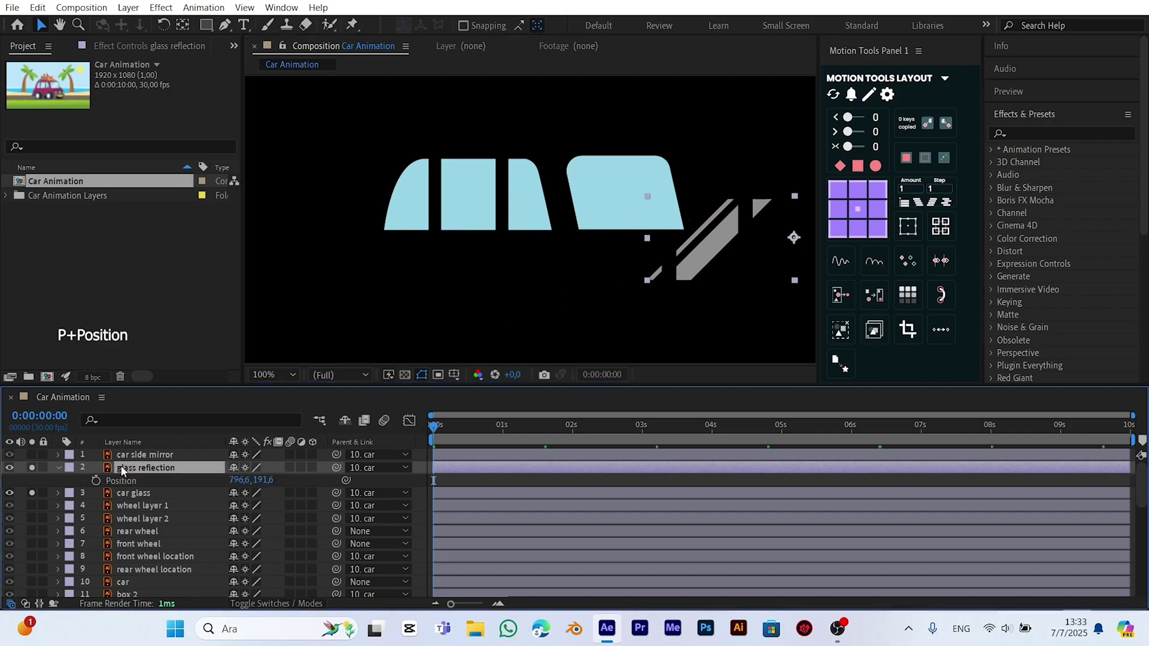
{"action": "left_click", "coordinate": [96, 480]}
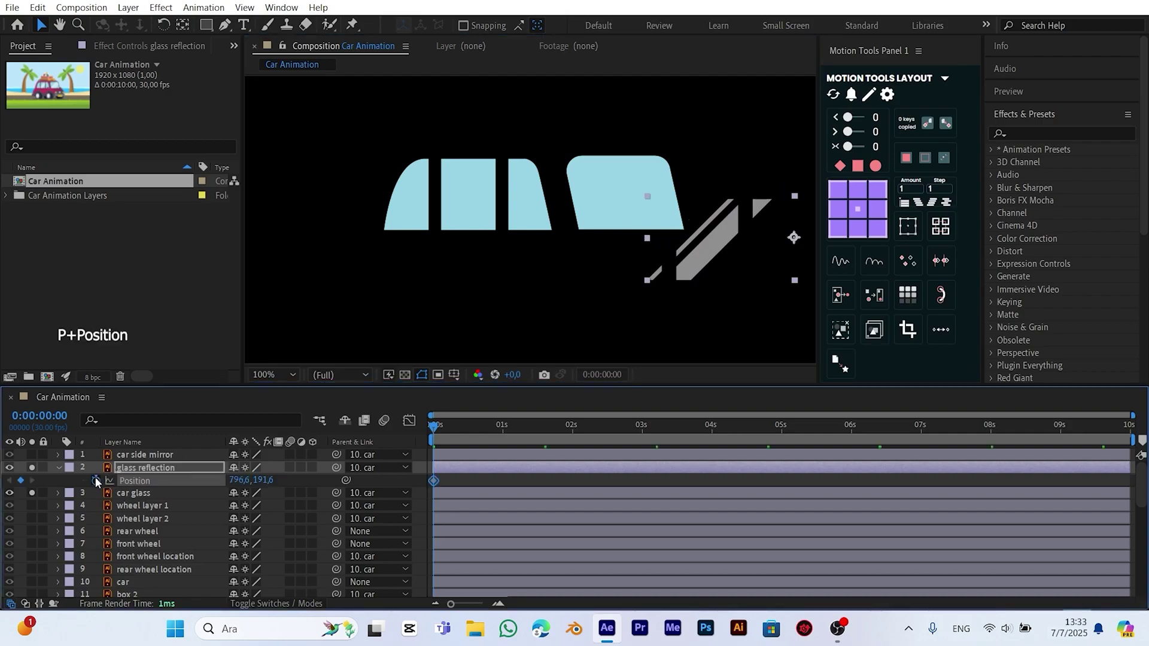
{"action": "left_click", "coordinate": [603, 373]}
{"action": "type", "text": "+30"}
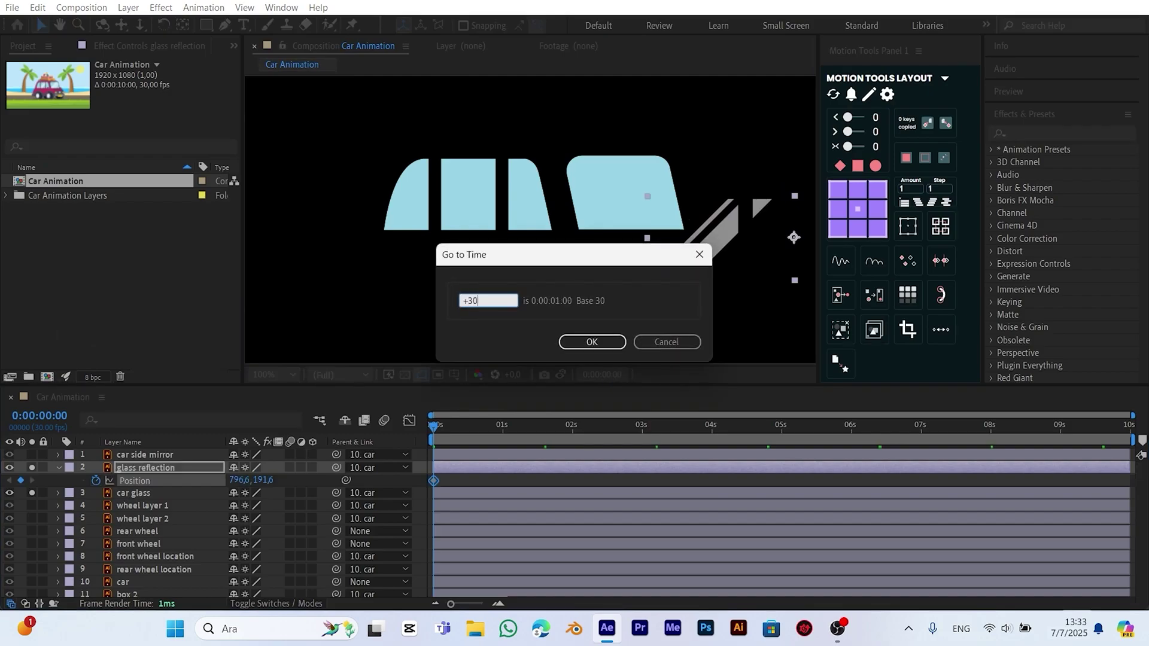
{"action": "left_click", "coordinate": [592, 341]}
{"action": "left_click_drag", "start_coordinate": [718, 227], "coordinate": [354, 210]}
Add intermediate Position keyframes up to frame 25 so the glass reflection sweeps level across the car's windows
{"action": "key", "text": "space"}
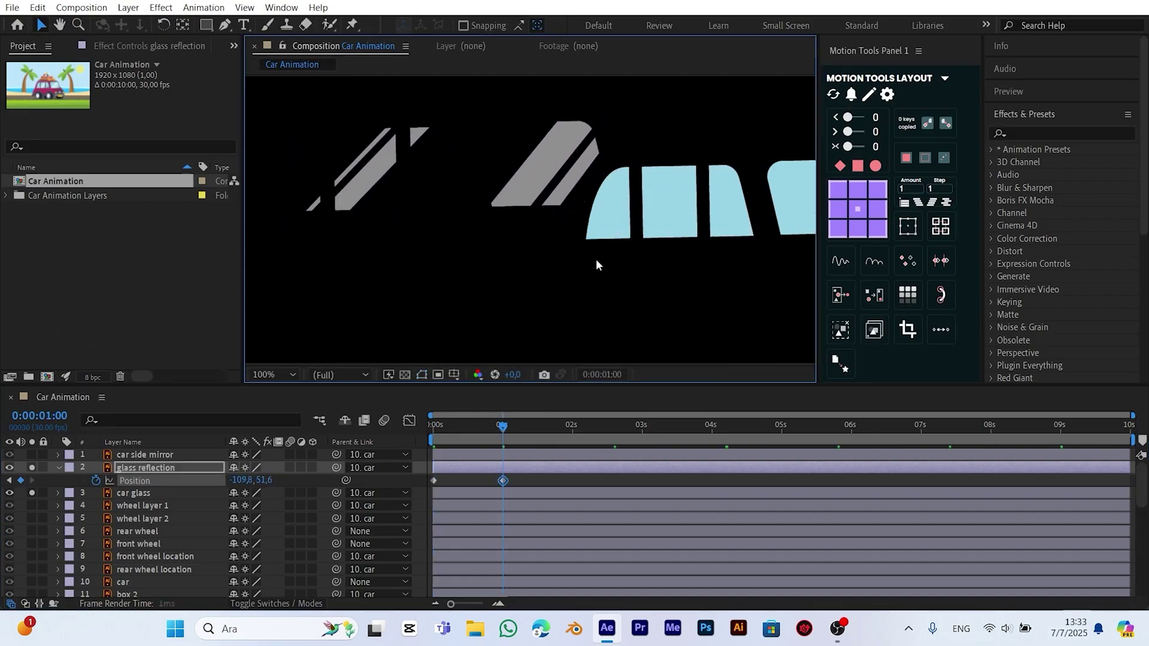
{"action": "key", "text": "space"}
{"action": "scroll", "coordinate": [580, 281], "scroll_direction": "down", "scroll_amount": 2}
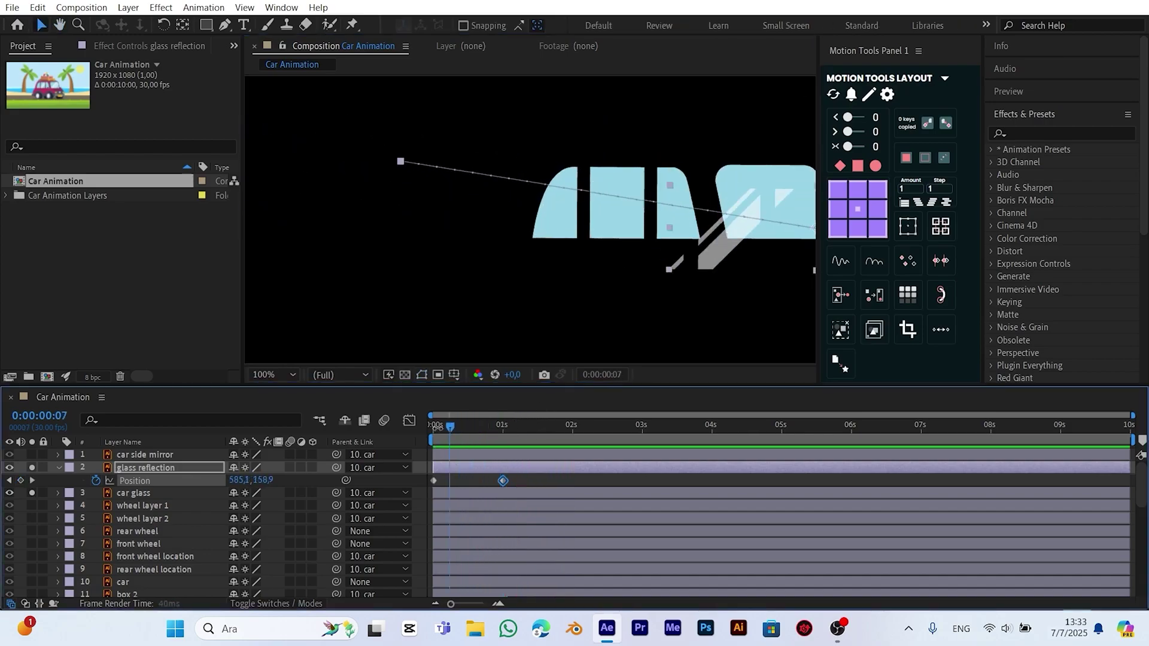
{"action": "scroll", "coordinate": [501, 296], "scroll_direction": "up", "scroll_amount": 2}
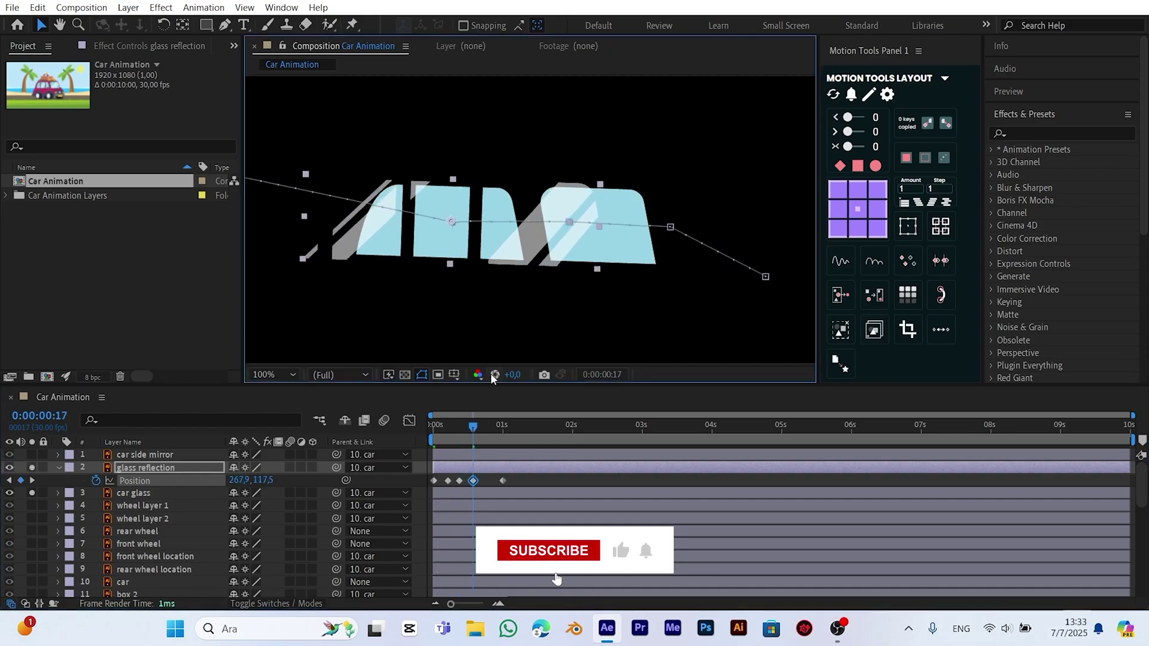
{"action": "key", "text": "Page_Down"}
{"action": "key", "text": "Page_Down"}
{"action": "key", "text": "Page_Down"}
{"action": "left_click_drag", "start_coordinate": [467, 157], "coordinate": [392, 170]}
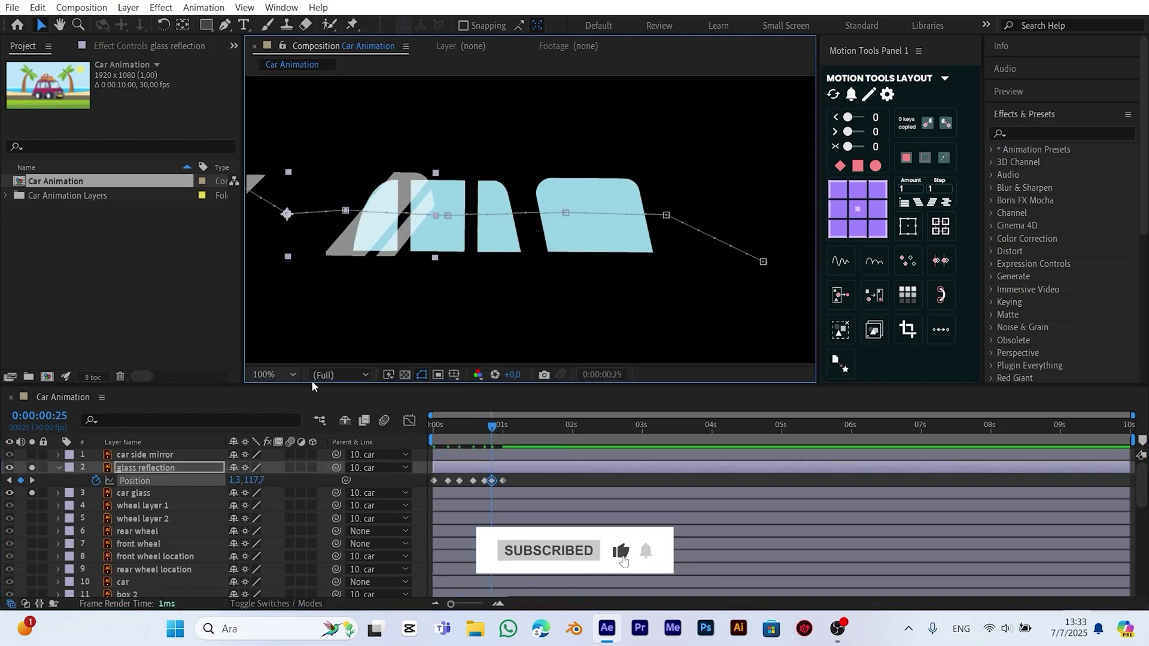
Add a holding Position keyframe at 0:00:01:09 and loop the glass reflection's Position with loopOutDuration(type = "cycle", duration = 0)
{"action": "left_click", "coordinate": [524, 426]}
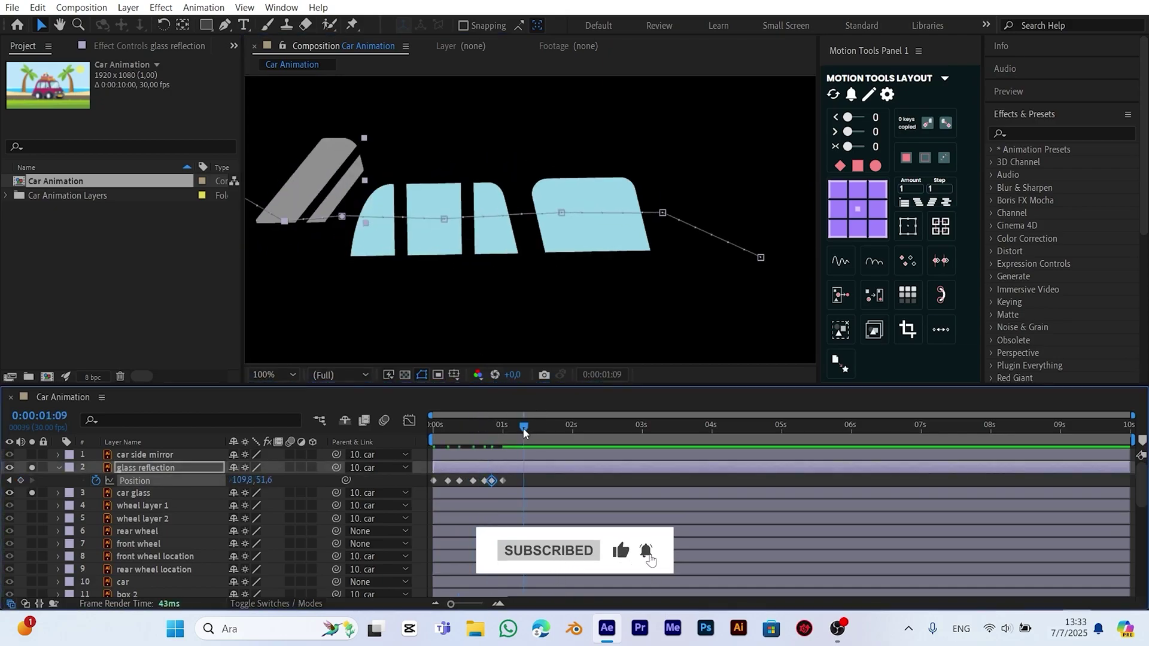
{"action": "left_click", "coordinate": [22, 481]}
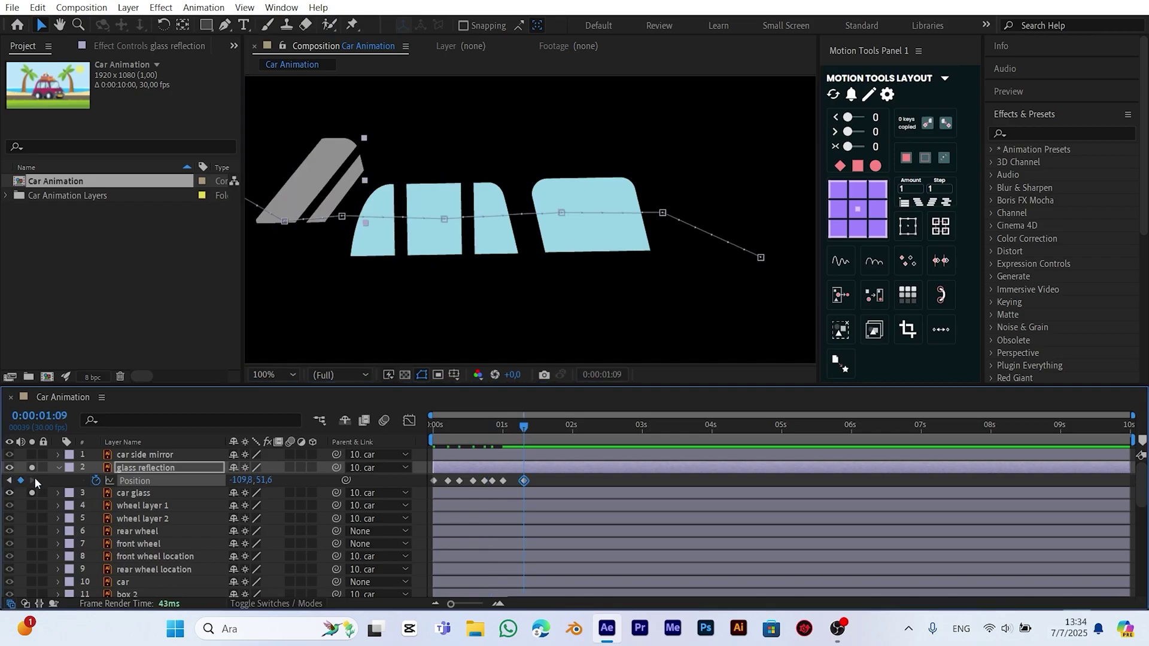
{"action": "left_click", "coordinate": [96, 481], "text": "alt"}
{"action": "left_click", "coordinate": [284, 492]}
{"action": "mouse_move", "coordinate": [334, 404]}
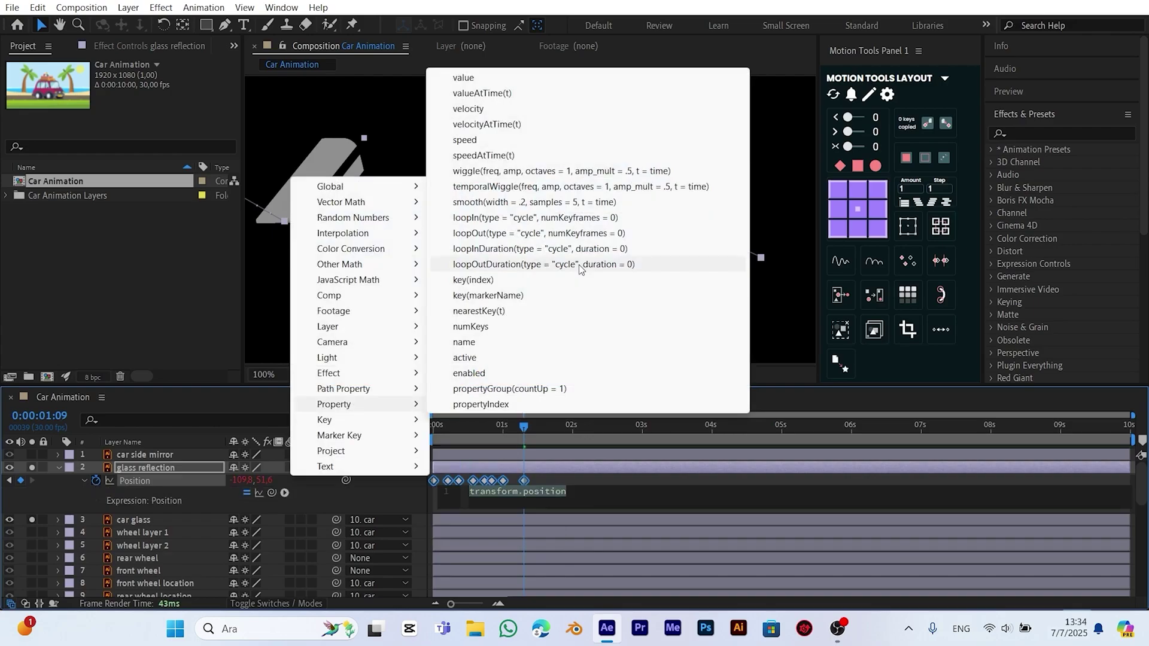
{"action": "left_click", "coordinate": [579, 264]}
Fit the composition in the viewer, preview the looping glass reflection and return to 0:00:00:00 with its properties collapsed
{"action": "left_click", "coordinate": [292, 374]}
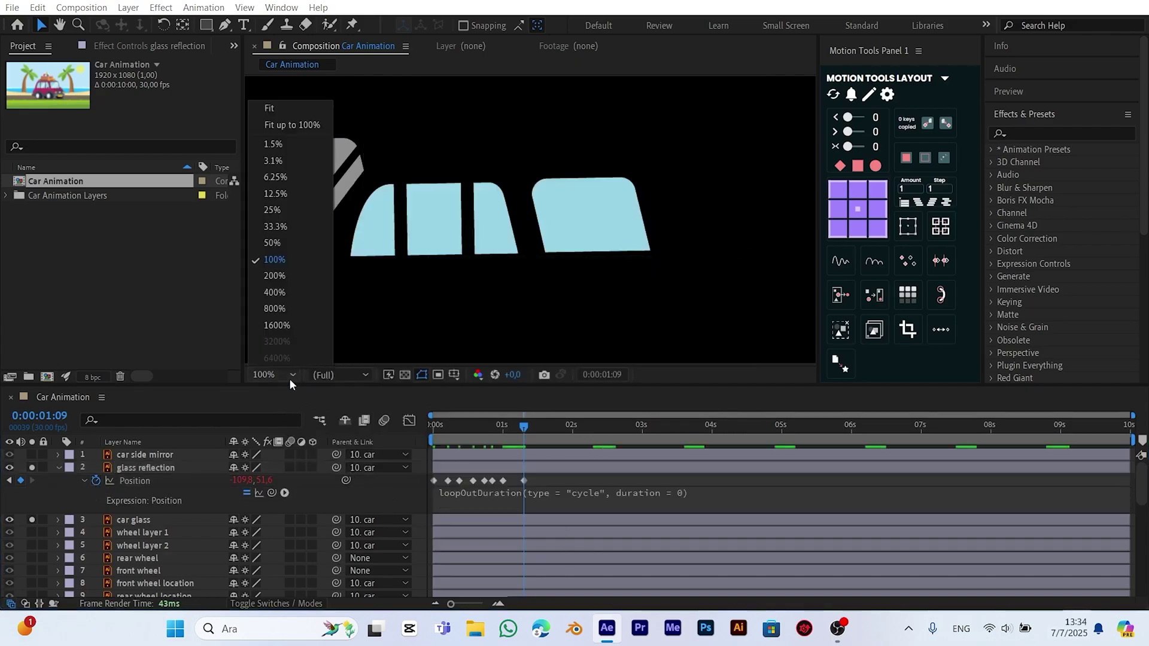
{"action": "left_click", "coordinate": [283, 109]}
{"action": "key", "text": "space"}
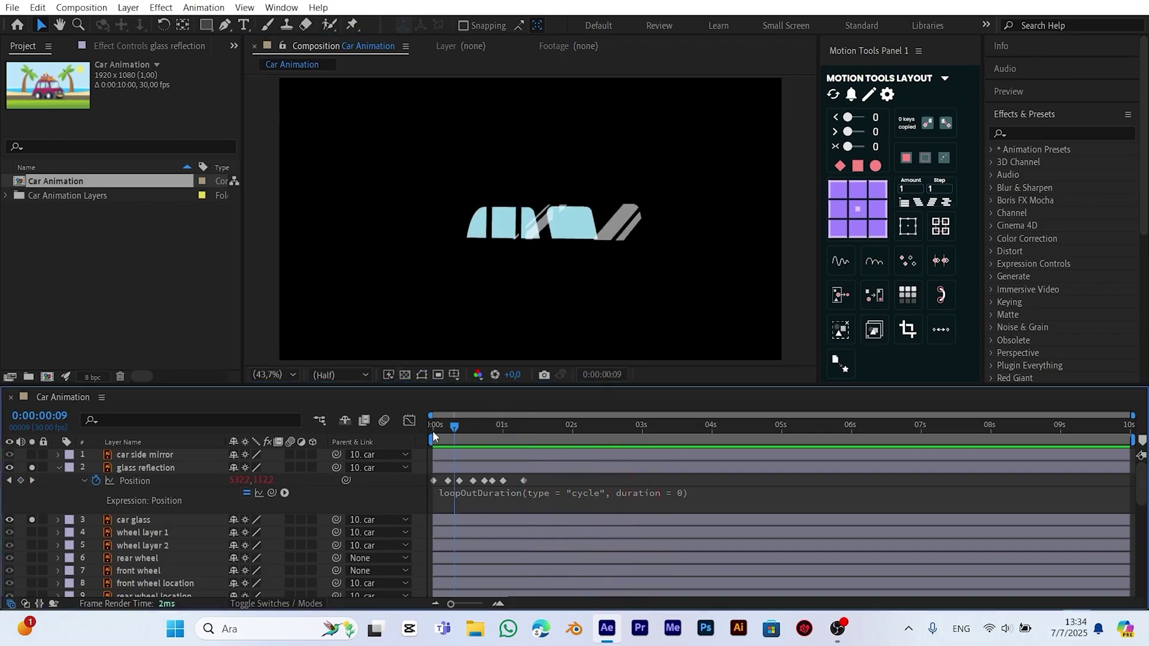
{"action": "left_click", "coordinate": [433, 425]}
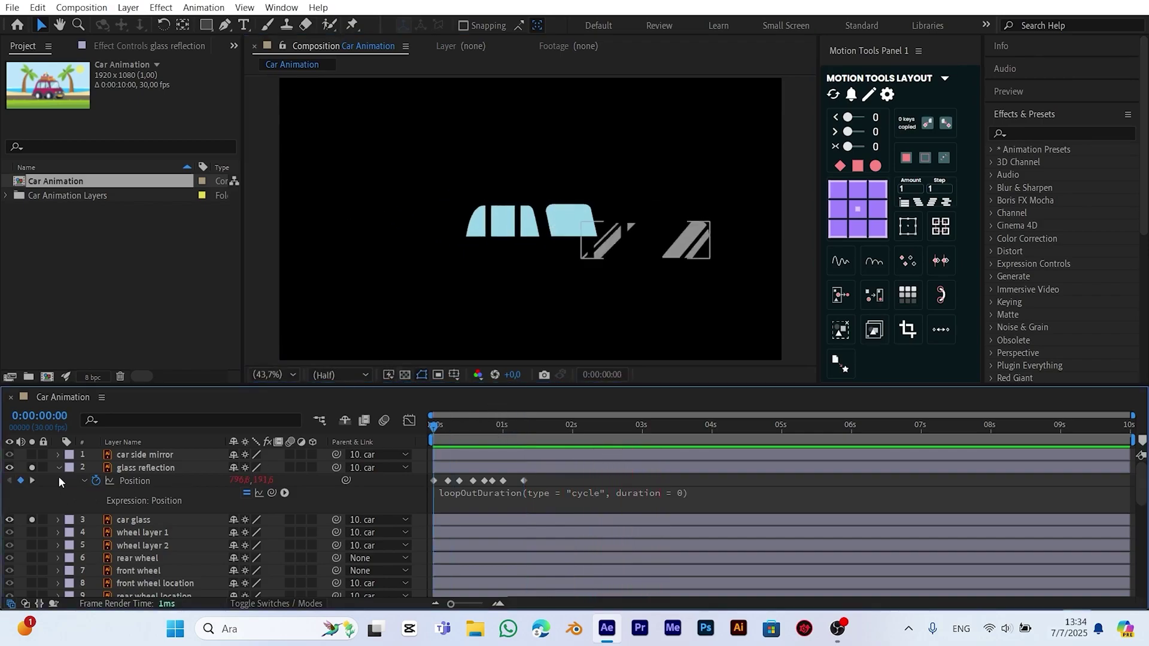
{"action": "left_click", "coordinate": [59, 468]}
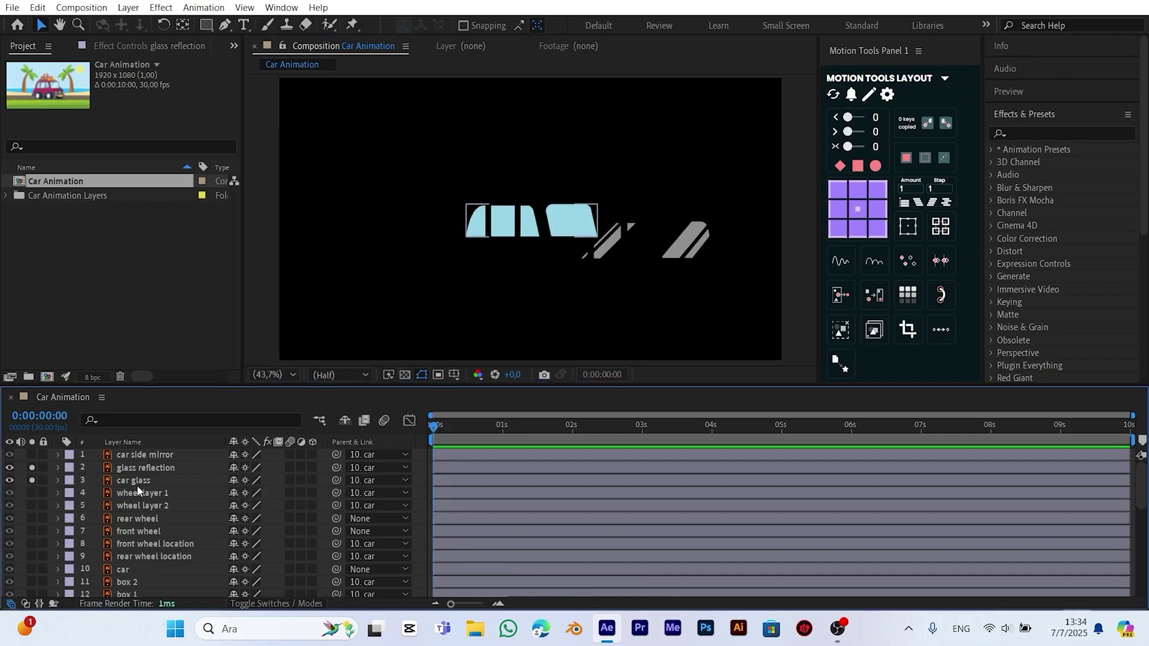
Duplicate the car glass layer and place the glass reflection layer directly beneath the copy
{"action": "left_click", "coordinate": [137, 484]}
{"action": "left_click", "coordinate": [38, 7]}
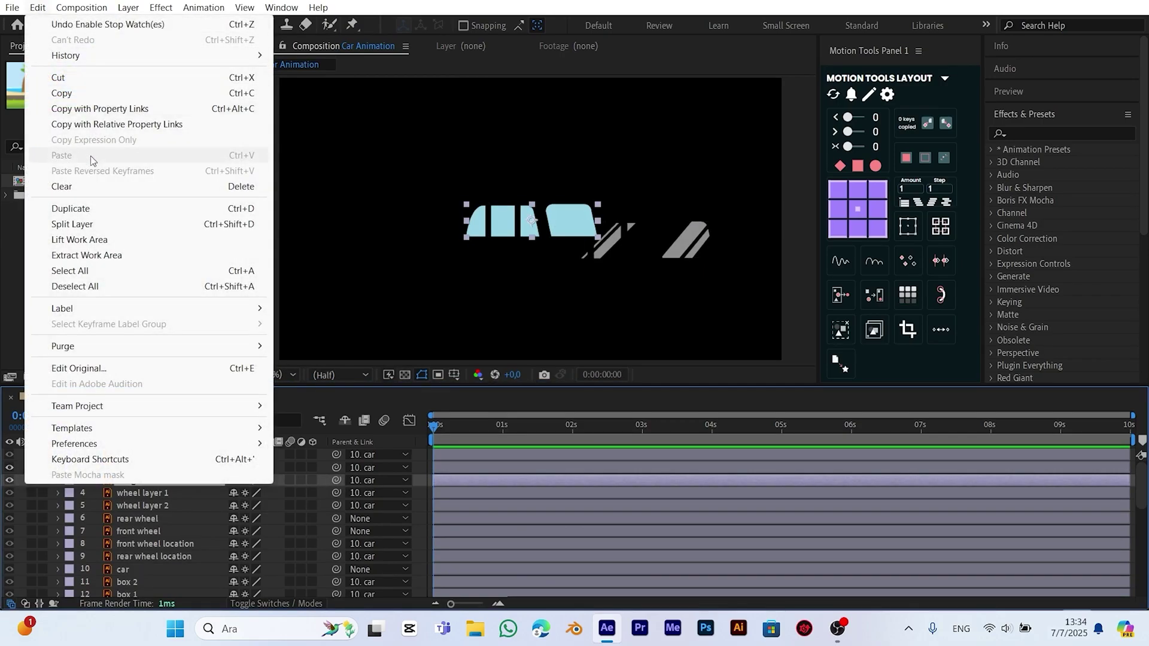
{"action": "left_click", "coordinate": [80, 209]}
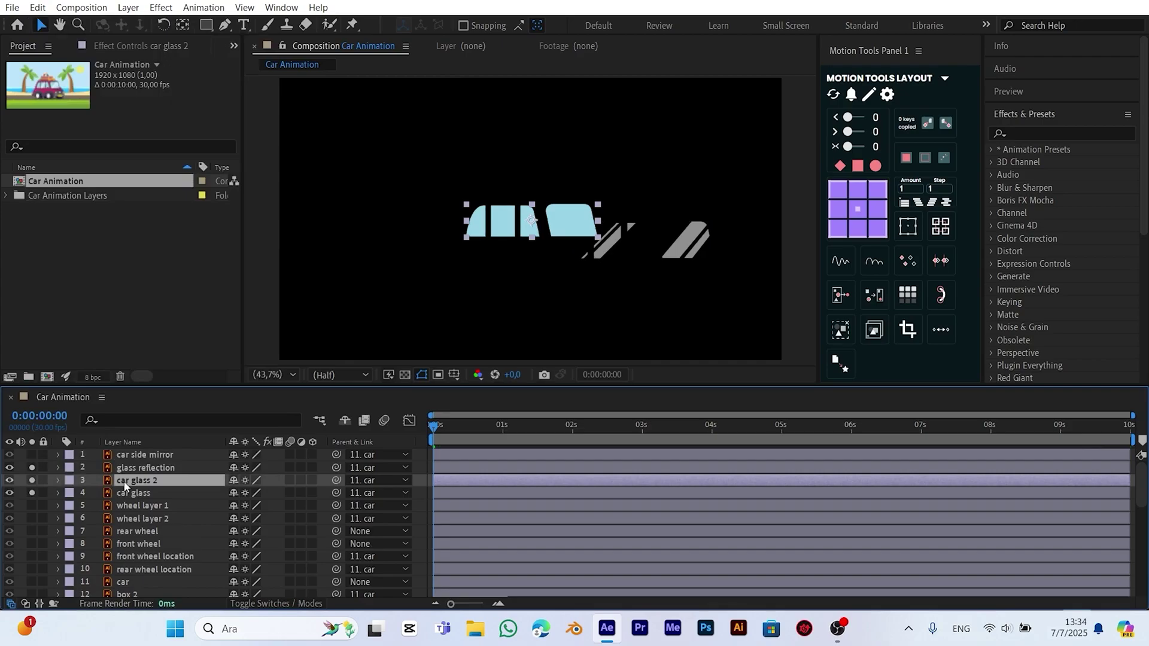
{"action": "left_click_drag", "start_coordinate": [139, 466], "coordinate": [142, 485]}
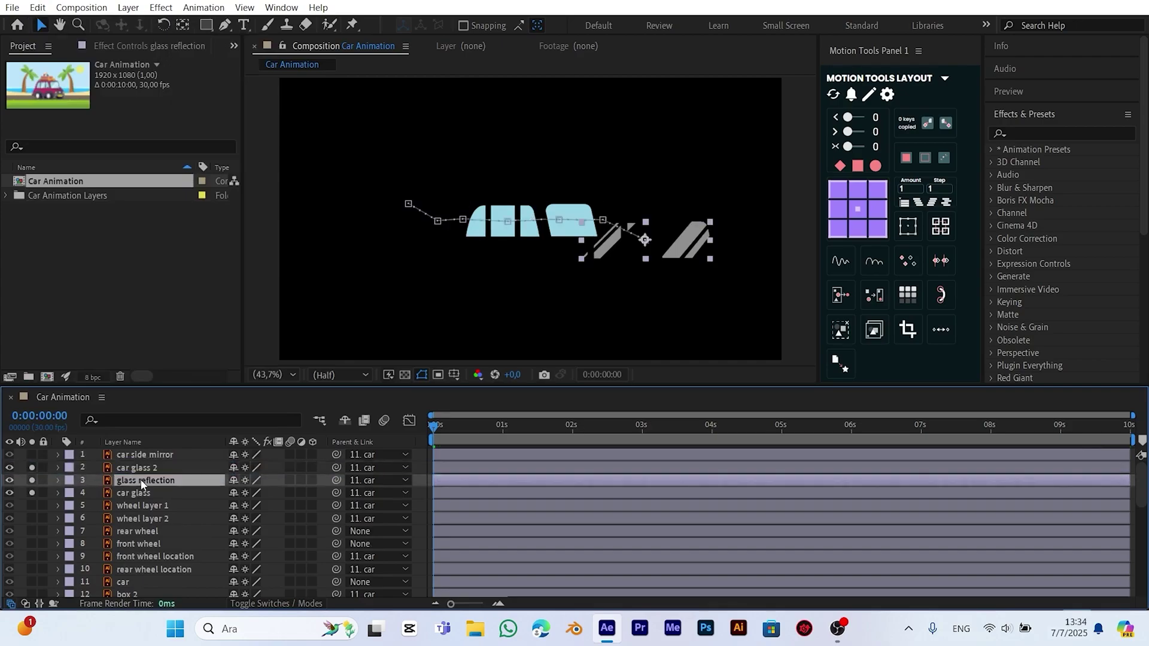
Set car glass 2 as the track matte of the glass reflection layer and turn off solo on the glass layers
{"action": "left_click", "coordinate": [276, 603]}
{"action": "left_click_drag", "start_coordinate": [283, 481], "coordinate": [151, 473]}
{"action": "left_click", "coordinate": [292, 374]}
{"action": "left_click", "coordinate": [209, 314]}
{"action": "left_click", "coordinate": [32, 481]}
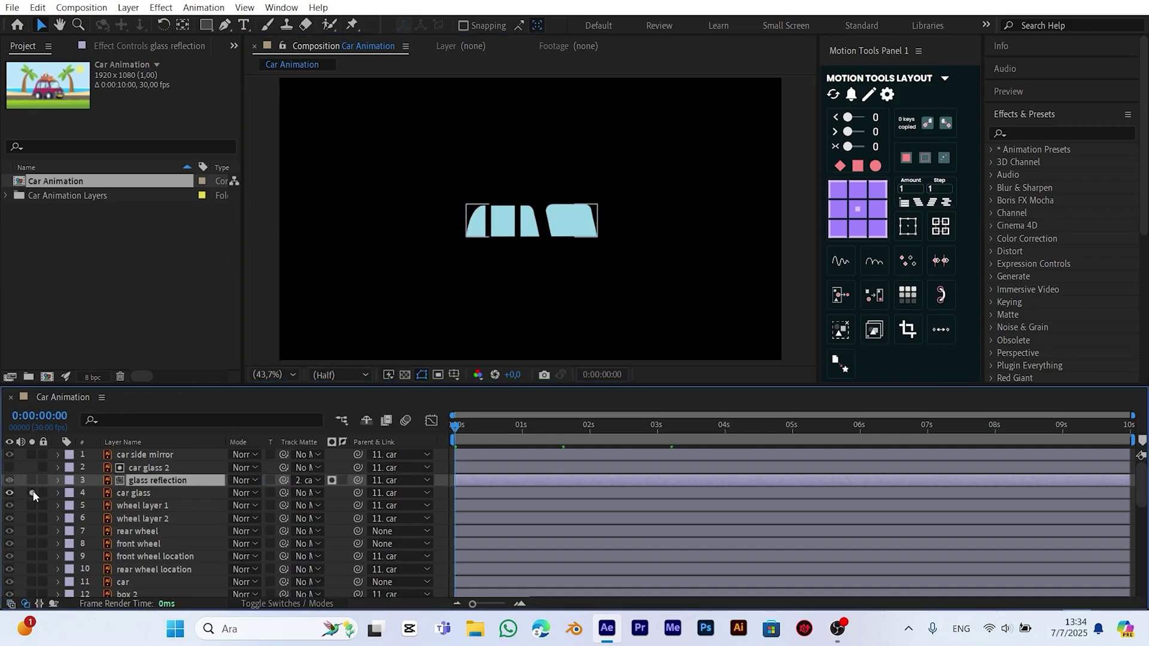
{"action": "left_click", "coordinate": [33, 492]}
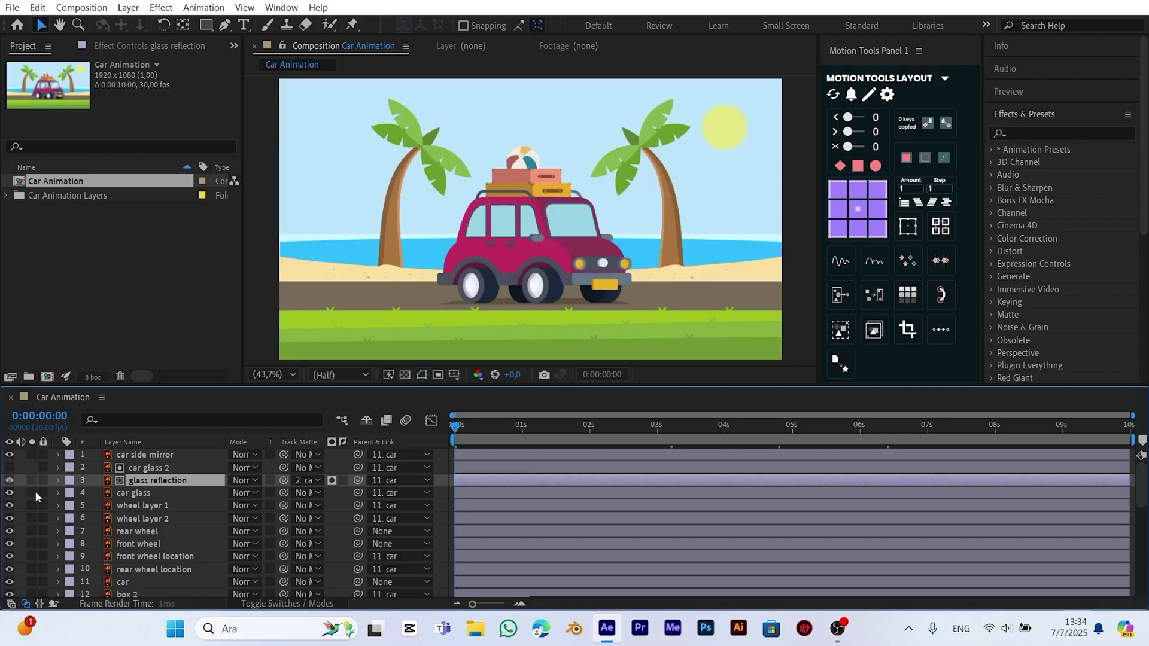
Preview the full scene with the reflection passing through the car's windows
{"action": "key", "text": "space"}
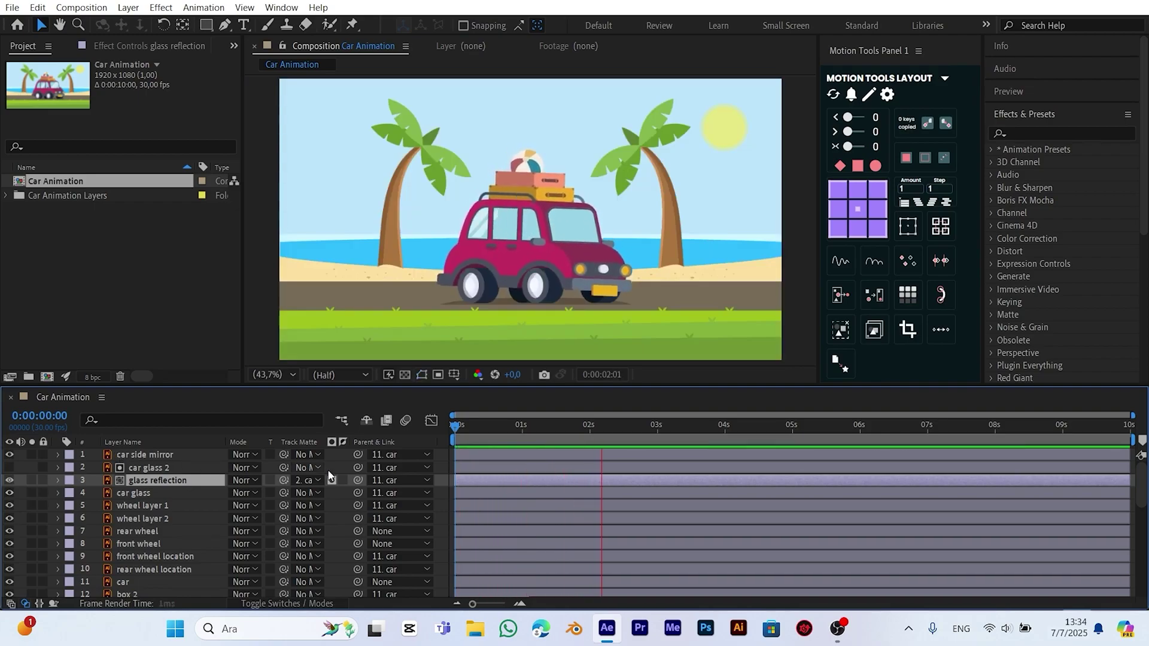
{"action": "key", "text": "space"}
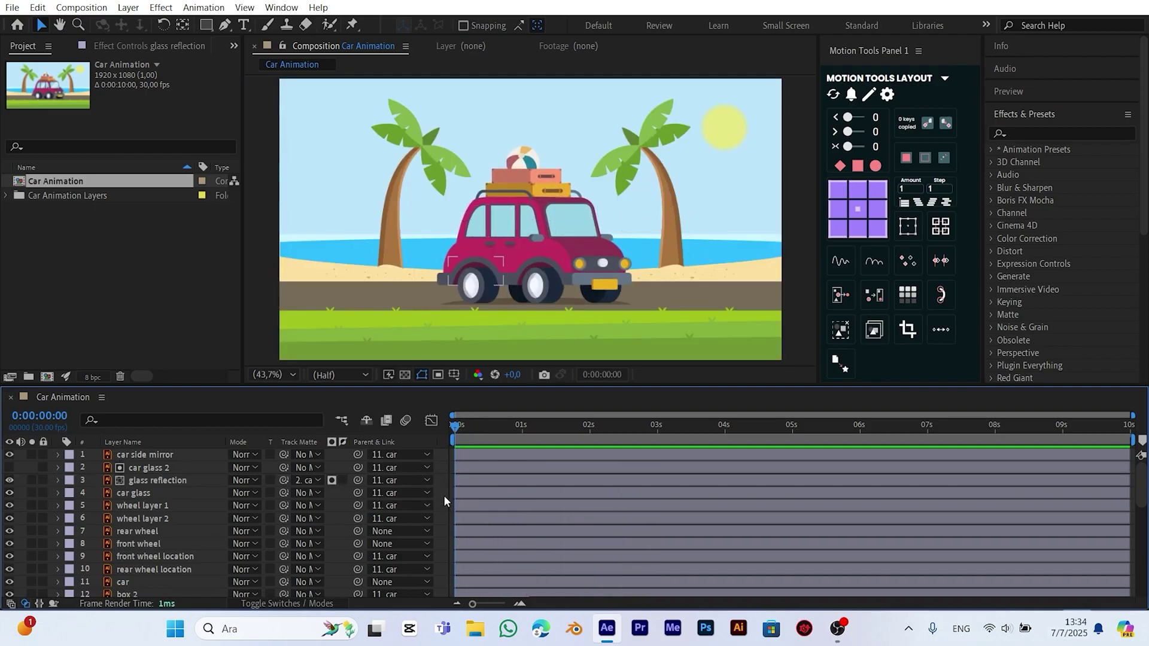
{"action": "left_click", "coordinate": [444, 498]}
Draw an unfilled circle with a light 5 px stroke around the rear wheel using the Ellipse tool
{"action": "scroll", "coordinate": [485, 326], "scroll_direction": "up", "scroll_amount": 5}
{"action": "left_click_drag", "start_coordinate": [490, 212], "coordinate": [561, 250]}
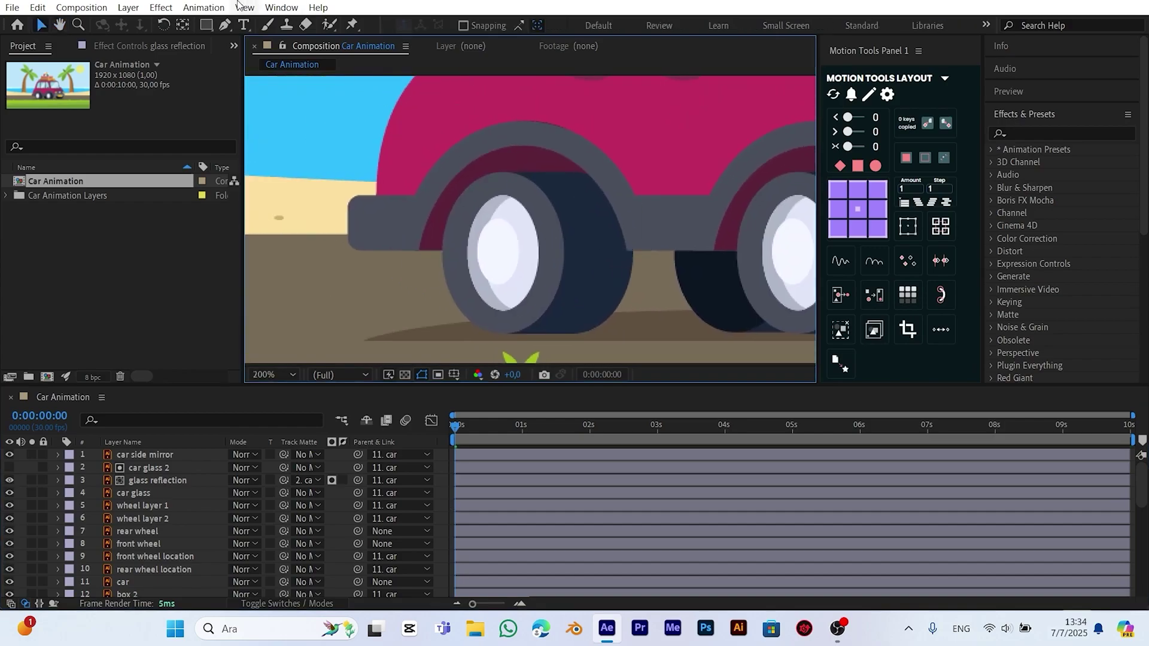
{"action": "left_click", "coordinate": [206, 24]}
{"action": "left_click", "coordinate": [254, 62]}
{"action": "left_click", "coordinate": [446, 468]}
{"action": "left_click_drag", "start_coordinate": [499, 253], "coordinate": [564, 309]}
Add dashes to the wheel circle's stroke and set the dash length to 62
{"action": "left_click", "coordinate": [83, 481]}
{"action": "left_click", "coordinate": [97, 517]}
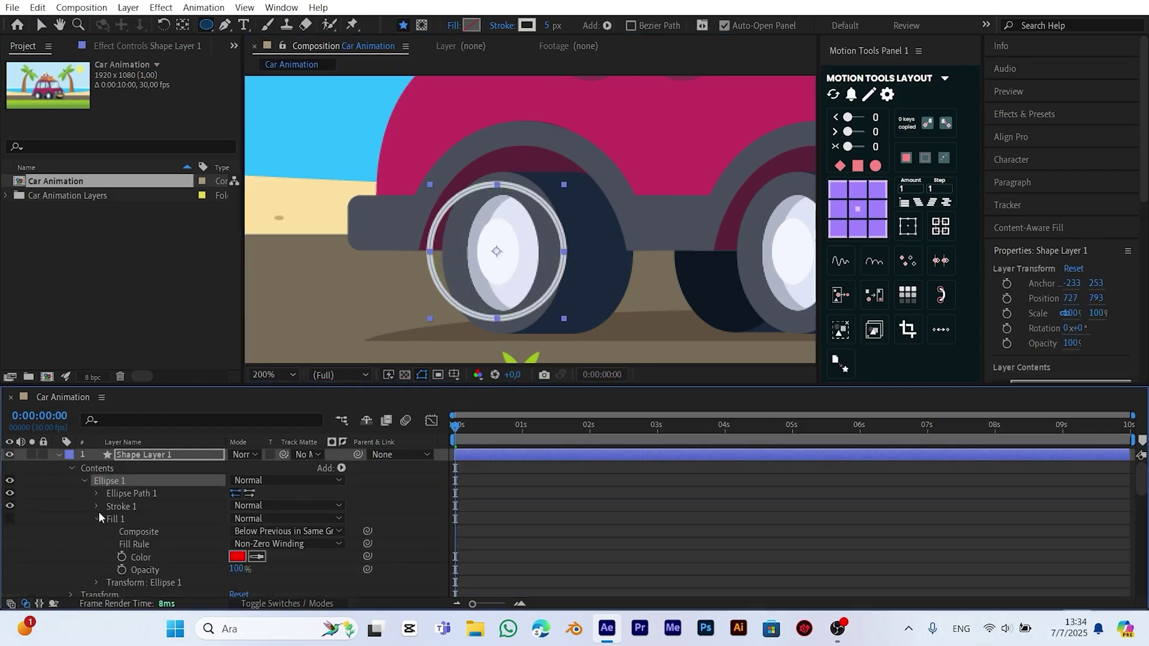
{"action": "left_click", "coordinate": [96, 506]}
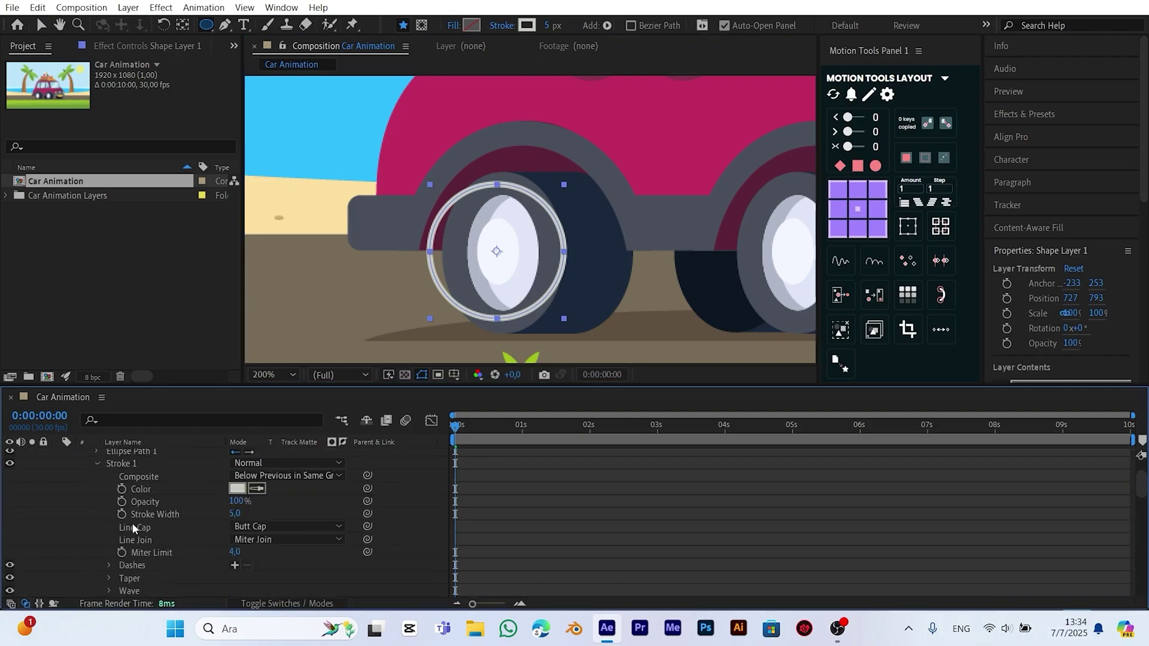
{"action": "left_click", "coordinate": [235, 564]}
{"action": "mouse_move", "coordinate": [237, 577]}
{"action": "left_mouse_down"}
{"action": "mouse_move", "coordinate": [279, 575]}
{"action": "mouse_move", "coordinate": [266, 566]}
{"action": "left_mouse_up"}
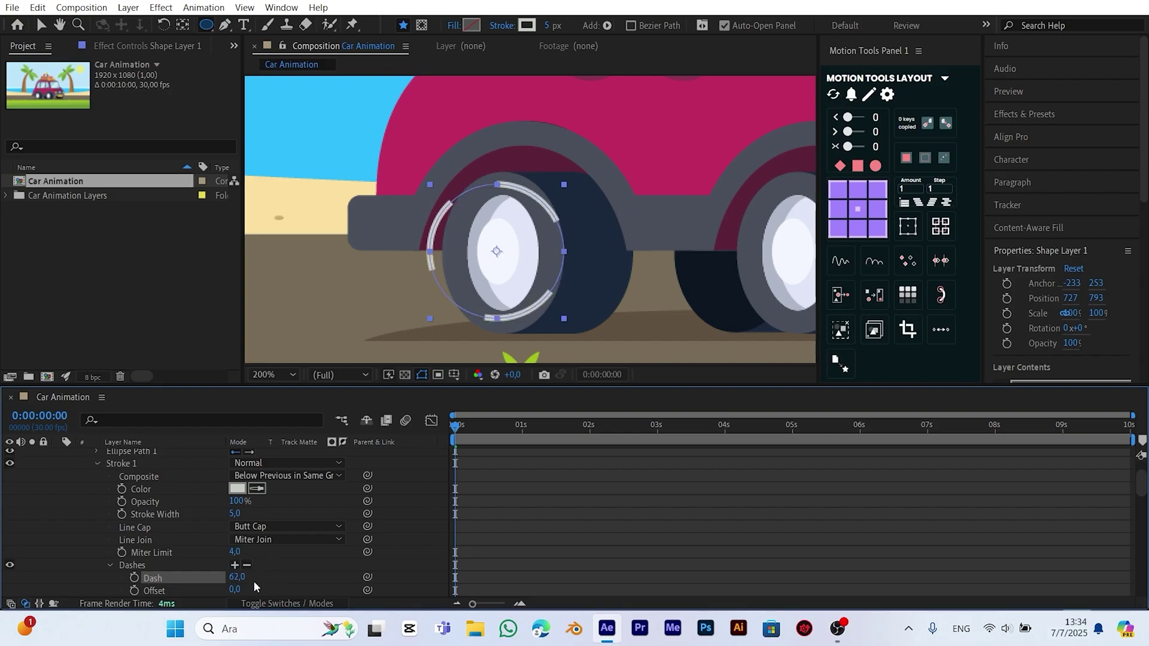
Drive the stroke's dash offset with the expression time*-600
{"action": "scroll", "coordinate": [253, 578], "scroll_direction": "down", "scroll_amount": 2}
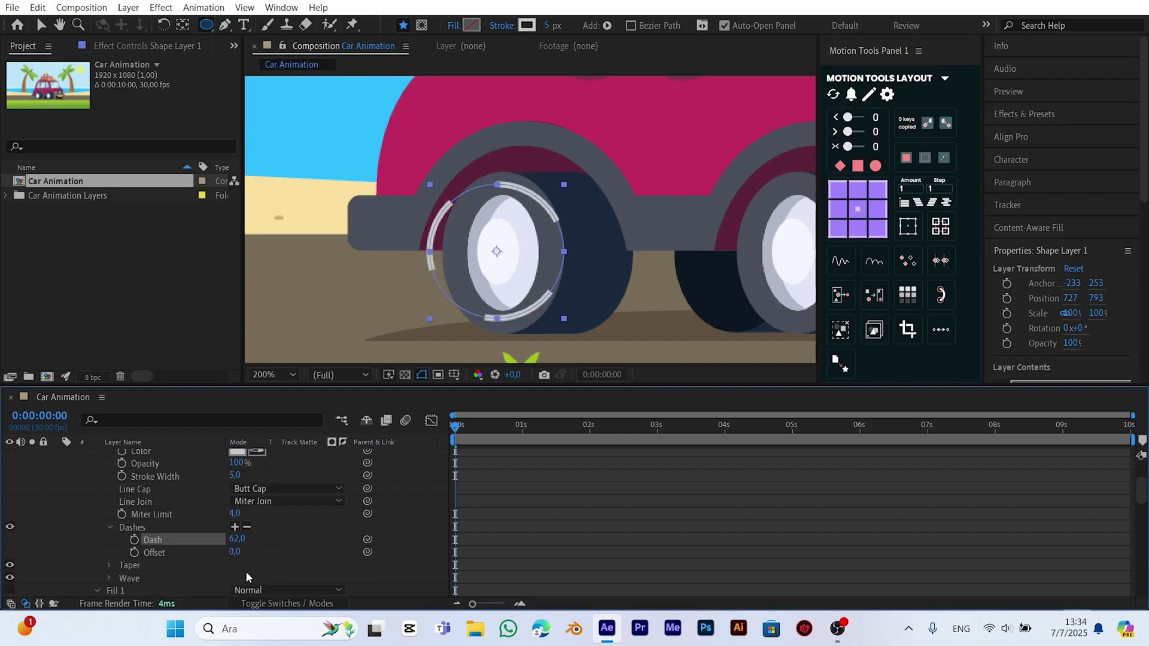
{"action": "left_click", "coordinate": [134, 551], "text": "alt"}
{"action": "type", "text": "time"}
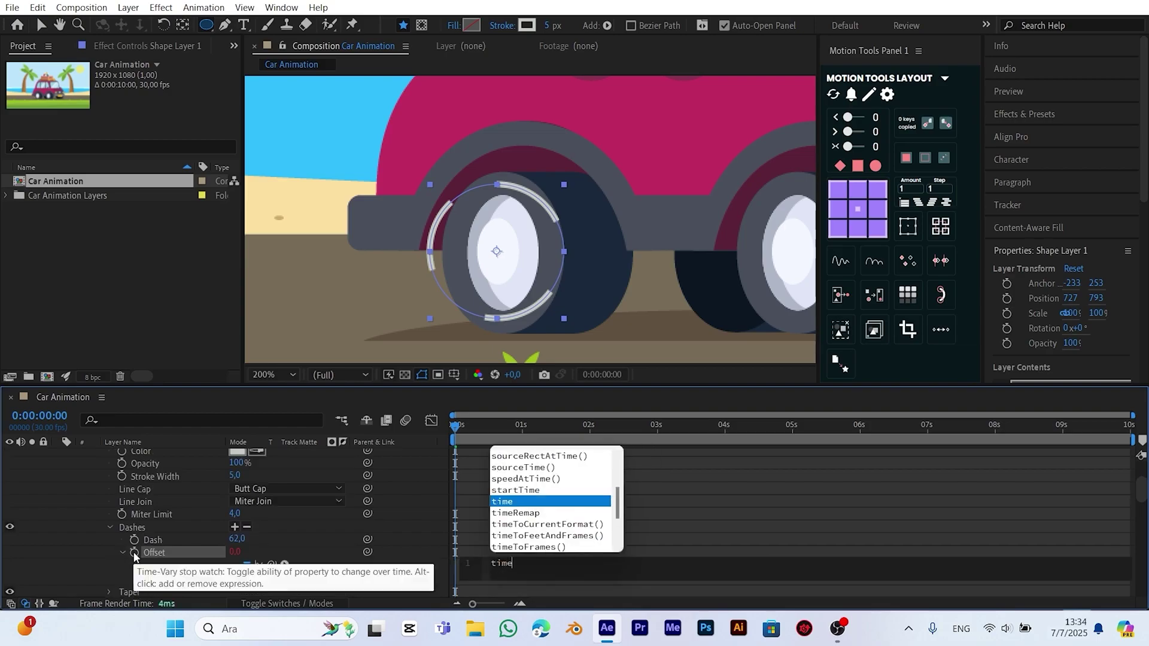
{"action": "type", "text": "*"}
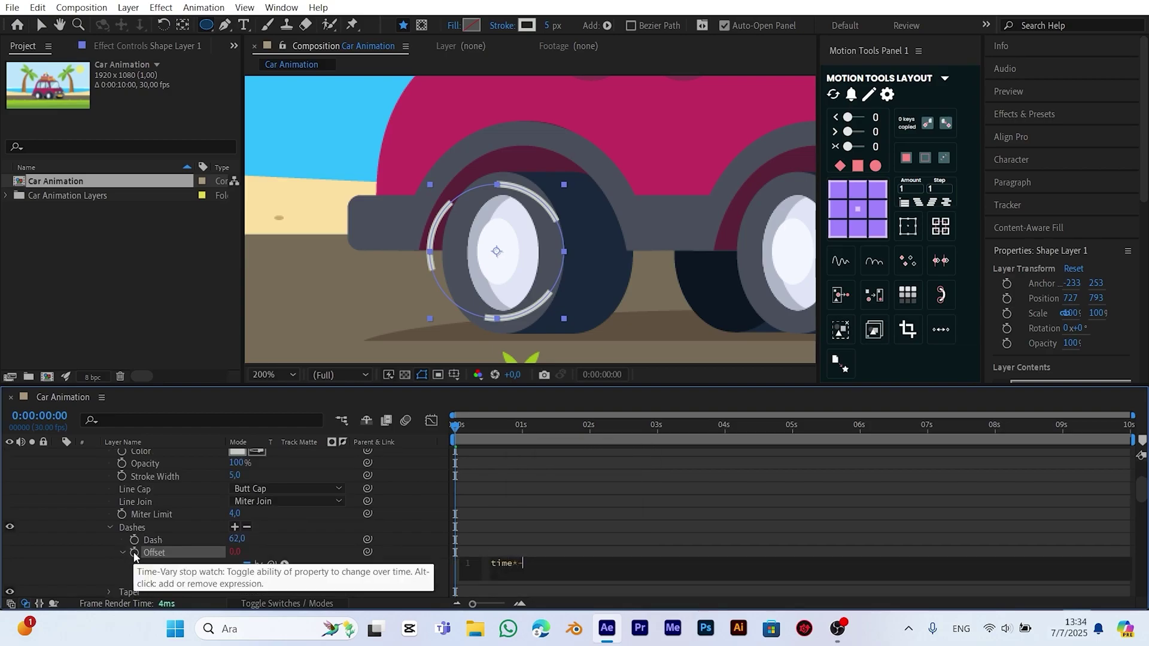
{"action": "left_click", "coordinate": [89, 533]}
Set the dashed stroke's line cap to Round Cap and preview the dashes circling the rear wheel
{"action": "left_click", "coordinate": [254, 491]}
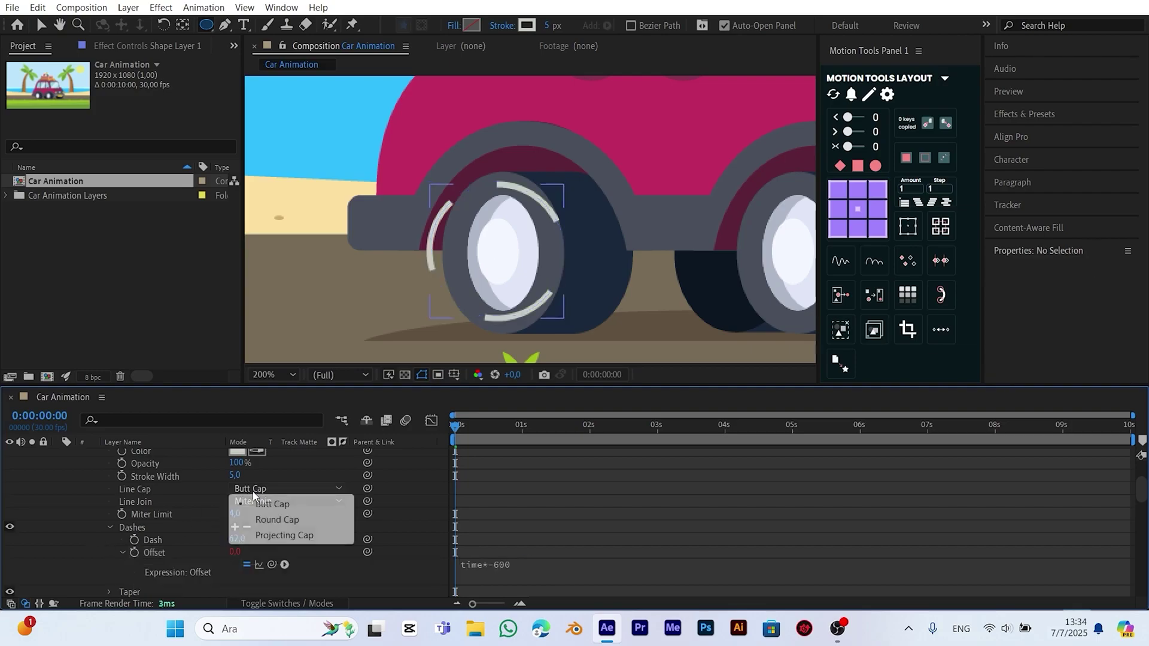
{"action": "left_click", "coordinate": [277, 520]}
{"action": "scroll", "coordinate": [49, 472], "scroll_direction": "up", "scroll_amount": 2}
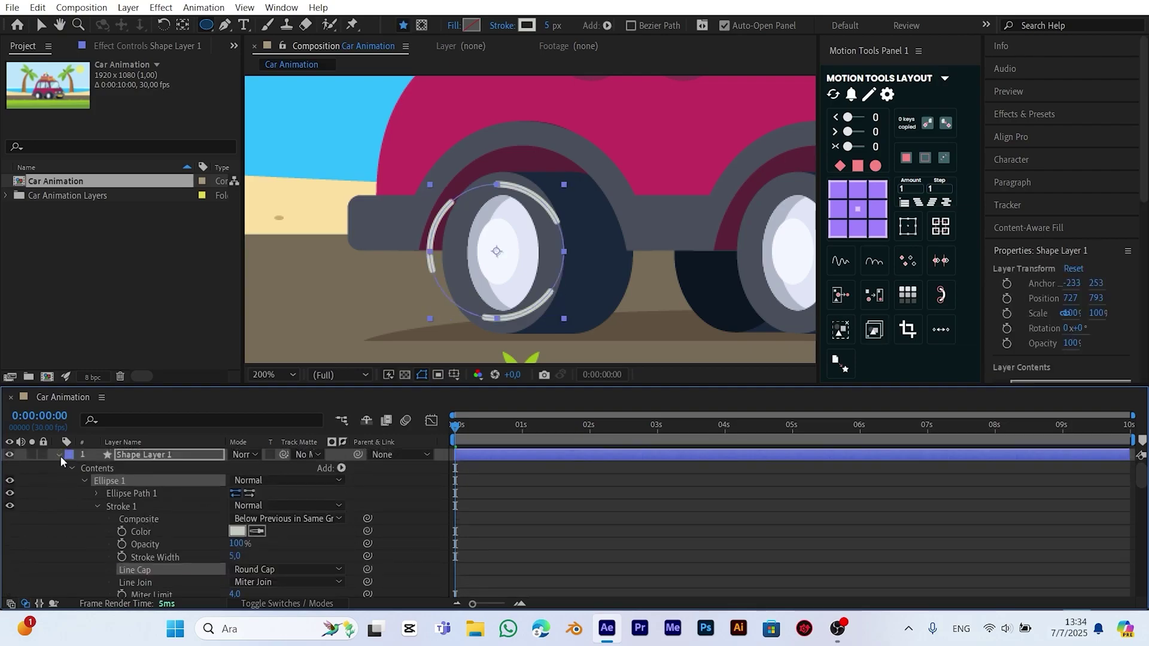
{"action": "left_click", "coordinate": [60, 454]}
{"action": "key", "text": "ctrl+shift+a"}
{"action": "key", "text": "space"}
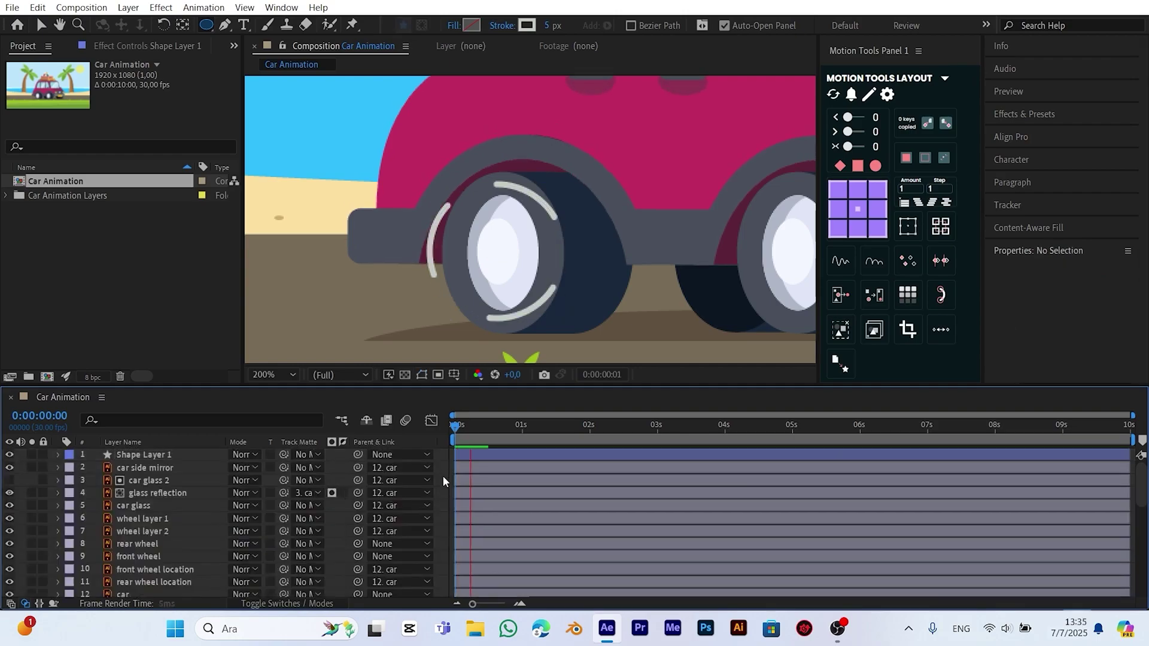
Make the dashed circle layer 3D, turn it about 32.6° around its Y axis to fit the rear wheel, and preview it
{"action": "left_click", "coordinate": [166, 459]}
{"action": "left_click", "coordinate": [281, 603]}
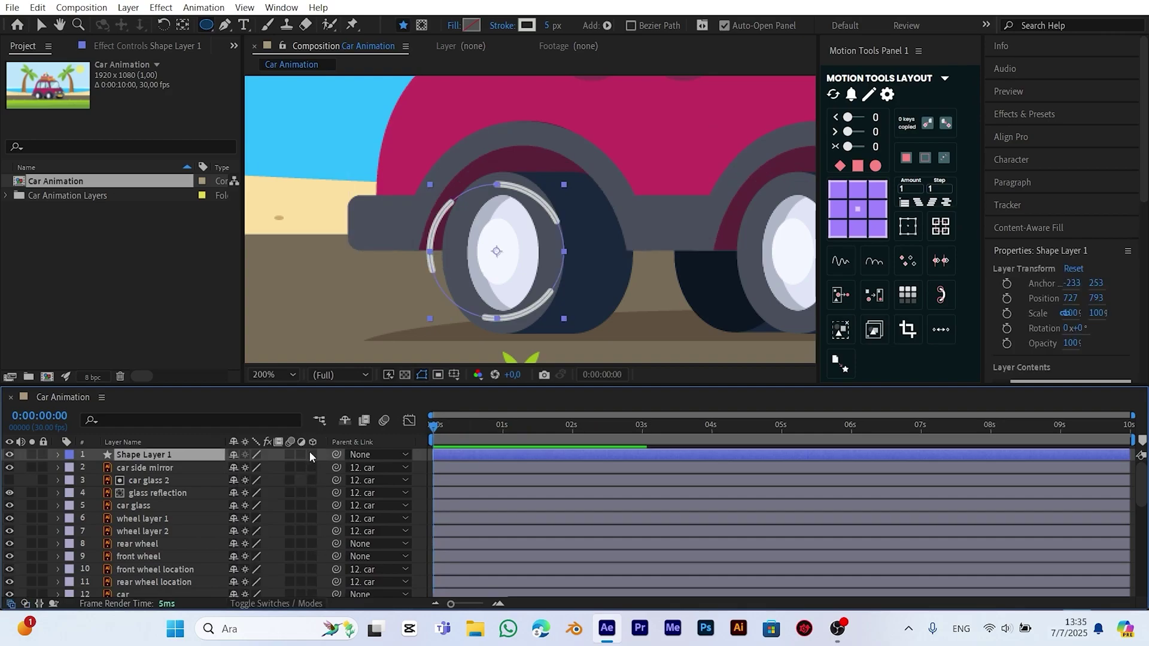
{"action": "left_click", "coordinate": [311, 455]}
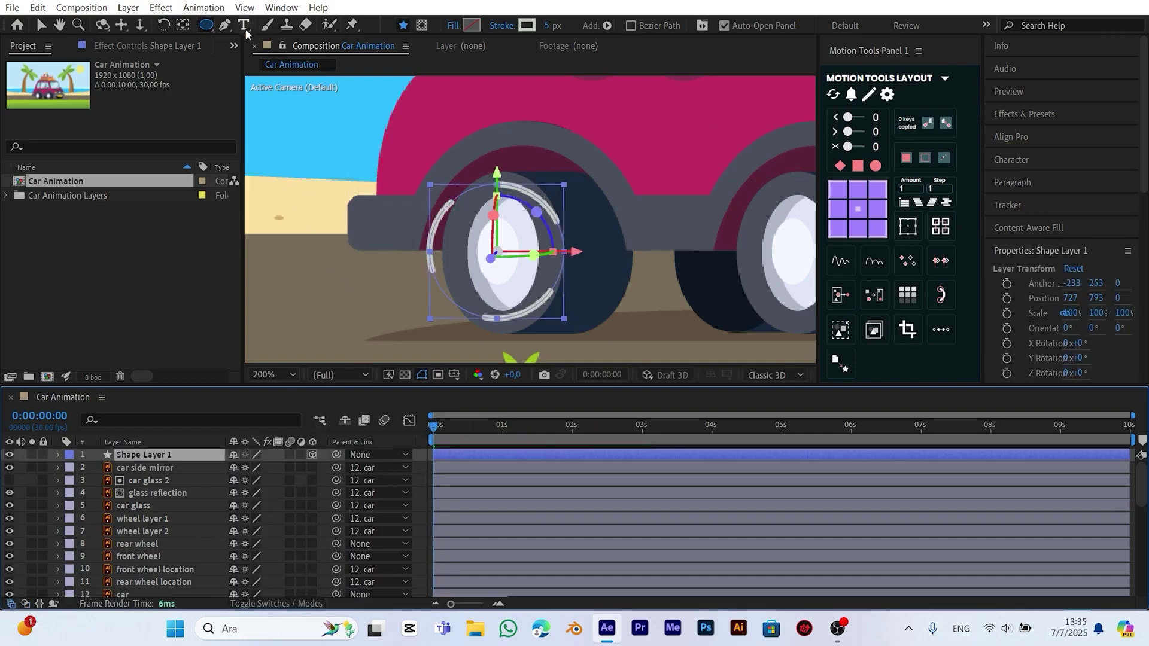
{"action": "left_click", "coordinate": [39, 25]}
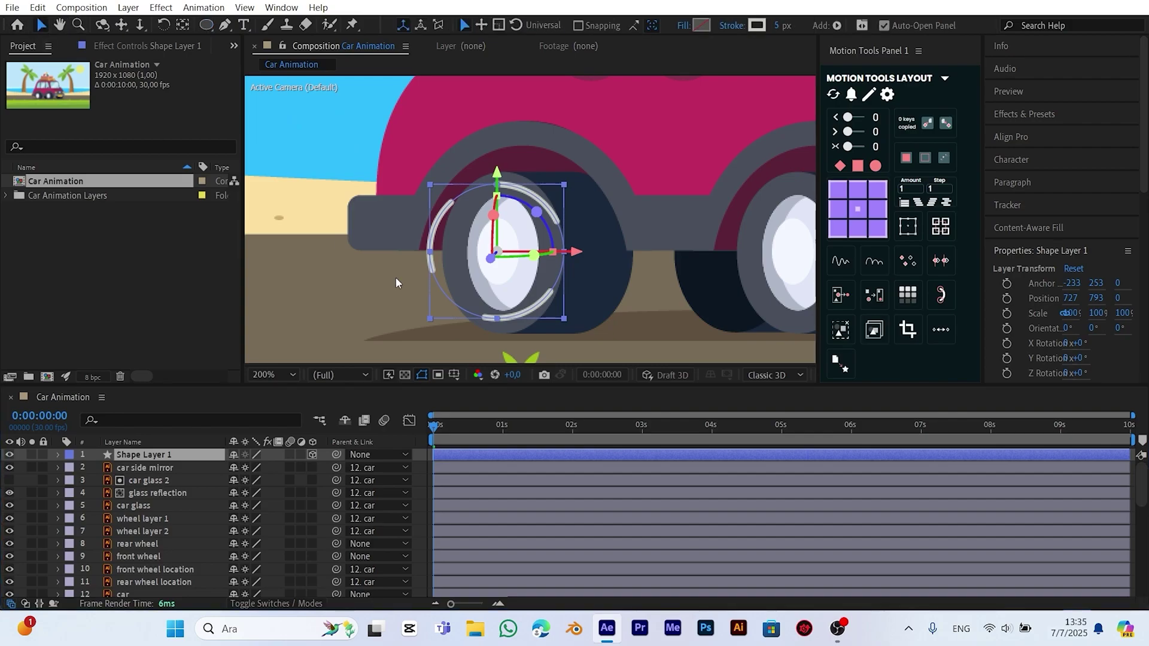
{"action": "left_click_drag", "start_coordinate": [534, 256], "coordinate": [567, 258]}
{"action": "left_click", "coordinate": [516, 334]}
{"action": "key", "text": "space"}
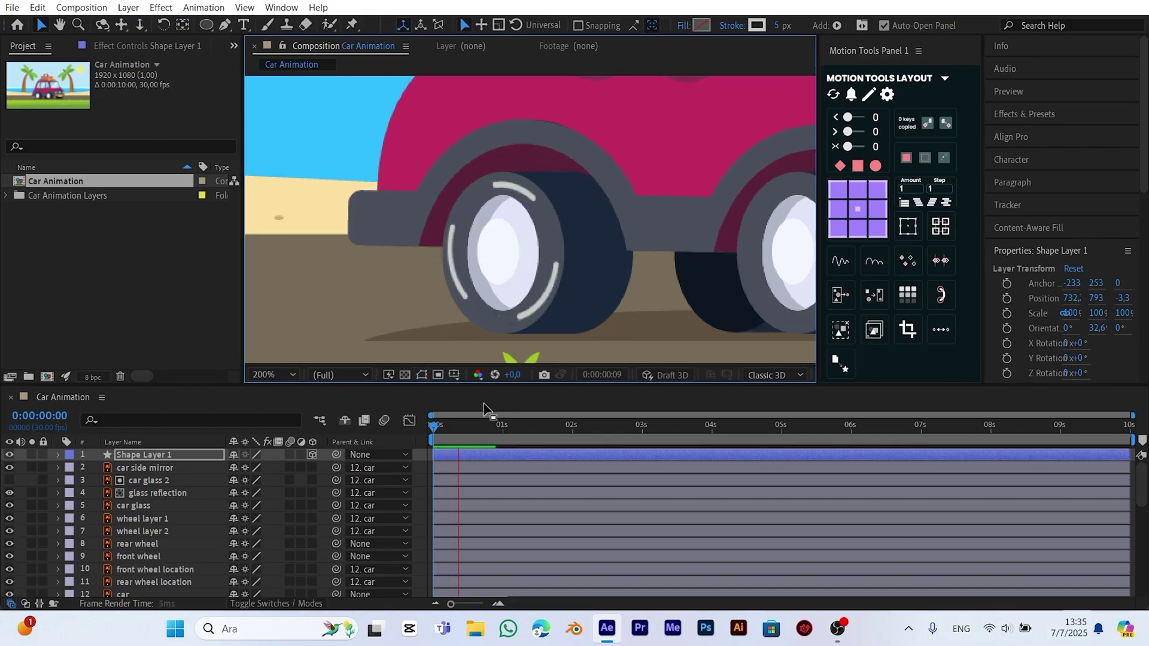
{"action": "left_click", "coordinate": [432, 424]}
Duplicate the dashed ring, move the copy onto the front wheel and narrow it slightly to fit the rim
{"action": "left_click", "coordinate": [37, 7]}
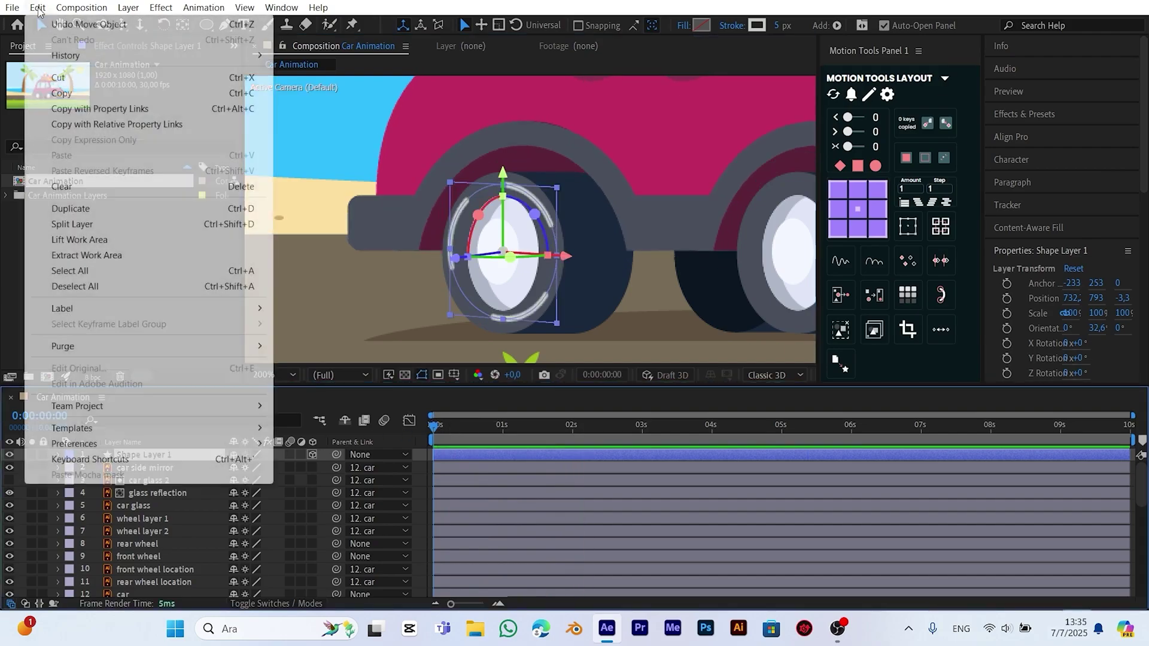
{"action": "left_click", "coordinate": [90, 211]}
{"action": "left_click_drag", "start_coordinate": [577, 264], "coordinate": [677, 255]}
{"action": "left_click_drag", "start_coordinate": [610, 184], "coordinate": [611, 166]}
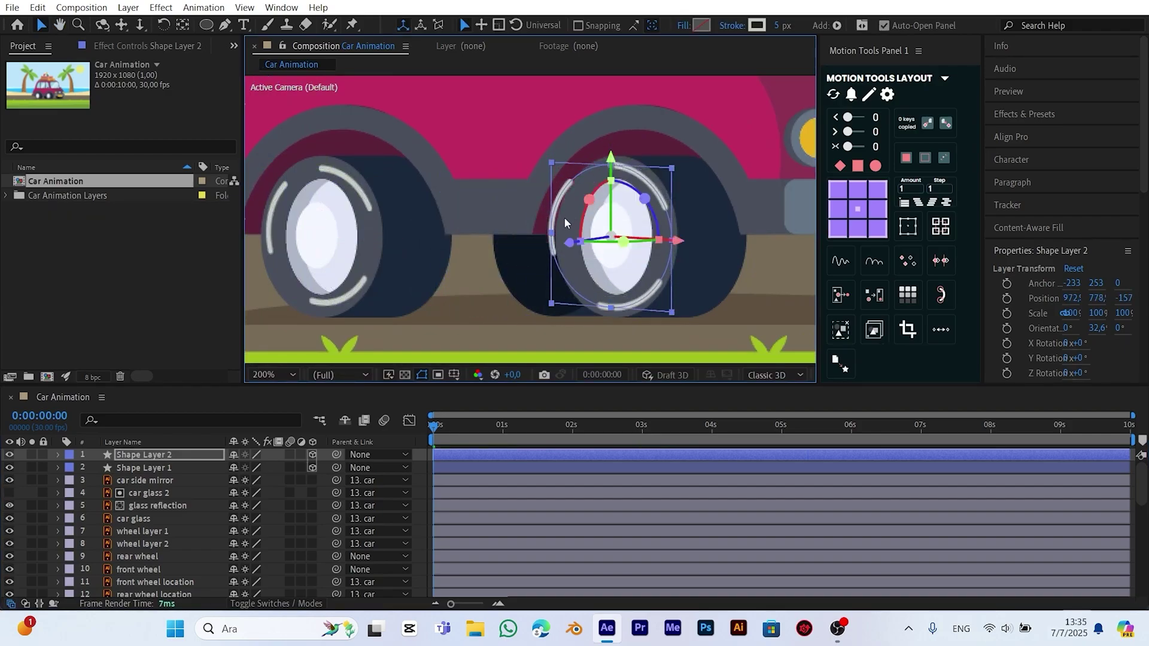
{"action": "left_click_drag", "start_coordinate": [553, 235], "coordinate": [558, 236]}
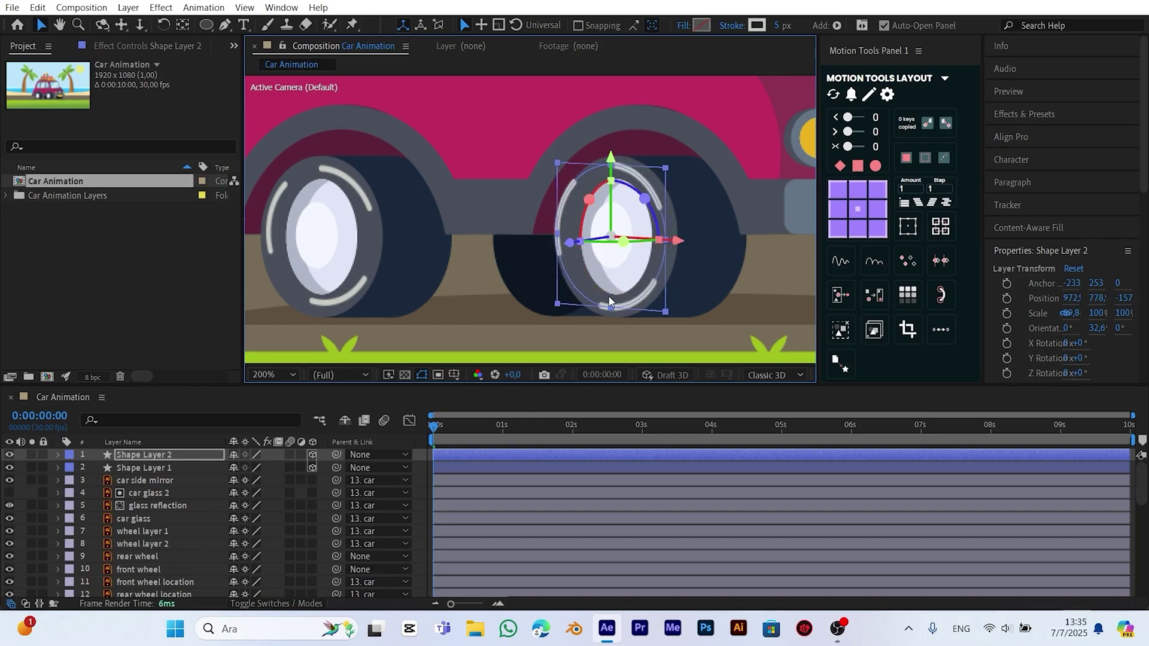
{"action": "left_click_drag", "start_coordinate": [676, 250], "coordinate": [686, 254]}
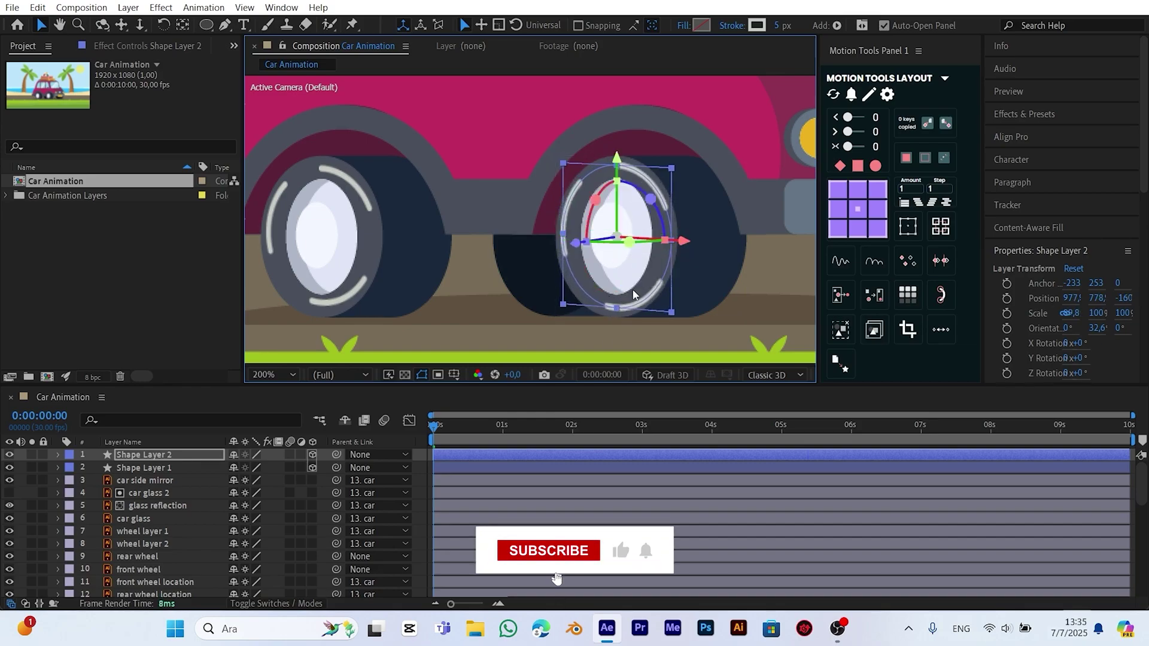
Preview the whole scene fitted to the viewer with both wheel rings spinning, and return to the start
{"action": "key", "text": "space"}
{"action": "left_click", "coordinate": [287, 371]}
{"action": "left_click", "coordinate": [296, 112]}
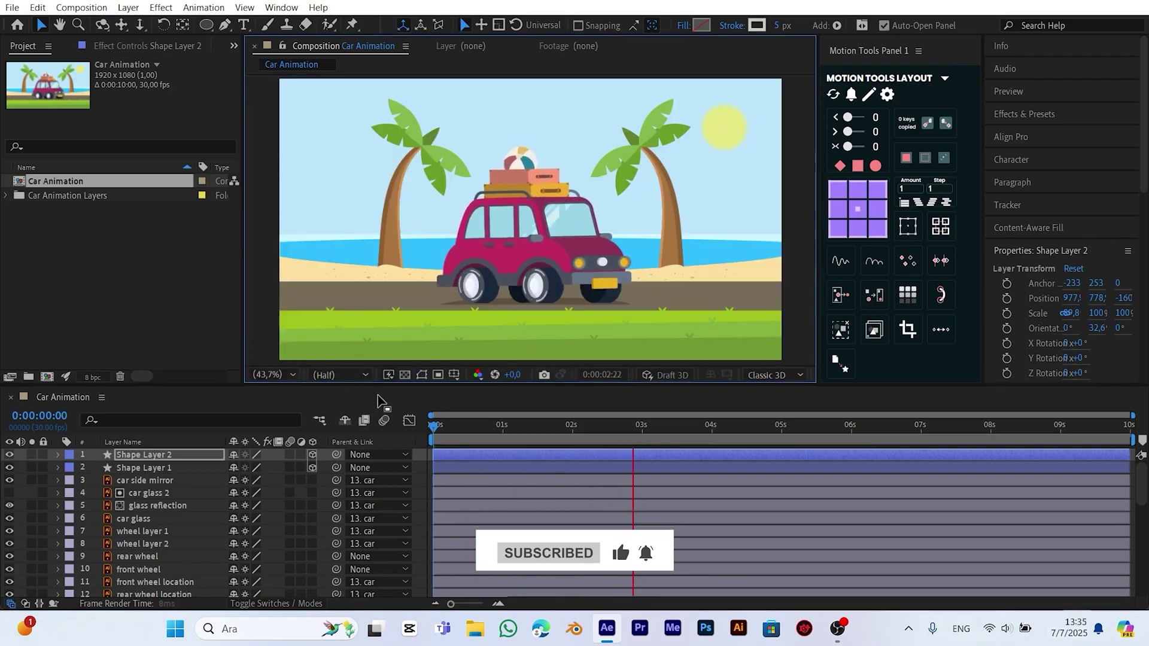
{"action": "left_click", "coordinate": [419, 426]}
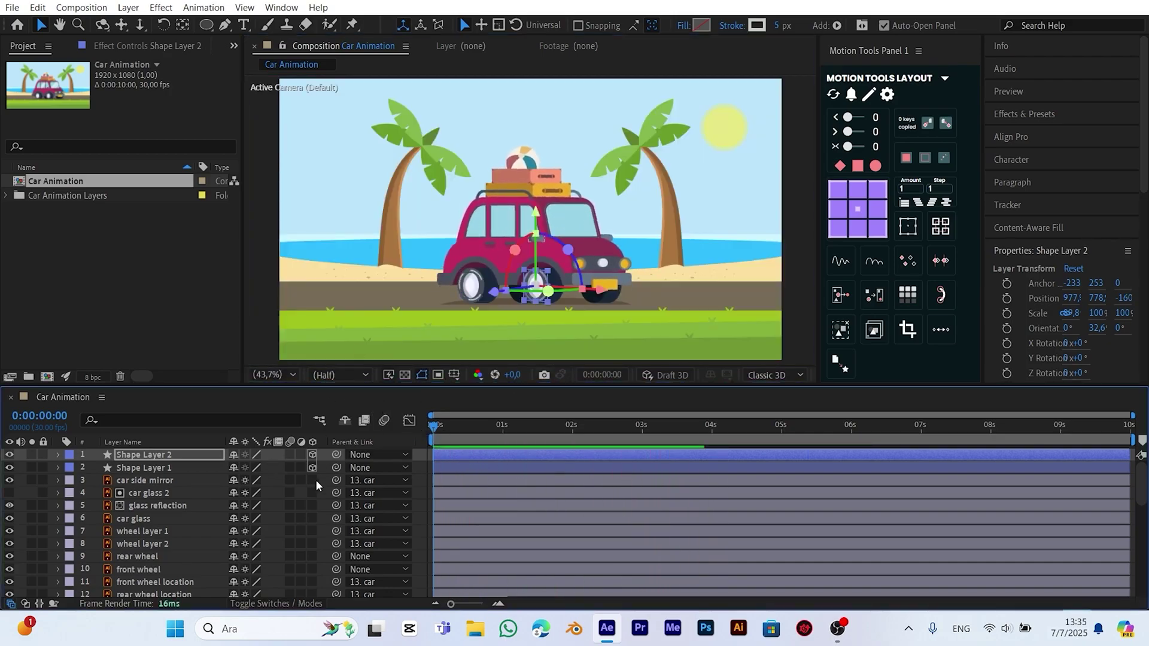
Reveal the Position and Rotation properties of the ball layer
{"action": "left_click", "coordinate": [418, 476]}
{"action": "scroll", "coordinate": [124, 572], "scroll_direction": "down", "scroll_amount": 3}
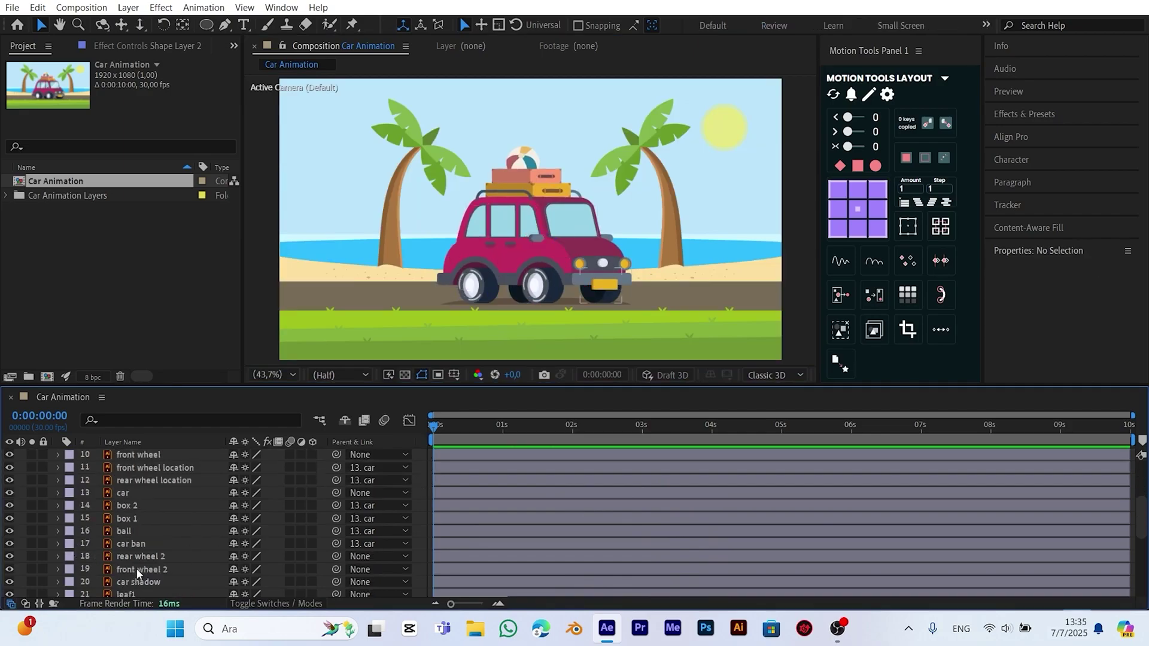
{"action": "left_click", "coordinate": [139, 545]}
{"action": "left_click", "coordinate": [132, 537]}
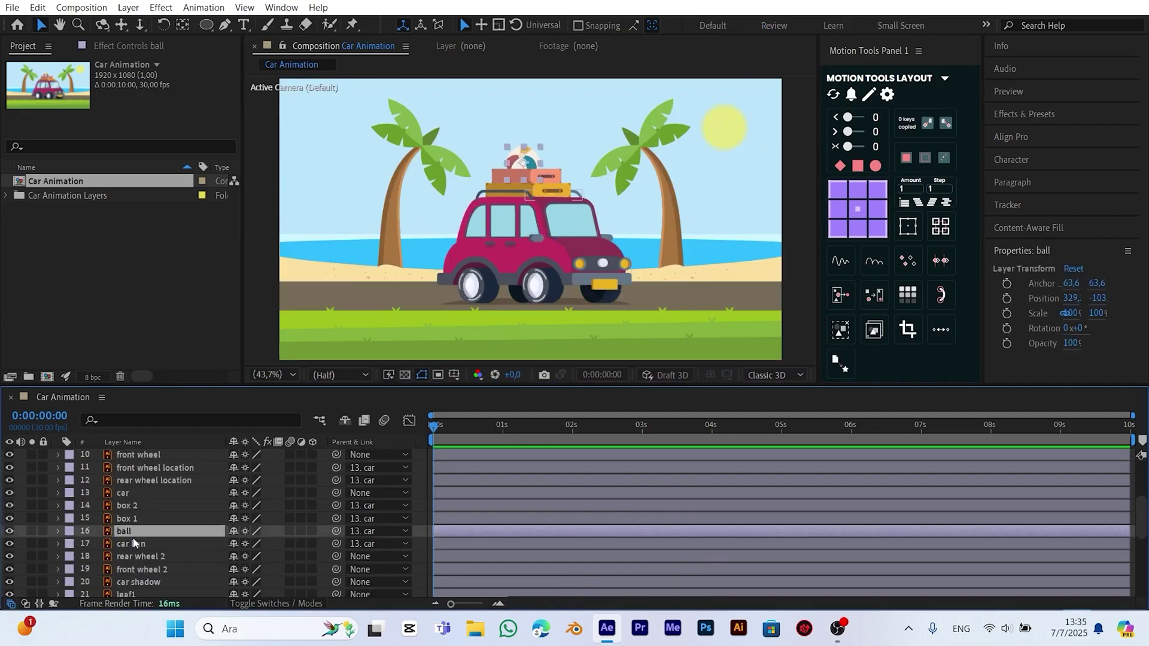
{"action": "key", "text": "p"}
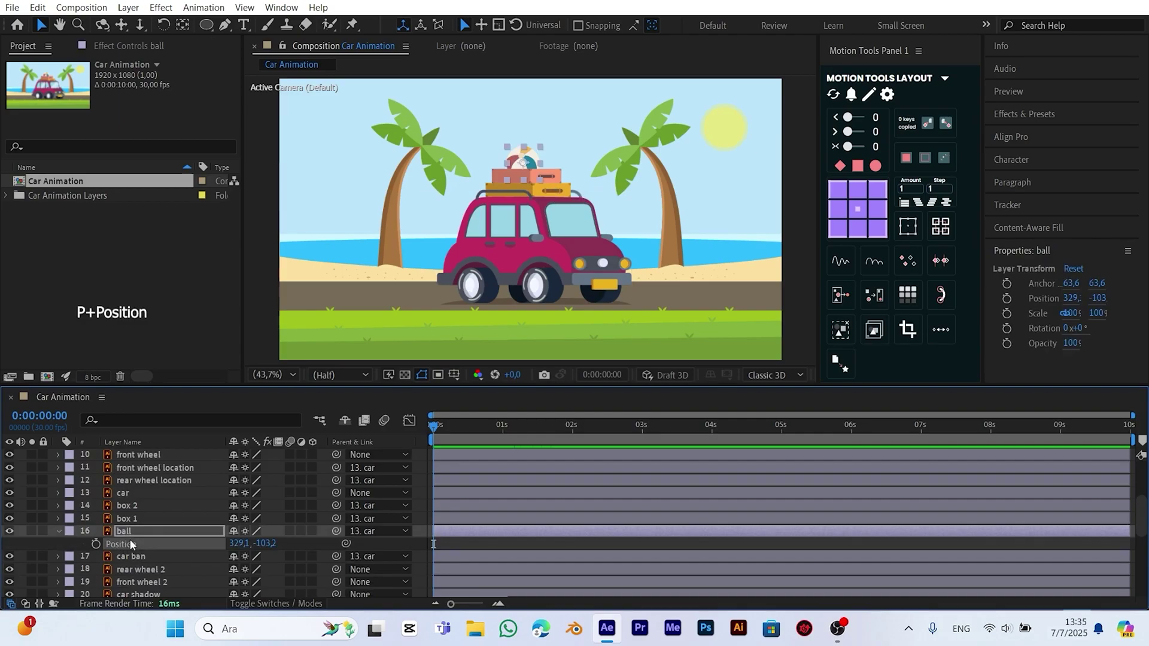
{"action": "key", "text": "shift+r"}
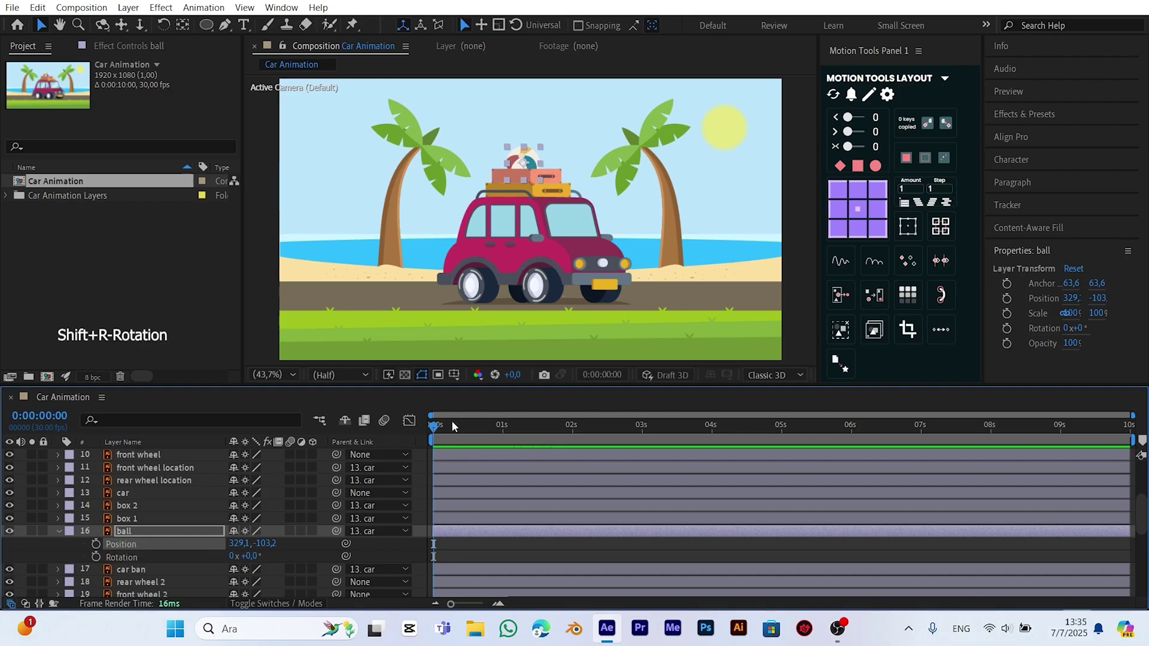
Set the ball's X position to 269.1 and add a Position keyframe at the start of the timeline
{"action": "key", "text": "slash"}
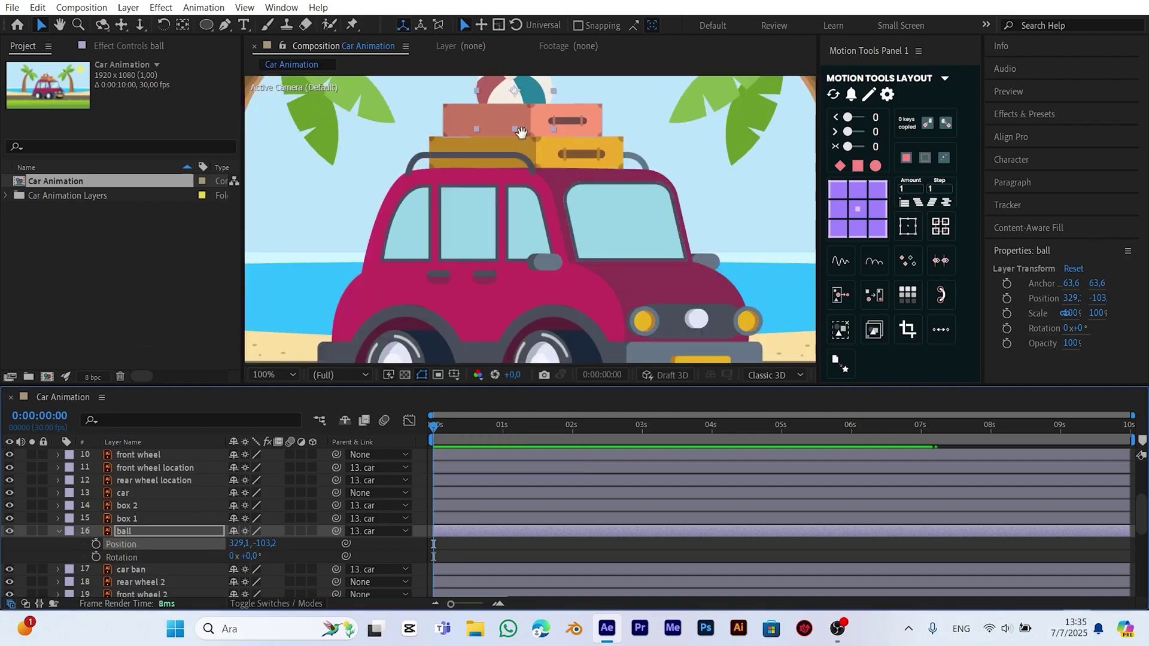
{"action": "left_click_drag", "start_coordinate": [520, 132], "coordinate": [564, 240]}
{"action": "left_click_drag", "start_coordinate": [239, 543], "coordinate": [180, 532]}
{"action": "left_click", "coordinate": [96, 543]}
Go 30 frames ahead to the 1-second mark and keyframe the ball's X position at 412.1
{"action": "left_click", "coordinate": [612, 375]}
{"action": "type", "text": "+30"}
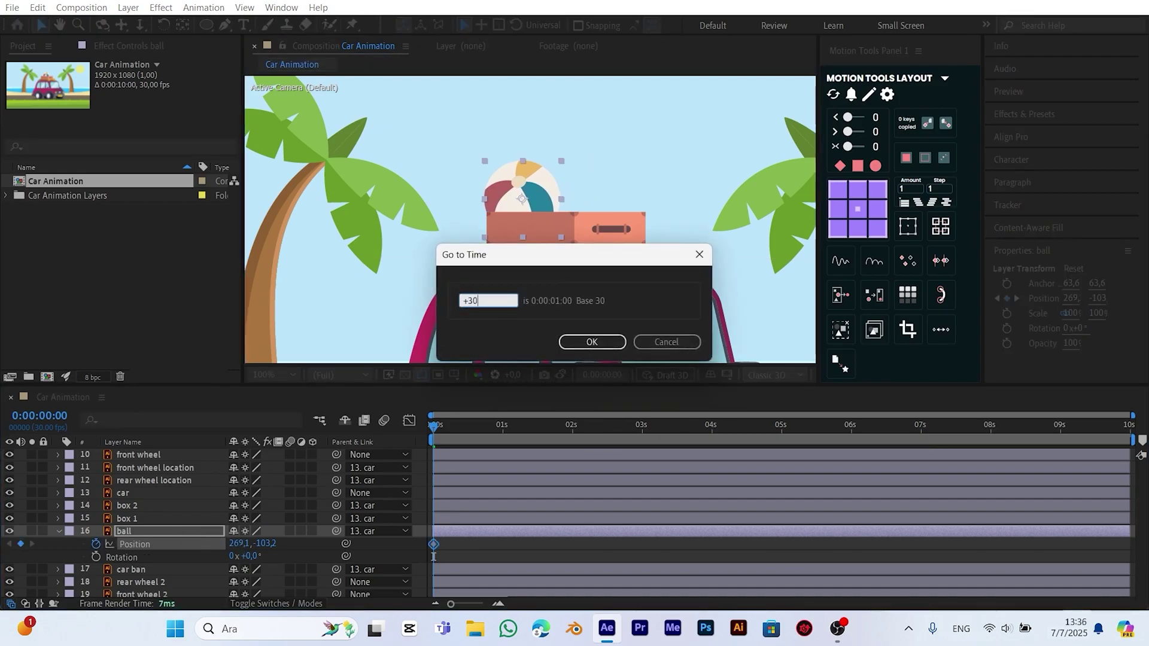
{"action": "left_click", "coordinate": [591, 341]}
{"action": "left_click_drag", "start_coordinate": [237, 544], "coordinate": [343, 541]}
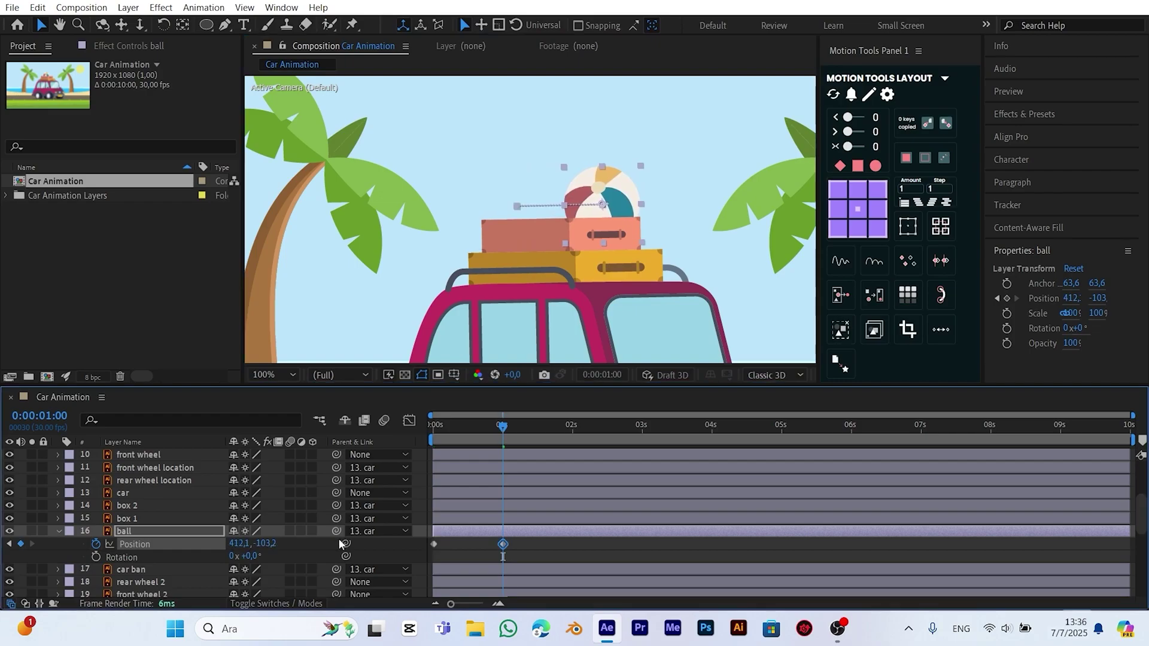
Keyframe the ball's rotation at 0° at the start and 160° at the 1-second mark
{"action": "left_click", "coordinate": [96, 557]}
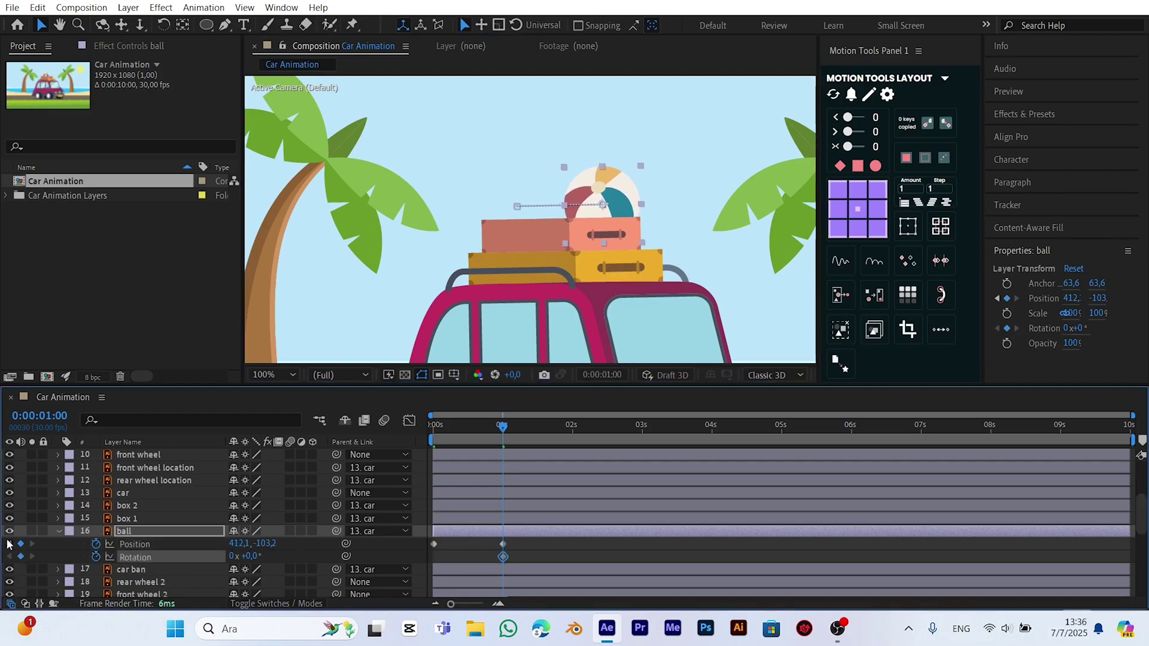
{"action": "left_click", "coordinate": [8, 543]}
{"action": "left_click", "coordinate": [20, 557]}
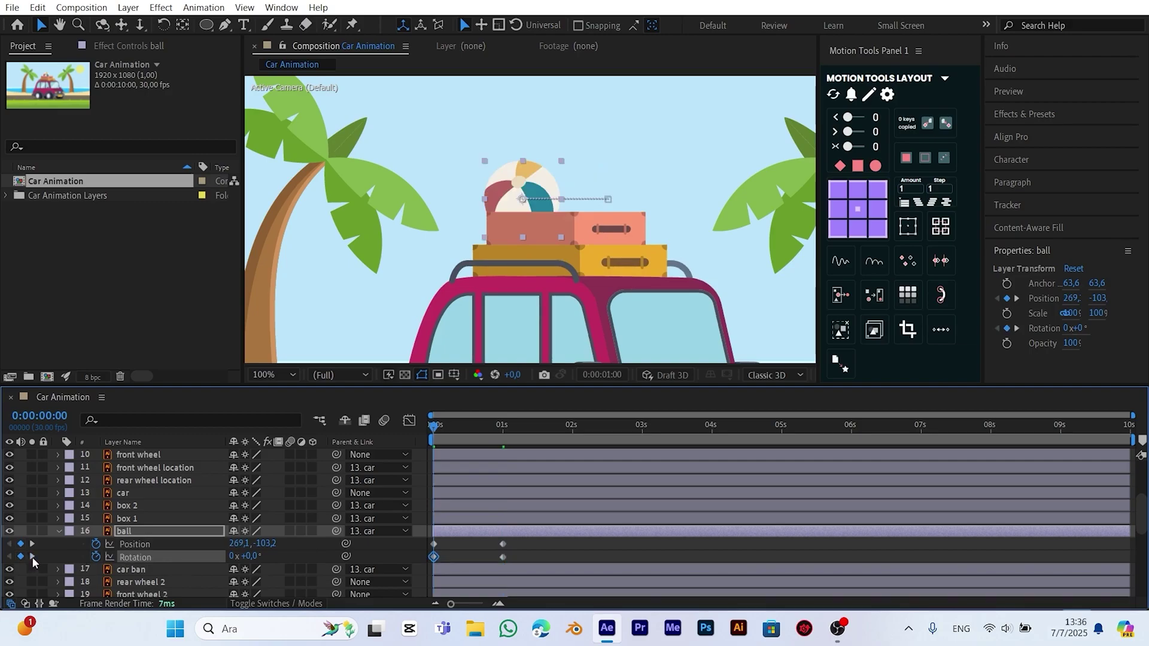
{"action": "left_click", "coordinate": [32, 556]}
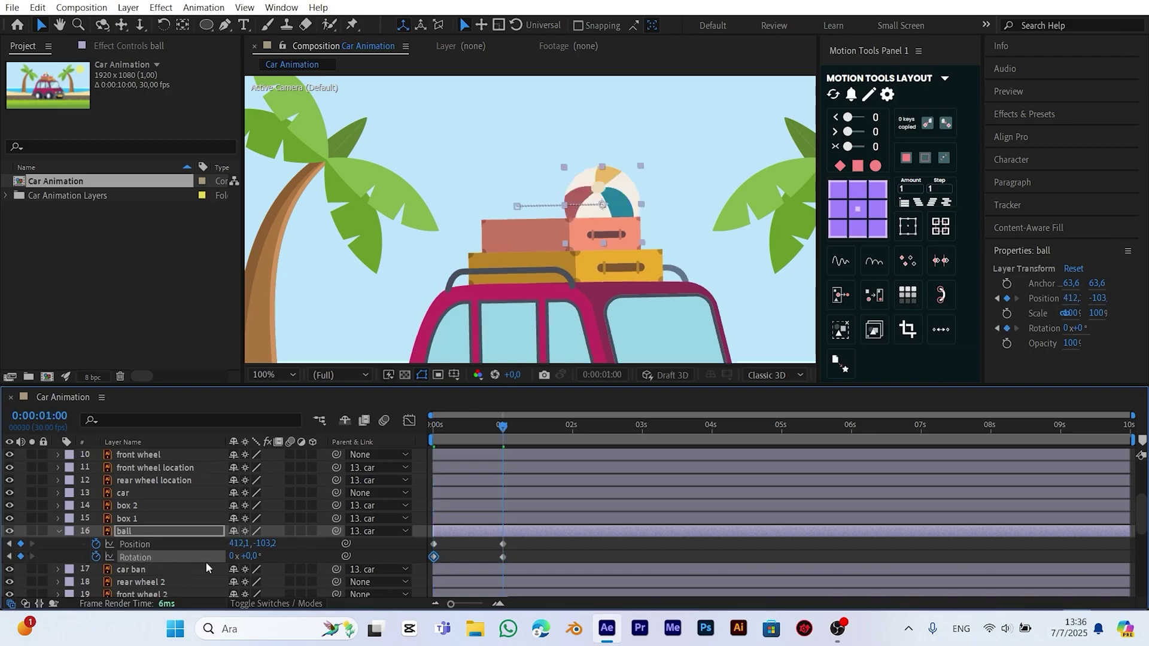
{"action": "left_click_drag", "start_coordinate": [250, 556], "coordinate": [381, 562]}
Fit the scene in the viewer and move the ball's second Position and Rotation keyframes to frame 21
{"action": "left_click", "coordinate": [275, 375]}
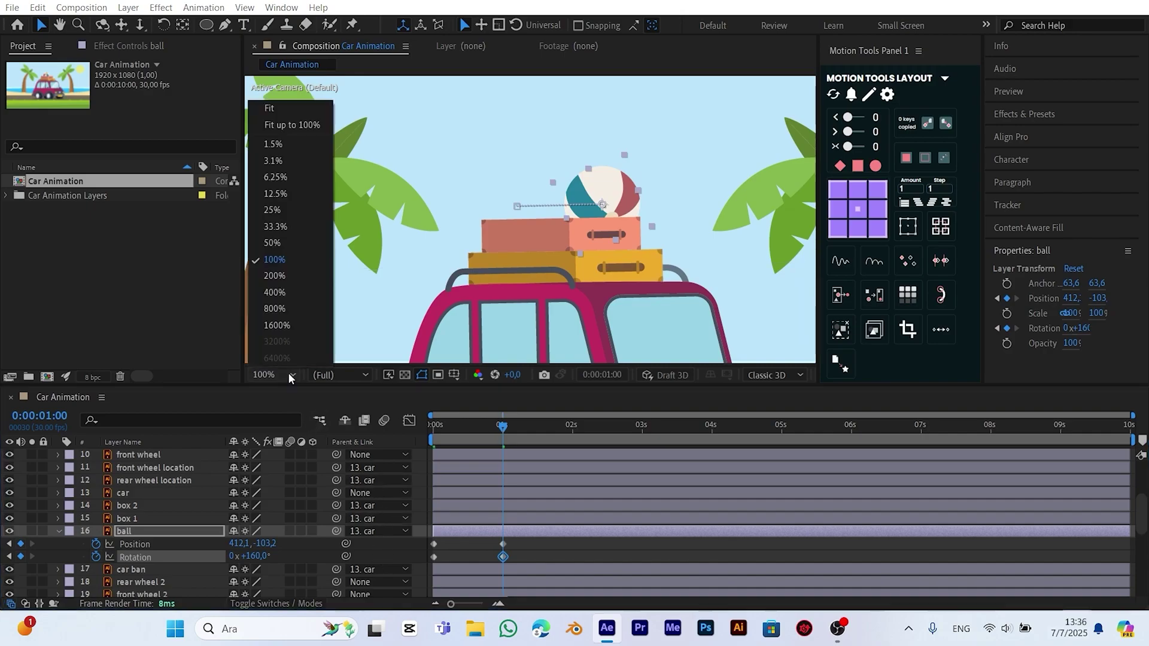
{"action": "left_click", "coordinate": [284, 108]}
{"action": "left_click_drag", "start_coordinate": [504, 427], "coordinate": [432, 425]}
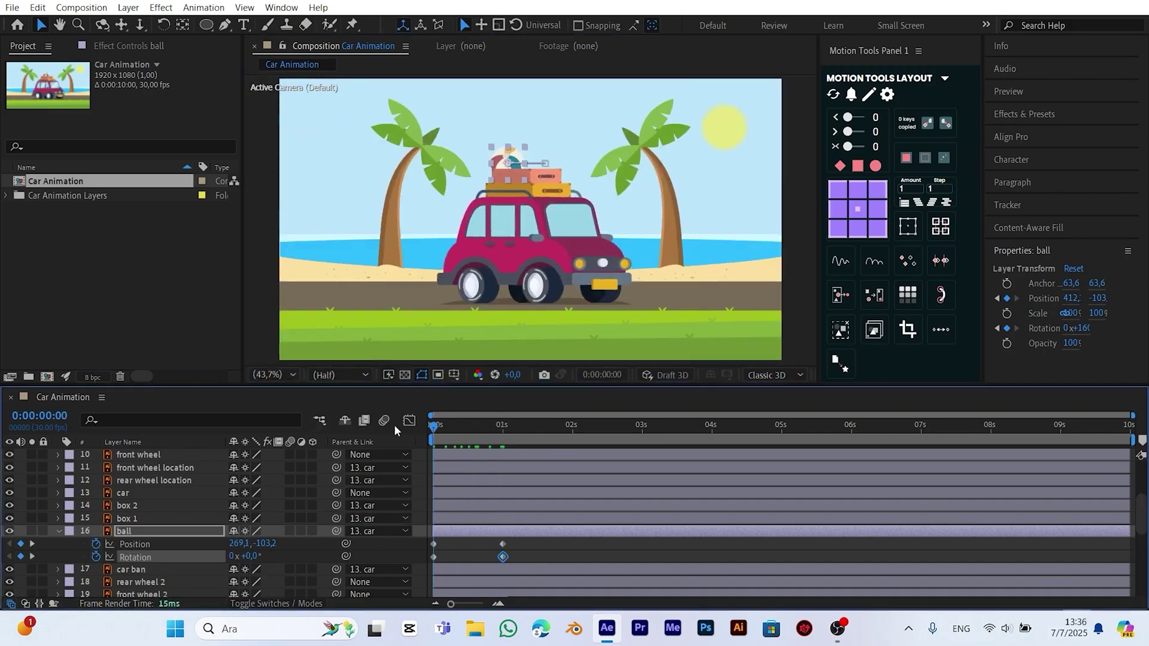
{"action": "left_click_drag", "start_coordinate": [444, 425], "coordinate": [482, 444]}
{"action": "left_click_drag", "start_coordinate": [507, 537], "coordinate": [431, 559]}
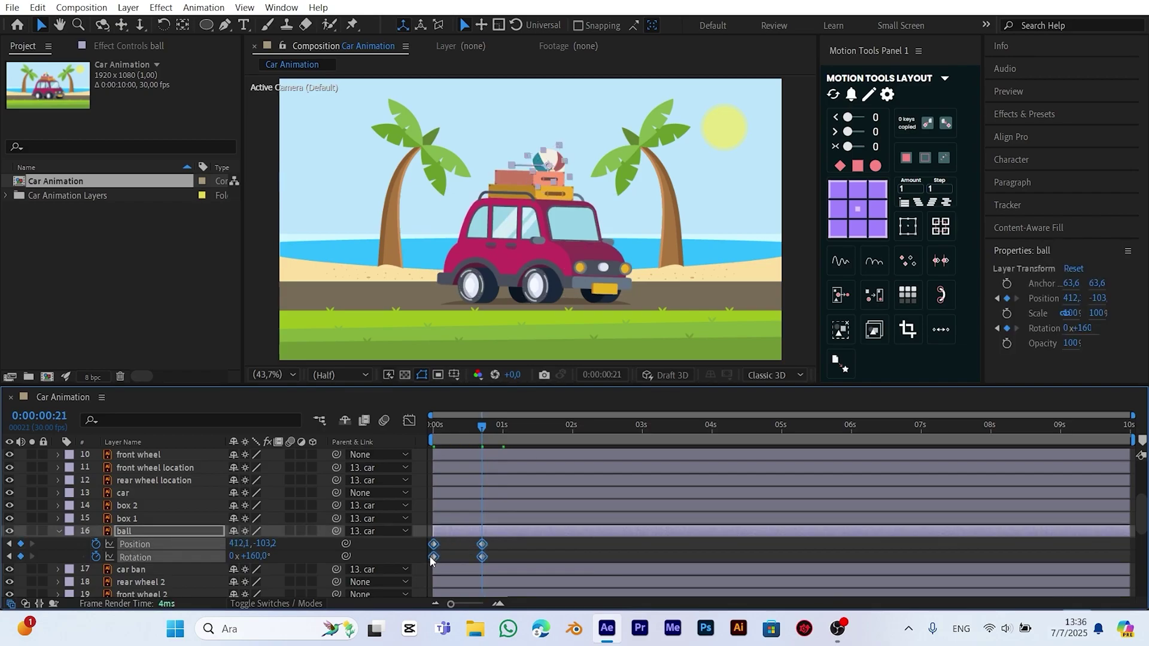
Apply Easy Ease to all of the ball's Position and Rotation keyframes
{"action": "right_click", "coordinate": [435, 548]}
{"action": "mouse_move", "coordinate": [500, 605]}
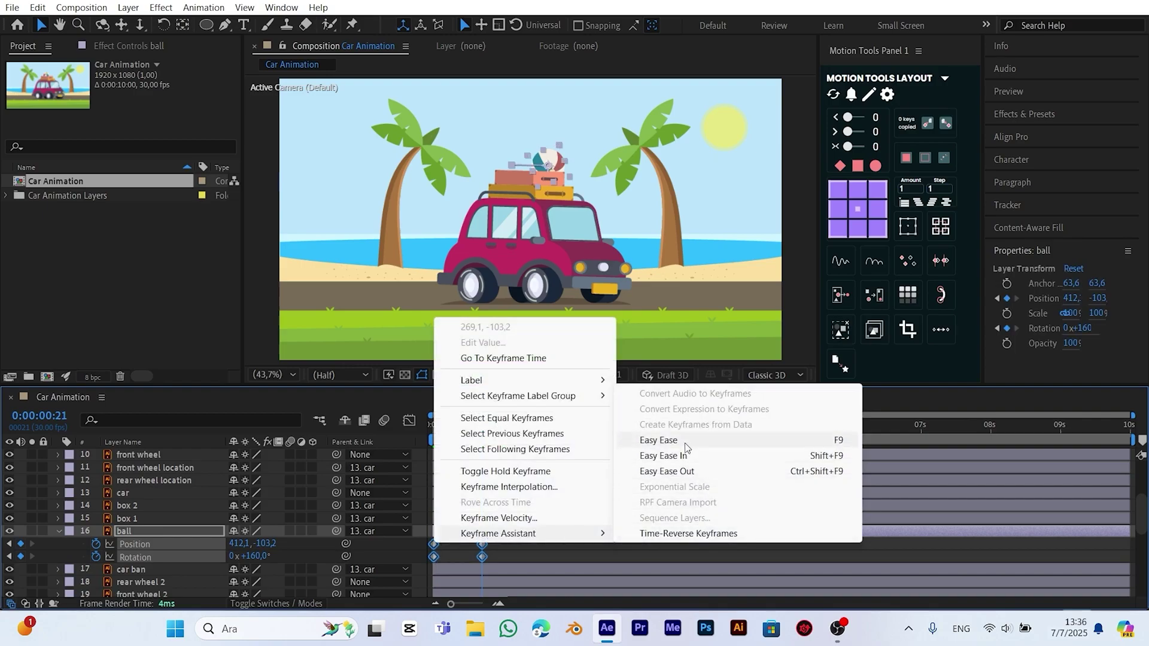
{"action": "left_click", "coordinate": [724, 440]}
{"action": "left_click", "coordinate": [403, 545]}
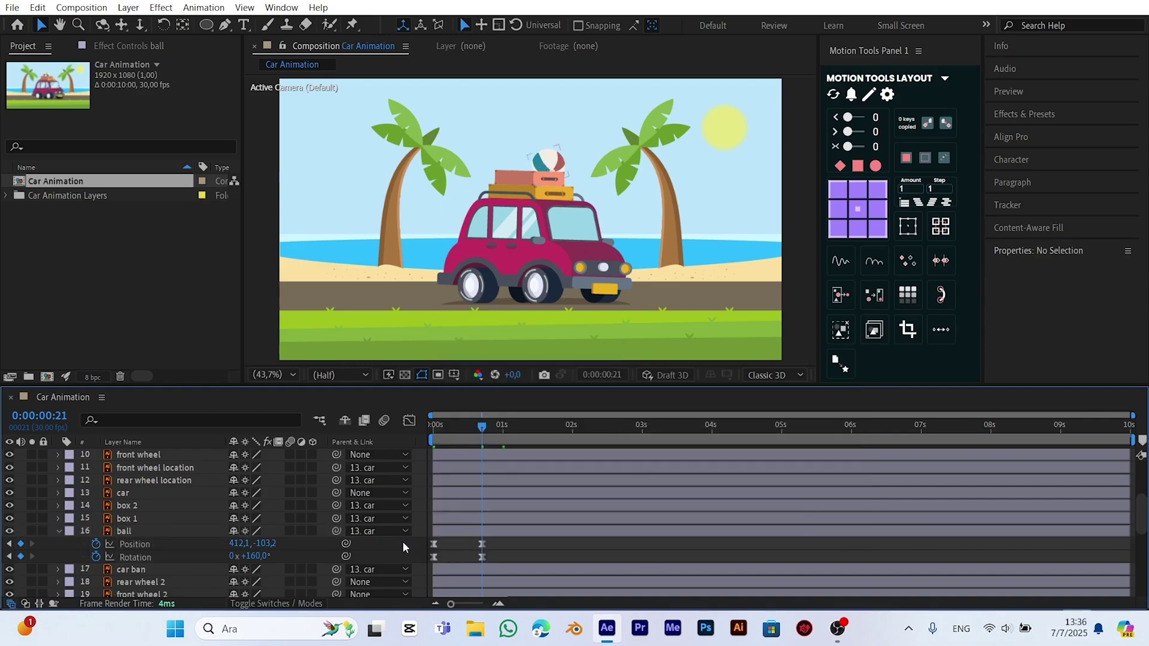
Add the expression loopOut("pingpong") to the ball's Position
{"action": "left_click", "coordinate": [98, 542], "text": "alt"}
{"action": "type", "text": "loop"}
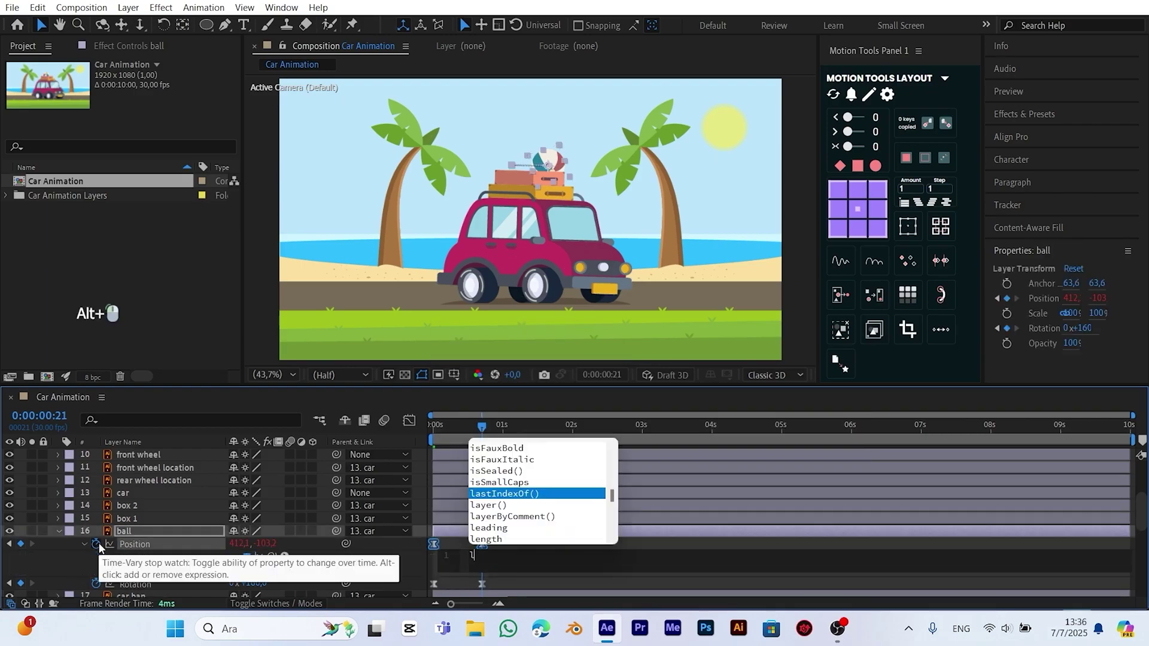
{"action": "left_click", "coordinate": [508, 528]}
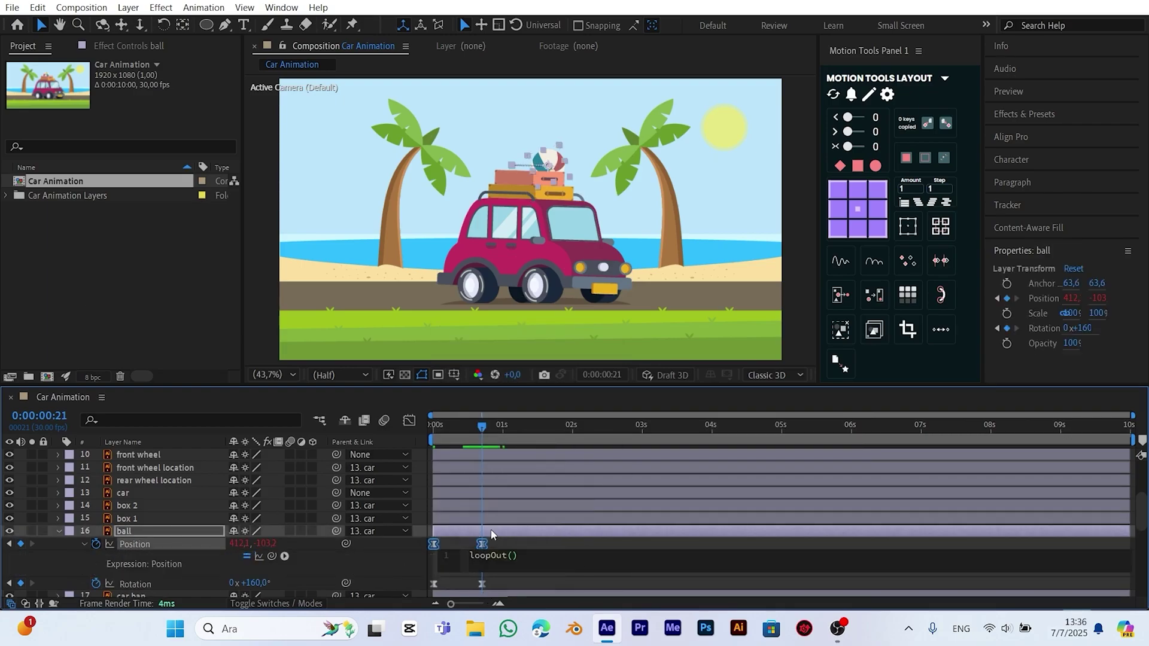
{"action": "type", "text": "\""}
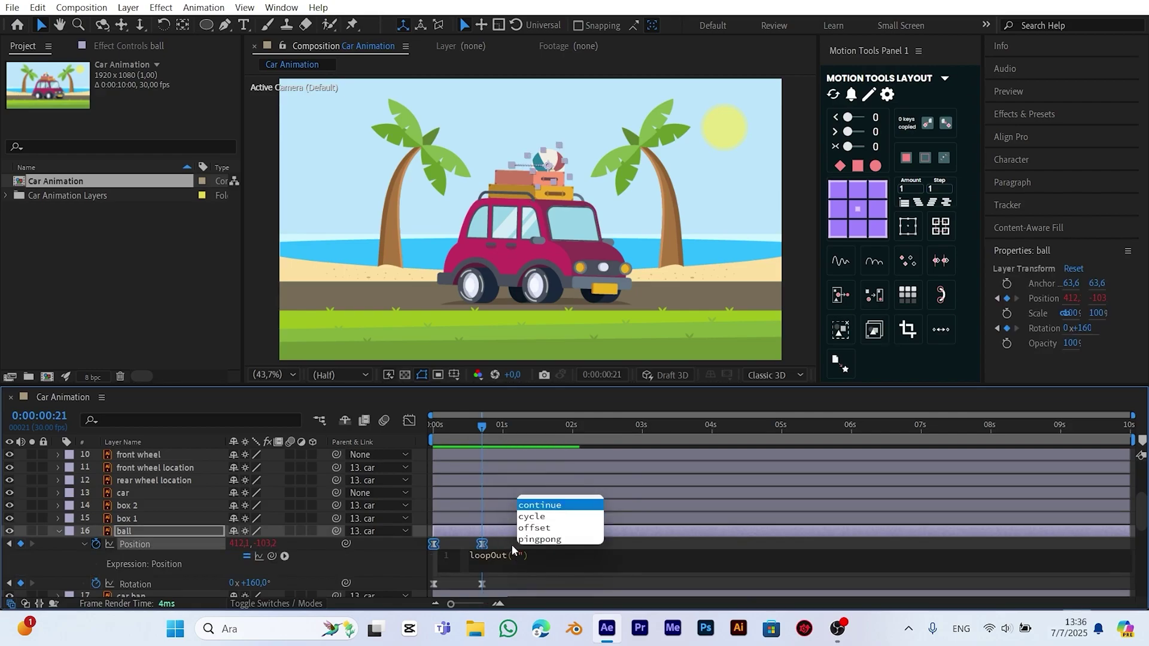
{"action": "left_click", "coordinate": [537, 540]}
Copy the ball's Position expression onto its Rotation, collapse the layer and preview the looping roll
{"action": "left_click", "coordinate": [512, 553]}
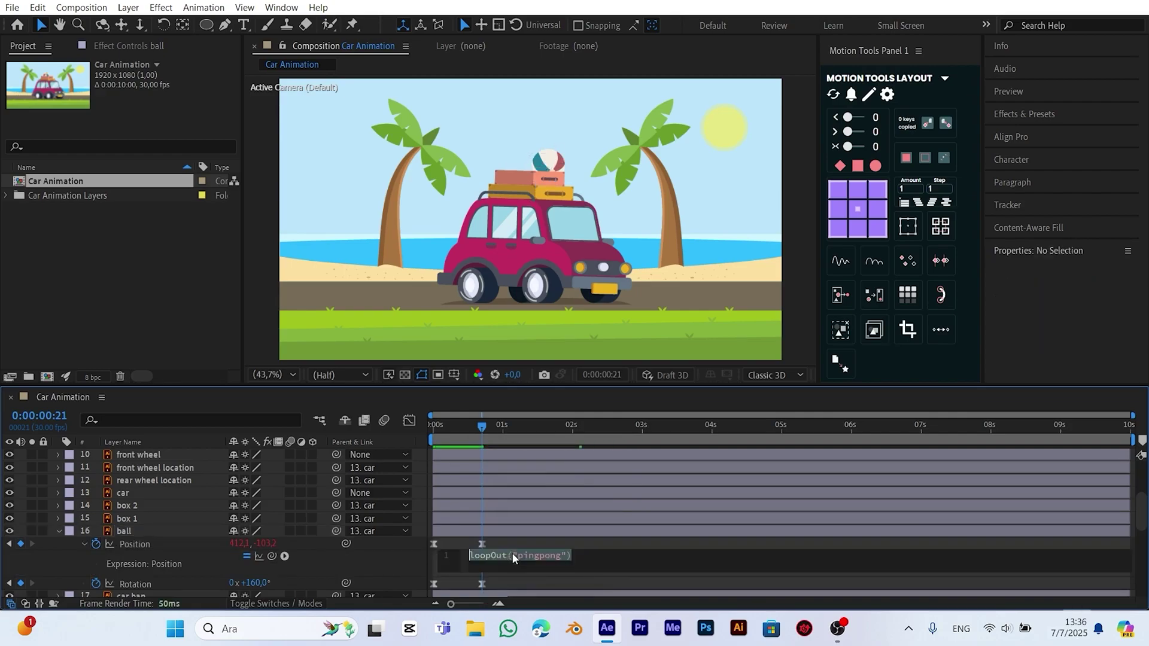
{"action": "right_click", "coordinate": [512, 553]}
{"action": "left_click", "coordinate": [546, 491]}
{"action": "left_click", "coordinate": [371, 572]}
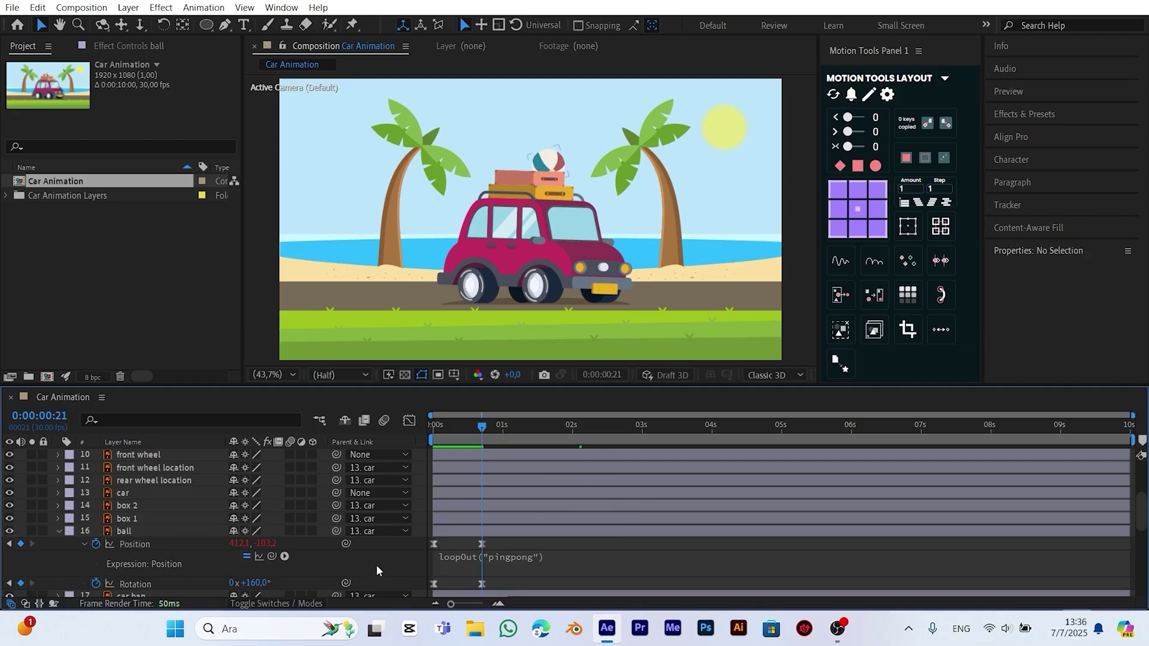
{"action": "left_click", "coordinate": [94, 582], "text": "alt"}
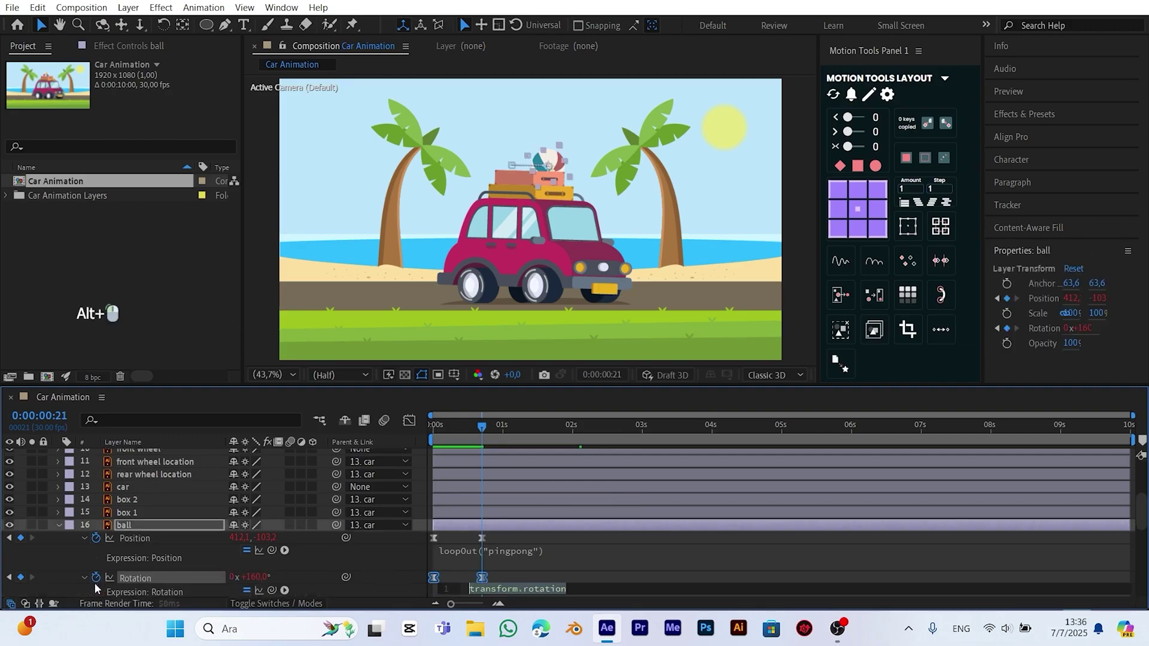
{"action": "right_click", "coordinate": [492, 592]}
{"action": "left_click", "coordinate": [539, 541]}
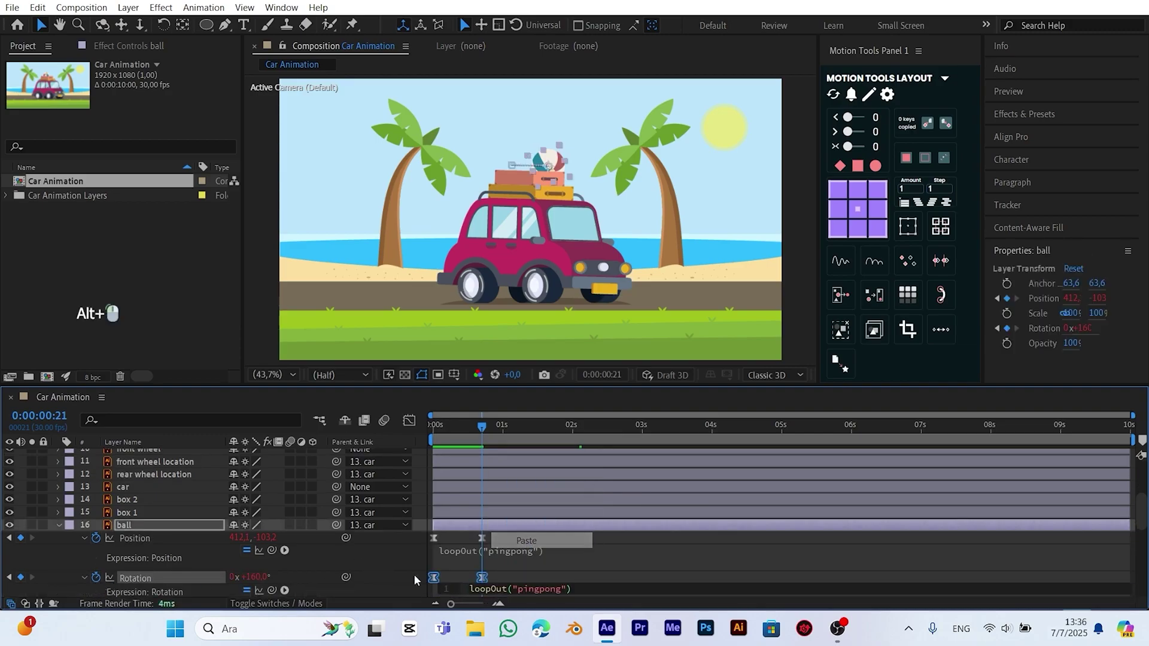
{"action": "left_click", "coordinate": [267, 568]}
{"action": "left_click", "coordinate": [58, 525]}
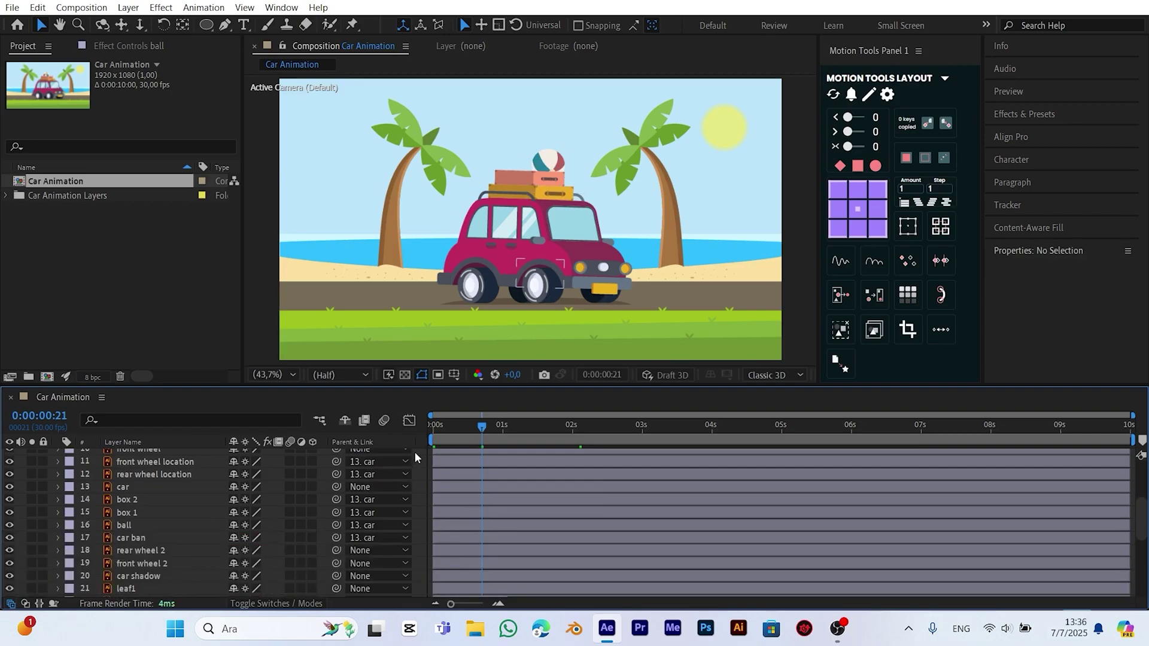
{"action": "key", "text": "space"}
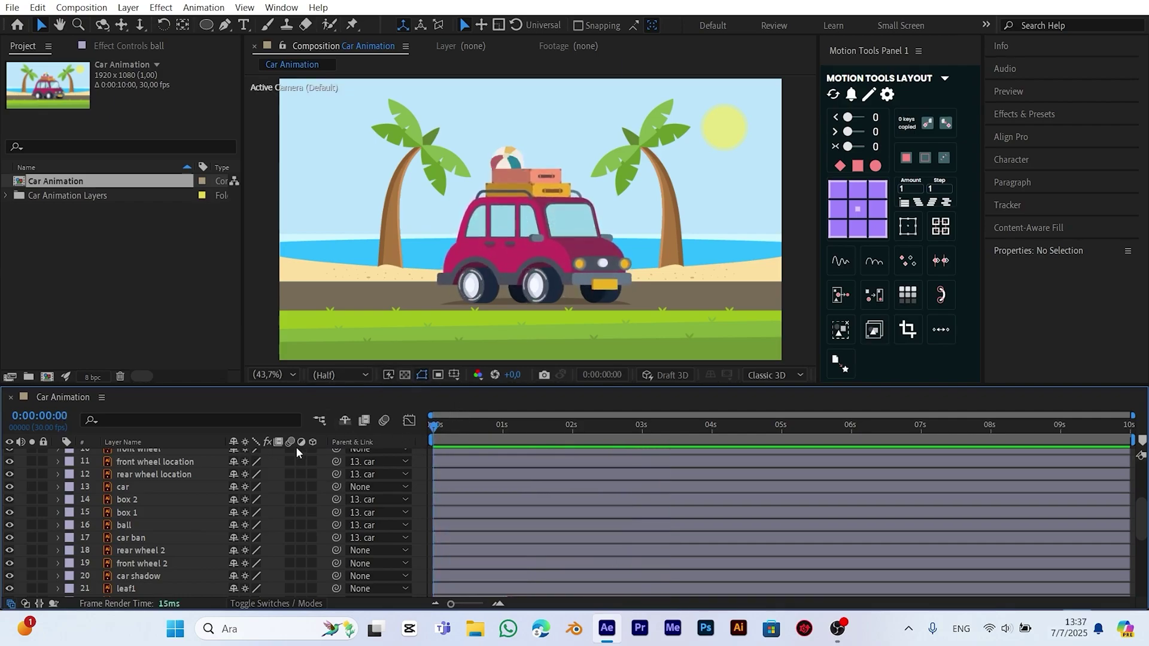
Apply the Motion Tile effect to the front road layer
{"action": "scroll", "coordinate": [203, 547], "scroll_direction": "down", "scroll_amount": 4}
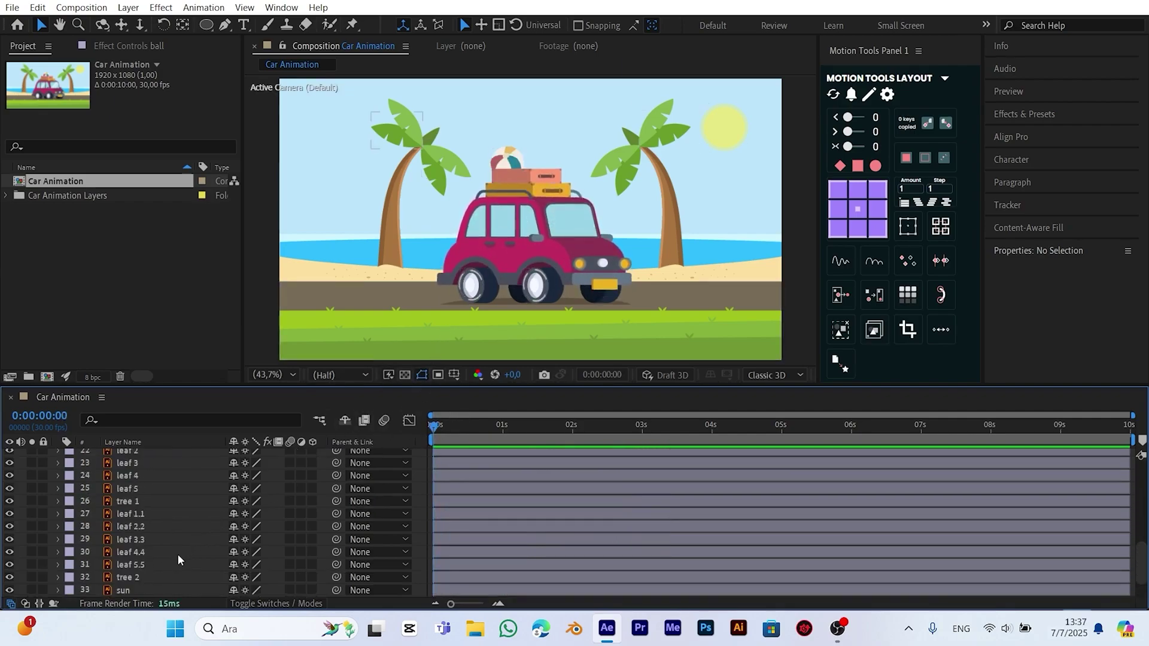
{"action": "scroll", "coordinate": [148, 576], "scroll_direction": "down", "scroll_amount": 1}
{"action": "left_click", "coordinate": [149, 576]}
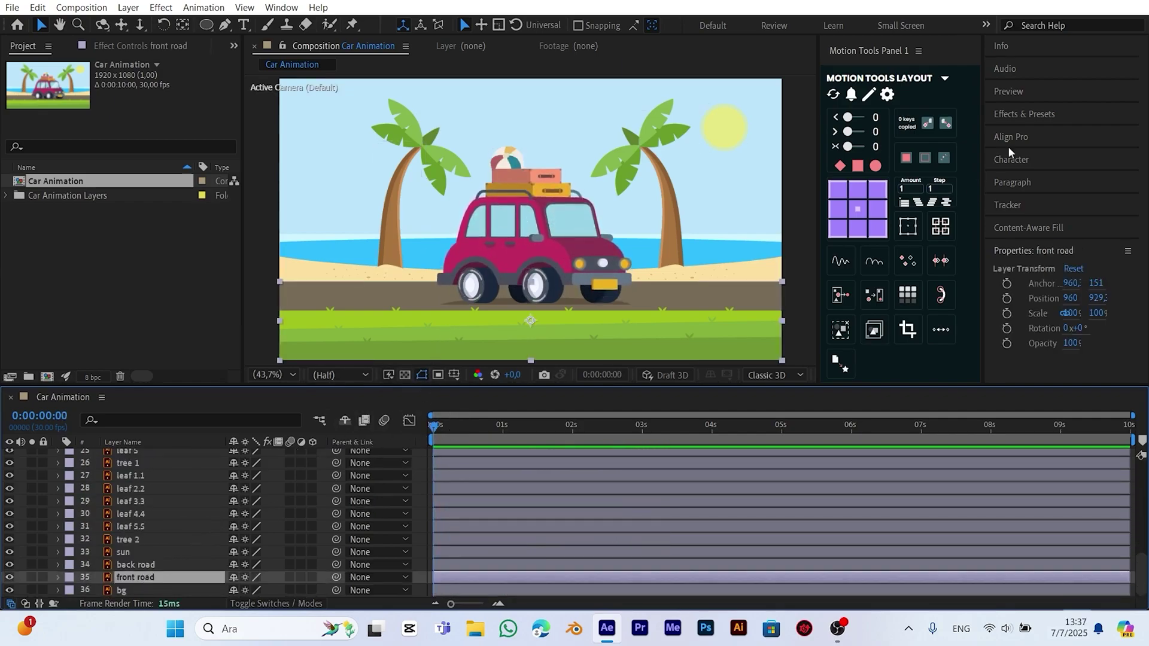
{"action": "left_click", "coordinate": [1019, 115]}
{"action": "left_click", "coordinate": [1026, 133]}
{"action": "type", "text": "motio"}
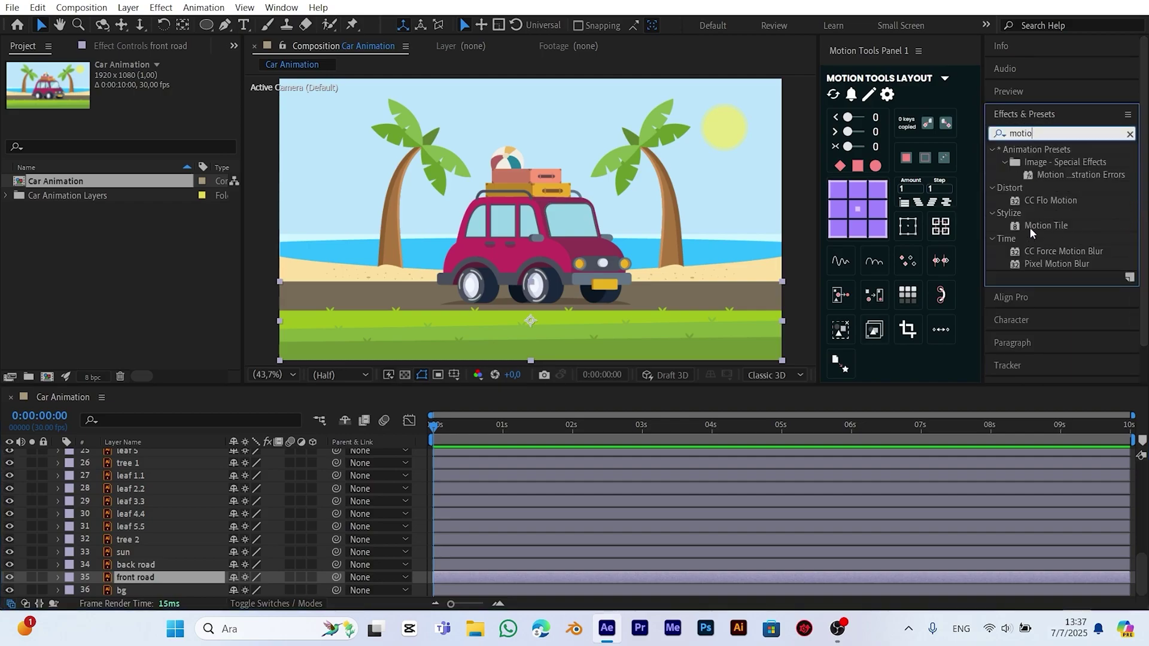
{"action": "left_click_drag", "start_coordinate": [1029, 227], "coordinate": [146, 576]}
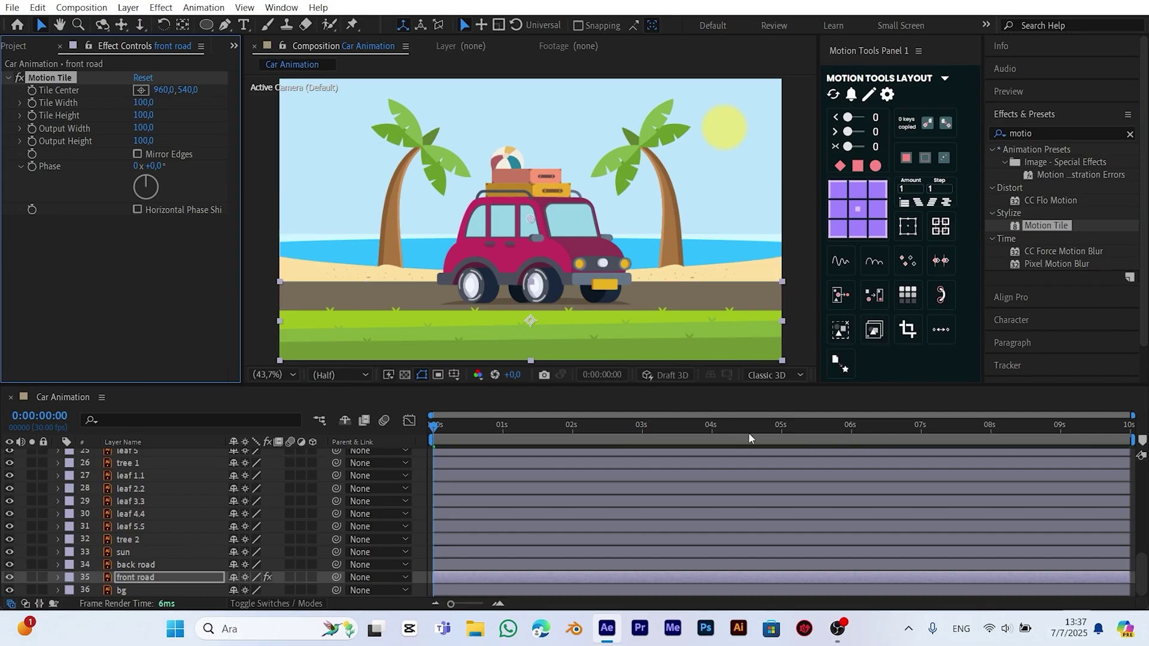
End the work area at the 6-second mark and keyframe the front road's Motion Tile Tile Center at frame 0
{"action": "left_click", "coordinate": [852, 433]}
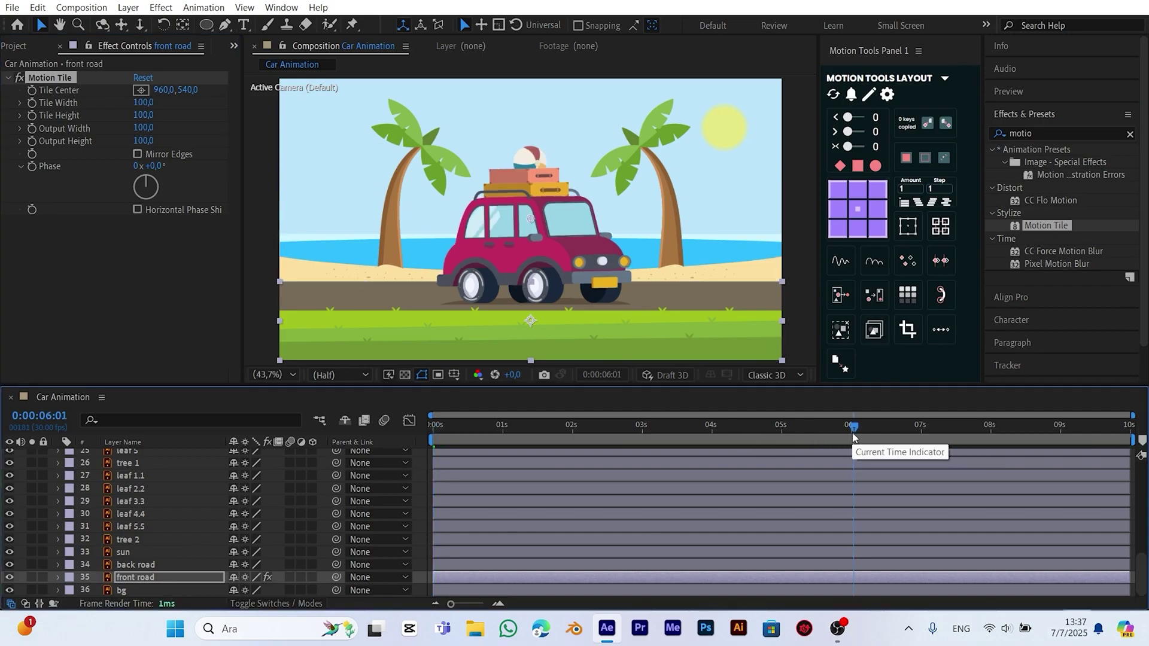
{"action": "left_click_drag", "start_coordinate": [850, 429], "coordinate": [852, 434]}
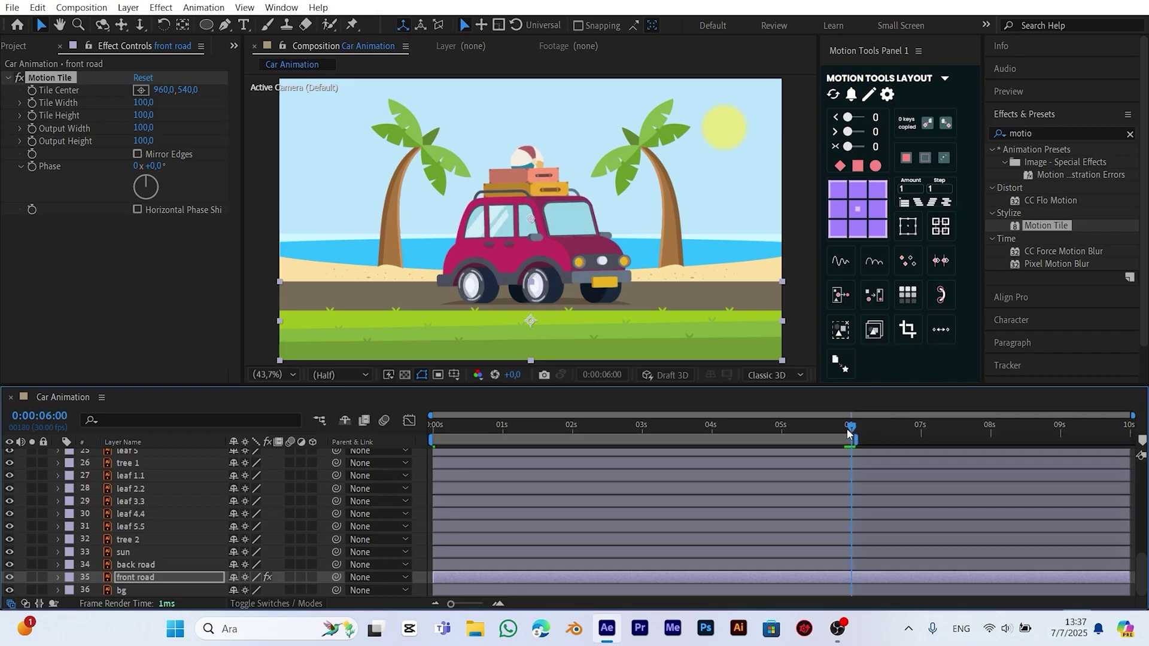
{"action": "left_click_drag", "start_coordinate": [848, 432], "coordinate": [24, 454]}
{"action": "left_click", "coordinate": [31, 91]}
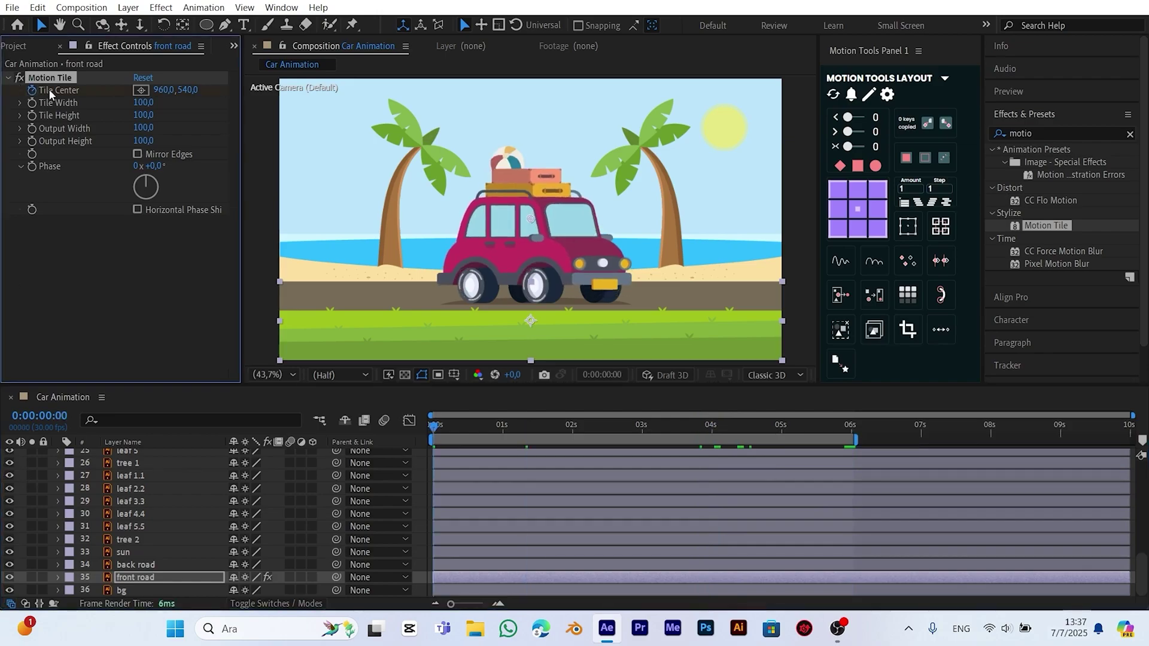
At the 6-second mark, set the front road's Tile Center X to -14110
{"action": "left_click", "coordinate": [856, 422]}
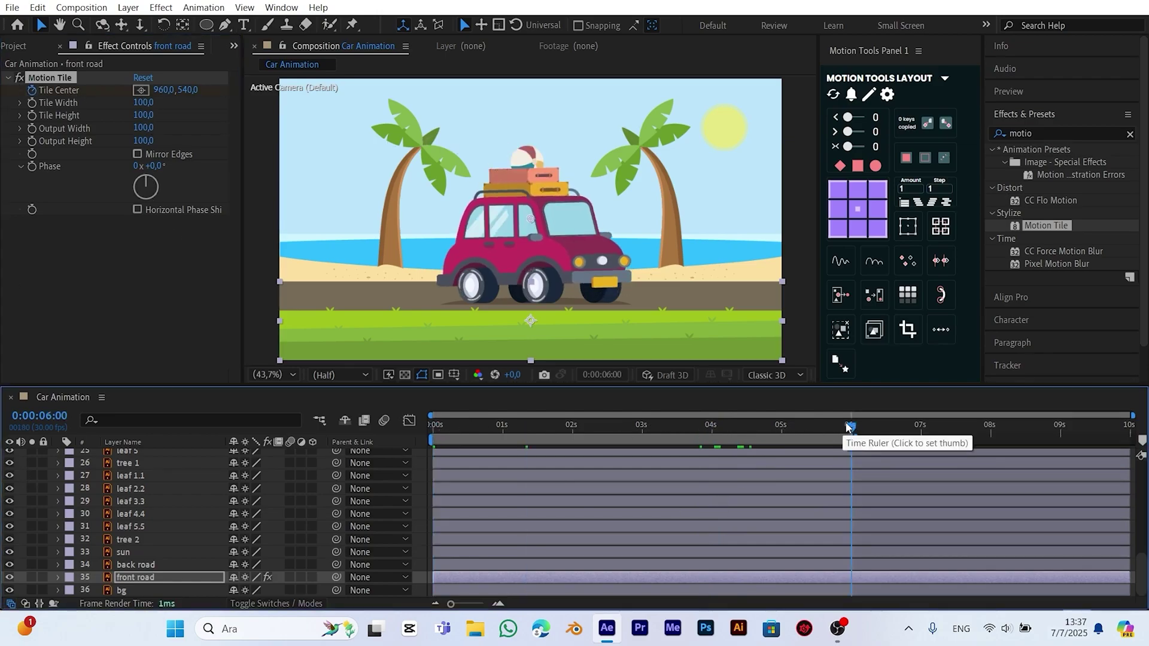
{"action": "left_click_drag", "start_coordinate": [166, 88], "coordinate": [3, 102]}
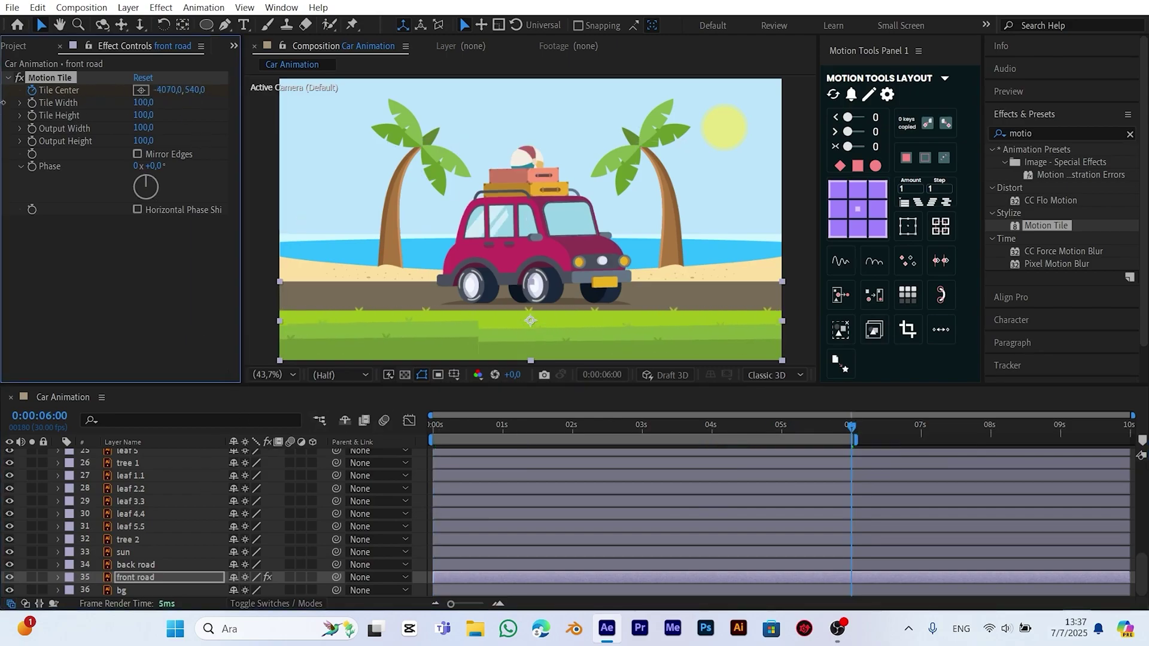
{"action": "left_click_drag", "start_coordinate": [163, 91], "coordinate": [4, 118]}
{"action": "left_click_drag", "start_coordinate": [163, 91], "coordinate": [3, 99]}
{"action": "left_click_drag", "start_coordinate": [168, 89], "coordinate": [3, 97]}
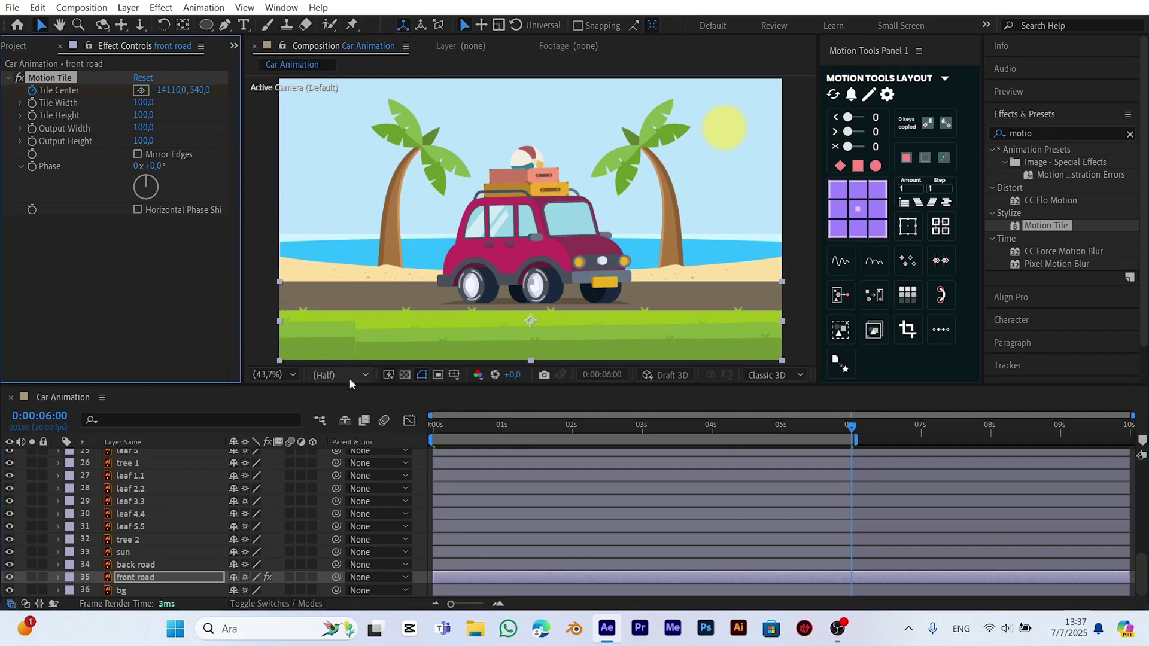
Enable Mirror Edges in the front road's Motion Tile and preview the scrolling road from the start
{"action": "left_click", "coordinate": [137, 154]}
{"action": "left_click", "coordinate": [284, 426]}
{"action": "key", "text": "Home"}
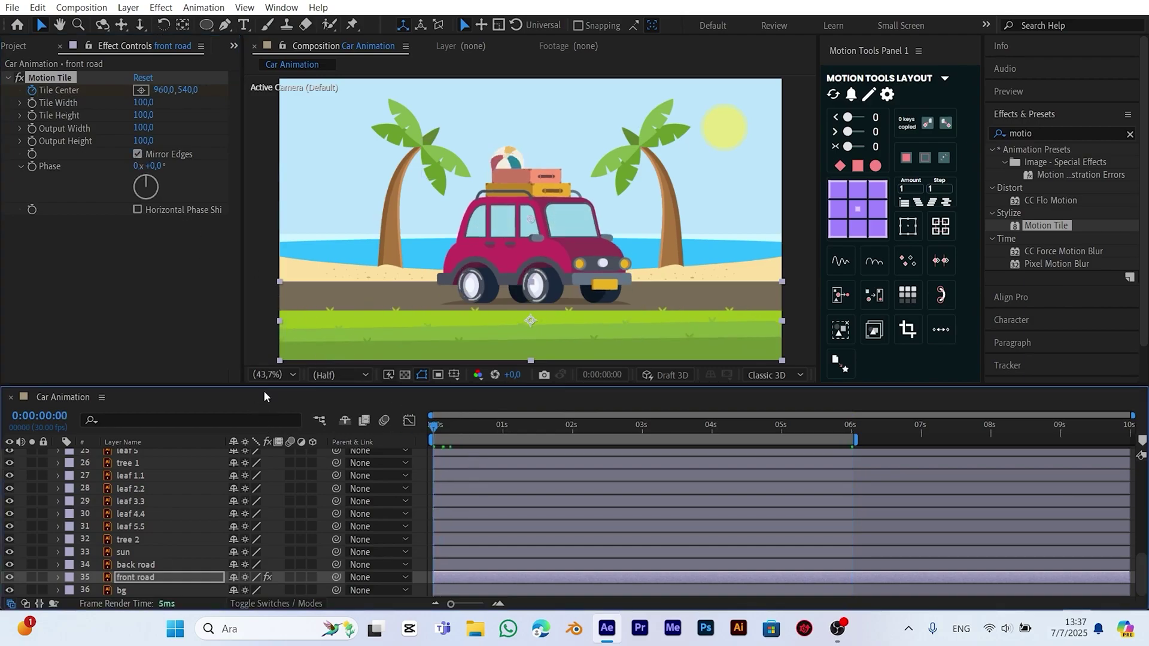
{"action": "key", "text": "space"}
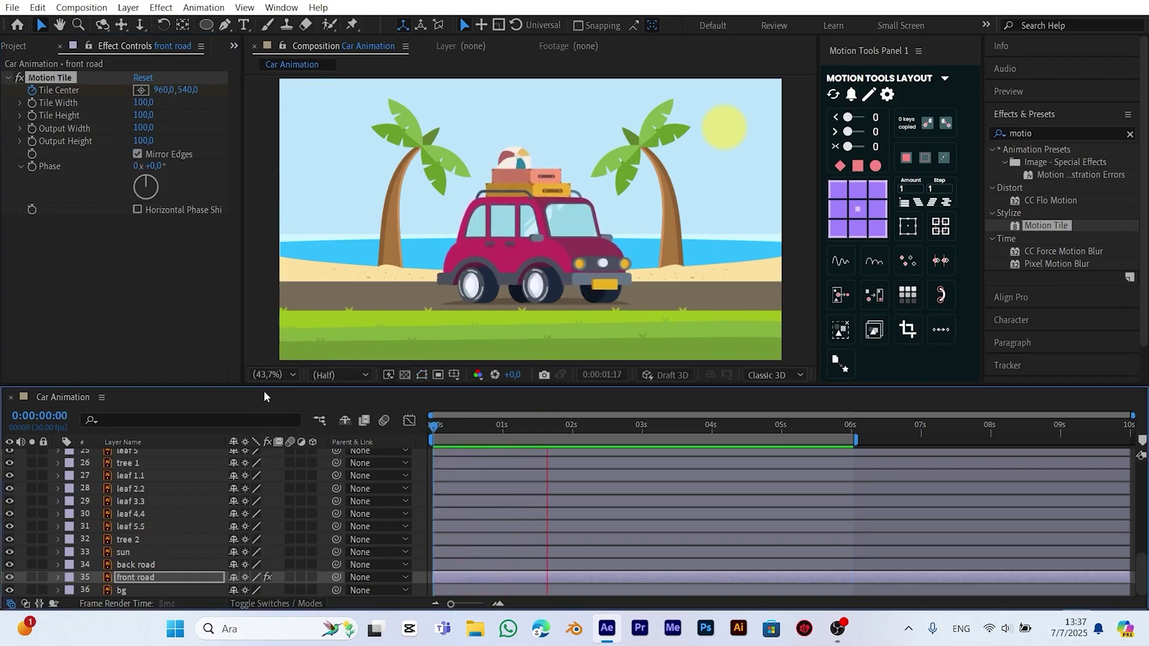
{"action": "left_click", "coordinate": [429, 426]}
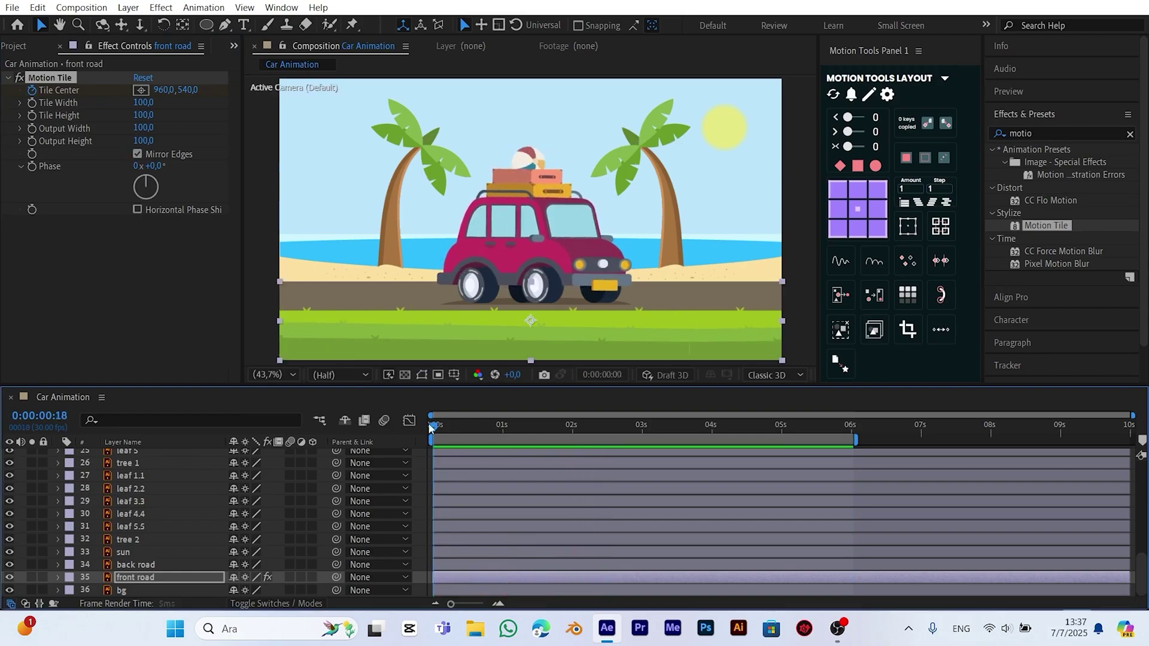
{"action": "left_click", "coordinate": [421, 500]}
Add a null object named "back road controll" above the back road layer and parent back road to it
{"action": "left_click", "coordinate": [126, 566]}
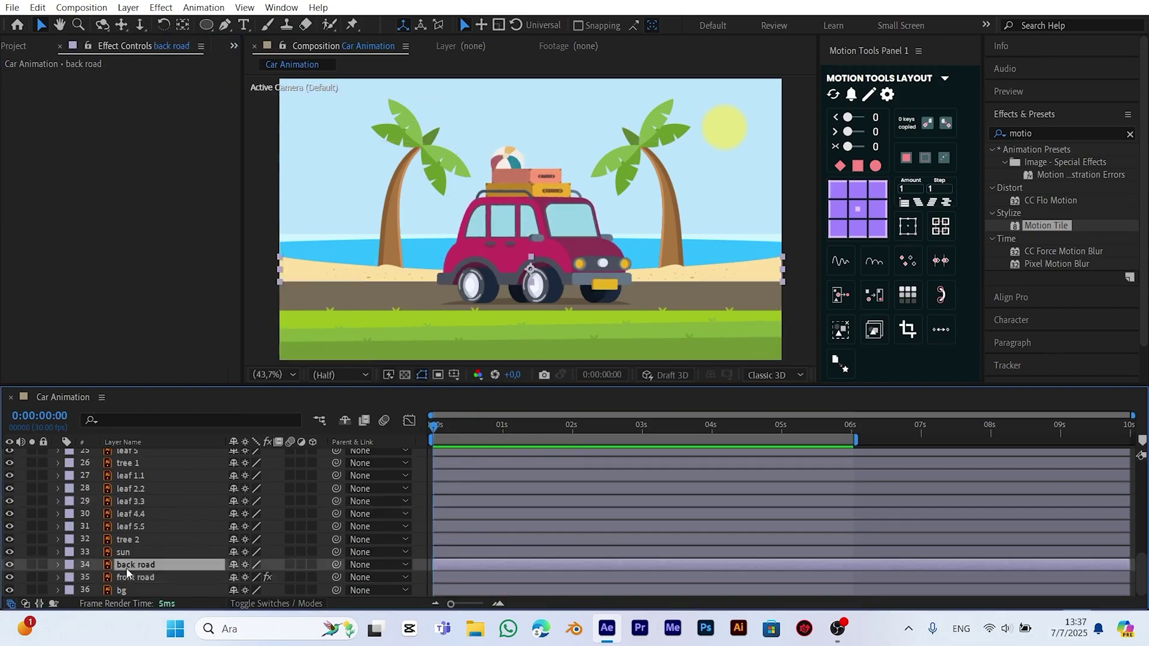
{"action": "left_click", "coordinate": [128, 8]}
{"action": "mouse_move", "coordinate": [159, 25]}
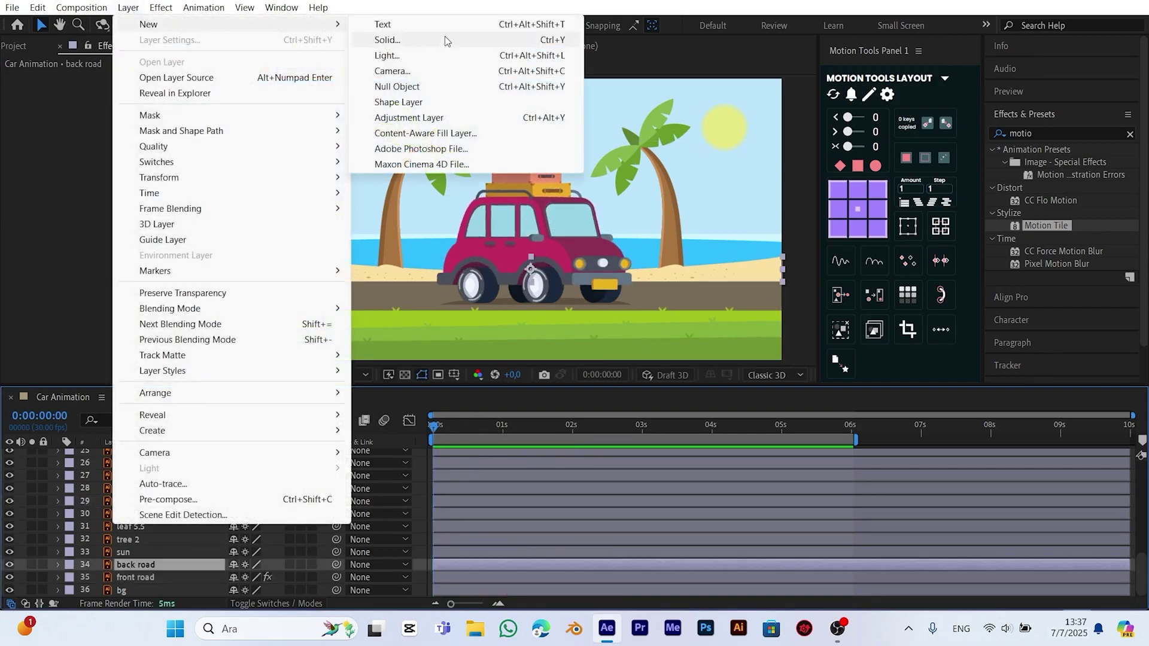
{"action": "left_click", "coordinate": [397, 88]}
{"action": "right_click", "coordinate": [126, 565]}
{"action": "left_click", "coordinate": [166, 524]}
{"action": "type", "text": "back road controll"}
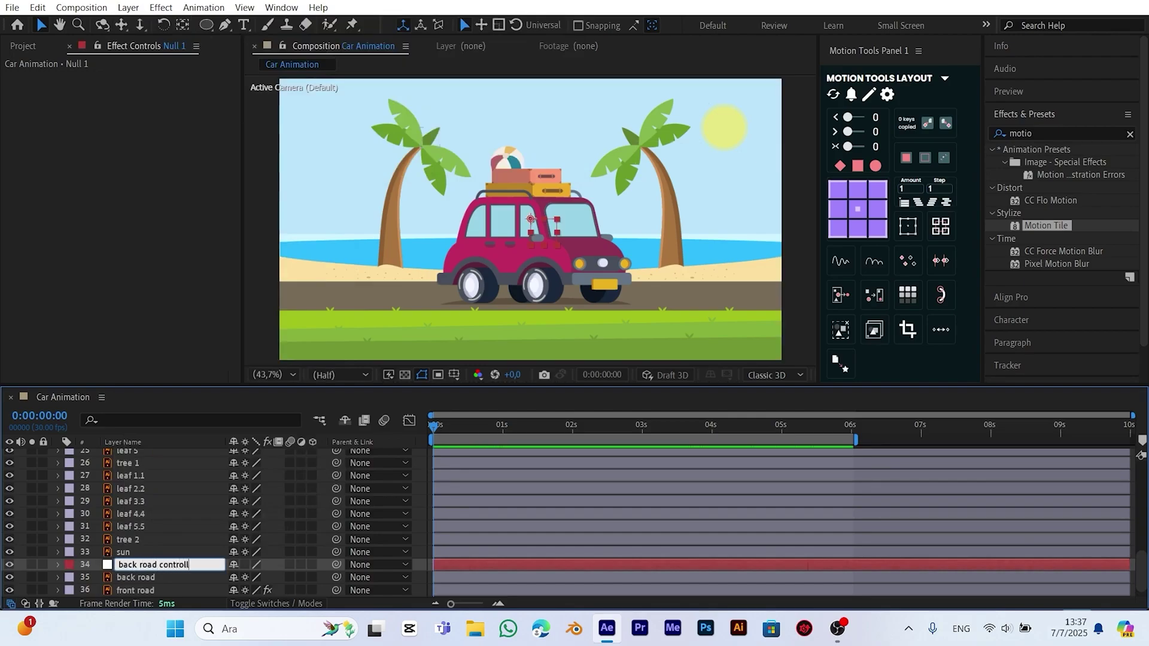
{"action": "key", "text": "Return"}
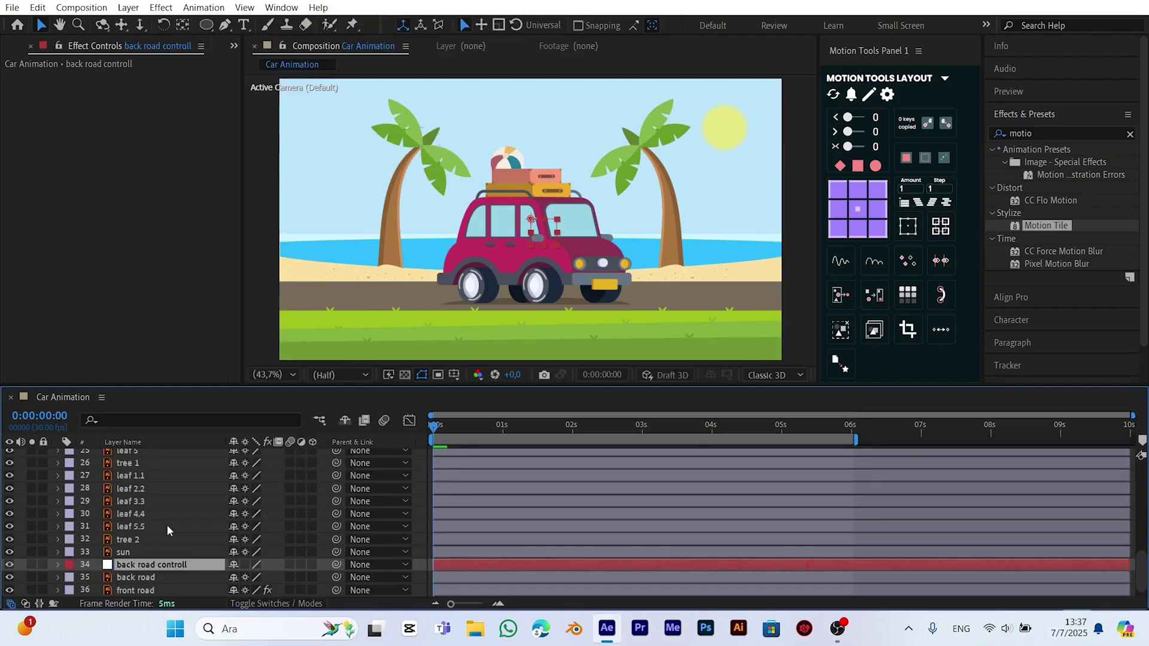
{"action": "left_click", "coordinate": [139, 578]}
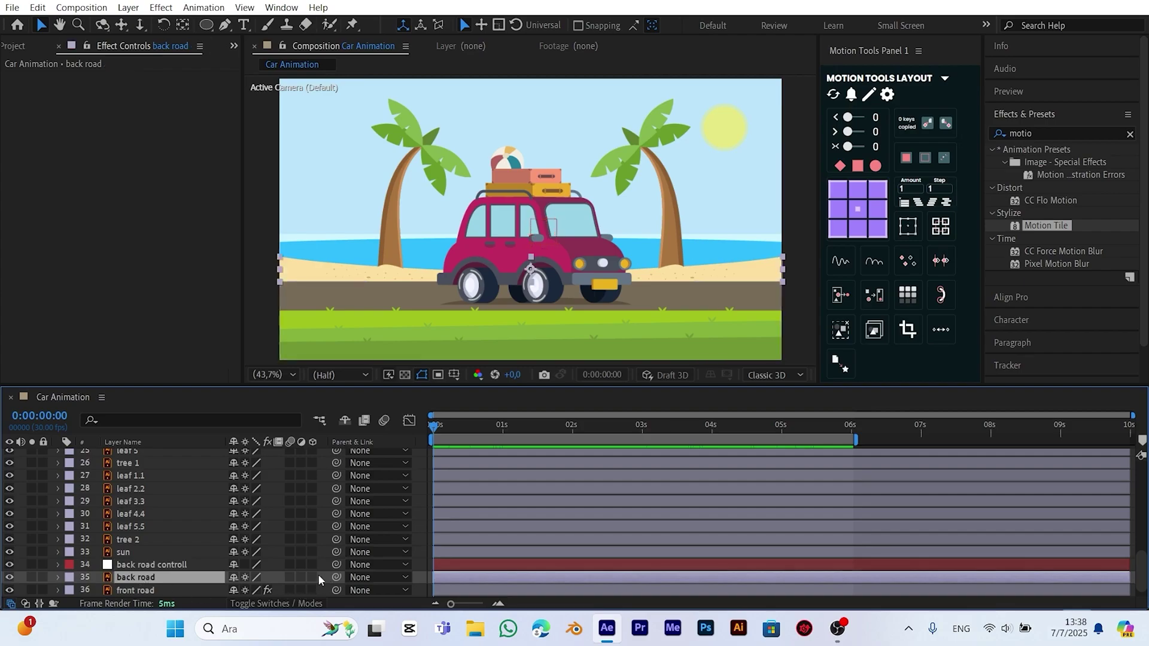
{"action": "left_click_drag", "start_coordinate": [307, 576], "coordinate": [147, 564]}
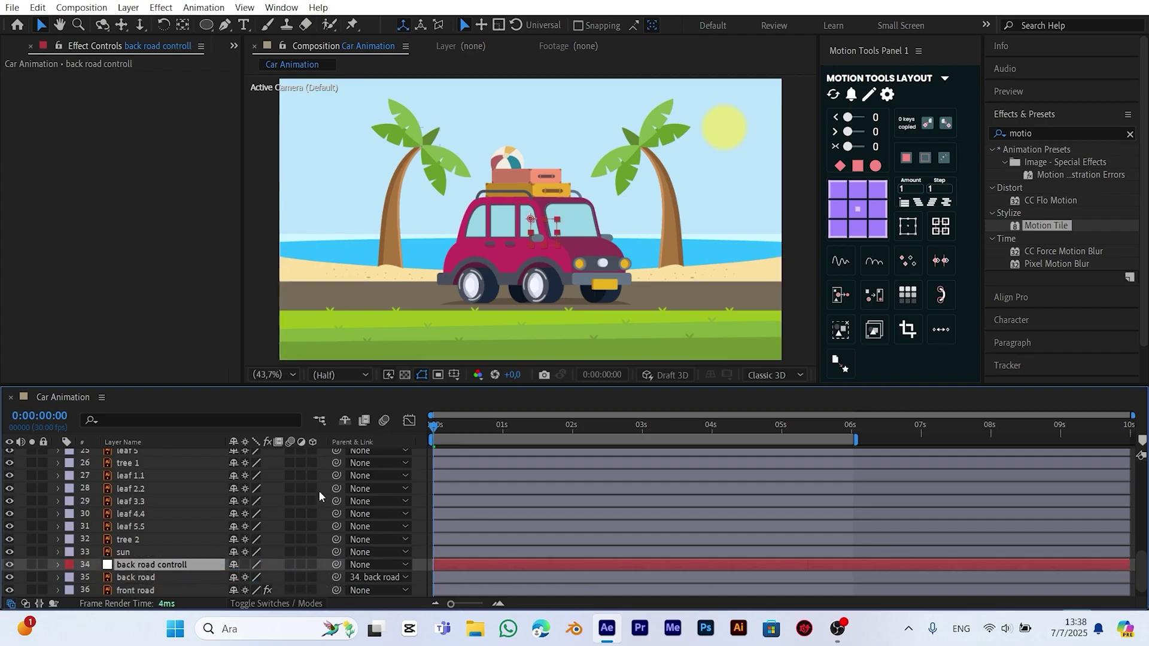
Keyframe the null's Position at the start and set its X to -870 at 0:00:06:01
{"action": "key", "text": "p"}
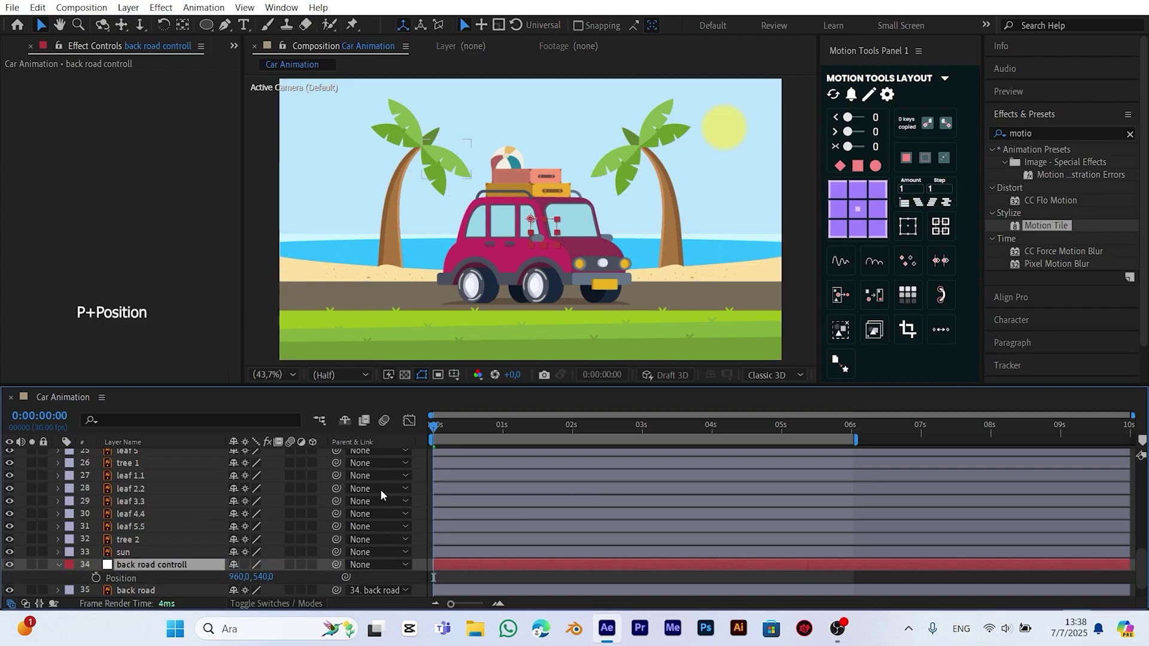
{"action": "left_click", "coordinate": [97, 577]}
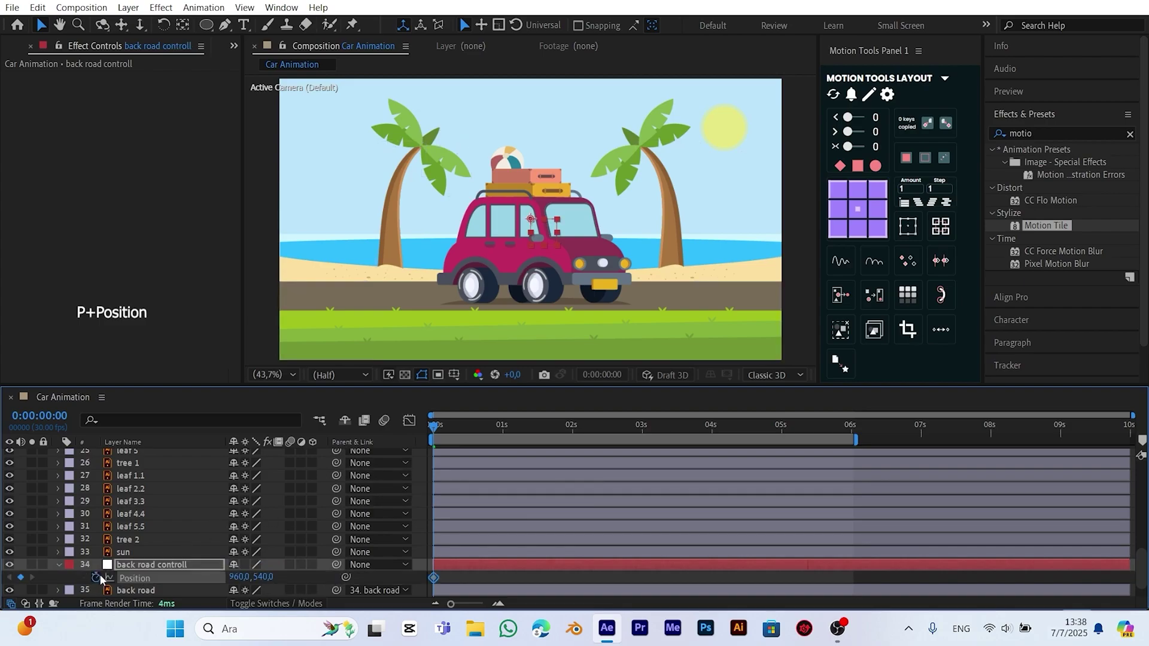
{"action": "left_click", "coordinate": [852, 425]}
{"action": "left_click_drag", "start_coordinate": [242, 575], "coordinate": [119, 592]}
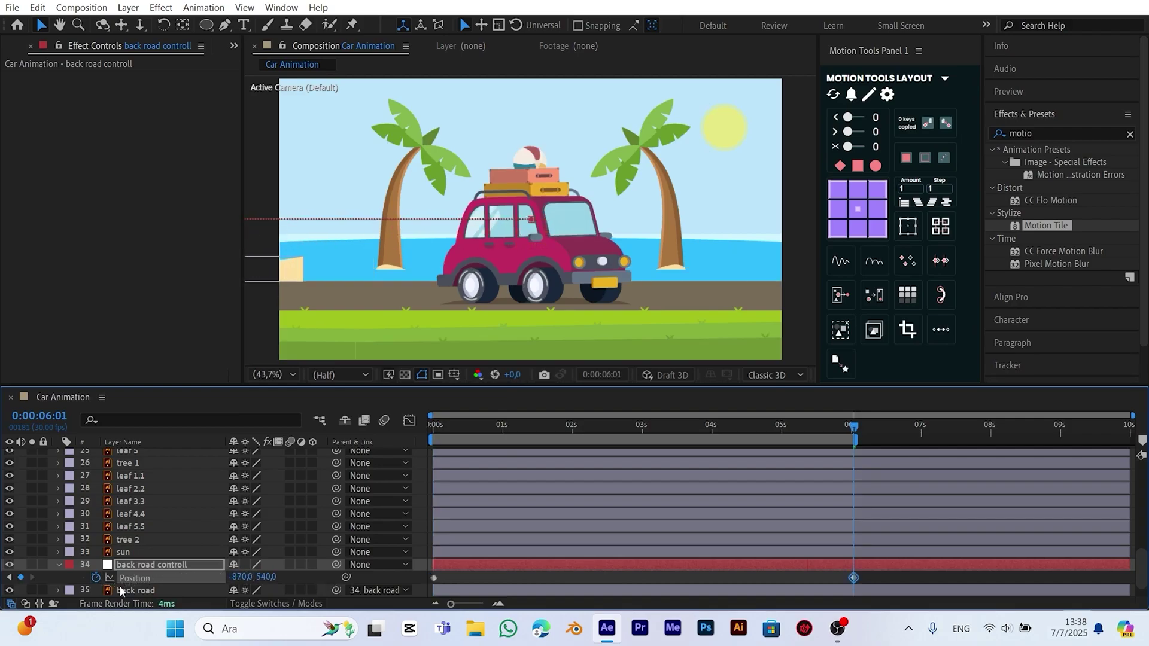
Duplicate the back road layer
{"action": "scroll", "coordinate": [122, 581], "scroll_direction": "down", "scroll_amount": 1}
{"action": "left_click", "coordinate": [142, 565]}
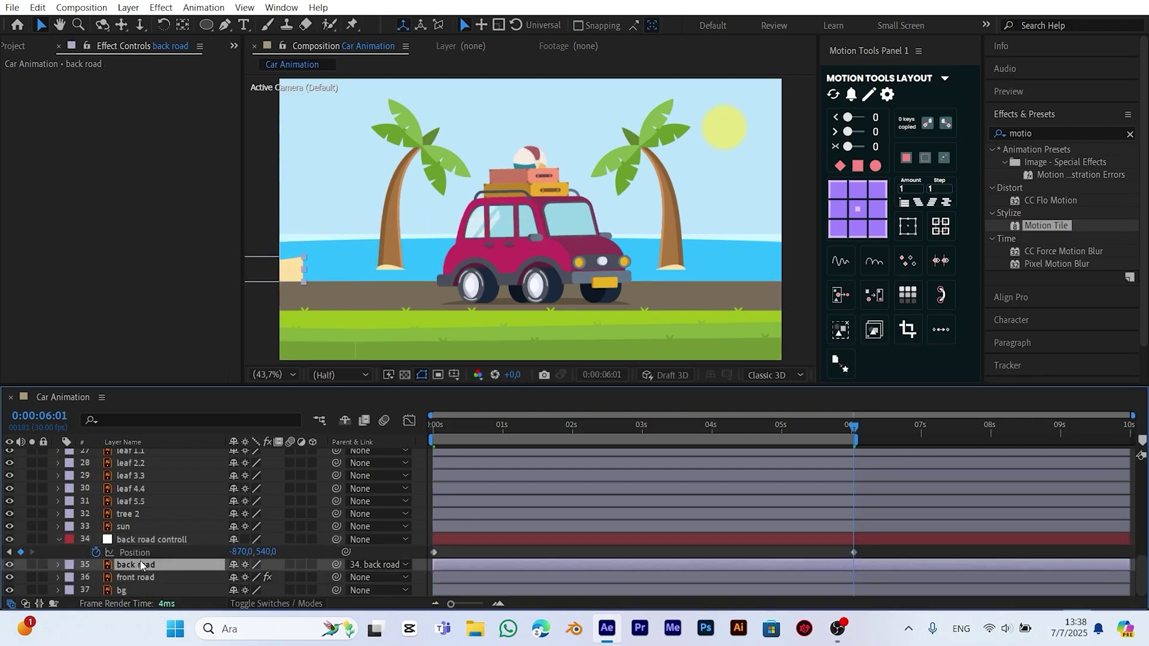
{"action": "left_click", "coordinate": [37, 8]}
{"action": "left_click", "coordinate": [80, 208]}
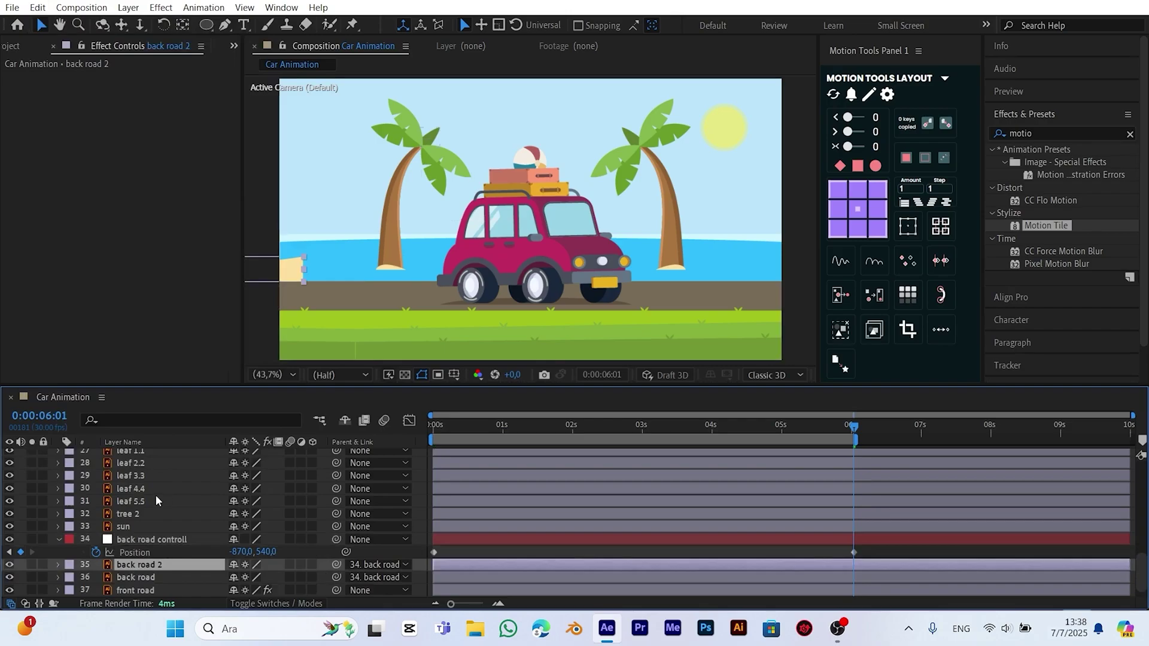
Set the X position of back road 2 to 1910.5 so it continues from the original's right edge
{"action": "key", "text": "p"}
{"action": "scroll", "coordinate": [322, 310], "scroll_direction": "up", "scroll_amount": 3}
{"action": "left_click_drag", "start_coordinate": [322, 309], "coordinate": [744, 158]}
{"action": "left_click_drag", "start_coordinate": [242, 577], "coordinate": [376, 574]}
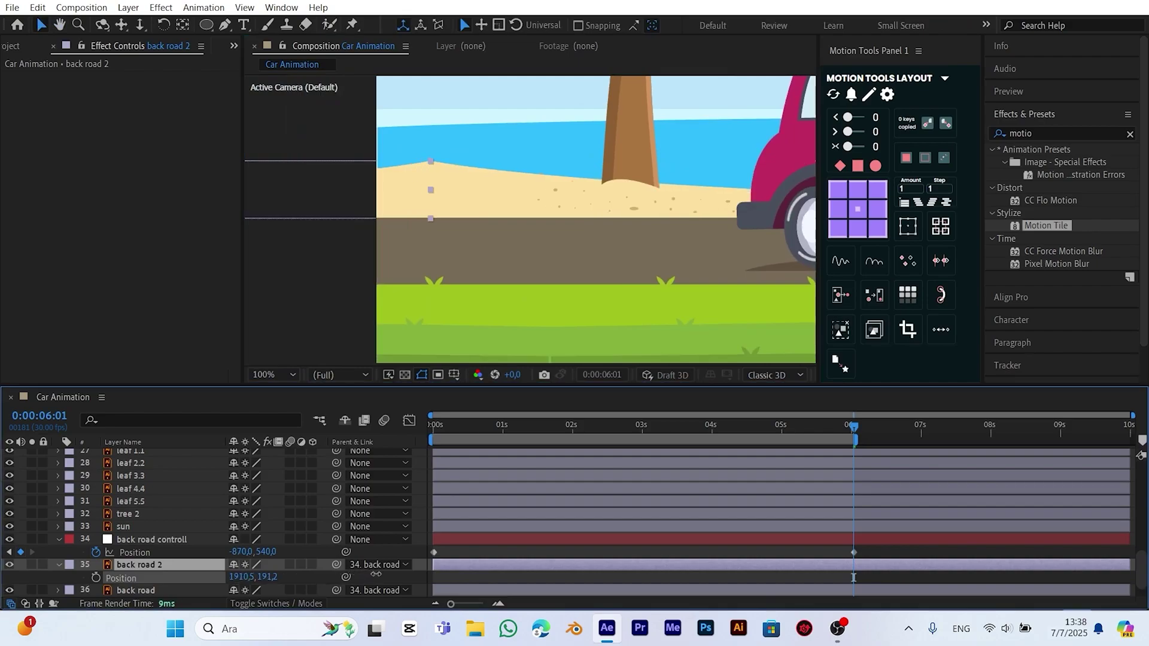
{"action": "left_click", "coordinate": [360, 332]}
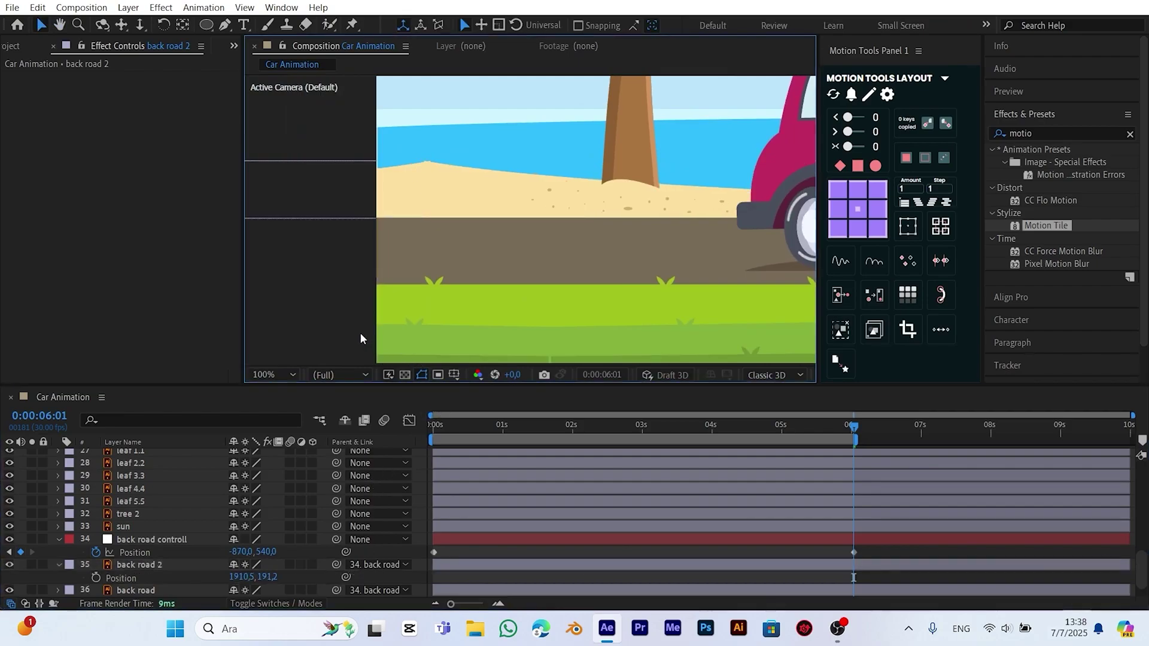
Nudge back road 2 to X position 1918.5 so it lines up with the original layer's right edge
{"action": "left_click", "coordinate": [443, 199]}
{"action": "left_click_drag", "start_coordinate": [444, 196], "coordinate": [449, 198]}
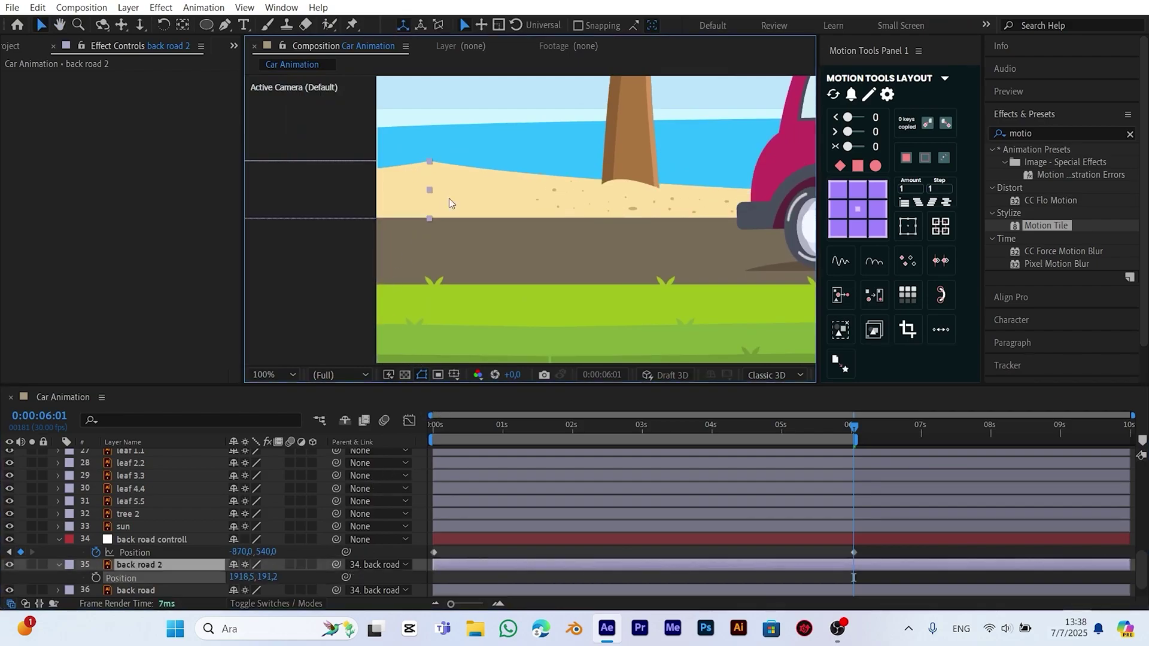
{"action": "left_click", "coordinate": [419, 396]}
{"action": "left_click", "coordinate": [278, 369]}
{"action": "left_click", "coordinate": [283, 129]}
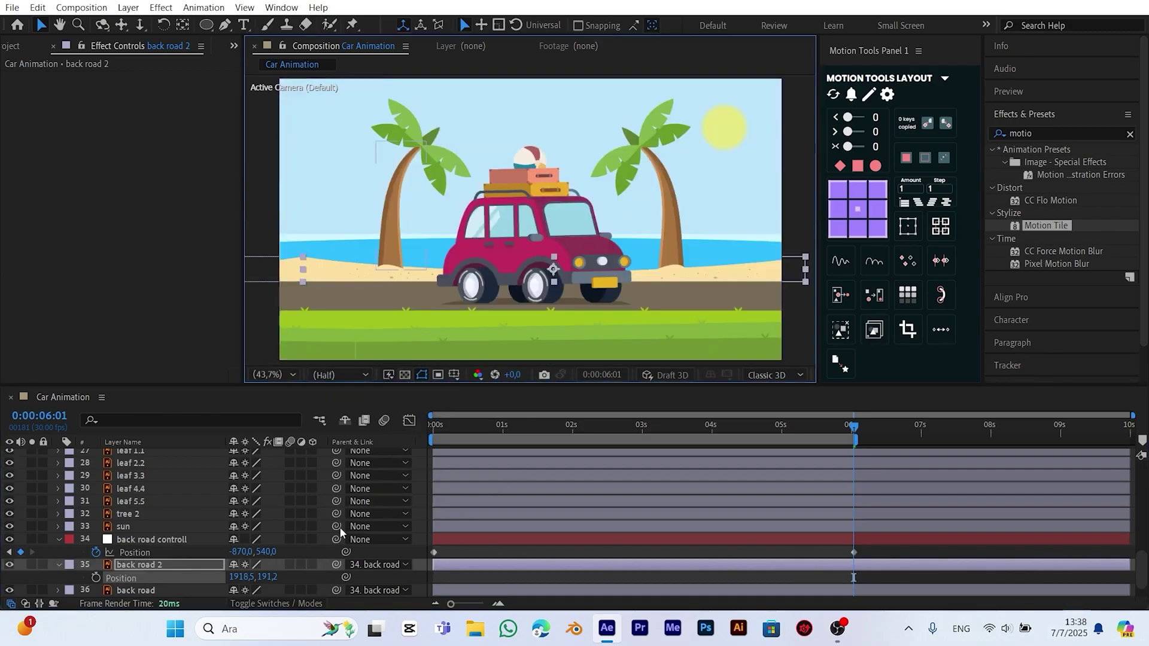
Set the back road controll null's X position to -2760 at 0:00:06:01 and duplicate the back road 2 layer
{"action": "left_click_drag", "start_coordinate": [241, 554], "coordinate": [101, 552]}
{"action": "left_click", "coordinate": [137, 564]}
{"action": "left_click", "coordinate": [38, 7]}
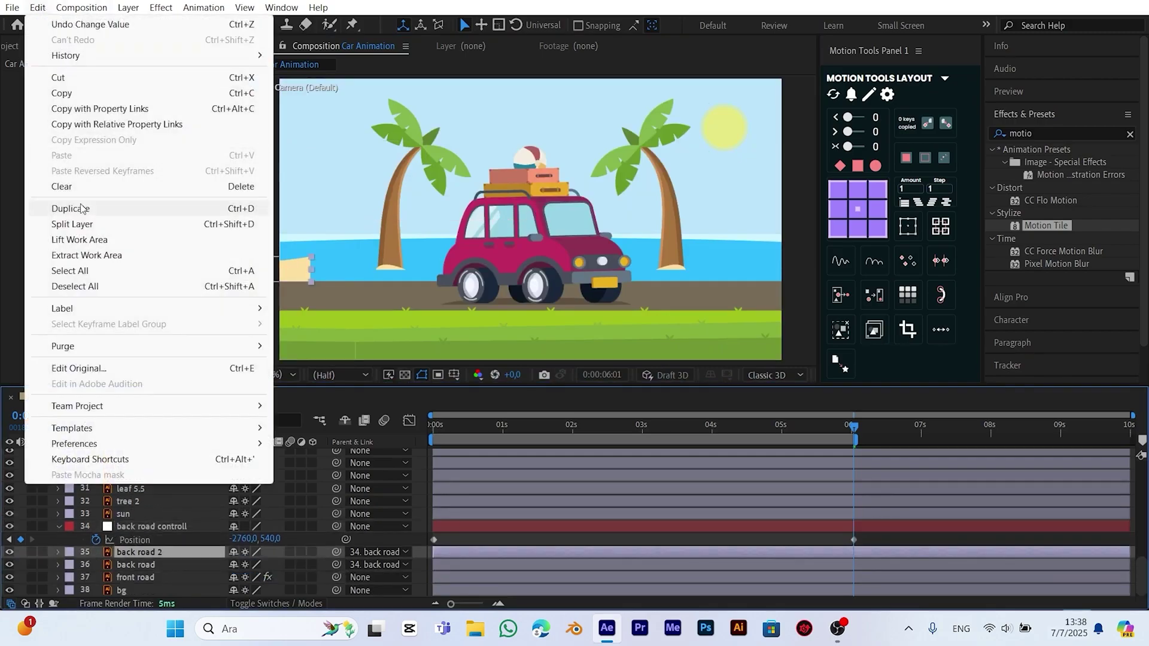
{"action": "left_click", "coordinate": [57, 205]}
Reposition back road 3 horizontally so its left edge meets the right edge of back road 2
{"action": "key", "text": "p"}
{"action": "left_click_drag", "start_coordinate": [234, 564], "coordinate": [322, 464]}
{"action": "scroll", "coordinate": [314, 269], "scroll_direction": "up", "scroll_amount": 4}
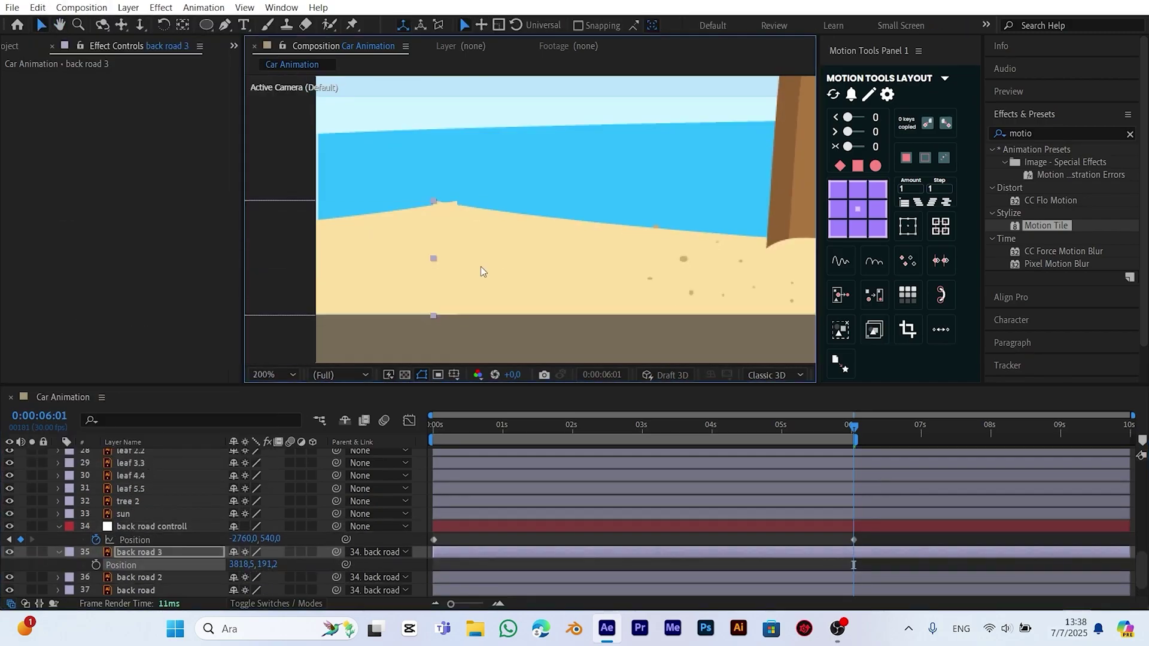
{"action": "left_click", "coordinate": [274, 375]}
{"action": "left_click", "coordinate": [272, 121]}
Duplicate the back road 3 layer and set the back road controll null's X position to -4570 at 0:00:06:01
{"action": "left_click", "coordinate": [137, 552]}
{"action": "left_click", "coordinate": [38, 8]}
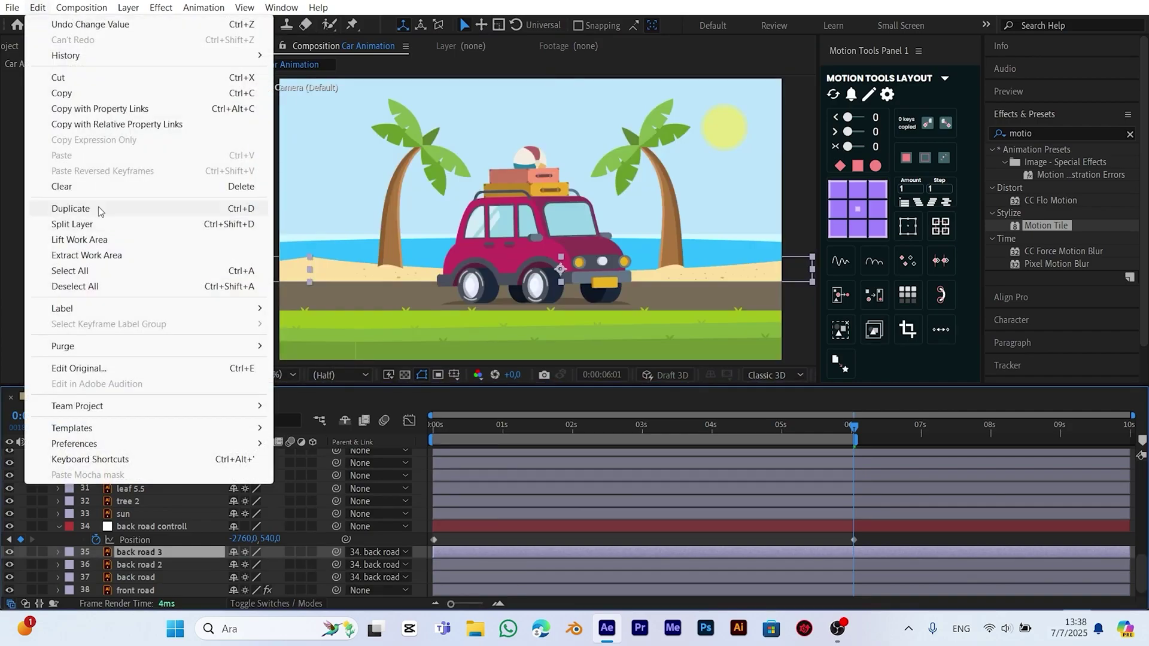
{"action": "left_click", "coordinate": [57, 205]}
Set the X position of back road 4 to 5755 so it continues from back road 3's right edge
{"action": "key", "text": "p"}
{"action": "left_click_drag", "start_coordinate": [242, 564], "coordinate": [287, 557]}
{"action": "scroll", "coordinate": [435, 257], "scroll_direction": "up", "scroll_amount": 1}
{"action": "scroll", "coordinate": [435, 257], "scroll_direction": "up", "scroll_amount": 3}
{"action": "key", "text": "shift+/"}
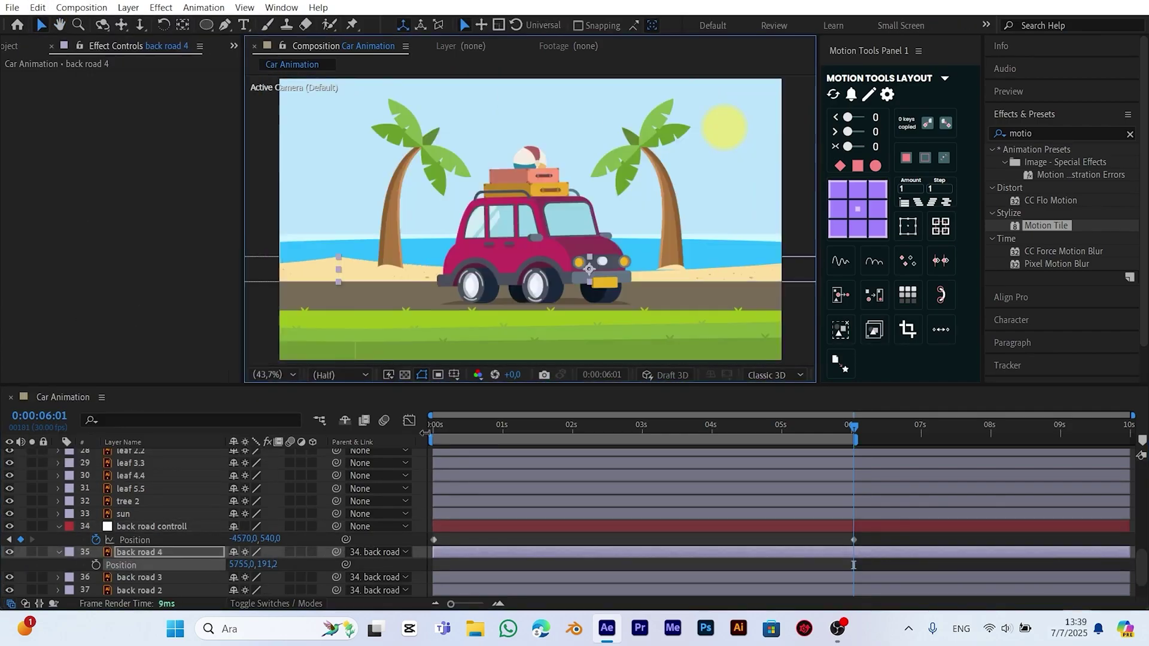
Collapse the back road layers' properties and preview the animation from the start to check the back road scrolling
{"action": "key", "text": "Home"}
{"action": "left_click", "coordinate": [59, 526]}
{"action": "left_click", "coordinate": [58, 540]}
{"action": "key", "text": "space"}
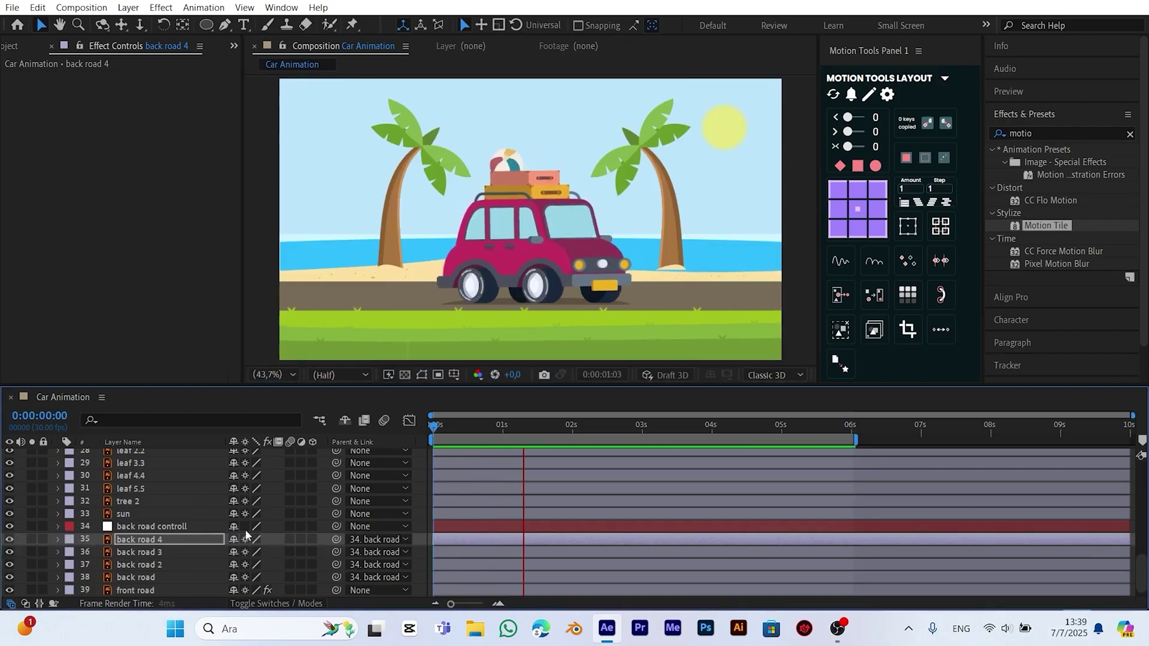
{"action": "key", "text": "space"}
Pre-compose the layers leaf 1.1 through leaf 5.5 together with tree 2 into a composition named "tree 2"
{"action": "left_click", "coordinate": [129, 503]}
{"action": "scroll", "coordinate": [132, 508], "scroll_direction": "up", "scroll_amount": 3}
{"action": "left_click", "coordinate": [136, 514], "text": "shift"}
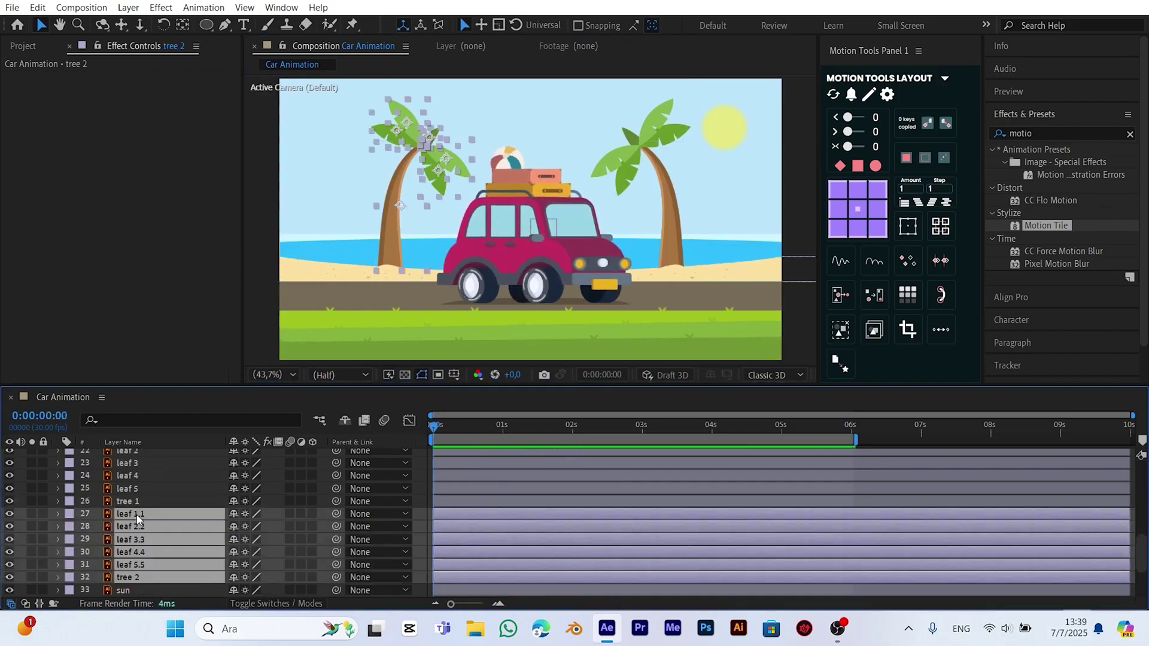
{"action": "left_click", "coordinate": [128, 7]}
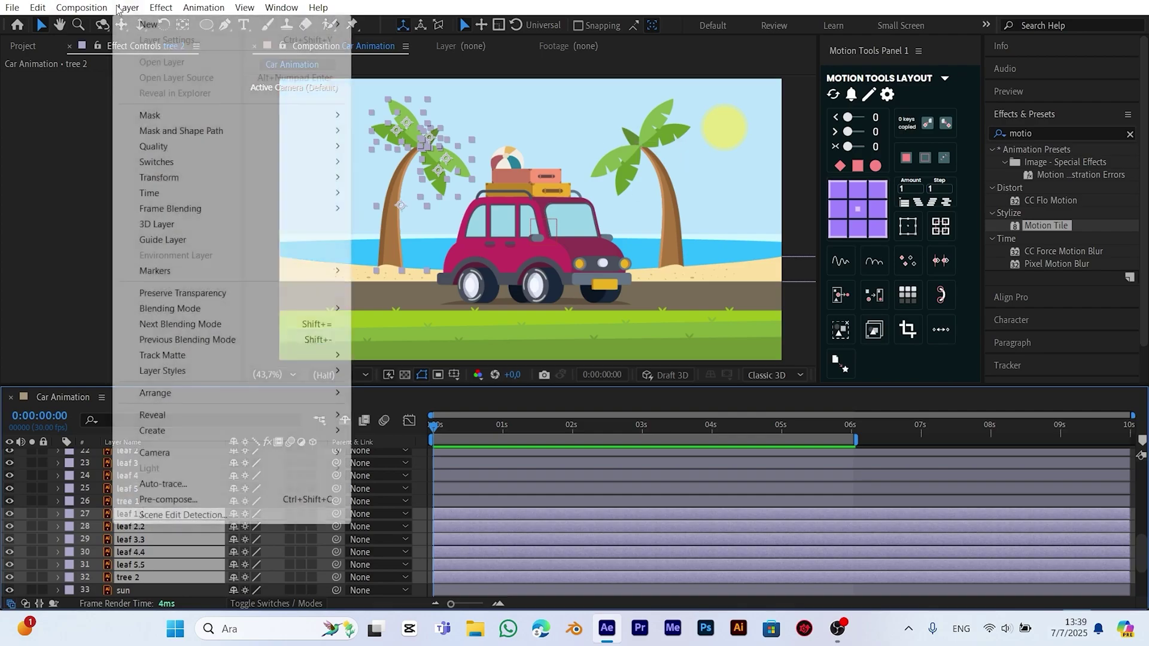
{"action": "left_click", "coordinate": [182, 500]}
{"action": "type", "text": "tre"}
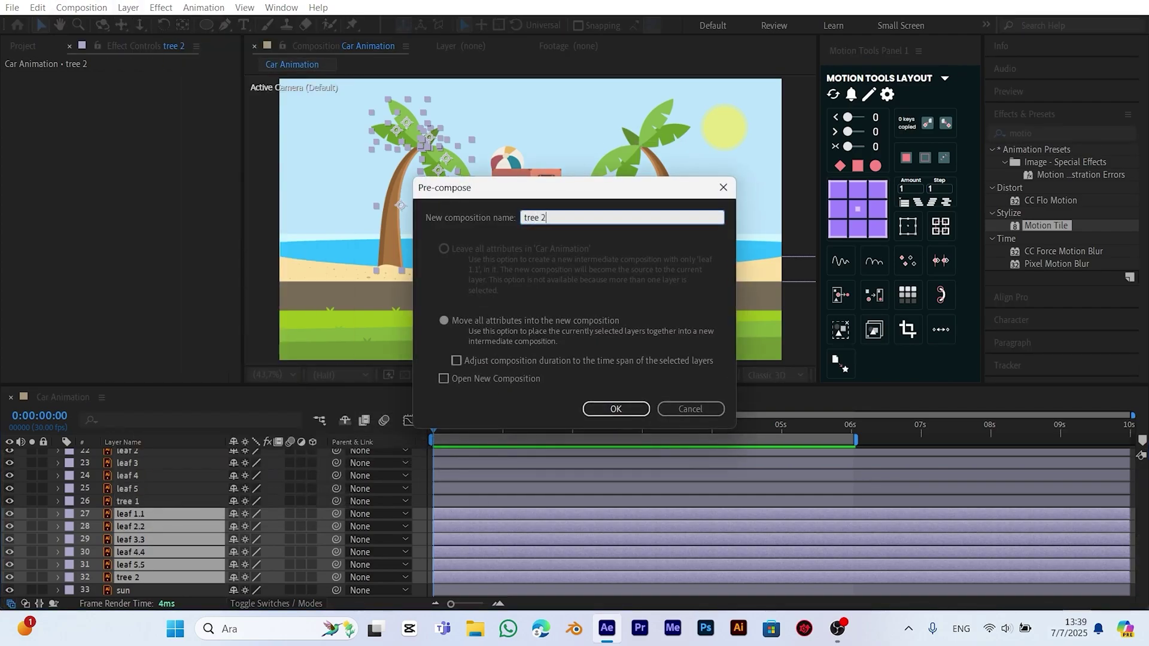
{"action": "type", "text": "e 2"}
{"action": "key", "text": "Return"}
Pre-compose the layers leaf1 through leaf 5 together with tree 1 into a composition named "tree 1"
{"action": "left_click", "coordinate": [132, 502]}
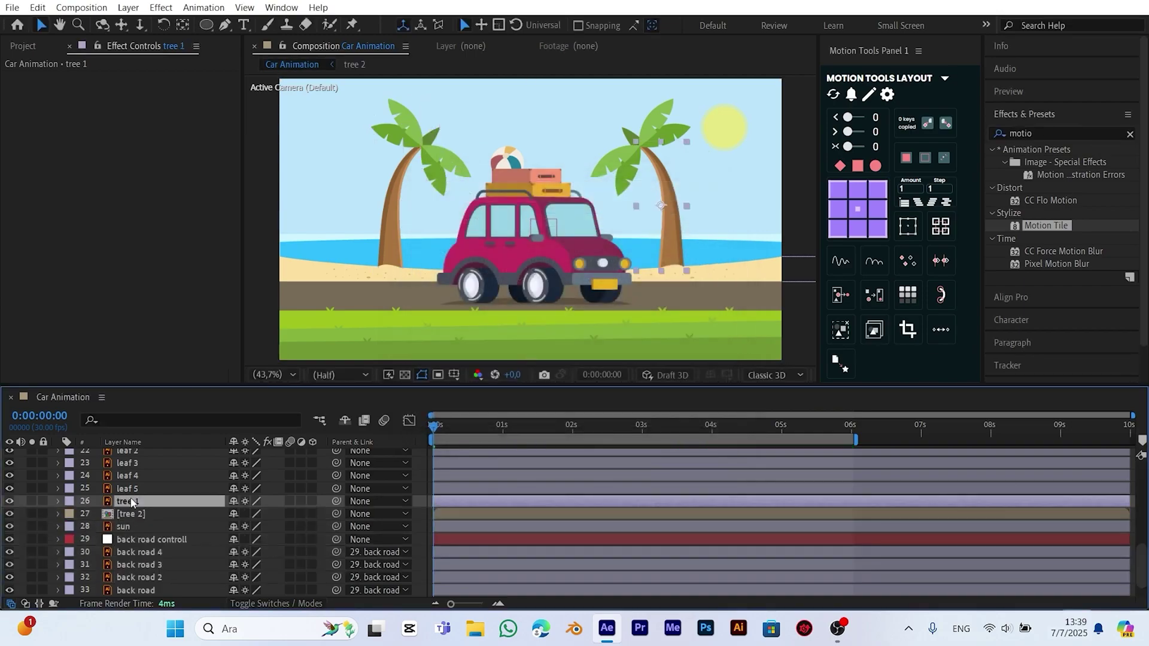
{"action": "scroll", "coordinate": [132, 501], "scroll_direction": "up", "scroll_amount": 1}
{"action": "left_click", "coordinate": [137, 477], "text": "shift"}
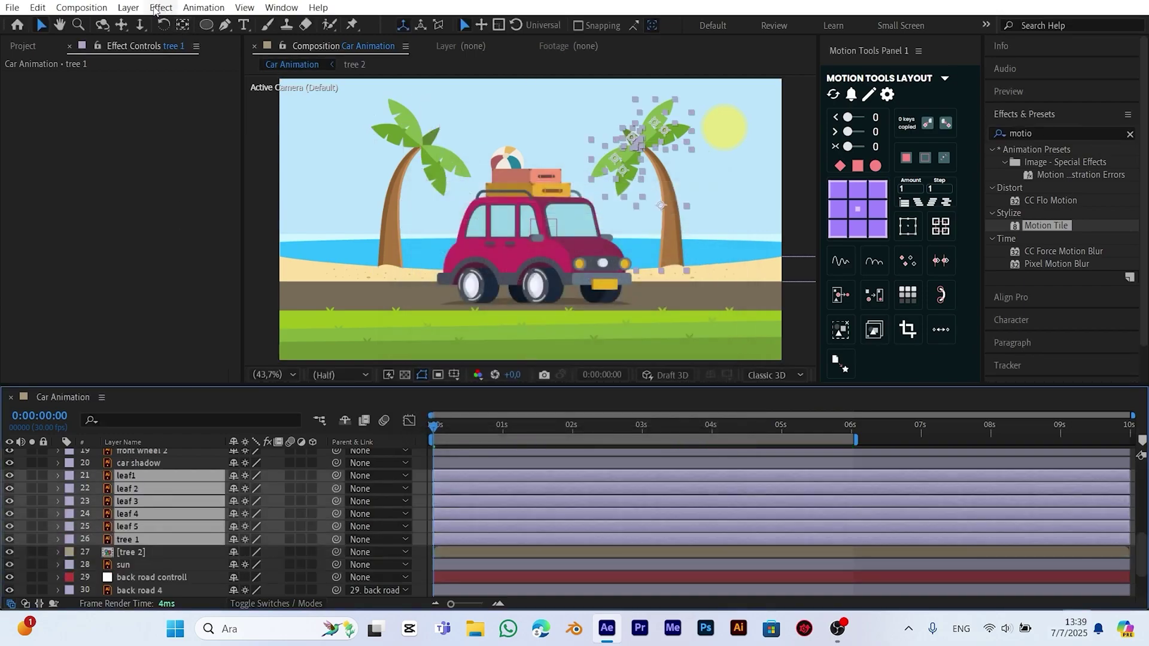
{"action": "left_click", "coordinate": [129, 8]}
{"action": "left_click", "coordinate": [168, 499]}
{"action": "type", "text": "tree"}
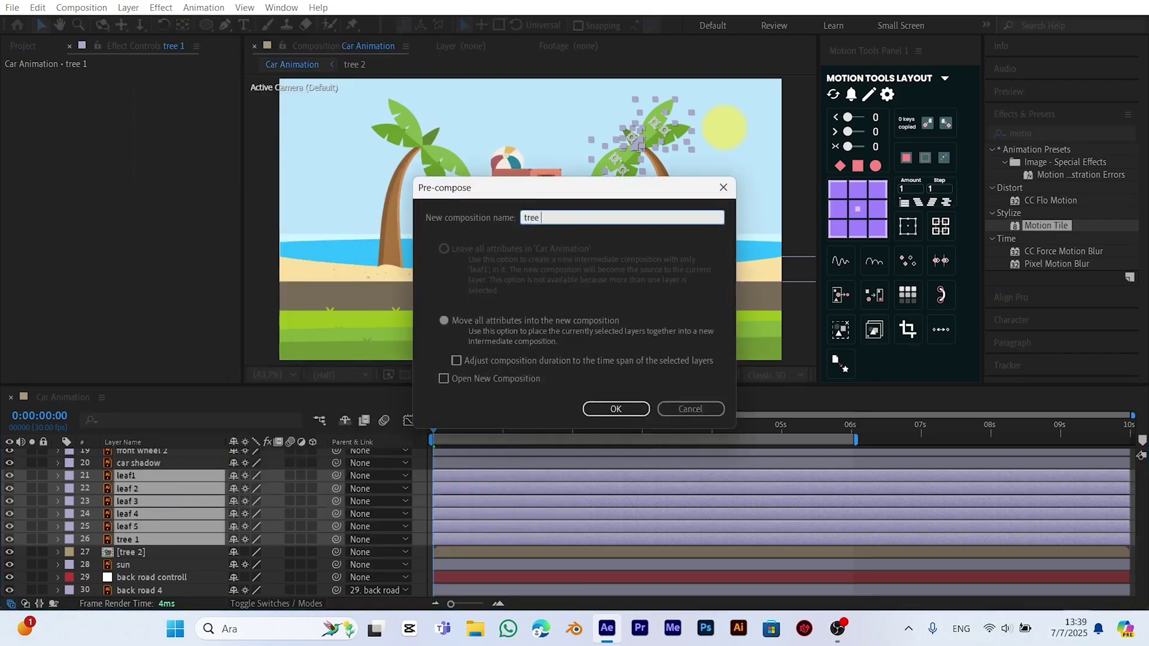
{"action": "type", "text": " 1"}
{"action": "key", "text": "Return"}
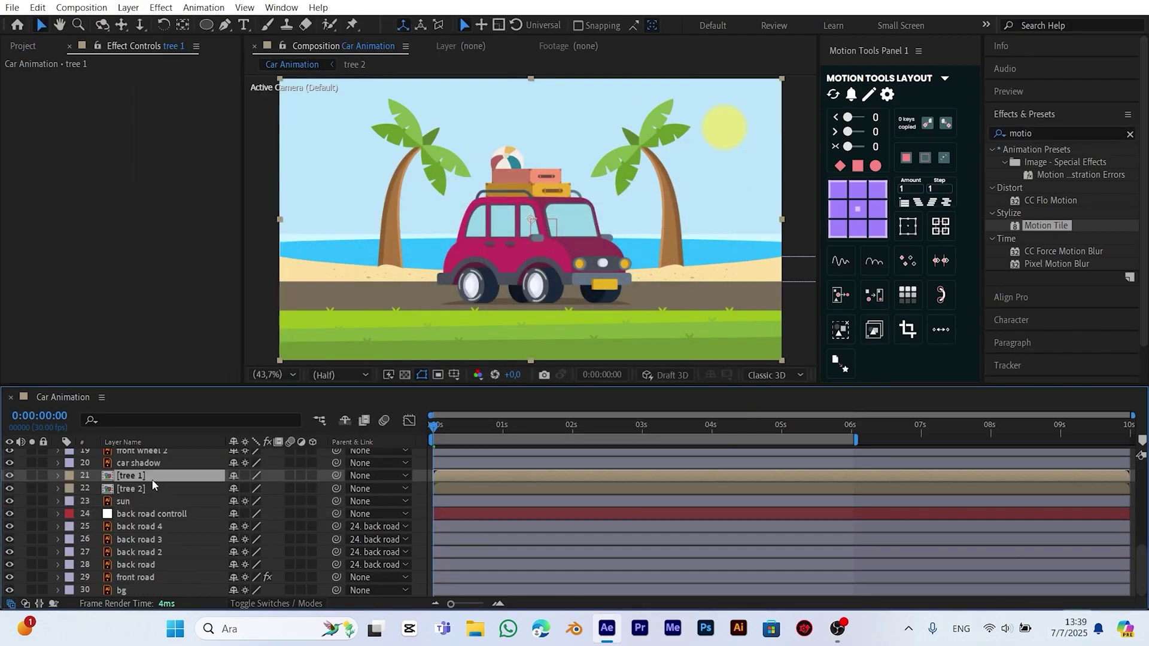
Open the tree 1 composition and apply the CC Bender effect to the leaf1 layer
{"action": "double_click", "coordinate": [152, 475]}
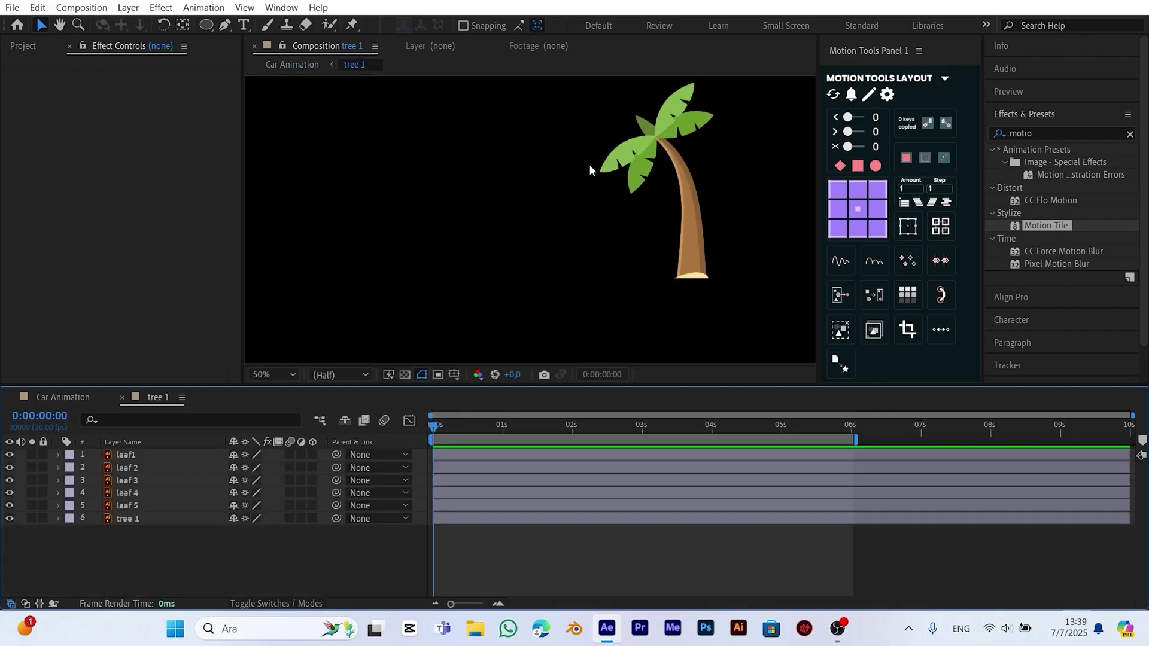
{"action": "scroll", "coordinate": [583, 164], "scroll_direction": "up", "scroll_amount": 4}
{"action": "scroll", "coordinate": [573, 214], "scroll_direction": "up", "scroll_amount": 2}
{"action": "scroll", "coordinate": [576, 192], "scroll_direction": "down", "scroll_amount": 2}
{"action": "key", "text": "v"}
{"action": "left_click", "coordinate": [167, 456]}
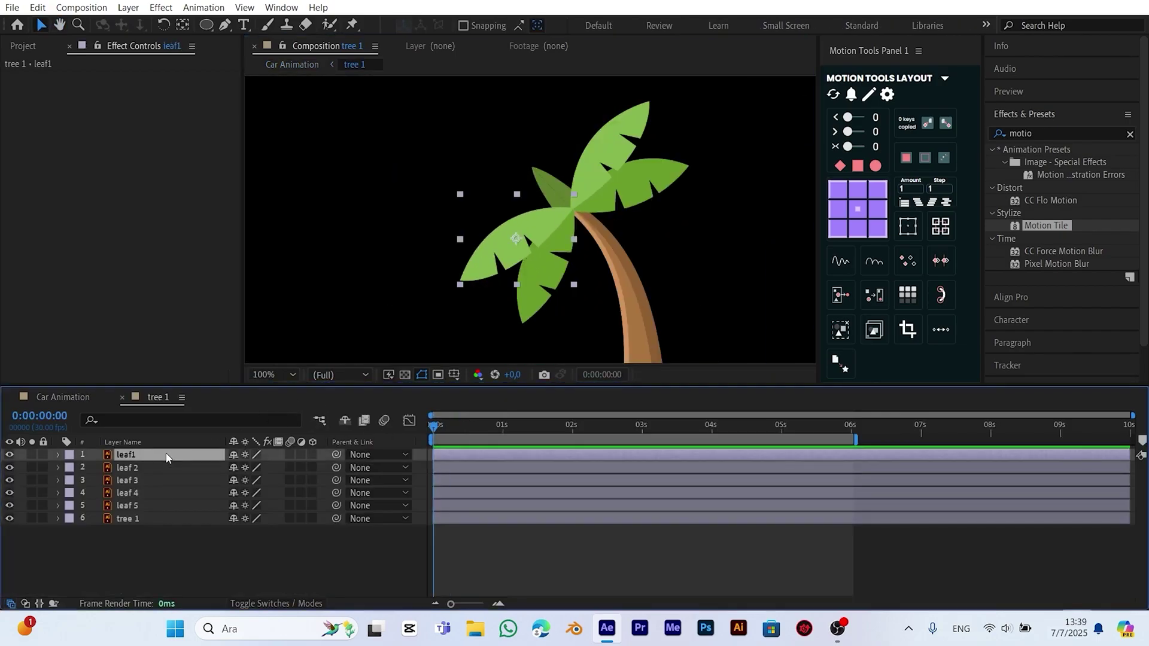
{"action": "double_click", "coordinate": [1033, 130]}
{"action": "type", "text": "cc be"}
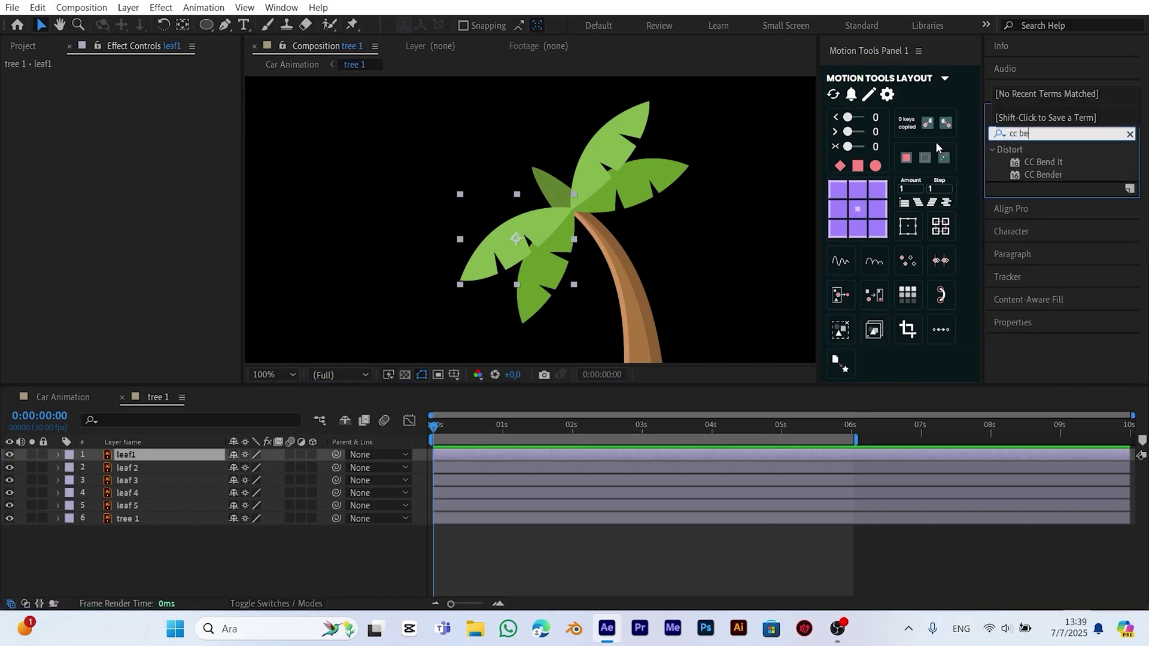
{"action": "left_click_drag", "start_coordinate": [1043, 174], "coordinate": [134, 458]}
Place leaf1's CC Bender Top point at the leaf tip (1189, 377) and its Base at the trunk joint (1380, 260)
{"action": "left_click", "coordinate": [139, 129]}
{"action": "left_click", "coordinate": [465, 279]}
{"action": "left_click_drag", "start_coordinate": [465, 281], "coordinate": [462, 282]}
{"action": "left_click", "coordinate": [141, 142]}
{"action": "left_click", "coordinate": [573, 209]}
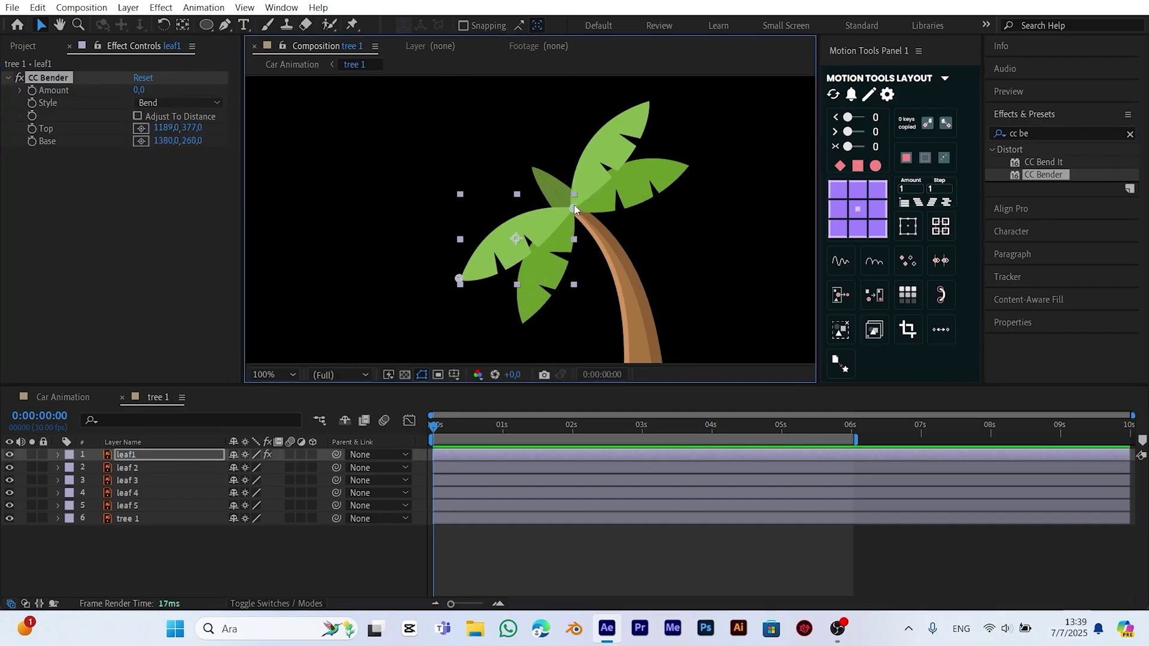
Add the expression wiggle(1,15) to leaf1's CC Bender Amount and copy the expression for reuse
{"action": "left_click", "coordinate": [31, 91], "text": "alt"}
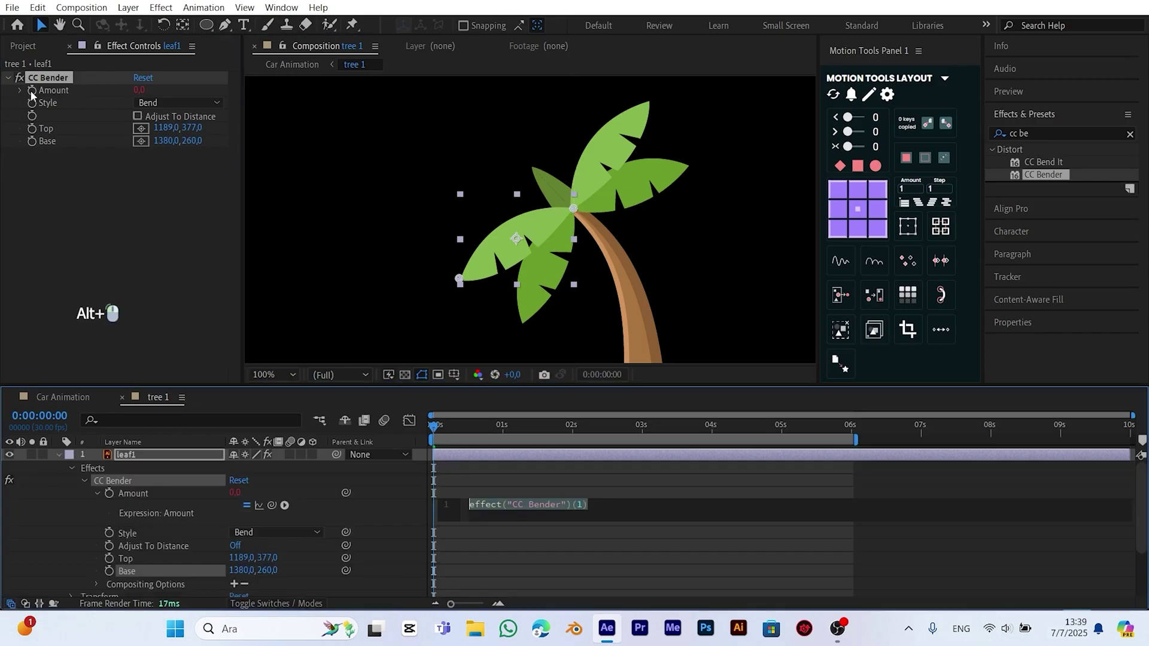
{"action": "type", "text": "wigg"}
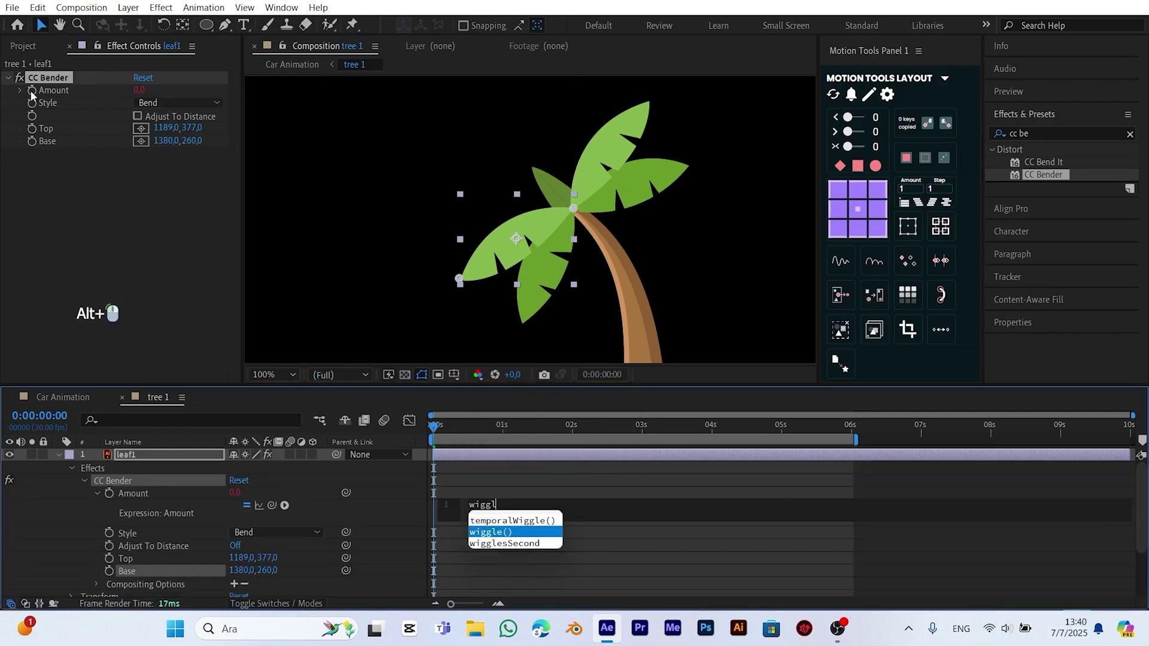
{"action": "type", "text": "l"}
{"action": "left_click", "coordinate": [497, 532]}
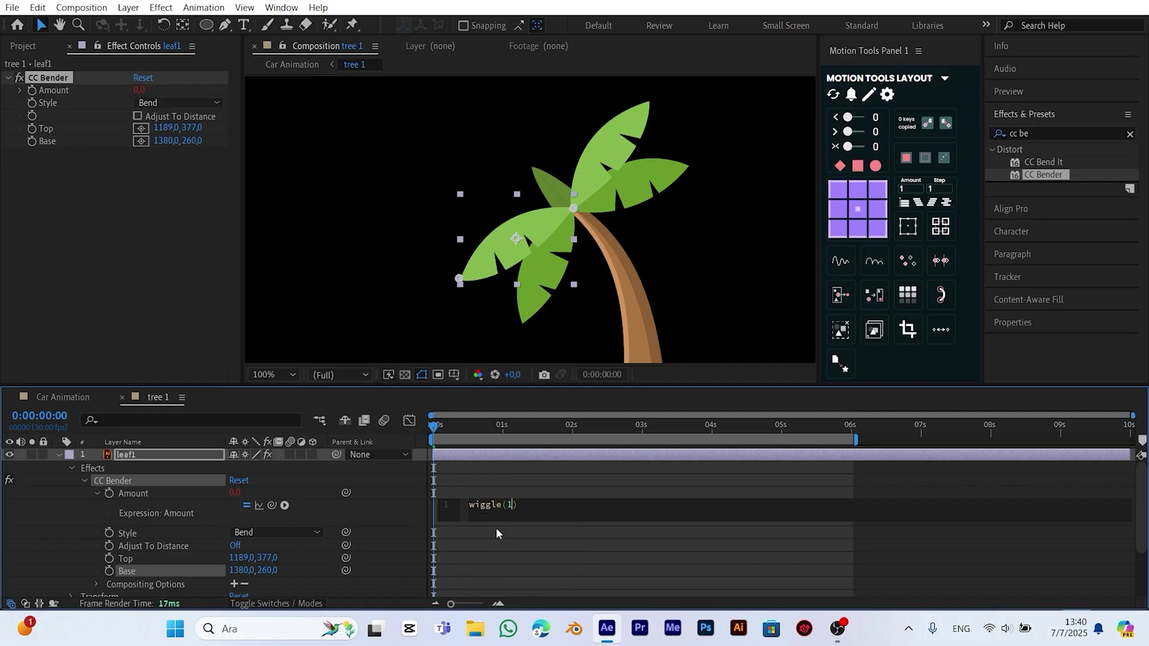
{"action": "left_click", "coordinate": [412, 529]}
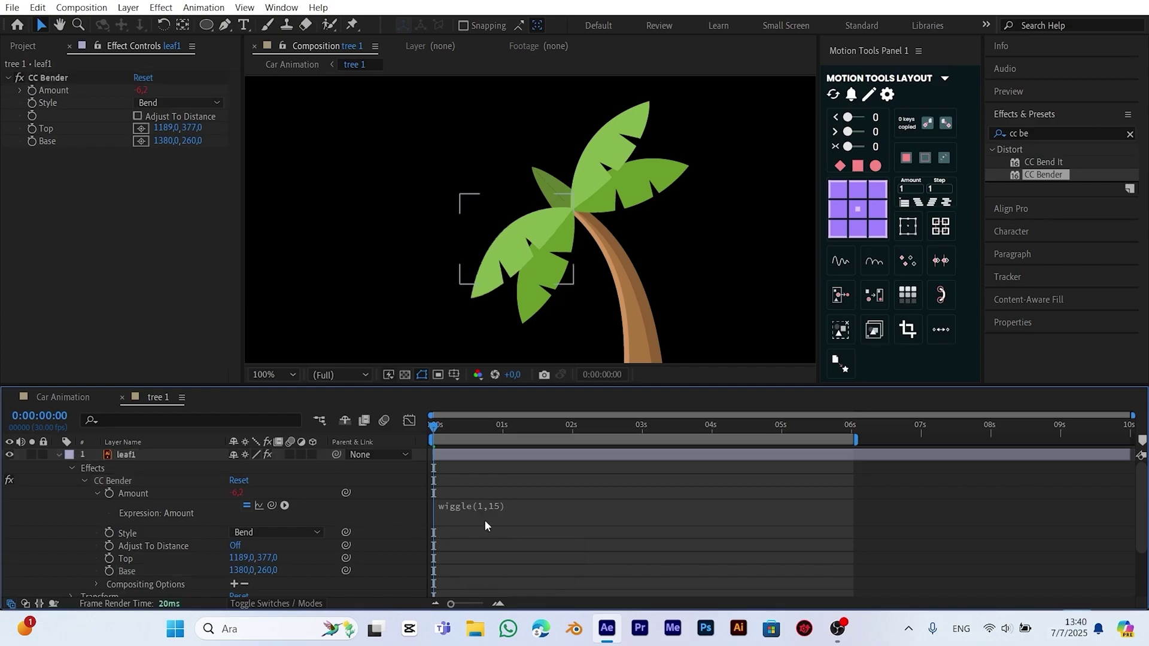
{"action": "right_click", "coordinate": [487, 500]}
{"action": "left_click", "coordinate": [524, 438]}
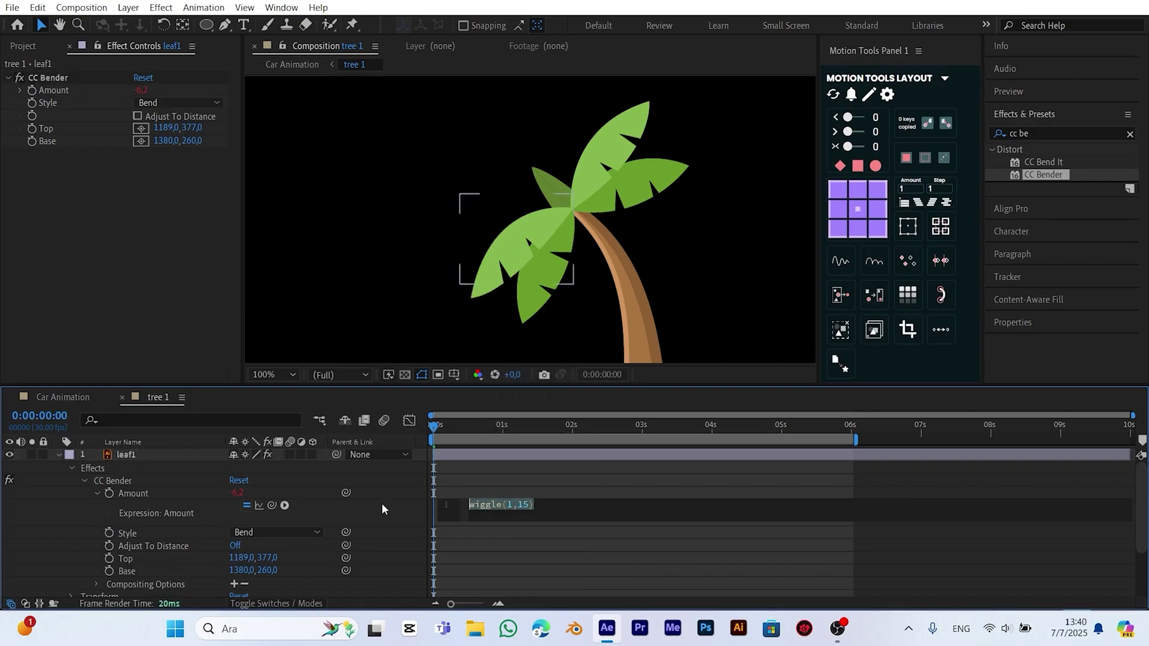
{"action": "left_click", "coordinate": [382, 502]}
{"action": "left_click", "coordinate": [58, 455]}
Apply CC Bender to leaf 2 with Top at its tip (1297, 451) and Base at the trunk joint (1377, 261)
{"action": "left_click", "coordinate": [129, 467]}
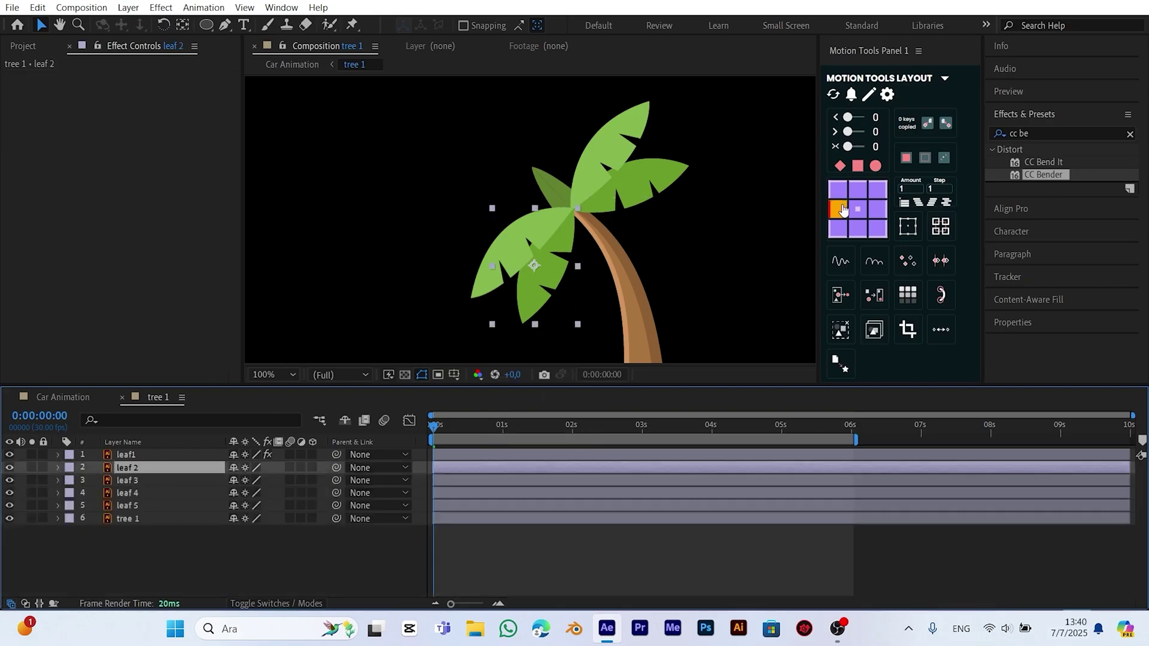
{"action": "left_click_drag", "start_coordinate": [1039, 175], "coordinate": [159, 470]}
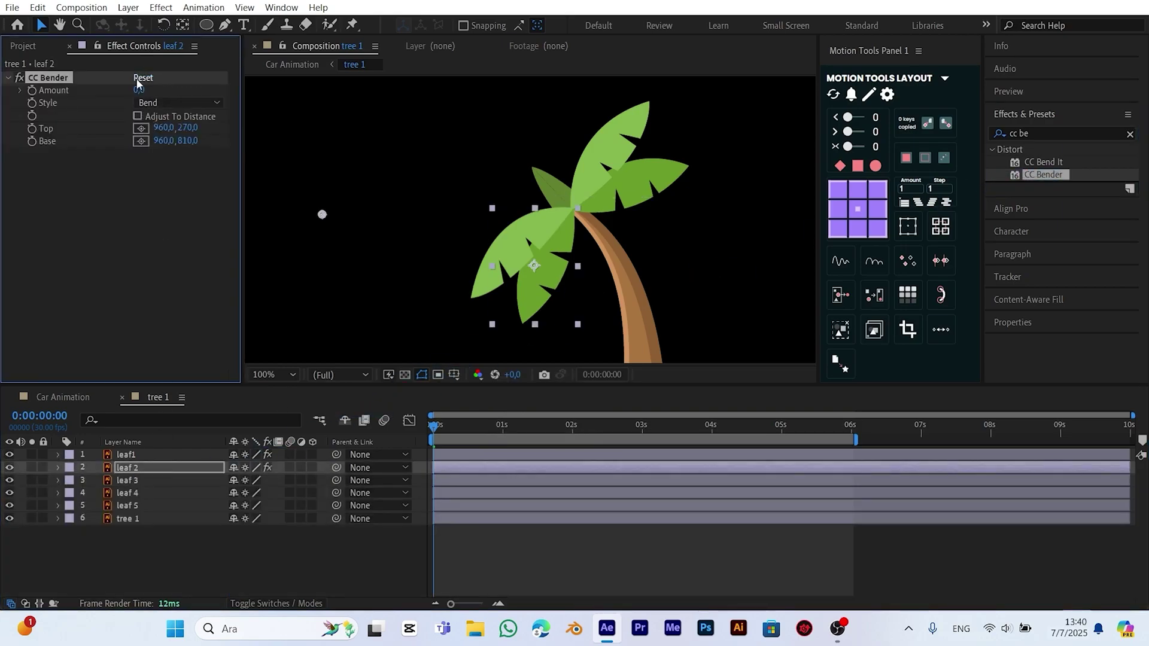
{"action": "left_click", "coordinate": [140, 129]}
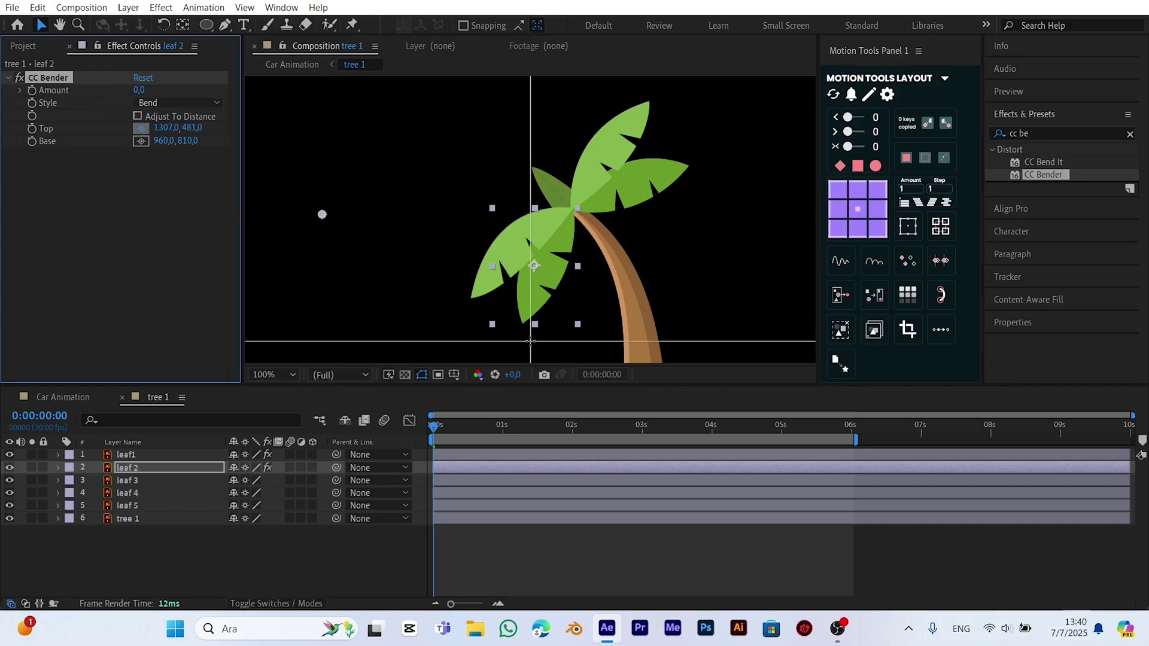
{"action": "left_click", "coordinate": [524, 323]}
{"action": "left_click", "coordinate": [140, 142]}
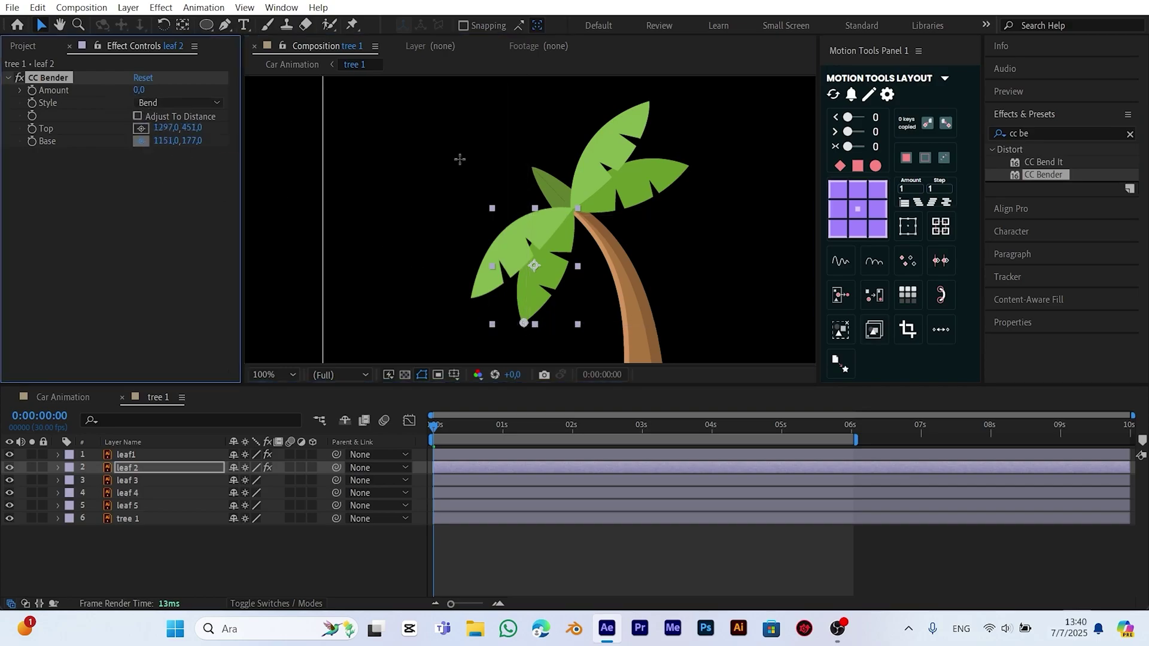
{"action": "left_click", "coordinate": [572, 209]}
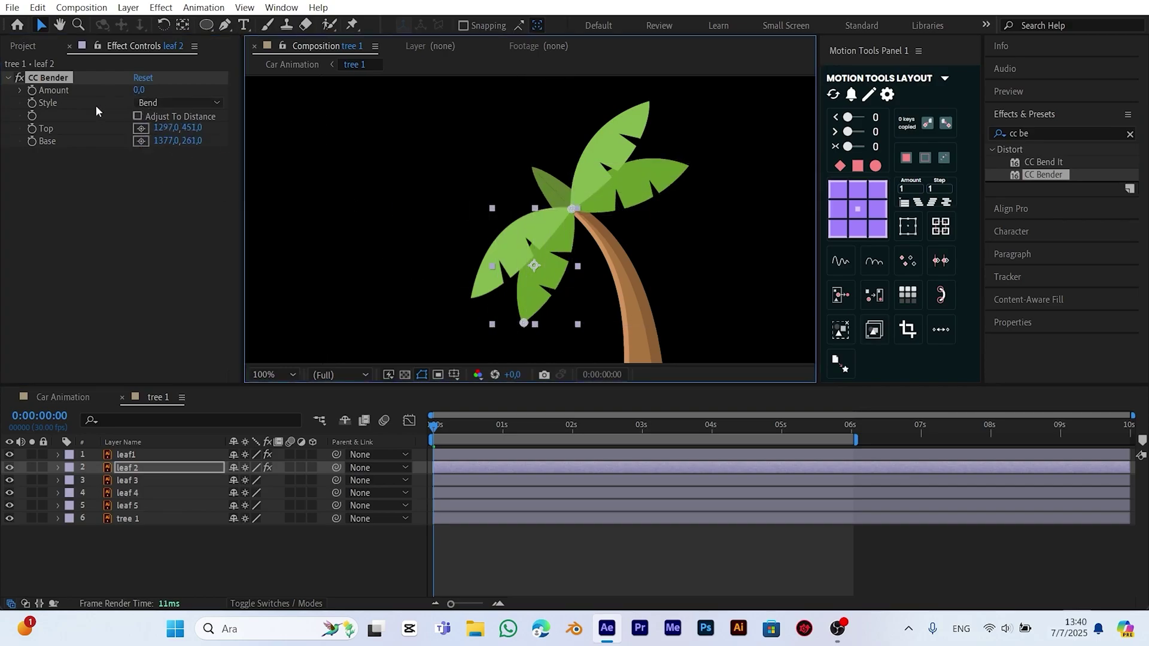
Give leaf 2's CC Bender Amount the expression wiggle(1,15)
{"action": "left_click", "coordinate": [32, 90], "text": "alt"}
{"action": "type", "text": "wiggle(1,15)"}
{"action": "key", "text": "ctrl+Down"}
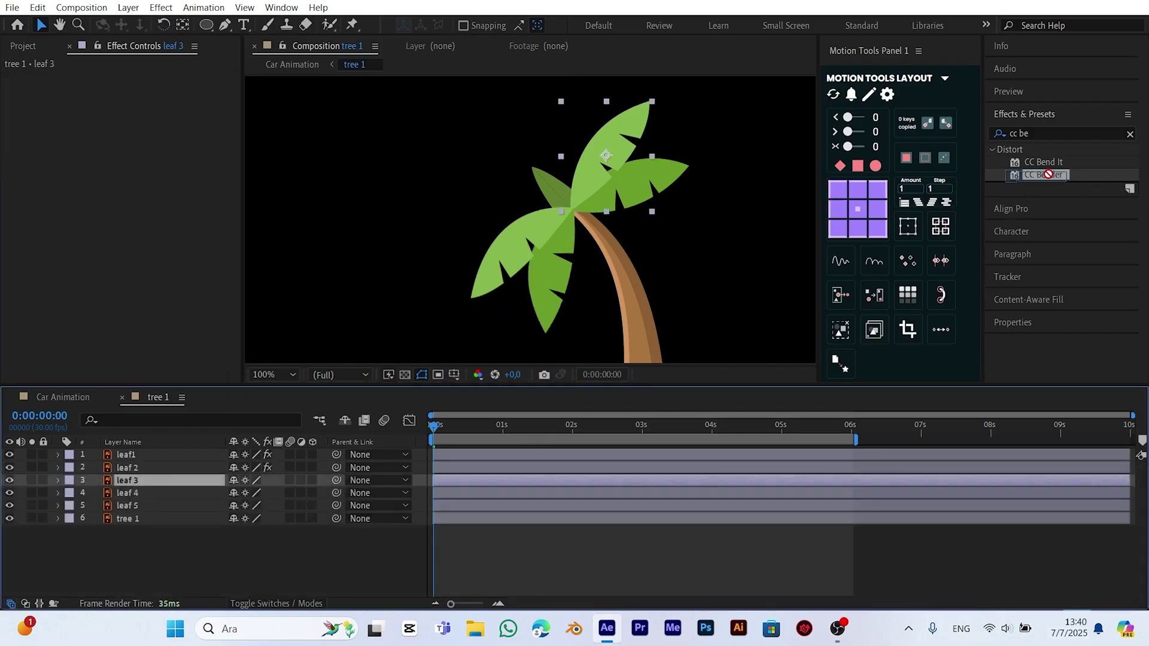
Apply CC Bender to leaf 3 with Base at the trunk joint (1376, 255) and Top at its tip (1506, 81)
{"action": "double_click", "coordinate": [1043, 175]}
{"action": "left_click", "coordinate": [140, 141]}
{"action": "left_click", "coordinate": [571, 207]}
{"action": "left_click", "coordinate": [140, 129]}
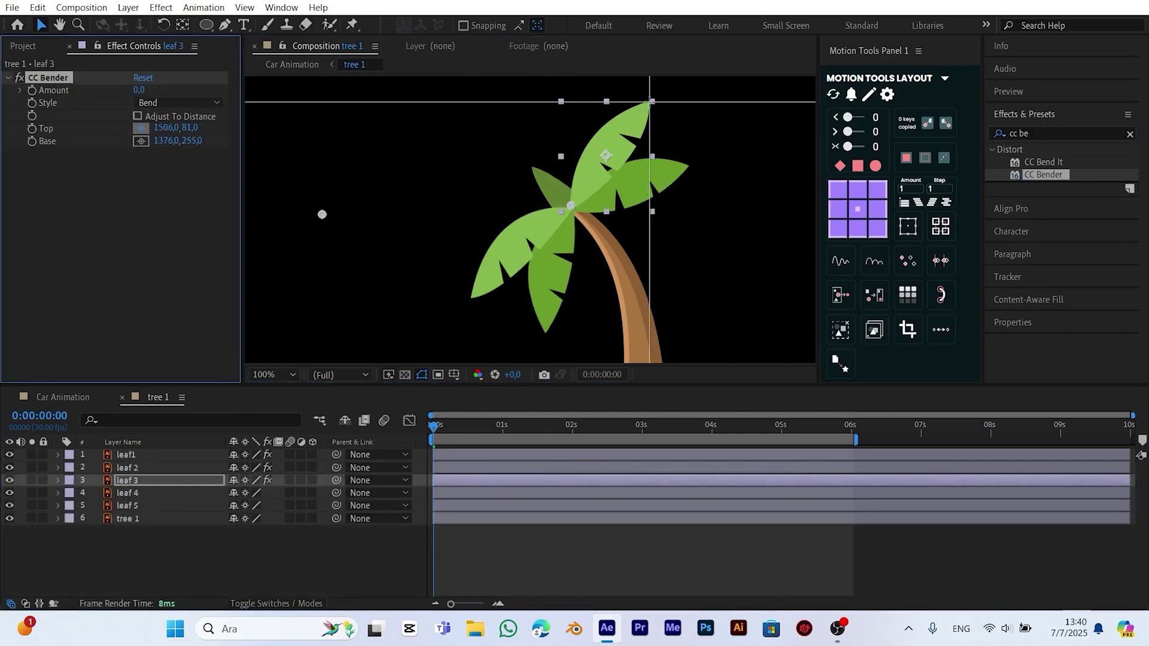
{"action": "left_click", "coordinate": [654, 102]}
Paste the copied wiggle(1,15) expression onto leaf 3's CC Bender Amount
{"action": "left_click", "coordinate": [32, 90], "text": "alt"}
{"action": "right_click", "coordinate": [544, 525]}
{"action": "left_click", "coordinate": [582, 418]}
{"action": "left_click", "coordinate": [201, 518]}
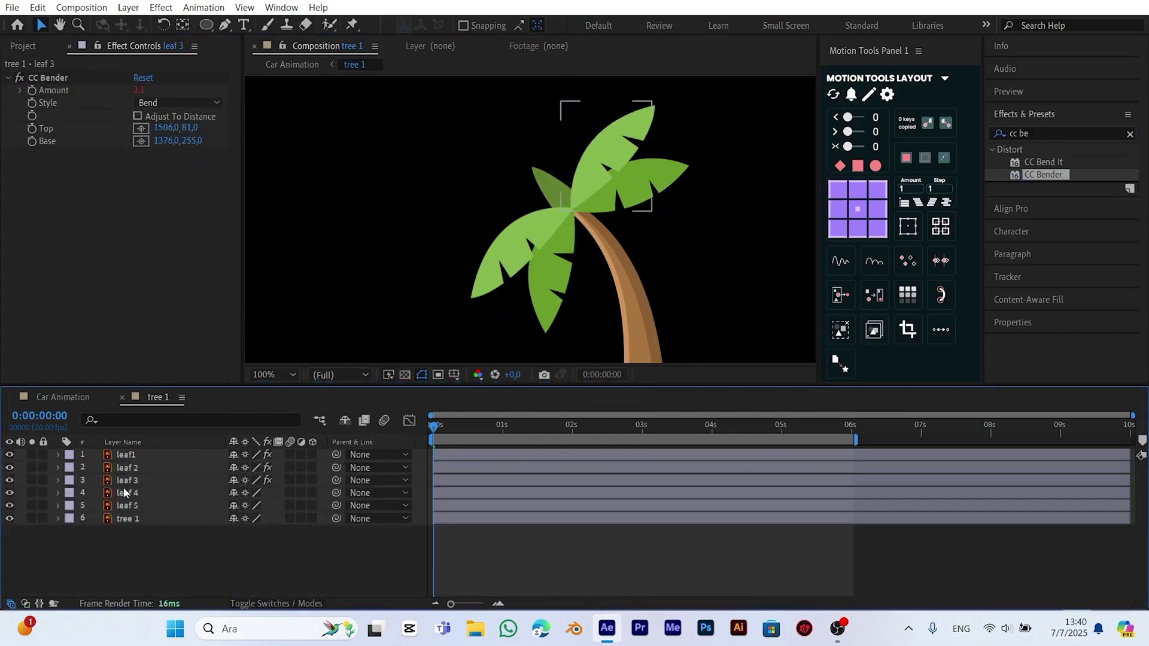
Apply CC Bender to leaf 4 with Base at the trunk joint (1379, 258) and Top at its tip (1574, 193)
{"action": "left_click", "coordinate": [121, 491]}
{"action": "double_click", "coordinate": [1043, 175]}
{"action": "left_click", "coordinate": [141, 141]}
{"action": "left_click", "coordinate": [573, 207]}
{"action": "left_click", "coordinate": [140, 128]}
{"action": "left_click", "coordinate": [689, 170]}
Paste the copied wiggle(1,15) expression onto leaf 4's CC Bender Amount
{"action": "left_click", "coordinate": [31, 89], "text": "alt"}
{"action": "right_click", "coordinate": [494, 546]}
{"action": "left_click", "coordinate": [532, 426]}
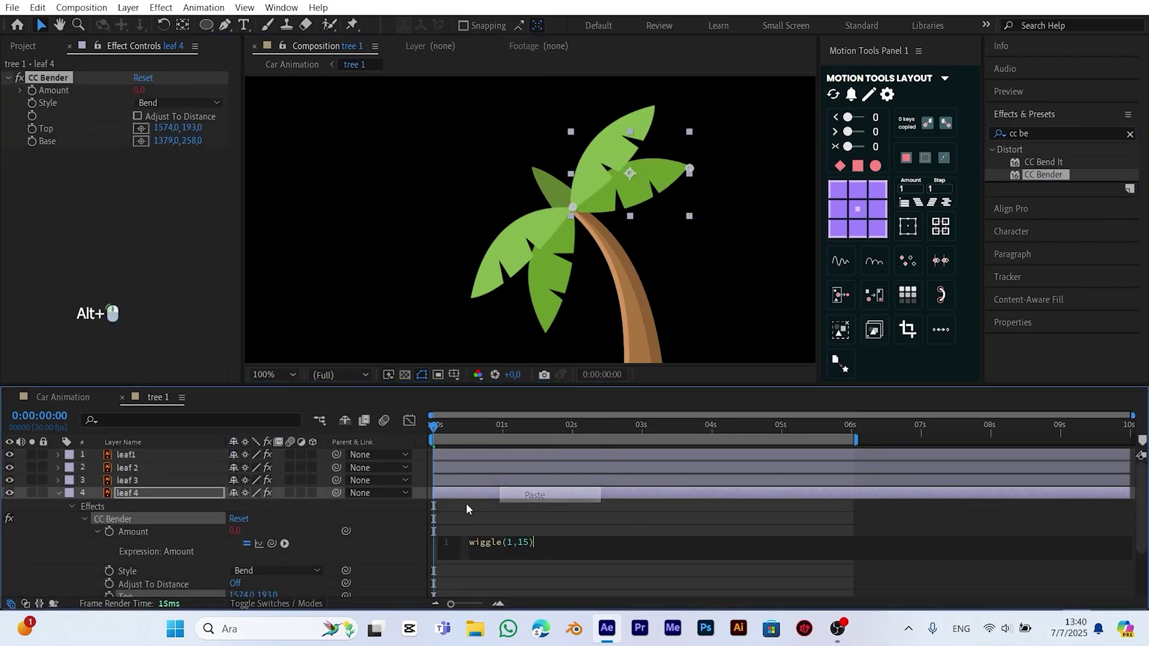
{"action": "left_click", "coordinate": [59, 492]}
Apply CC Bender to leaf 5 with Top at 1313, 185 and Base at 1377, 261, and paste the copied wiggle expression onto its Amount
{"action": "mouse_move", "coordinate": [127, 506]}
{"action": "left_mouse_down"}
{"action": "mouse_move", "coordinate": [133, 524]}
{"action": "mouse_move", "coordinate": [126, 505]}
{"action": "left_mouse_up"}
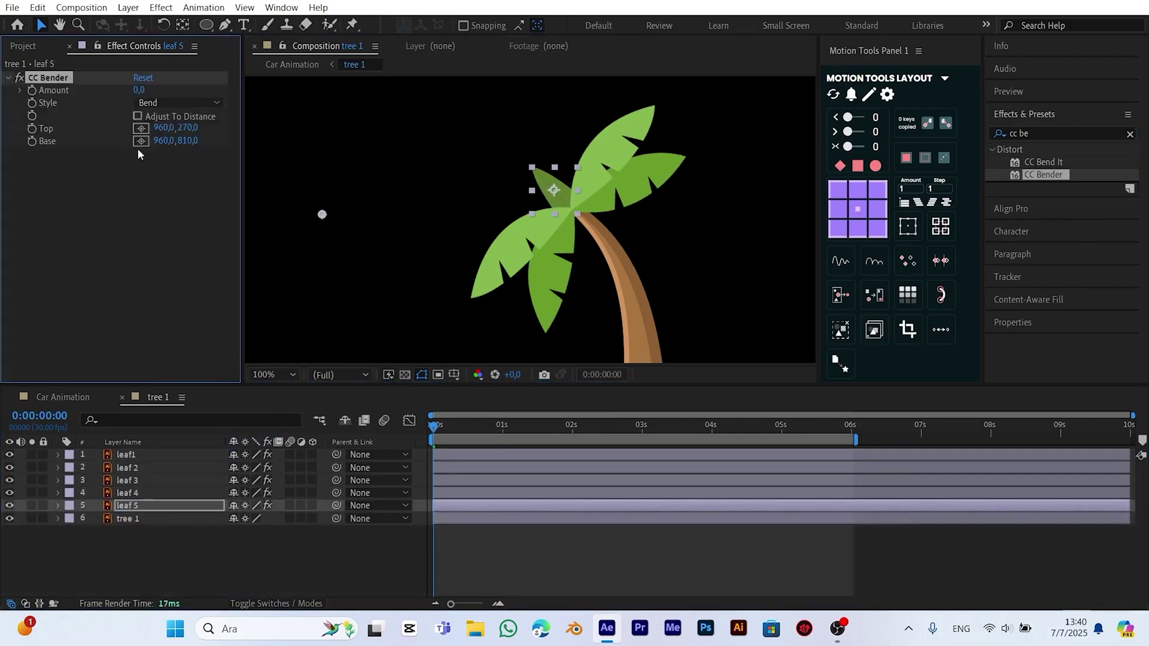
{"action": "left_click", "coordinate": [32, 89], "text": "alt"}
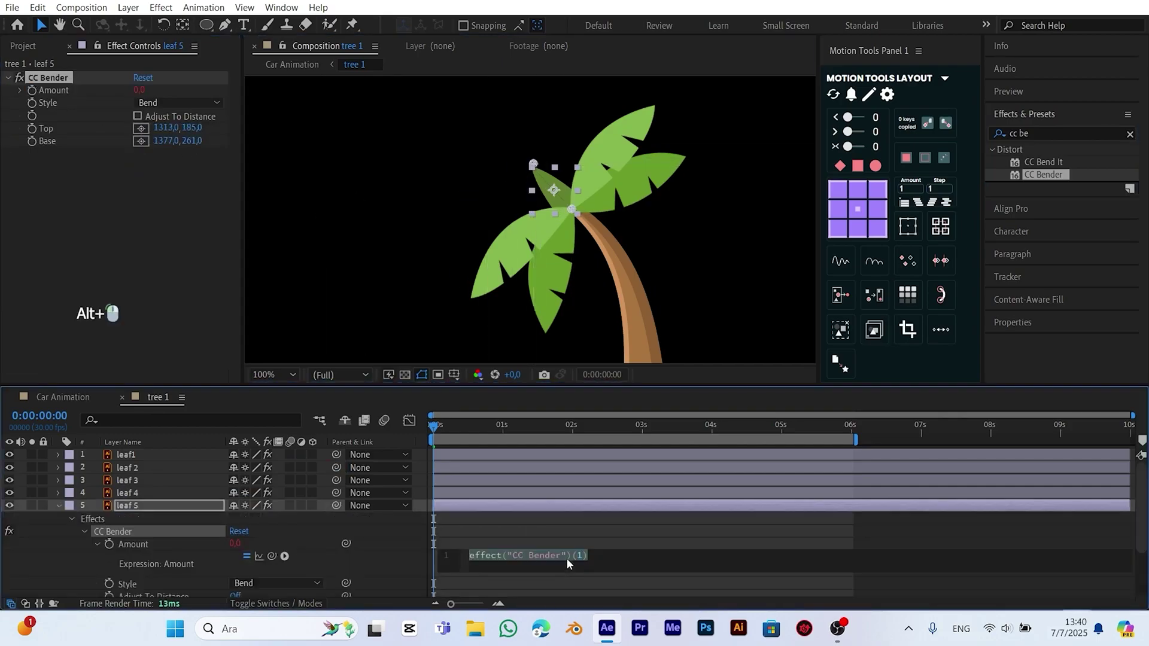
{"action": "right_click", "coordinate": [569, 571]}
{"action": "left_click", "coordinate": [604, 430]}
{"action": "left_click", "coordinate": [58, 506]}
Return to the Car Animation composition and preview the swaying leaves of tree 1
{"action": "left_click", "coordinate": [63, 397]}
{"action": "key", "text": "space"}
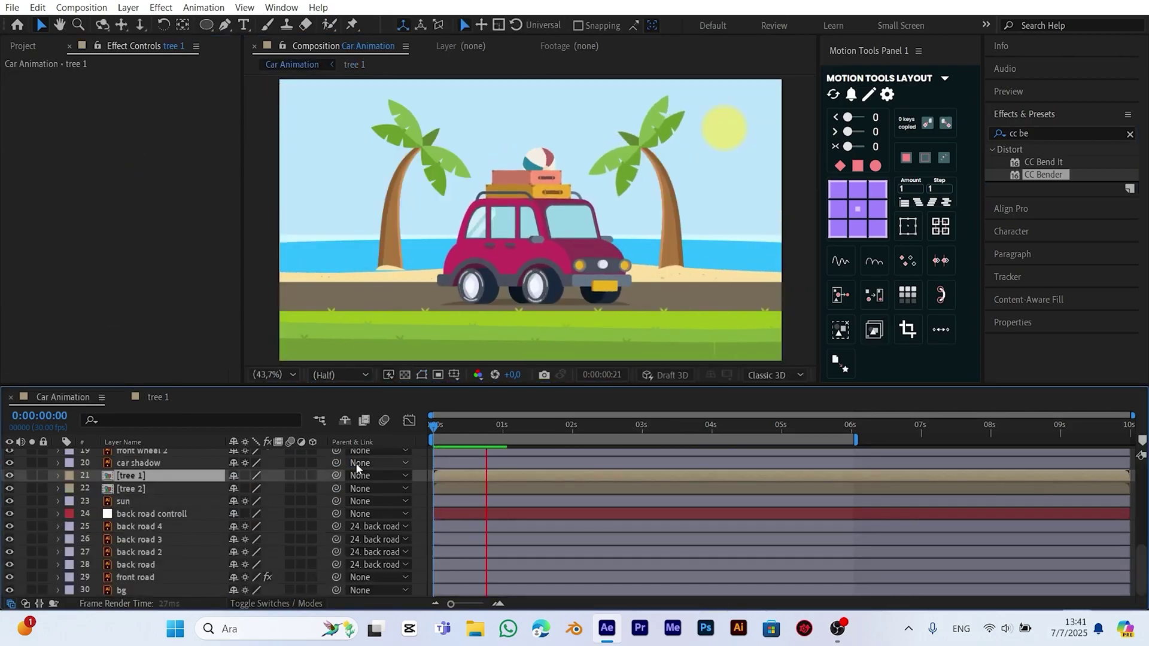
Open the tree 2 composition, apply CC Bender to leaf 1.1 and paste the copied wiggle expression onto its Amount
{"action": "double_click", "coordinate": [131, 488]}
{"action": "left_click_drag", "start_coordinate": [434, 205], "coordinate": [503, 239]}
{"action": "left_click", "coordinate": [130, 454]}
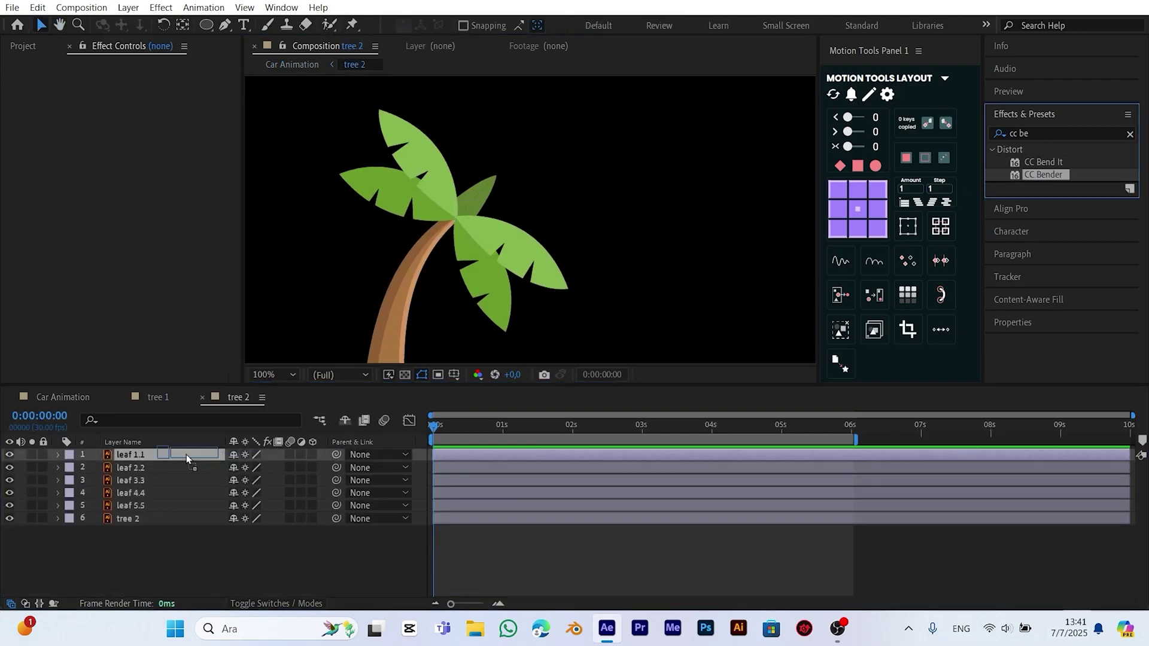
{"action": "double_click", "coordinate": [1043, 174]}
{"action": "left_click", "coordinate": [32, 89], "text": "alt"}
{"action": "left_click", "coordinate": [58, 454]}
Apply CC Bender to leaf 2.2 and leaf 3.3, pasting the copied wiggle expression onto each leaf's Amount
{"action": "left_click", "coordinate": [130, 468]}
{"action": "double_click", "coordinate": [1043, 174]}
{"action": "left_click", "coordinate": [32, 89], "text": "alt"}
{"action": "left_click", "coordinate": [59, 467]}
{"action": "left_click", "coordinate": [130, 479]}
{"action": "double_click", "coordinate": [1043, 174]}
{"action": "left_click", "coordinate": [31, 89], "text": "alt"}
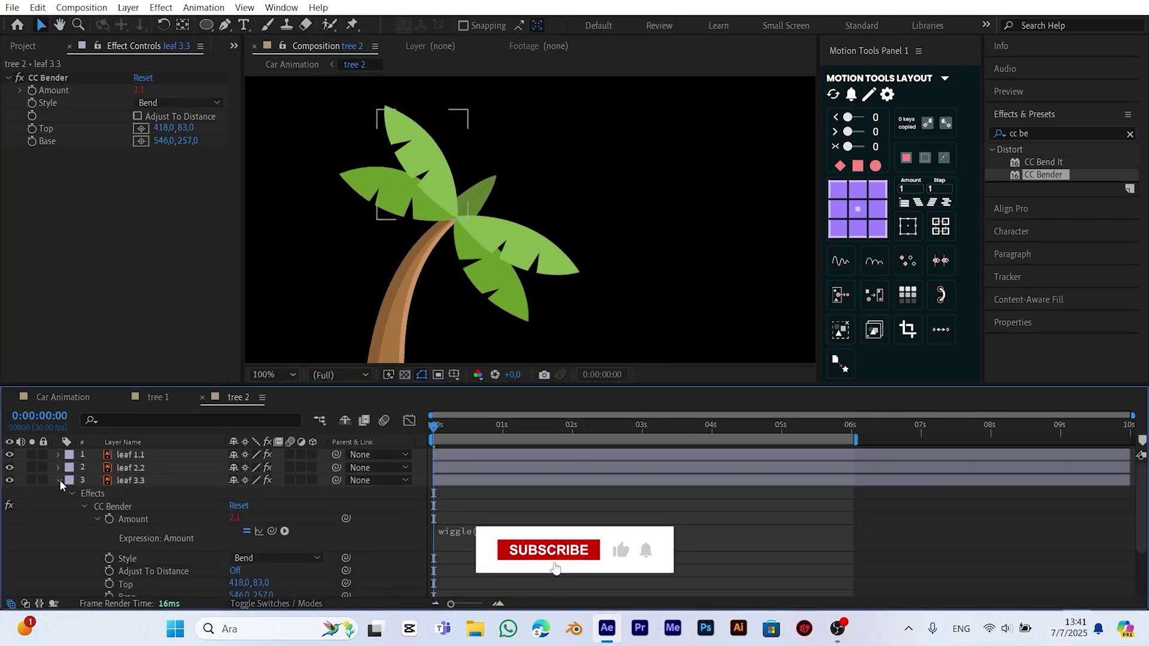
{"action": "left_click", "coordinate": [58, 480]}
Apply CC Bender to leaf 4.4 and leaf 5.5, pasting the copied wiggle expression onto their Amount
{"action": "left_click", "coordinate": [130, 492]}
{"action": "double_click", "coordinate": [1043, 174]}
{"action": "left_click", "coordinate": [130, 505]}
{"action": "double_click", "coordinate": [1043, 174]}
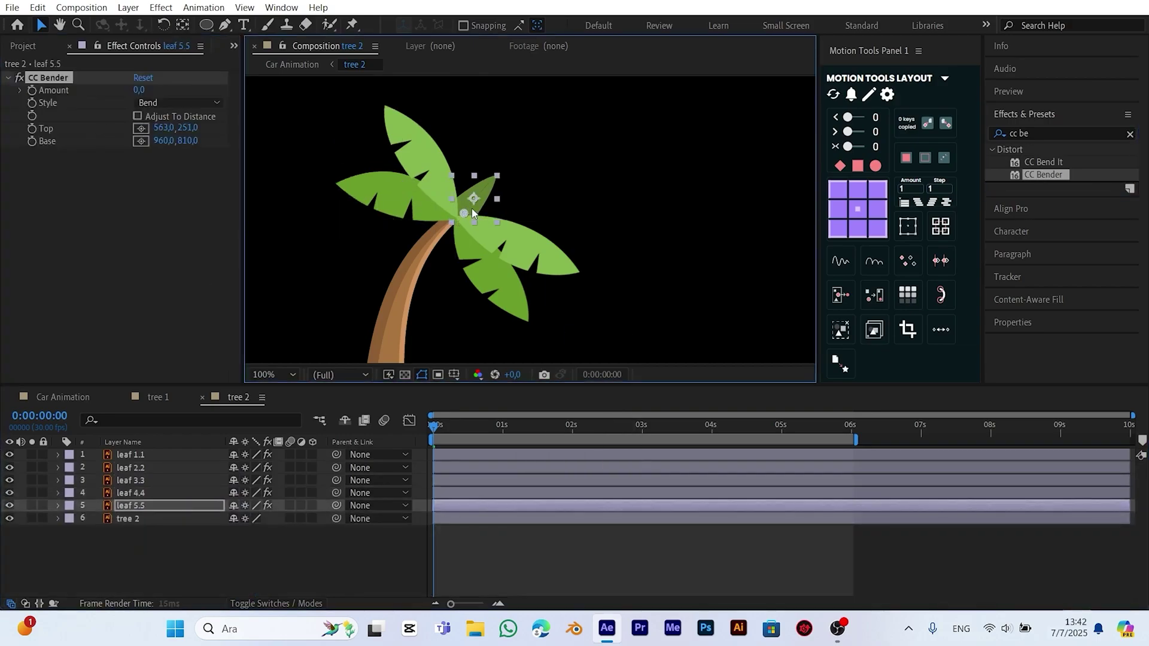
{"action": "left_click", "coordinate": [31, 90], "text": "alt"}
Return to the Car Animation composition and close the tree 1 and tree 2 timelines
{"action": "left_click", "coordinate": [63, 397]}
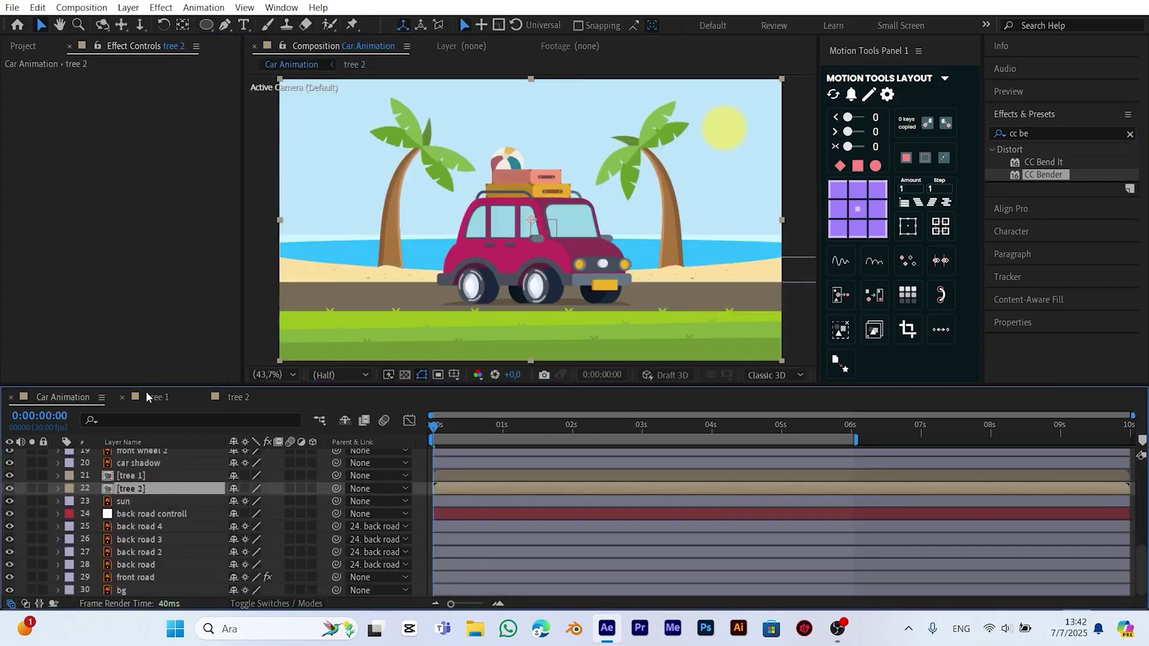
{"action": "left_click", "coordinate": [123, 397]}
{"action": "left_click", "coordinate": [122, 397]}
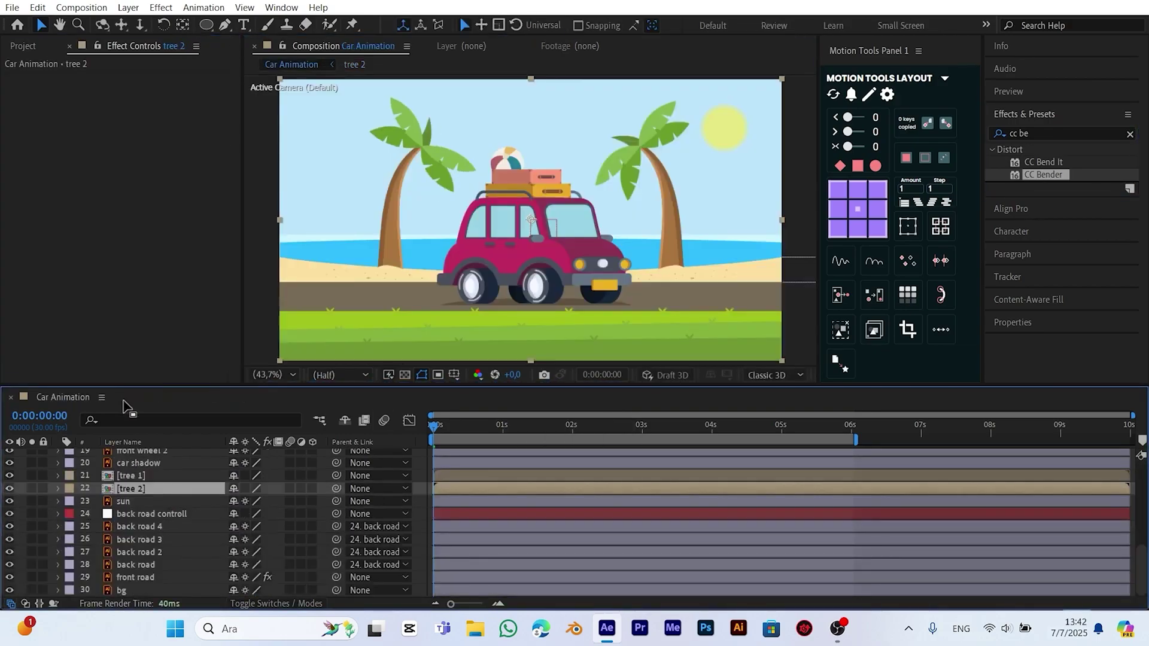
Parent the tree 1 and tree 2 layers to the back road controll null and check their motion up to 0:00:01:04
{"action": "left_click", "coordinate": [142, 477], "text": "ctrl"}
{"action": "left_click_drag", "start_coordinate": [336, 475], "coordinate": [132, 514]}
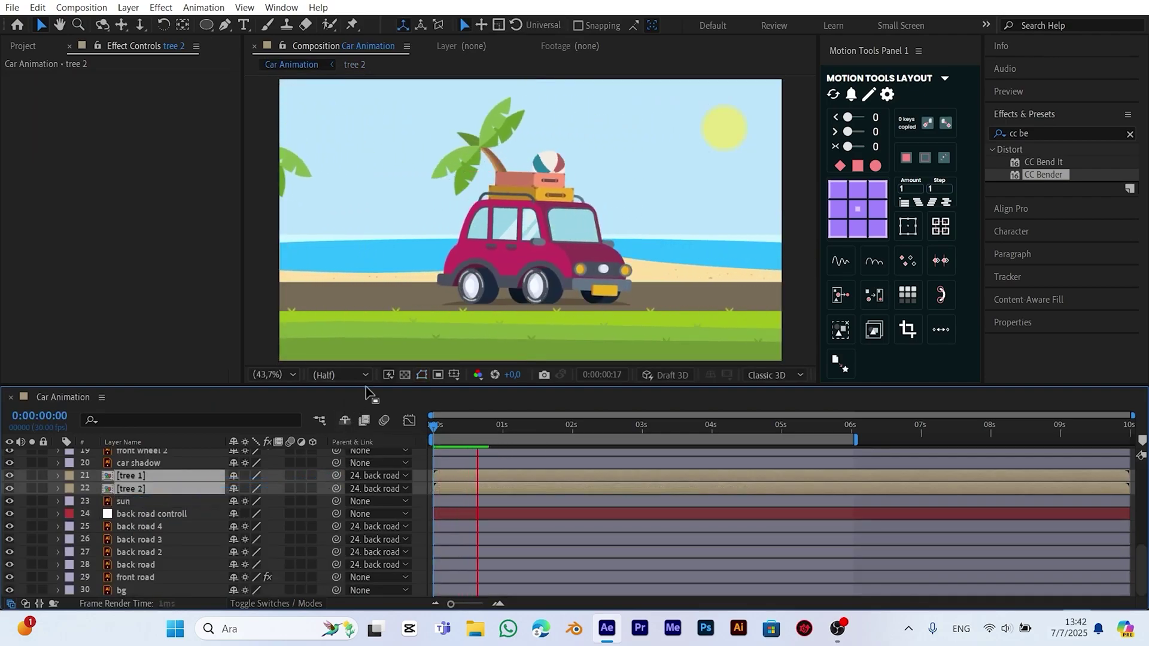
{"action": "left_click", "coordinate": [476, 426]}
{"action": "left_click_drag", "start_coordinate": [479, 426], "coordinate": [512, 438]}
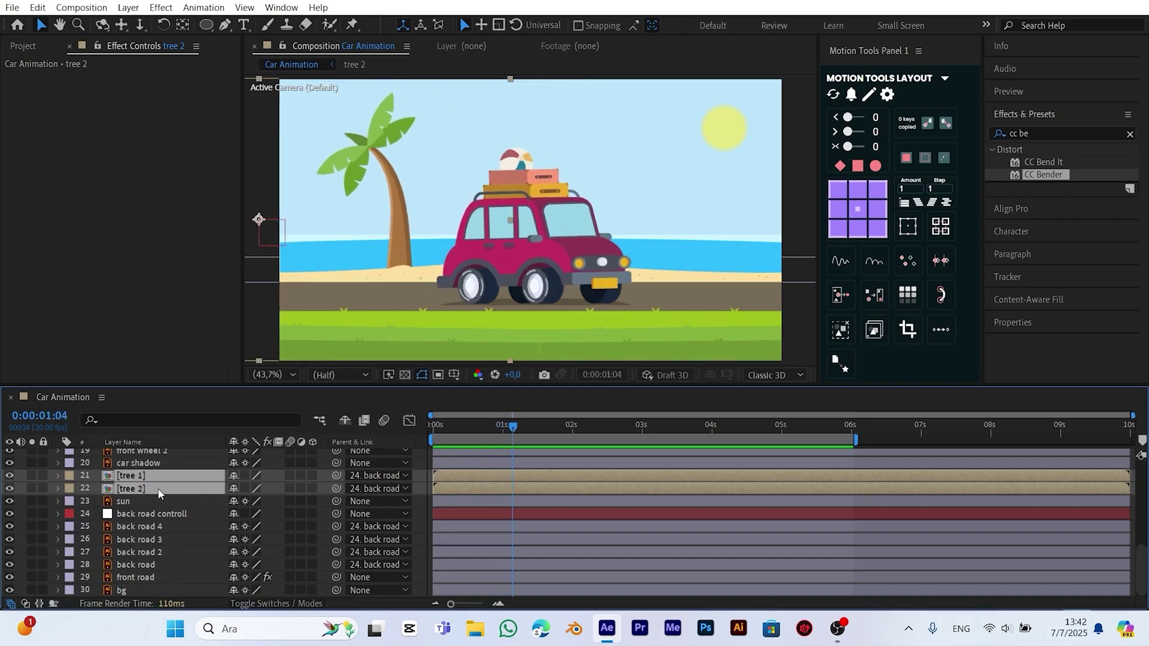
Duplicate the tree 1 and tree 2 layers and stack the two copies together above the originals
{"action": "left_click", "coordinate": [39, 7]}
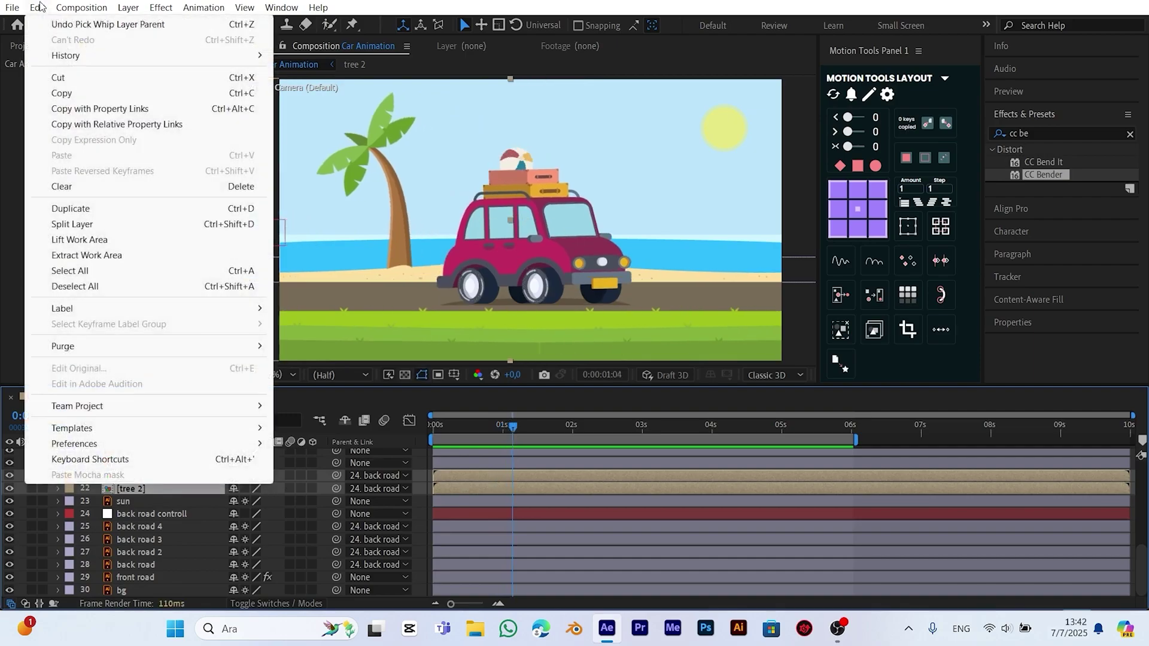
{"action": "left_click", "coordinate": [71, 208]}
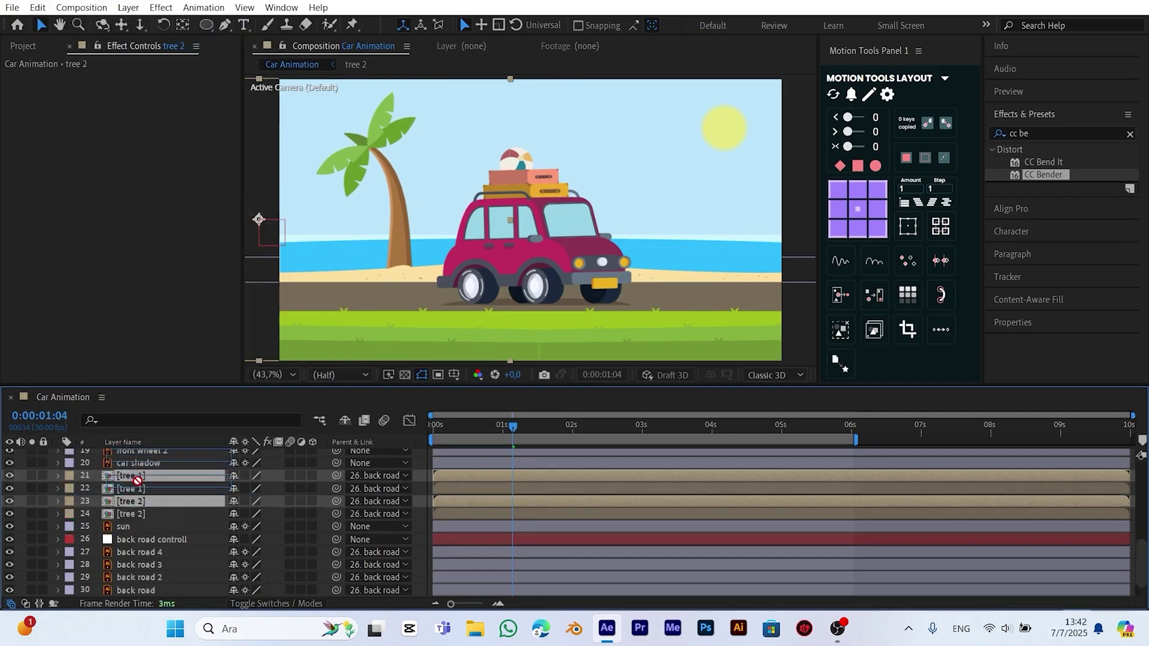
{"action": "left_click_drag", "start_coordinate": [129, 504], "coordinate": [134, 488]}
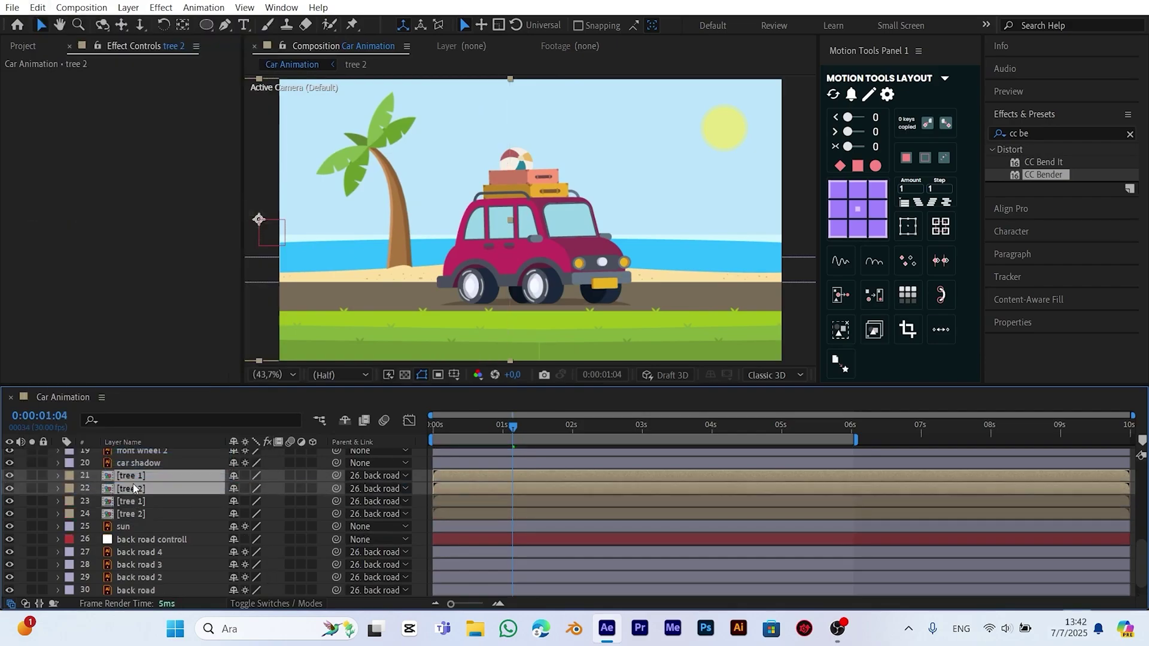
Offset both duplicated trees to Position 2916, 0, checking the spacing around 0:00:02:02 and in a preview
{"action": "key", "text": "p"}
{"action": "left_click_drag", "start_coordinate": [233, 489], "coordinate": [436, 483]}
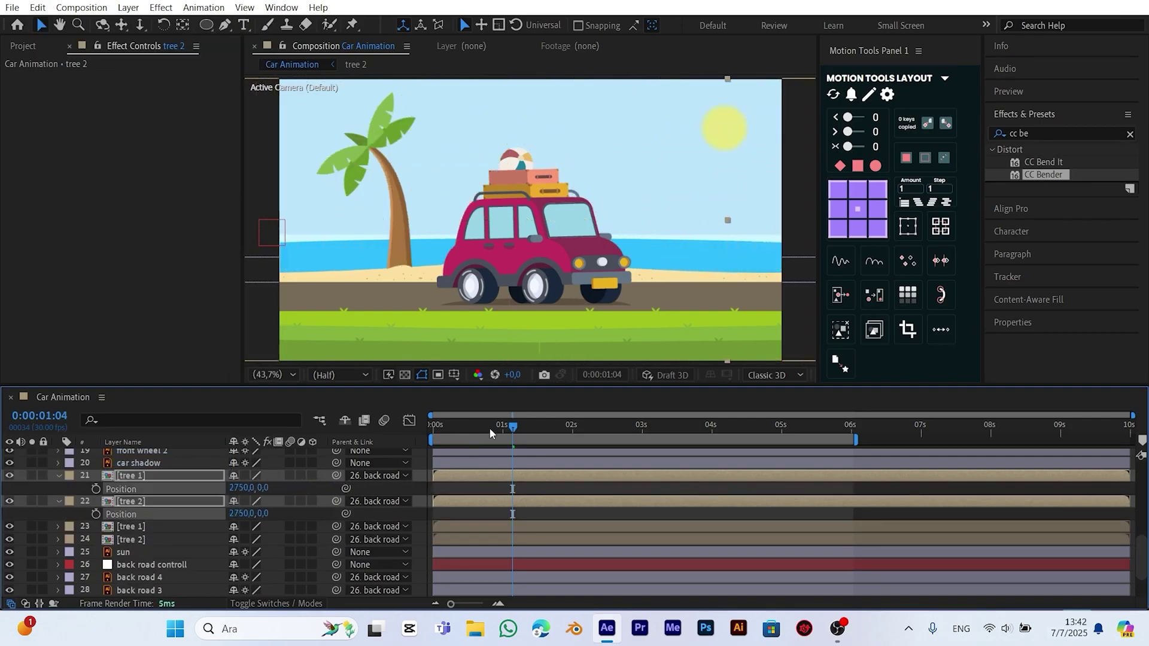
{"action": "left_click_drag", "start_coordinate": [514, 426], "coordinate": [575, 426]}
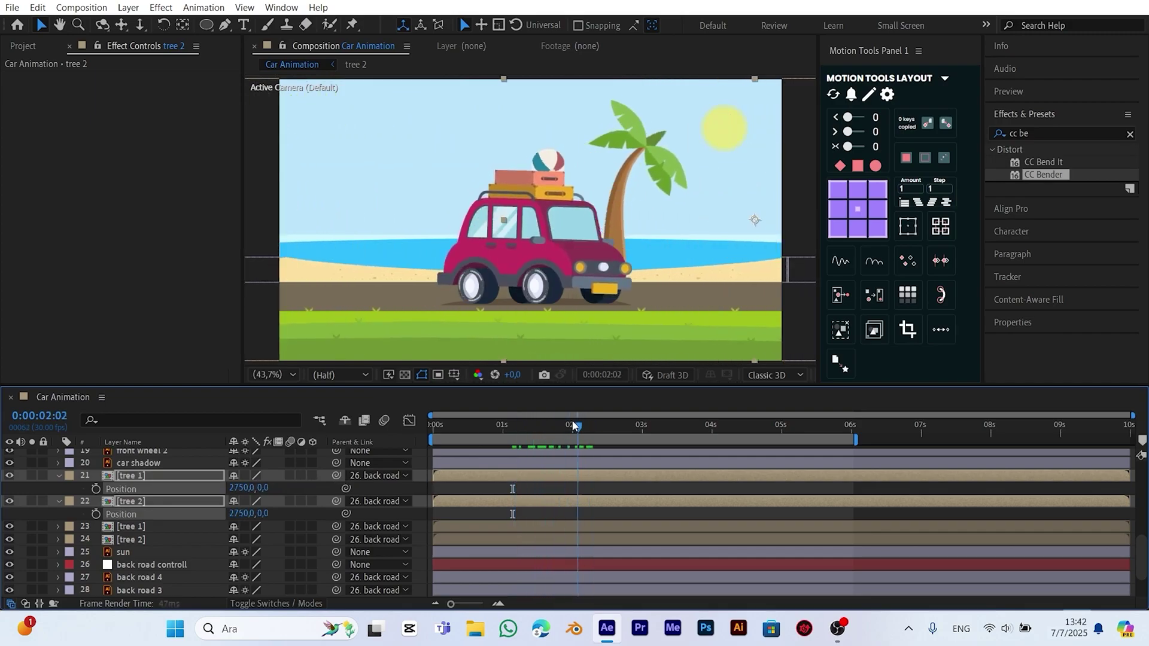
{"action": "left_click_drag", "start_coordinate": [242, 488], "coordinate": [352, 476]}
{"action": "key", "text": "space"}
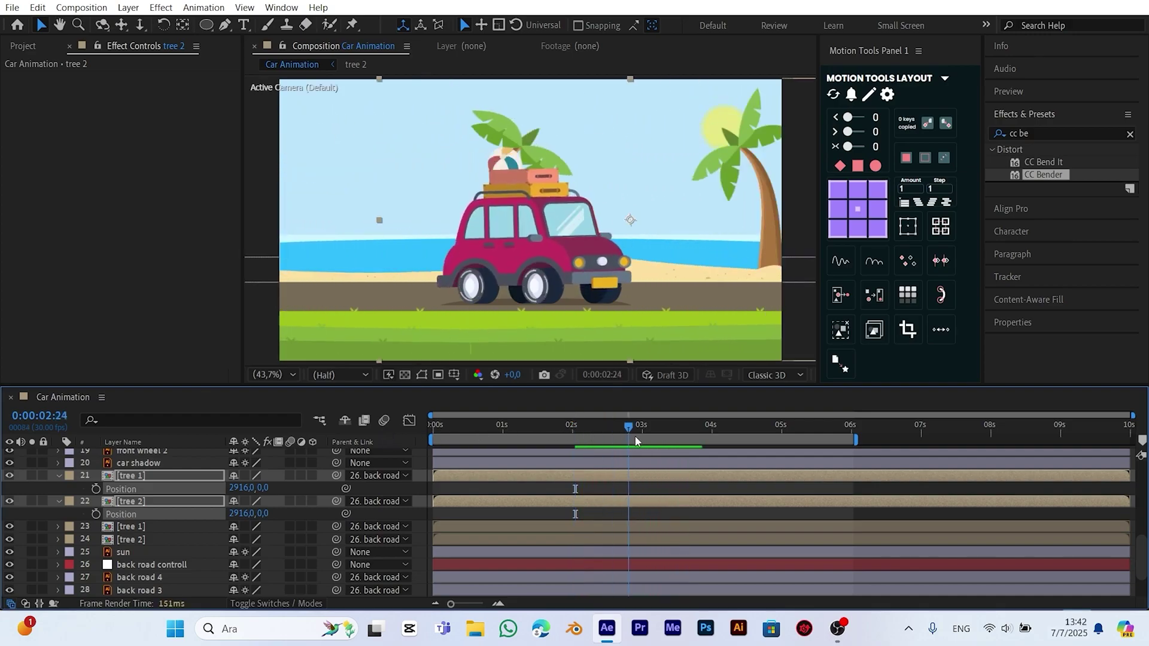
At 0:00:03:27, duplicate the upper tree 1 and tree 2 layers and stack the new copies together above the rest
{"action": "left_click", "coordinate": [704, 448]}
{"action": "left_click", "coordinate": [58, 474]}
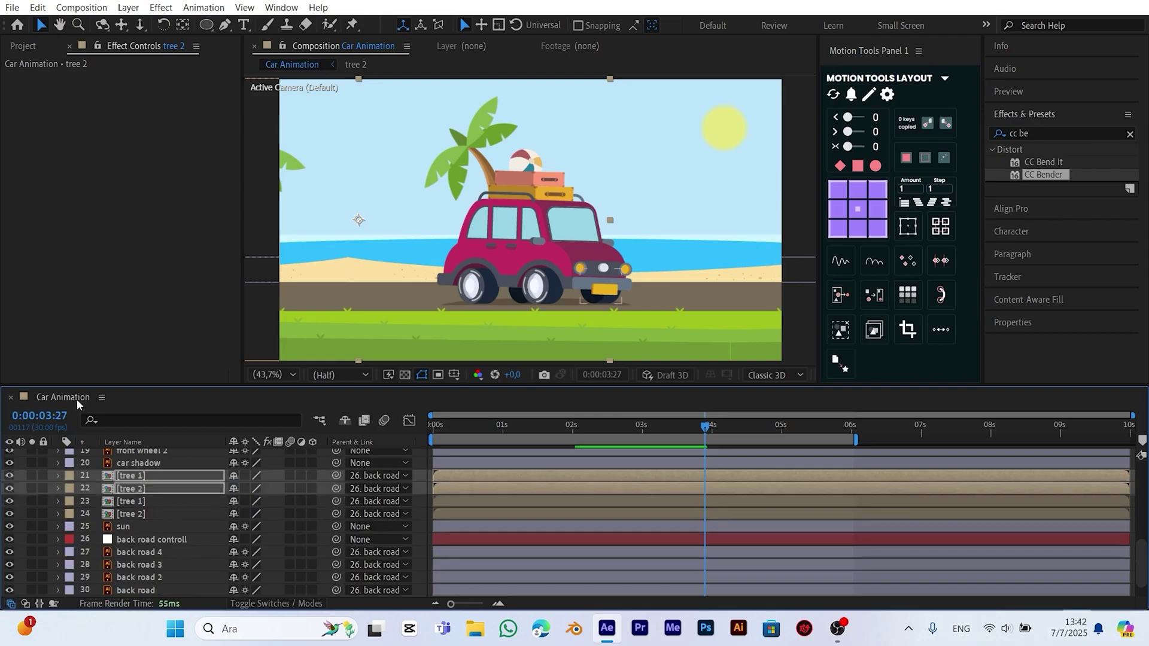
{"action": "left_click", "coordinate": [37, 7]}
{"action": "left_click", "coordinate": [71, 209]}
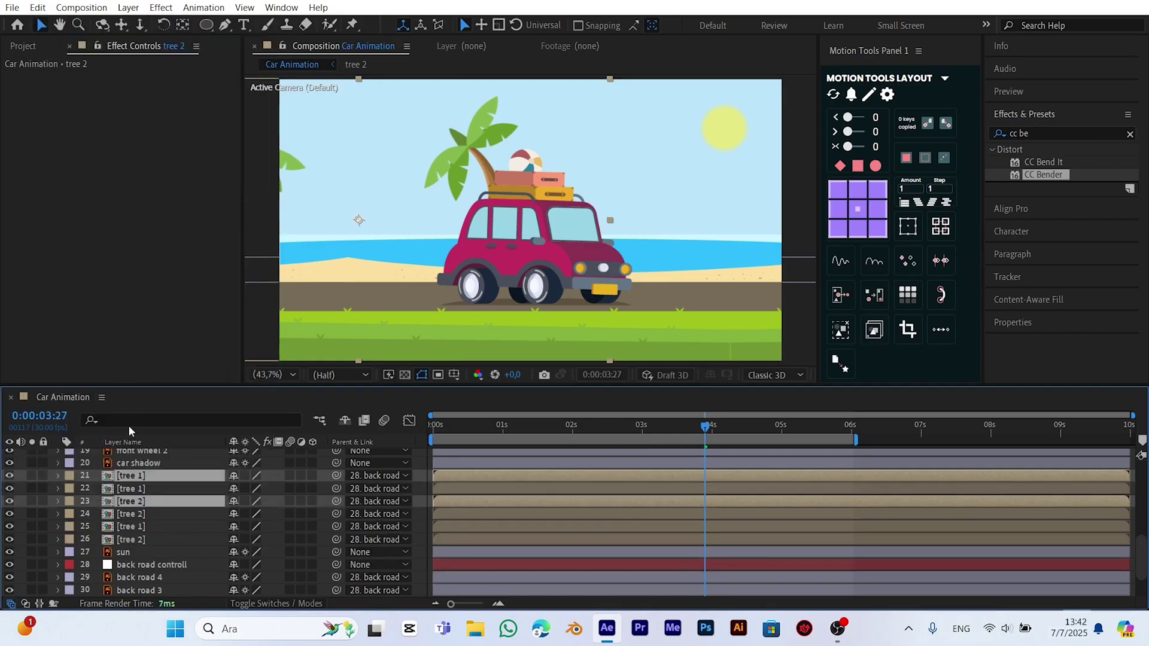
{"action": "left_click_drag", "start_coordinate": [140, 504], "coordinate": [143, 485]}
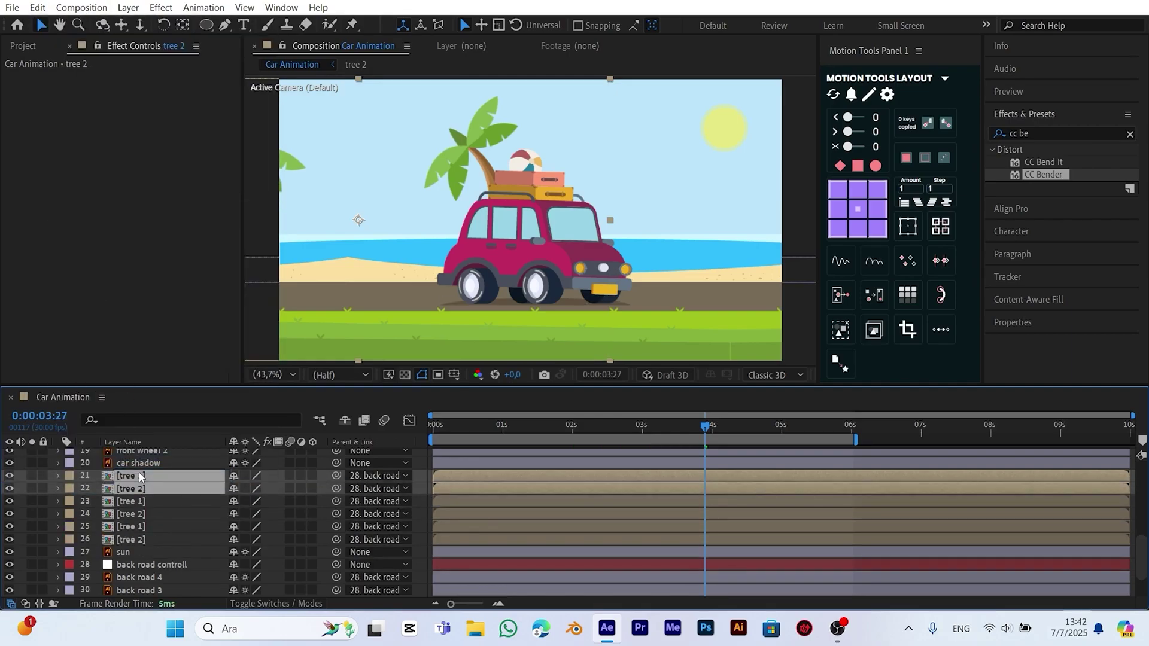
Offset the newest pair of tree copies to Position 5166, 0 and preview the animation
{"action": "key", "text": "p"}
{"action": "left_click_drag", "start_coordinate": [233, 492], "coordinate": [398, 494]}
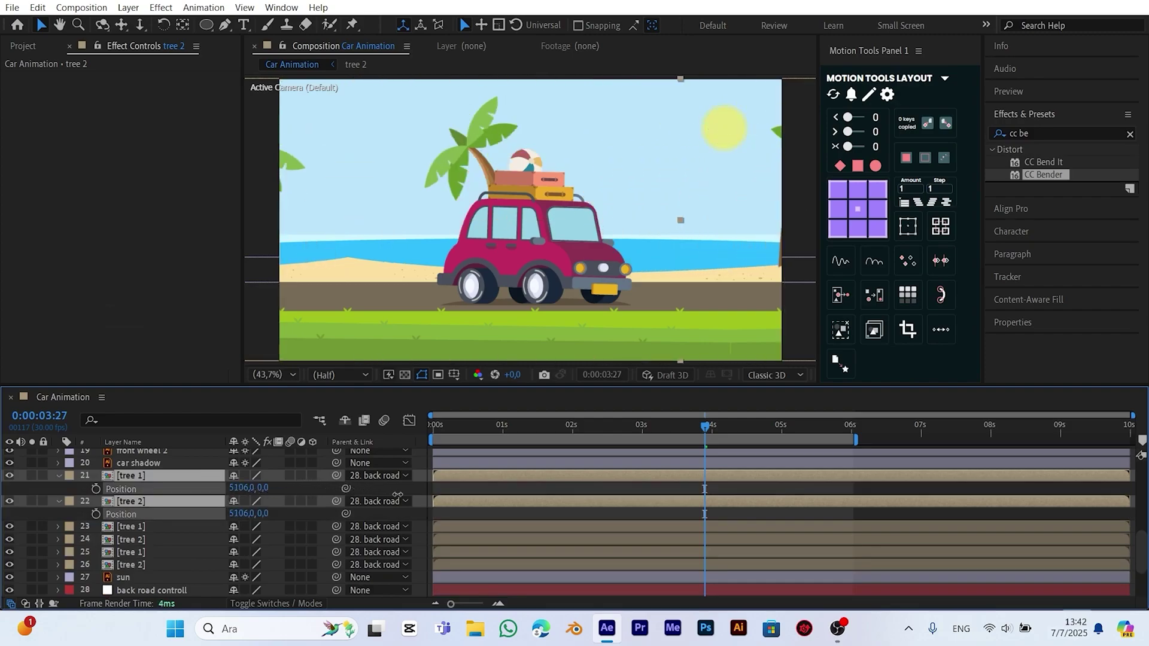
{"action": "key", "text": "space"}
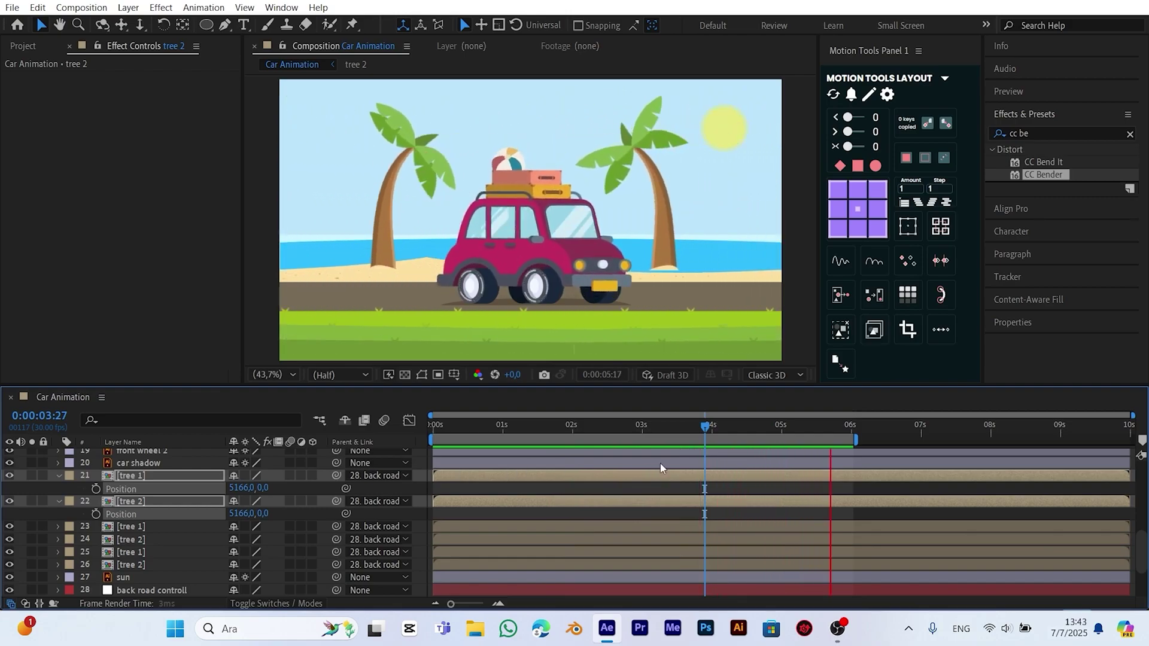
{"action": "key", "text": "space"}
At 0:00:05:20, spread the newest pair apart, moving tree 1 to about 5337, 25 and tree 2 to about 4983, 9
{"action": "key", "text": "Page_Down"}
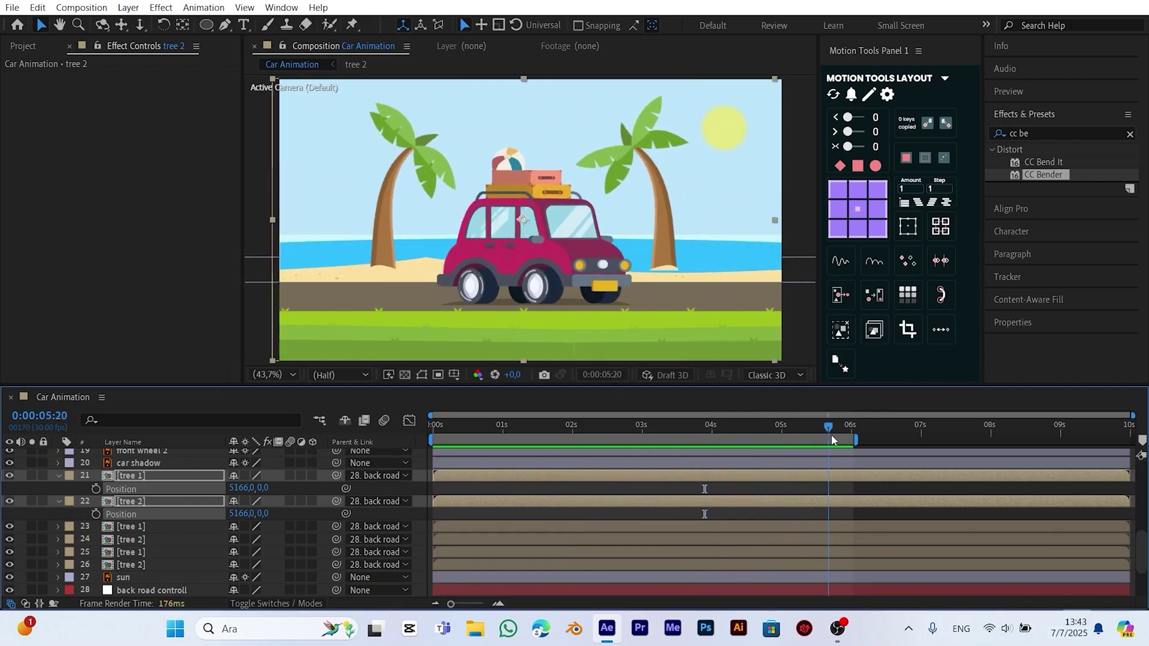
{"action": "left_click", "coordinate": [136, 508]}
{"action": "left_click", "coordinate": [140, 475]}
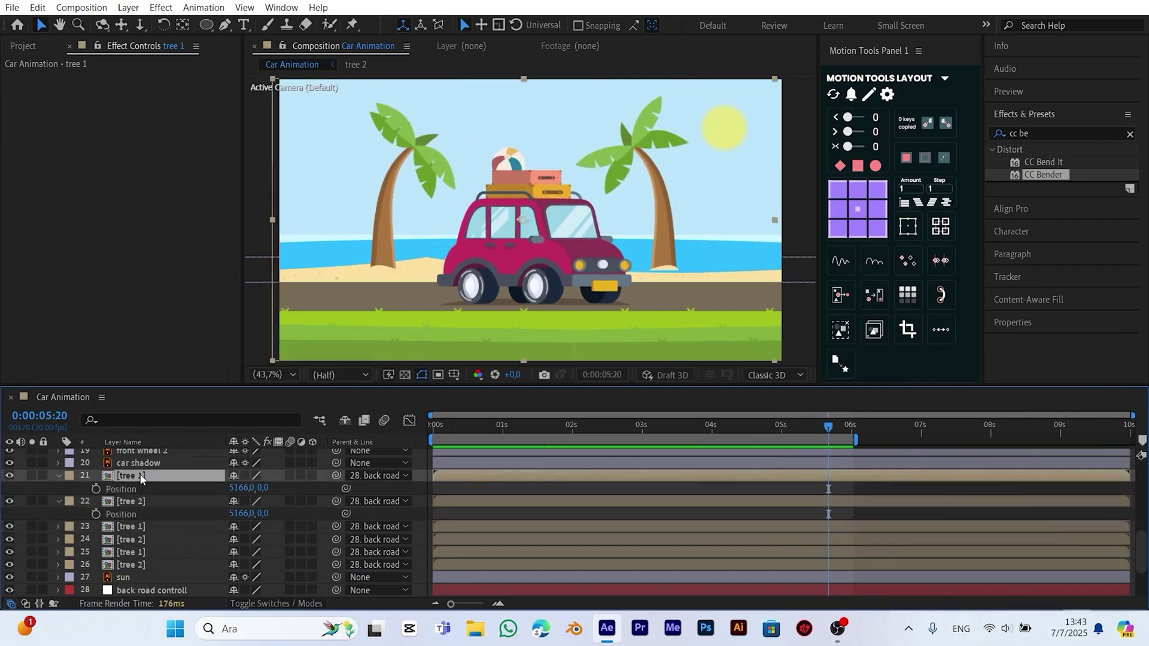
{"action": "left_click_drag", "start_coordinate": [256, 490], "coordinate": [342, 497]}
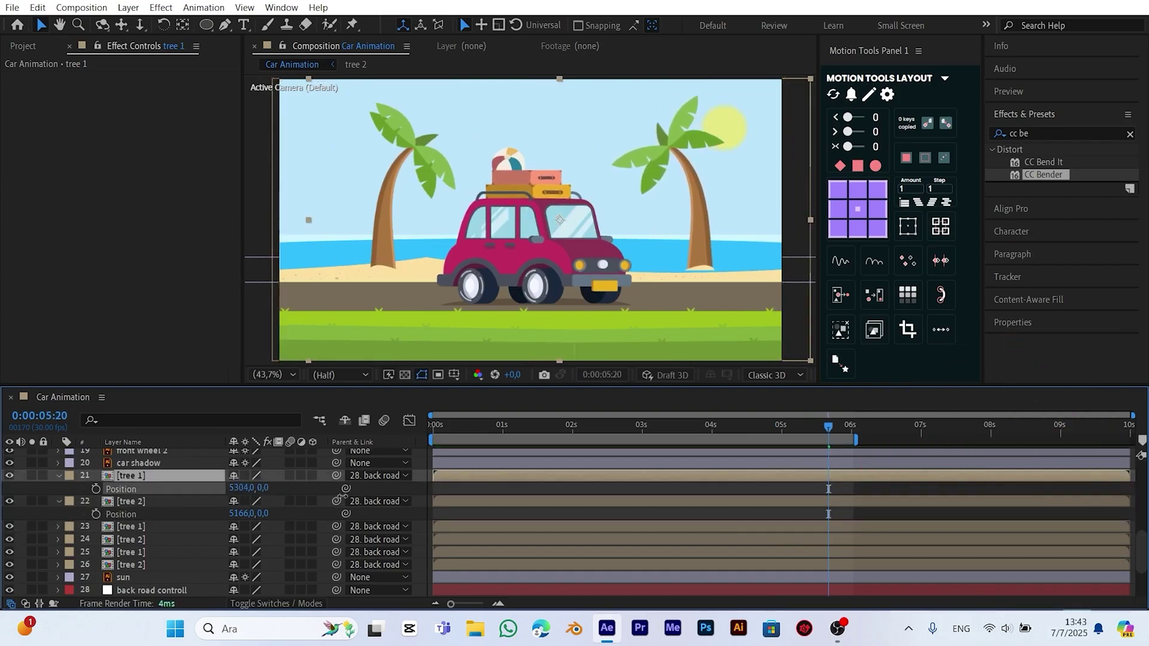
{"action": "left_click_drag", "start_coordinate": [698, 229], "coordinate": [705, 231]}
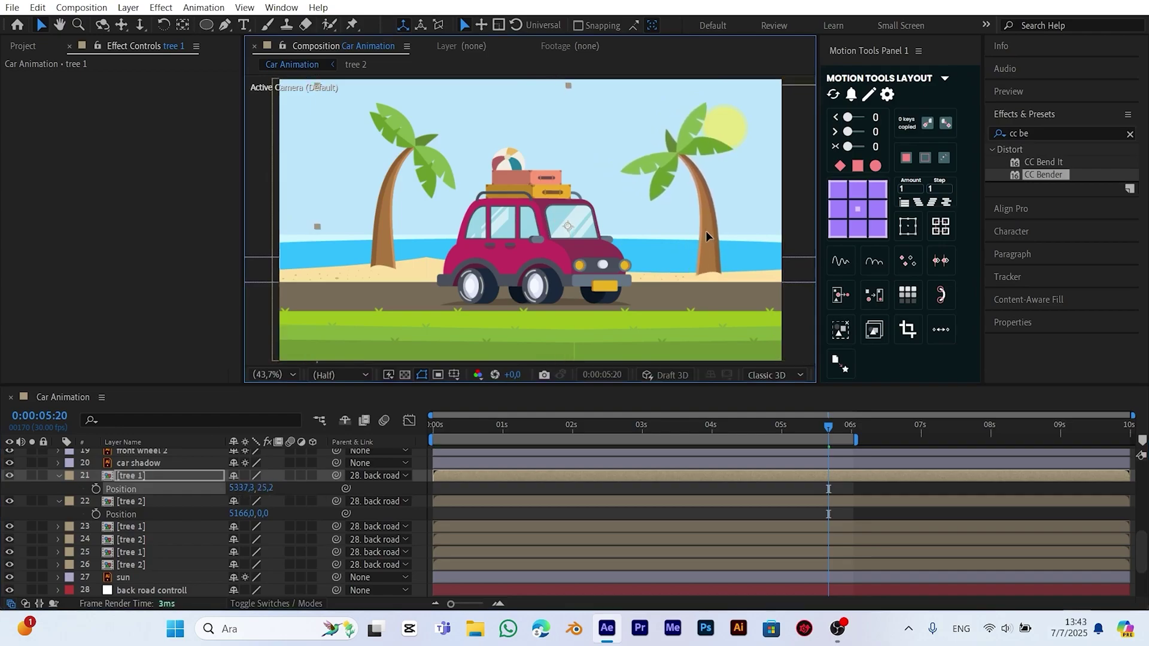
{"action": "left_click", "coordinate": [173, 501]}
{"action": "left_click_drag", "start_coordinate": [382, 240], "coordinate": [338, 246]}
Collapse the tree layers' properties and preview the passing trees from the start of the composition
{"action": "left_click_drag", "start_coordinate": [505, 424], "coordinate": [109, 438]}
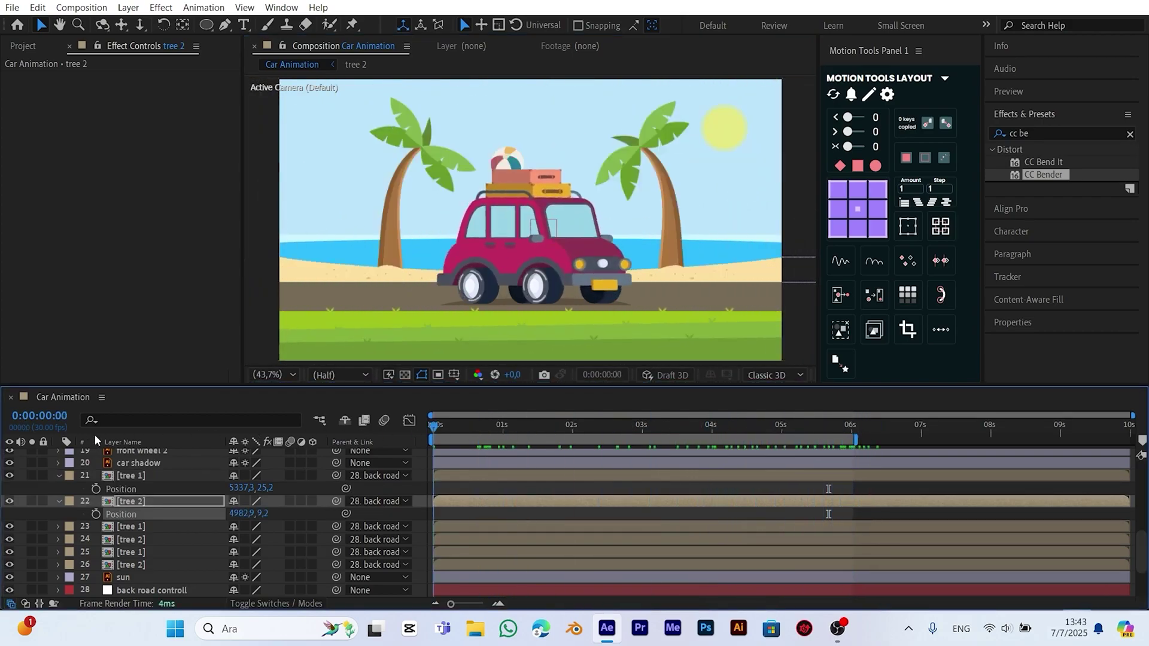
{"action": "left_click", "coordinate": [60, 476]}
{"action": "left_click", "coordinate": [60, 488]}
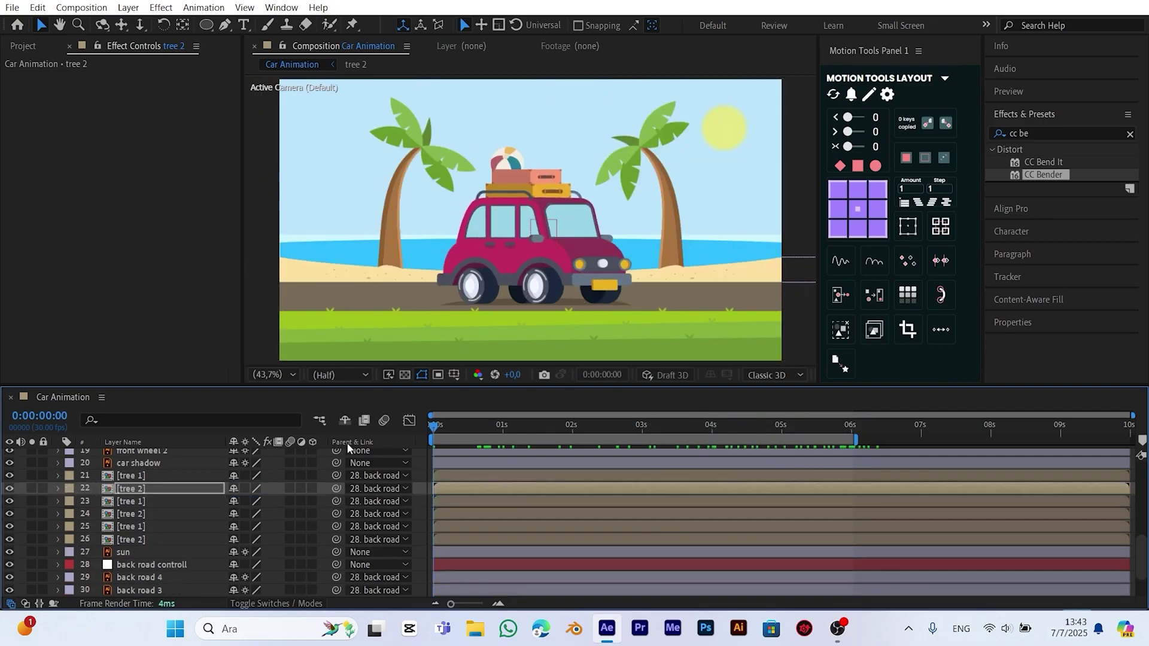
{"action": "key", "text": "space"}
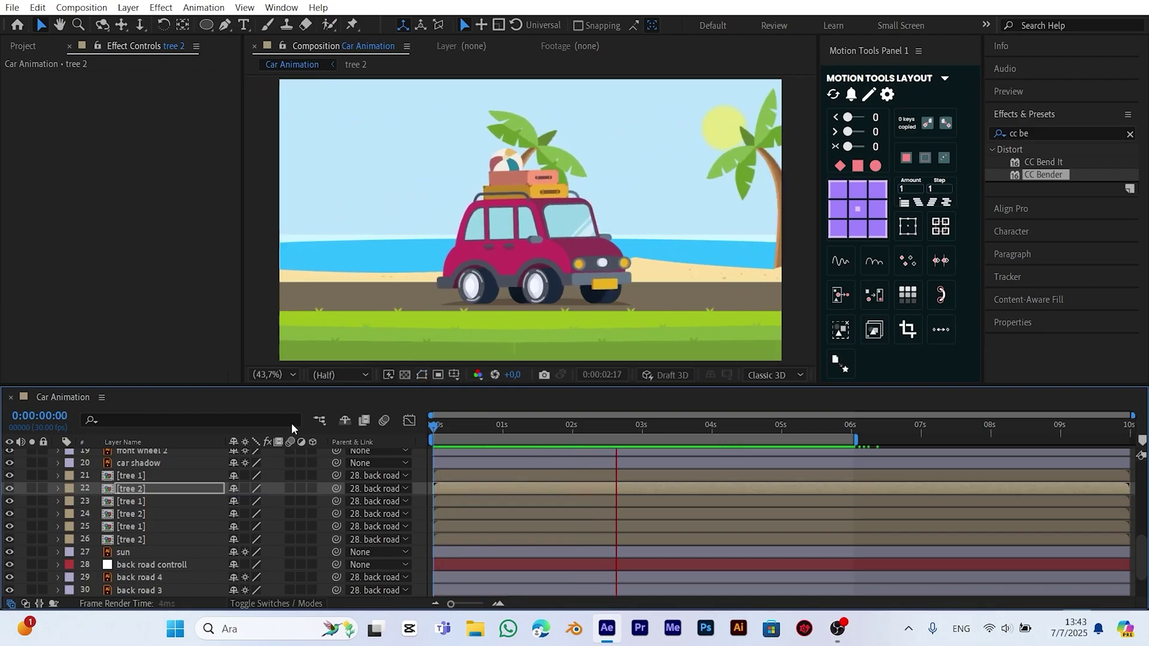
{"action": "key", "text": "space"}
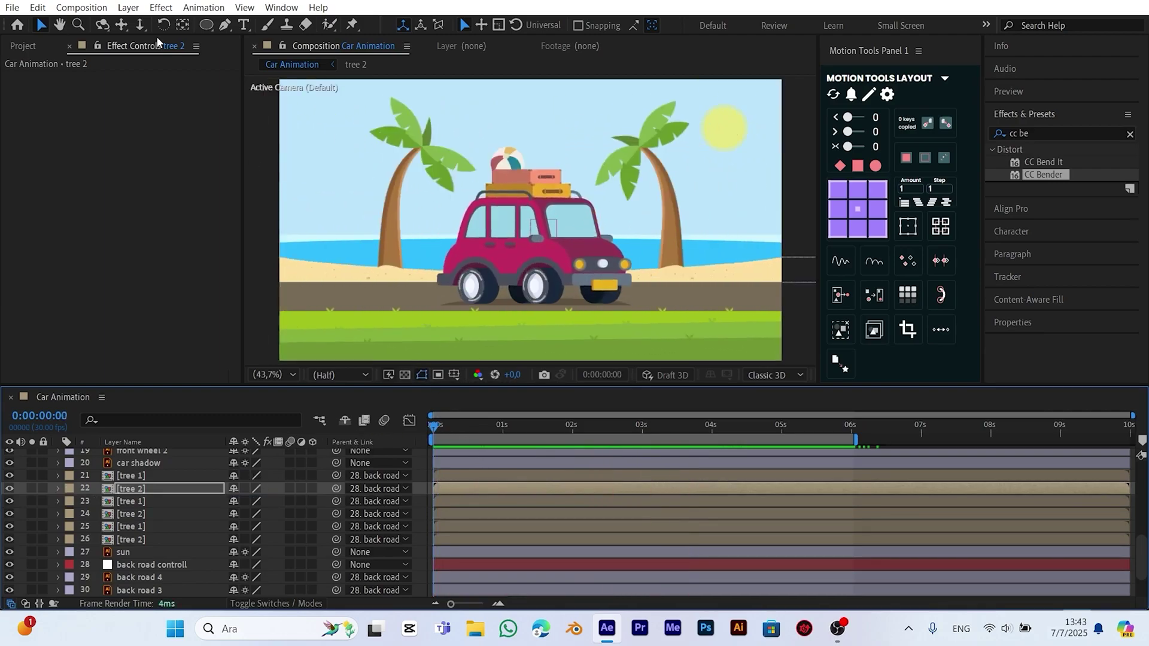
Create a null object above all layers and place it at the frame's right edge, level with the grass top
{"action": "left_click", "coordinate": [129, 7]}
{"action": "mouse_move", "coordinate": [150, 23]}
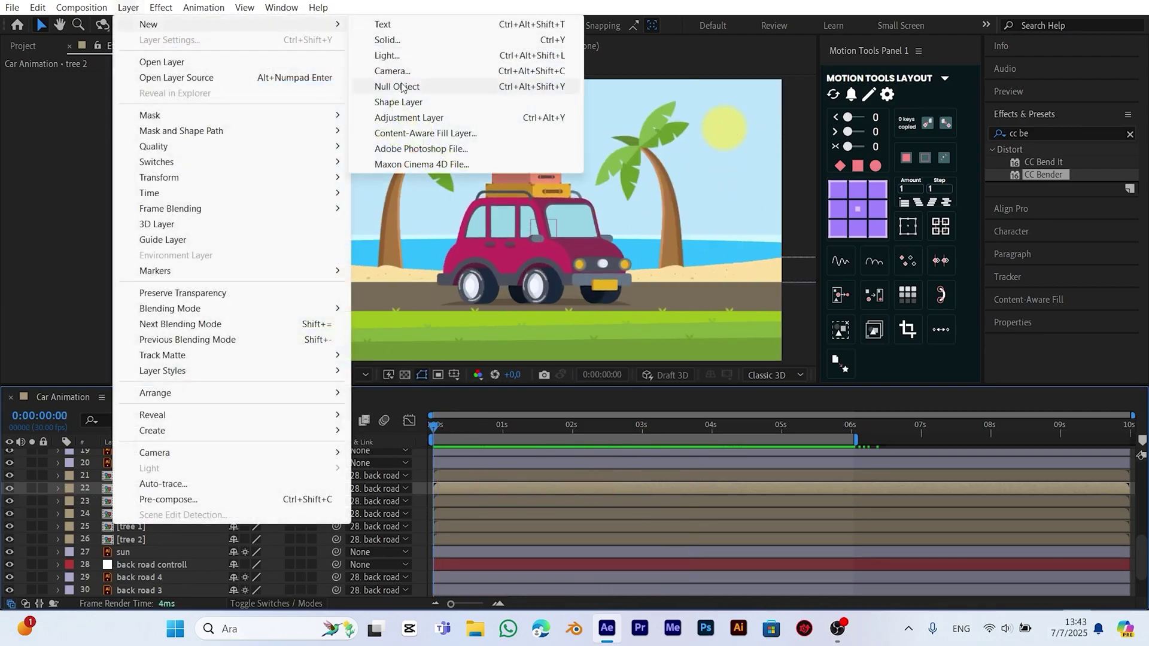
{"action": "left_click", "coordinate": [418, 86]}
{"action": "left_click_drag", "start_coordinate": [169, 487], "coordinate": [168, 450]}
{"action": "left_click_drag", "start_coordinate": [534, 222], "coordinate": [556, 232]}
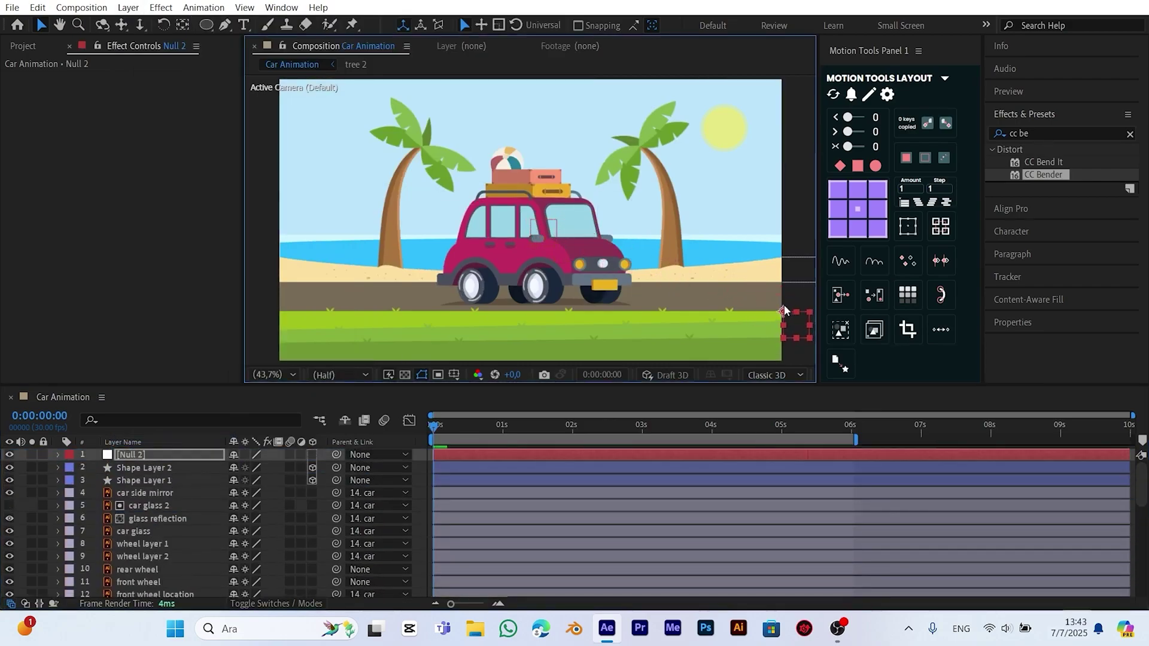
Keyframe the new null's Position at 1925.6, 892.4 at the start and -144.4, 892.4 at 0:00:01:00
{"action": "left_click", "coordinate": [174, 457]}
{"action": "key", "text": "p"}
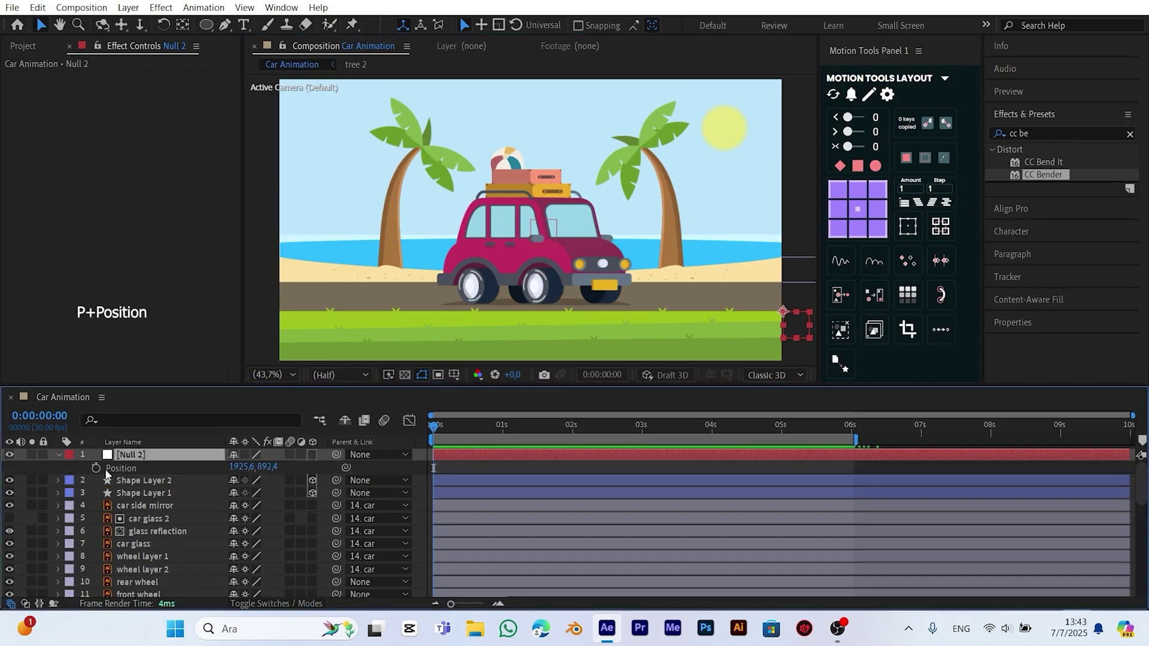
{"action": "left_click", "coordinate": [616, 372]}
{"action": "type", "text": "+30"}
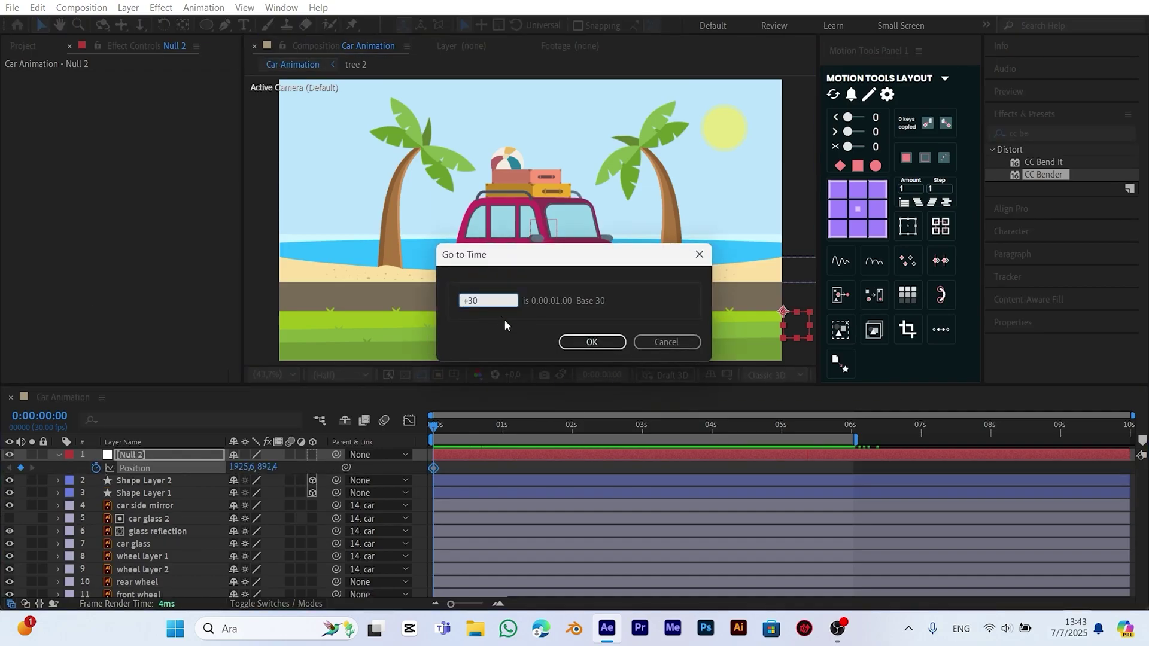
{"action": "left_click", "coordinate": [583, 342]}
{"action": "left_click_drag", "start_coordinate": [245, 470], "coordinate": [189, 470]}
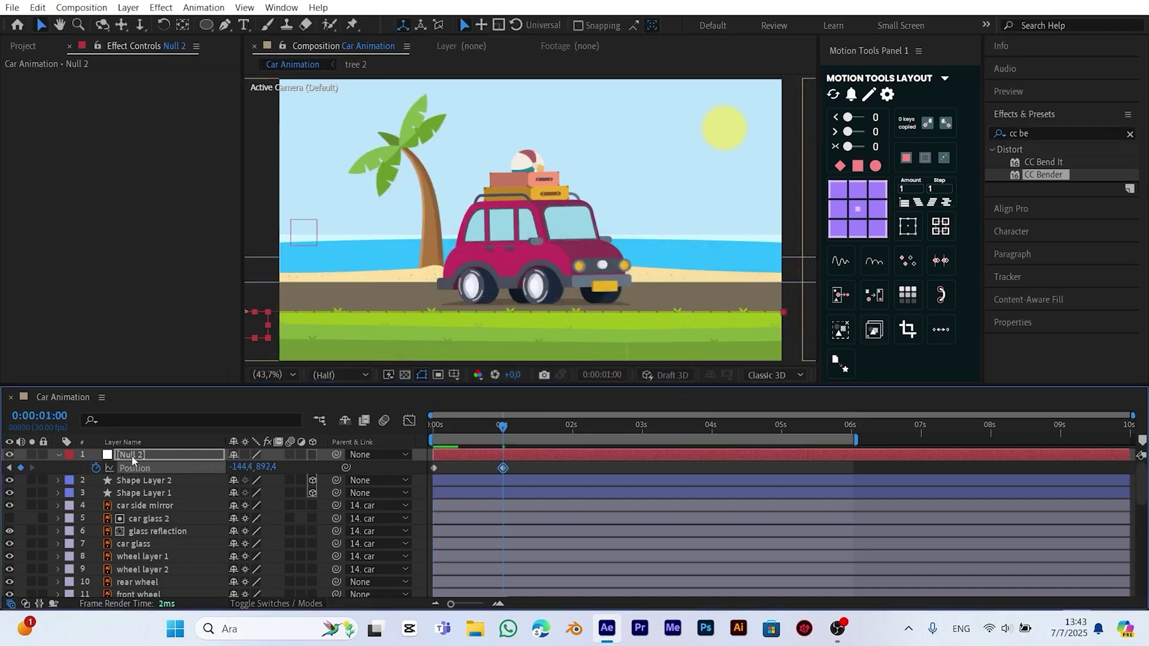
Back at the first frame, duplicate the uppermost tree 1 and tree 2 layers and move the copies above the new null
{"action": "left_click", "coordinate": [432, 424]}
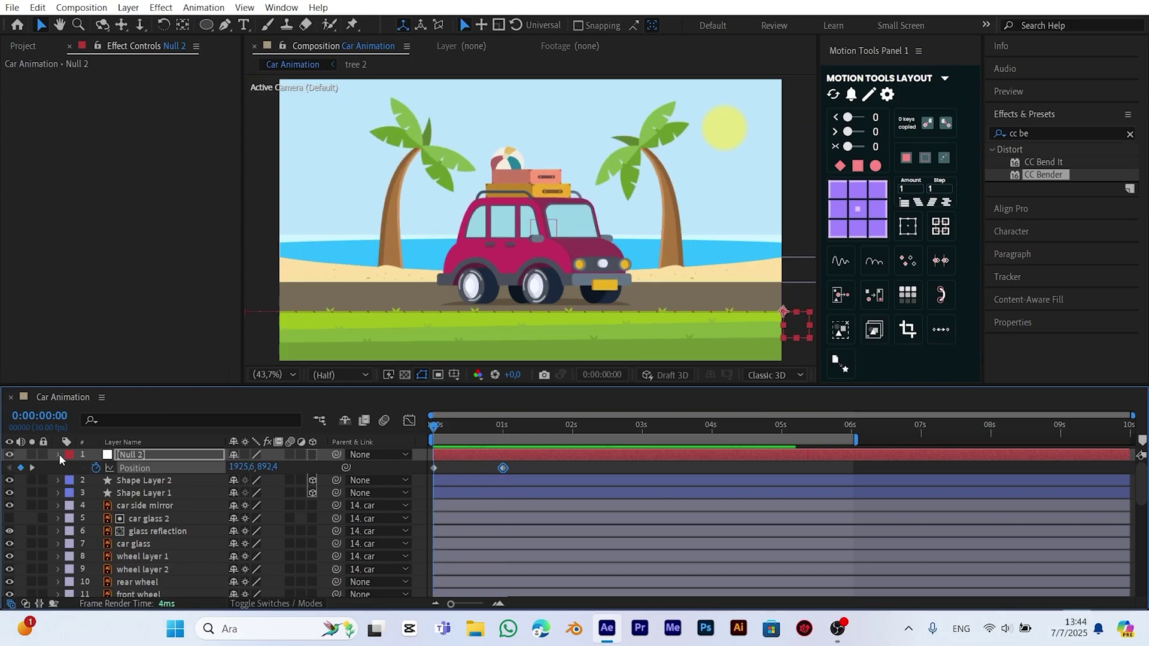
{"action": "scroll", "coordinate": [59, 454], "scroll_direction": "down", "scroll_amount": 2}
{"action": "scroll", "coordinate": [87, 486], "scroll_direction": "down", "scroll_amount": 4}
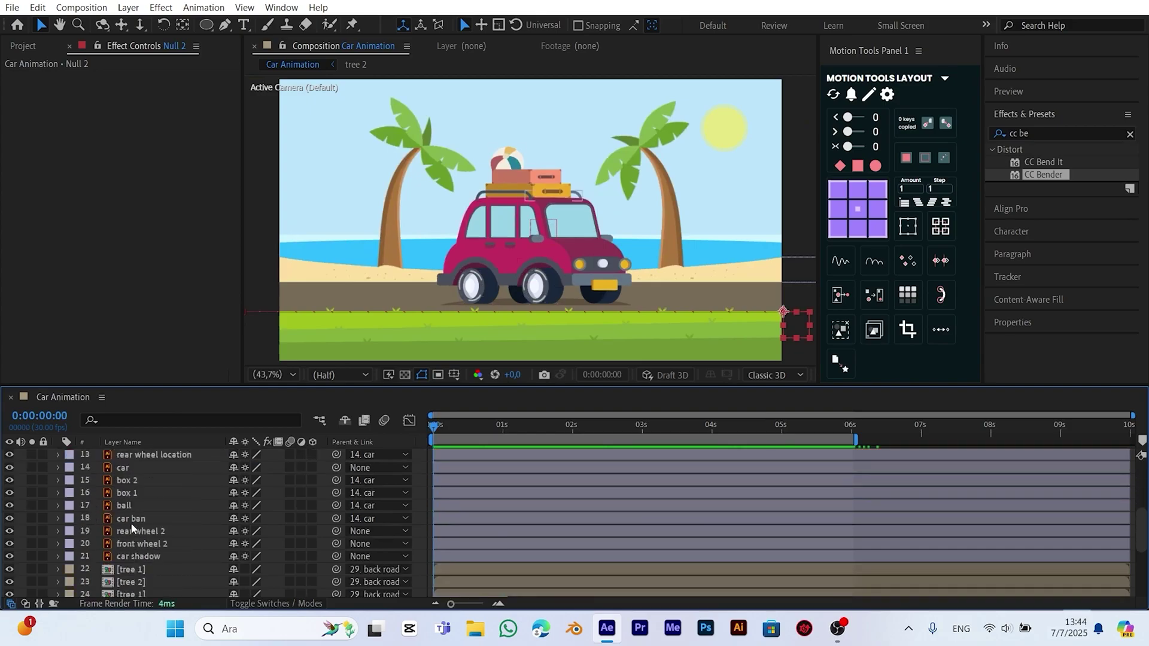
{"action": "left_click", "coordinate": [135, 568]}
{"action": "left_click", "coordinate": [140, 582], "text": "shift"}
{"action": "left_click", "coordinate": [37, 7]}
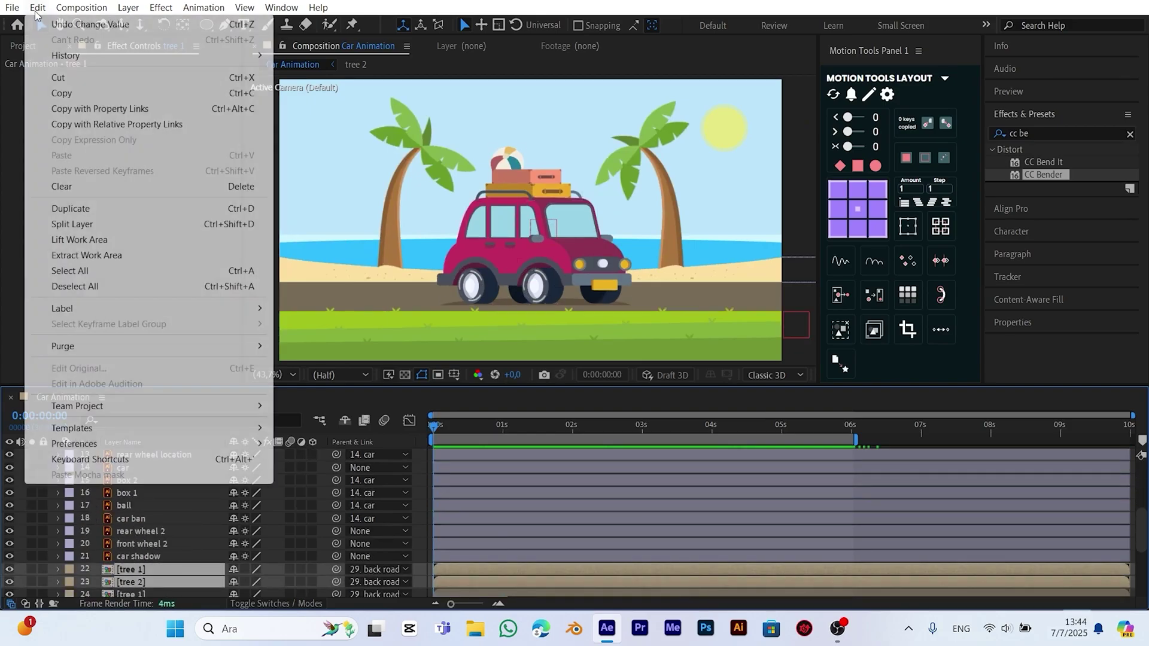
{"action": "left_click", "coordinate": [70, 208]}
{"action": "left_click_drag", "start_coordinate": [137, 574], "coordinate": [153, 453]}
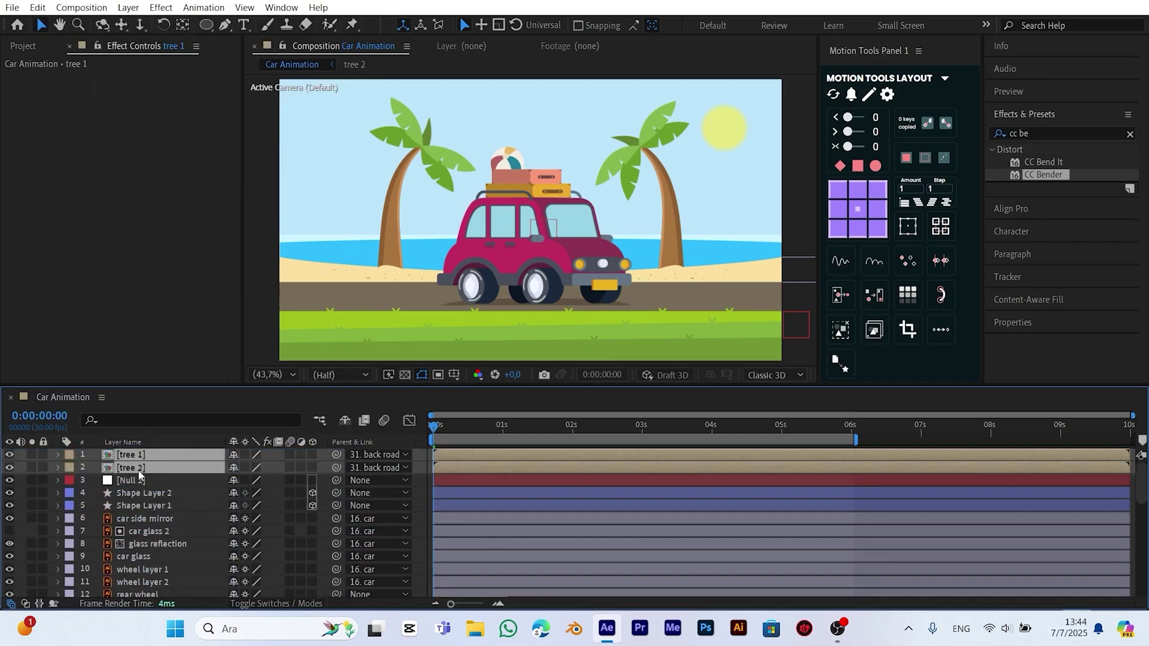
Shift the topmost tree 1 and tree 2 layers together into the frame, to Positions 157.3, 25.2 and -197.1, 9.2
{"action": "left_click", "coordinate": [137, 470]}
{"action": "left_click", "coordinate": [153, 454], "text": "shift"}
{"action": "scroll", "coordinate": [395, 325], "scroll_direction": "down", "scroll_amount": 2}
{"action": "left_click", "coordinate": [265, 373]}
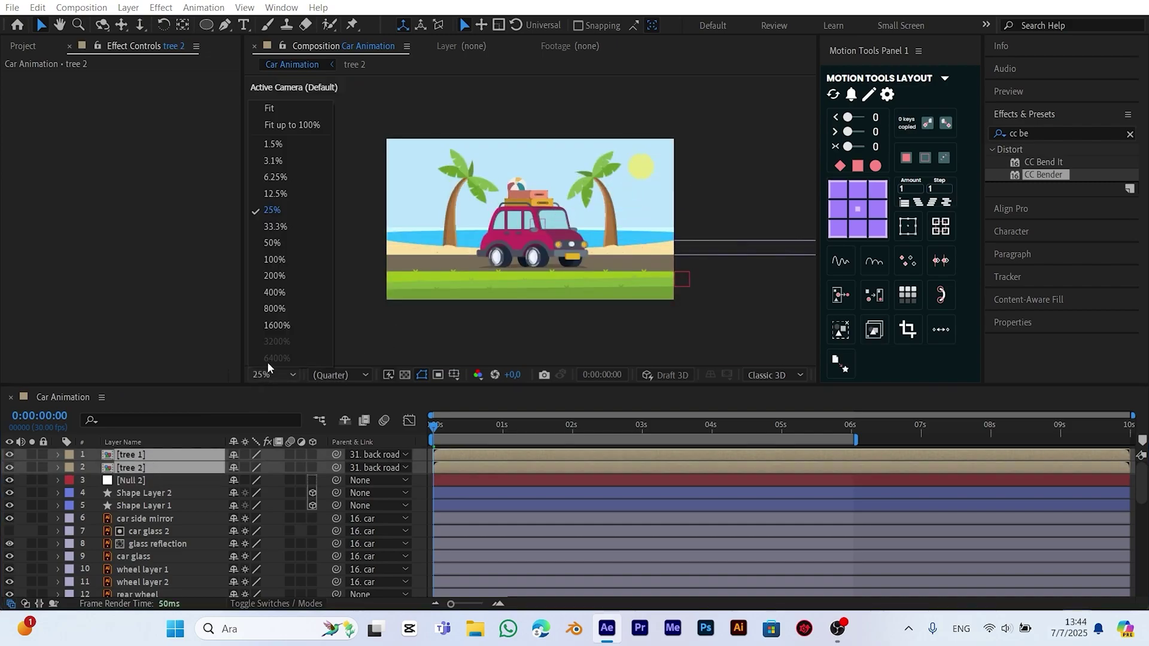
{"action": "left_click", "coordinate": [307, 125]}
{"action": "key", "text": "p"}
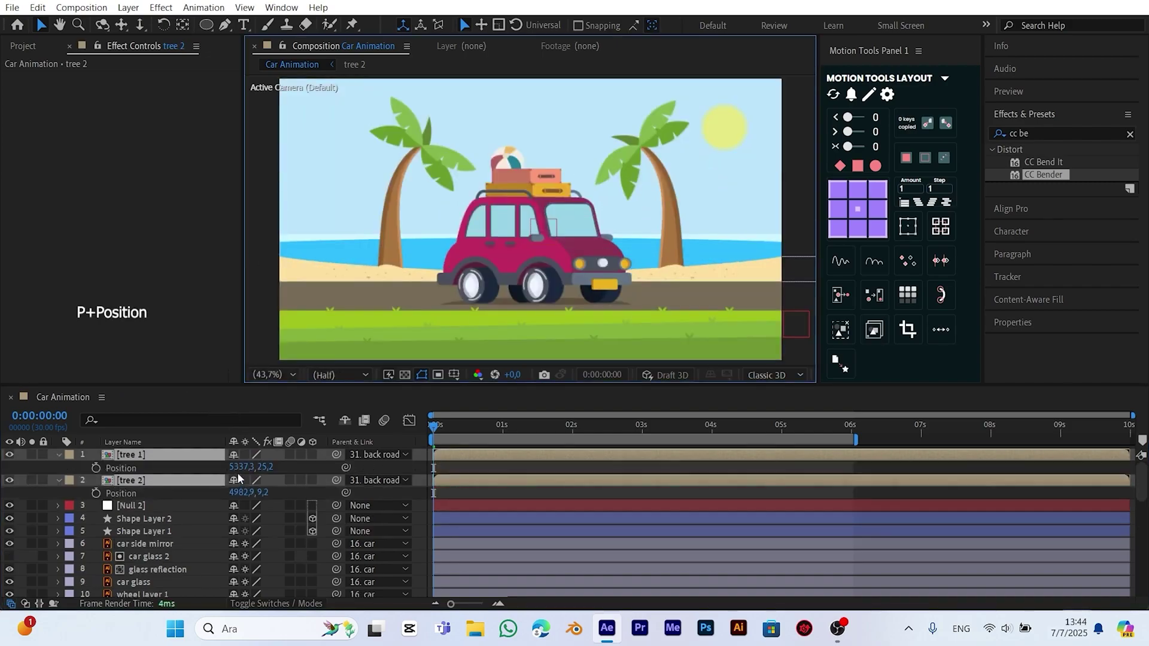
{"action": "left_click_drag", "start_coordinate": [238, 468], "coordinate": [187, 470]}
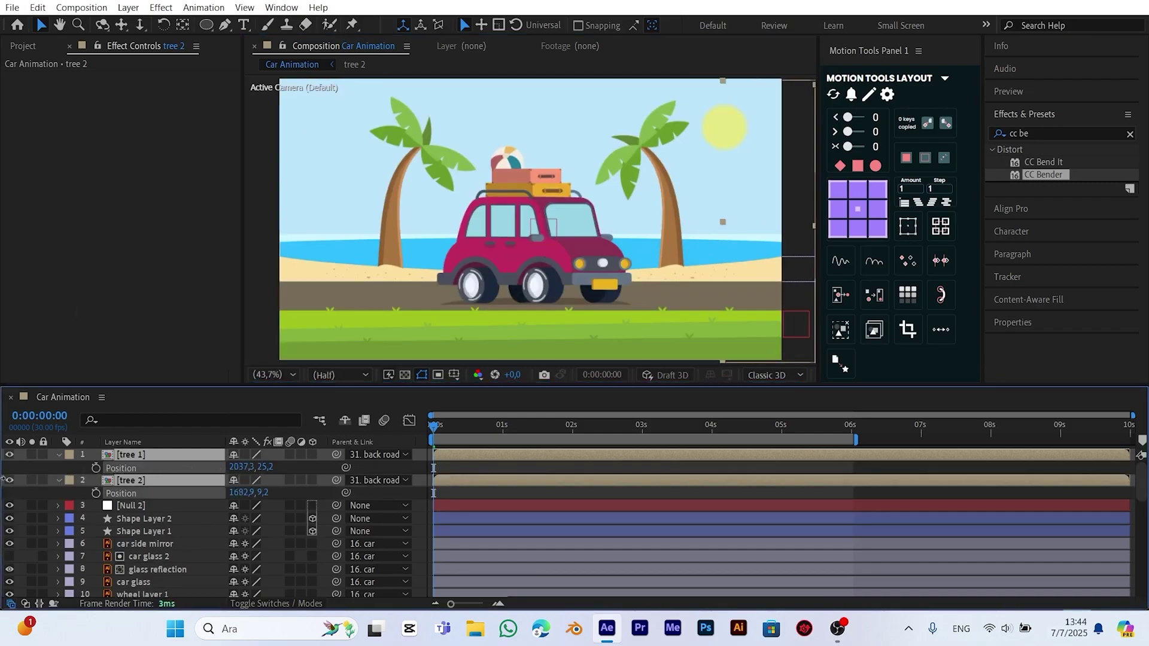
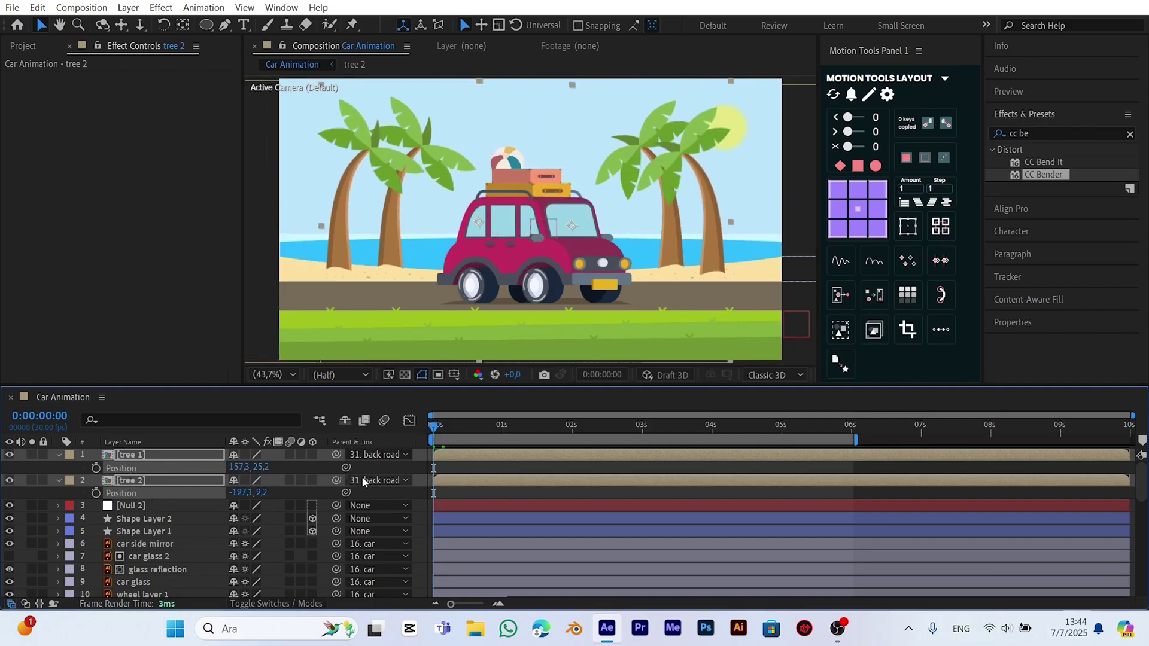
Scale the topmost tree 2 layer to 126% and place its trunk base on the foreground grass
{"action": "left_click", "coordinate": [322, 489]}
{"action": "left_click", "coordinate": [152, 482]}
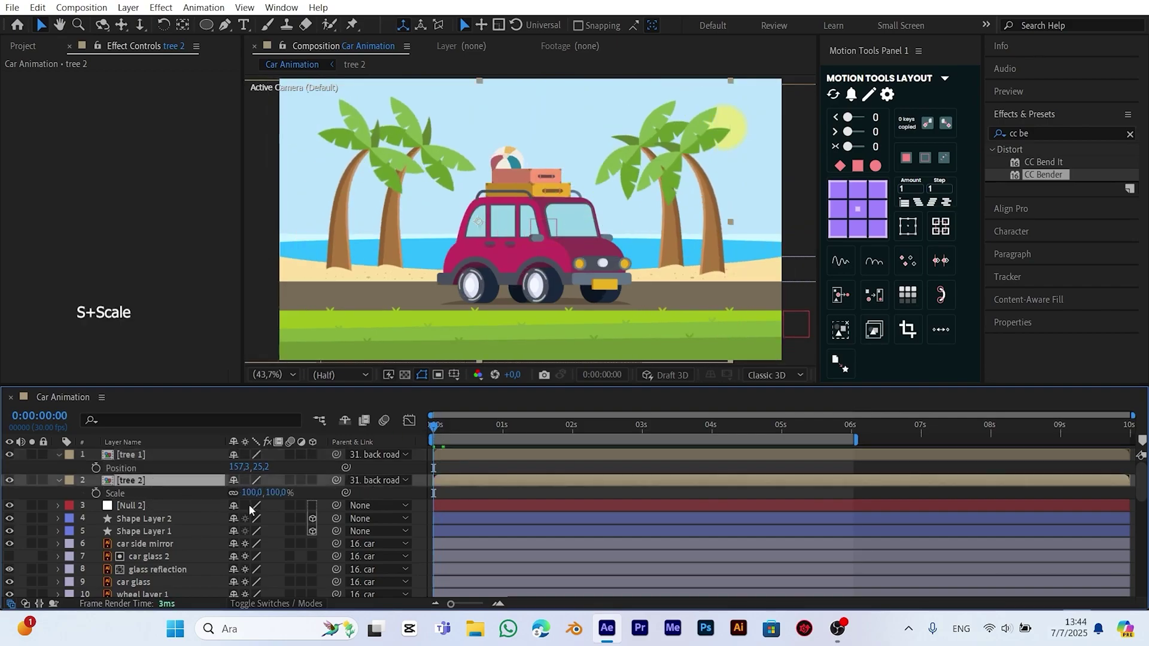
{"action": "left_click_drag", "start_coordinate": [248, 493], "coordinate": [433, 267]}
{"action": "left_click", "coordinate": [318, 240]}
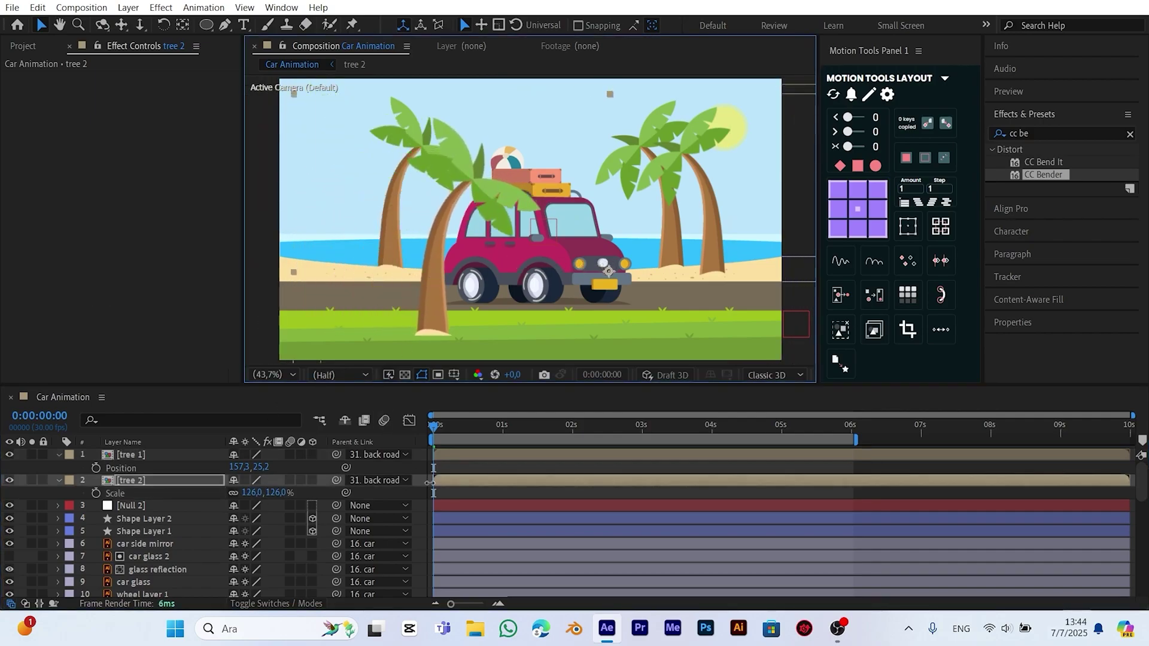
Shift the topmost tree 1 and tree 2 layers in time to start at about 0:00:01:00
{"action": "left_click_drag", "start_coordinate": [439, 430], "coordinate": [503, 428]}
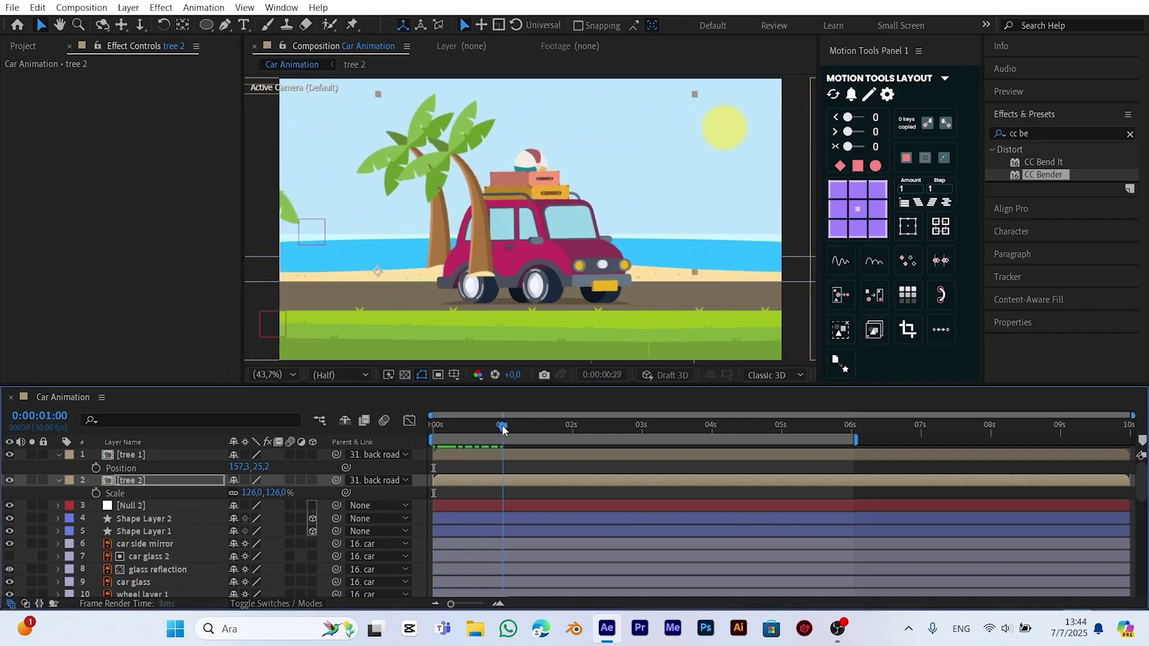
{"action": "left_click", "coordinate": [469, 455], "text": "ctrl"}
{"action": "left_click_drag", "start_coordinate": [457, 480], "coordinate": [523, 483]}
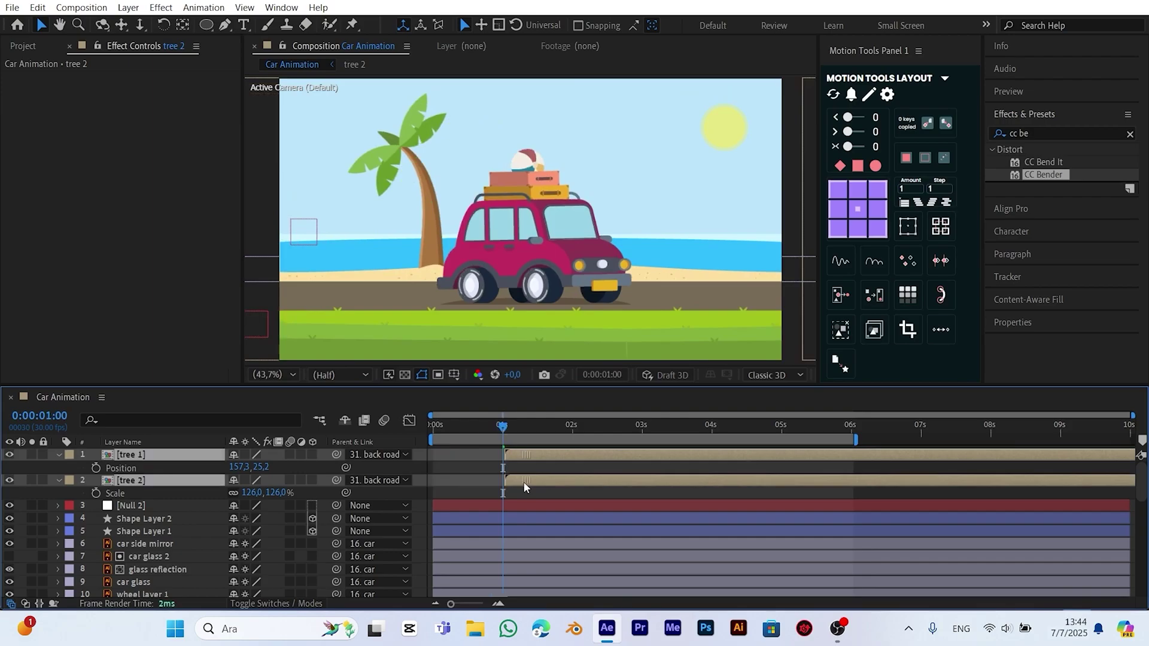
Move the foreground tree 2 beyond the frame's right edge by setting its Position to 2741.8, 201.4
{"action": "left_click_drag", "start_coordinate": [502, 427], "coordinate": [513, 428]}
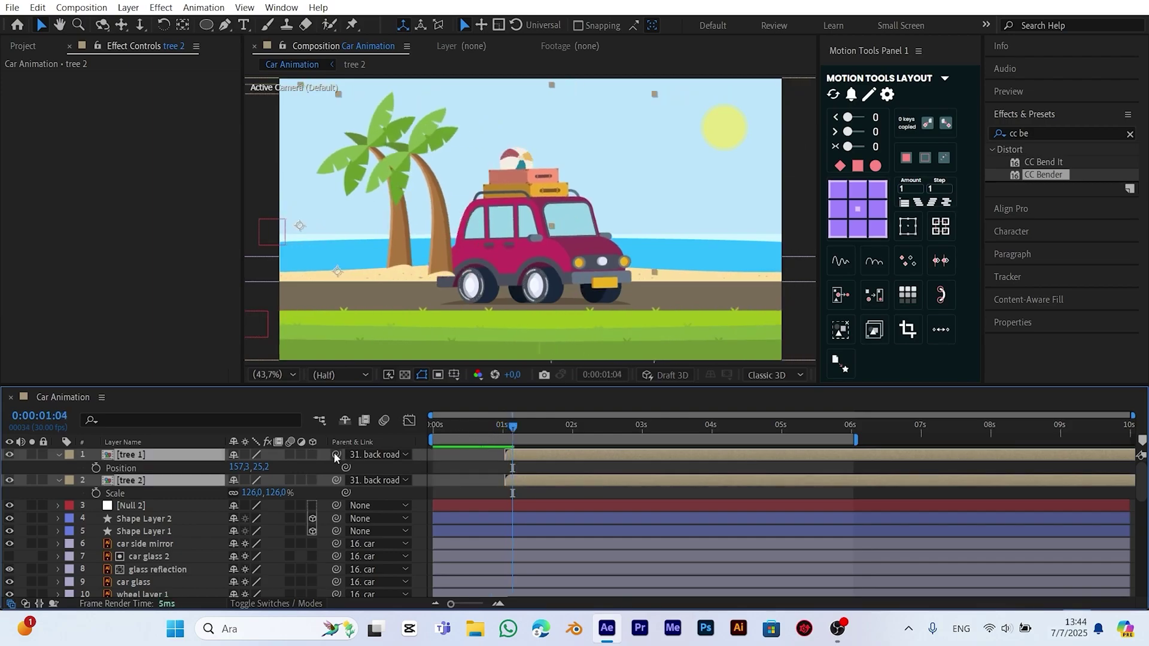
{"action": "left_click", "coordinate": [174, 483]}
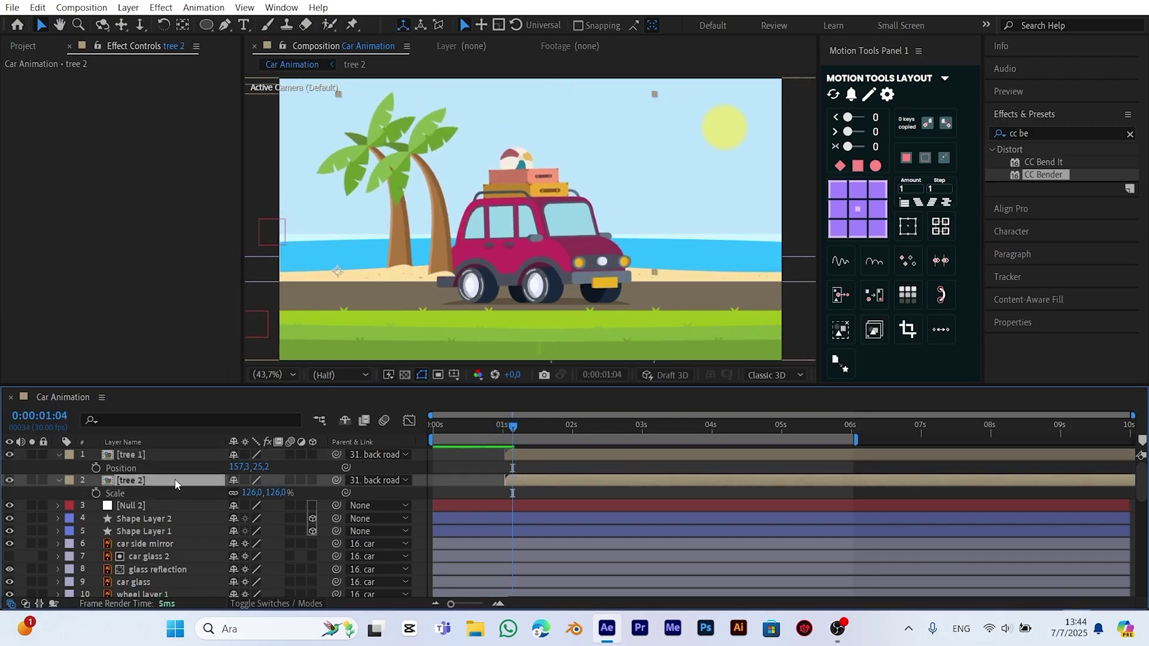
{"action": "key", "text": "p"}
{"action": "left_click_drag", "start_coordinate": [237, 492], "coordinate": [338, 483]}
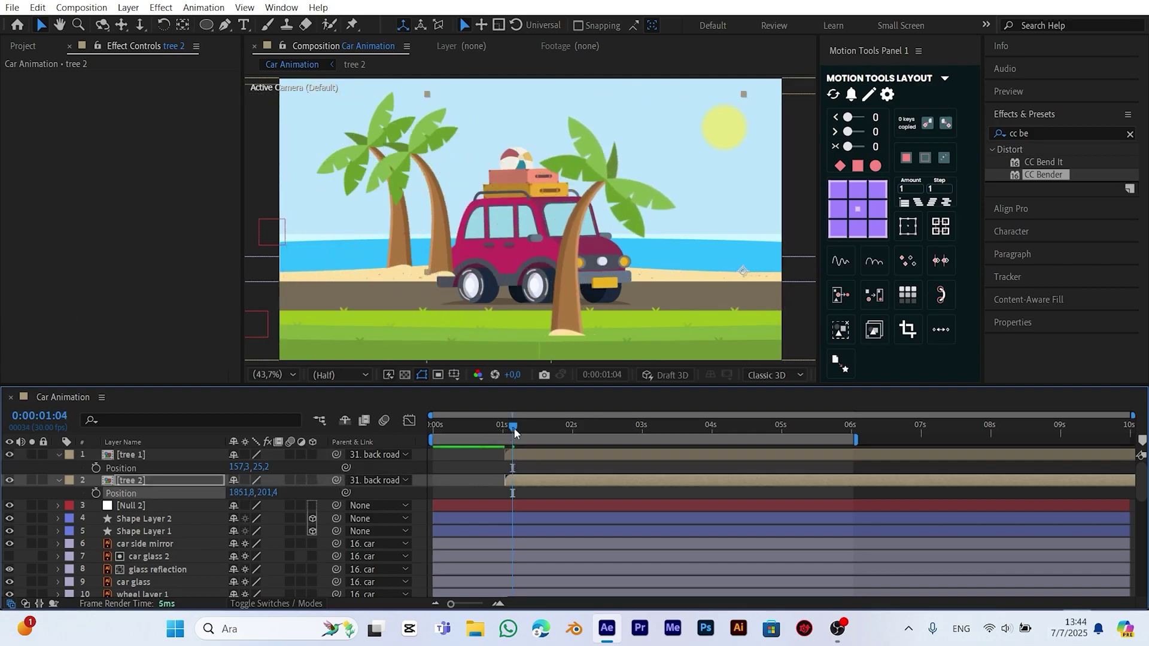
{"action": "left_click_drag", "start_coordinate": [514, 427], "coordinate": [505, 429]}
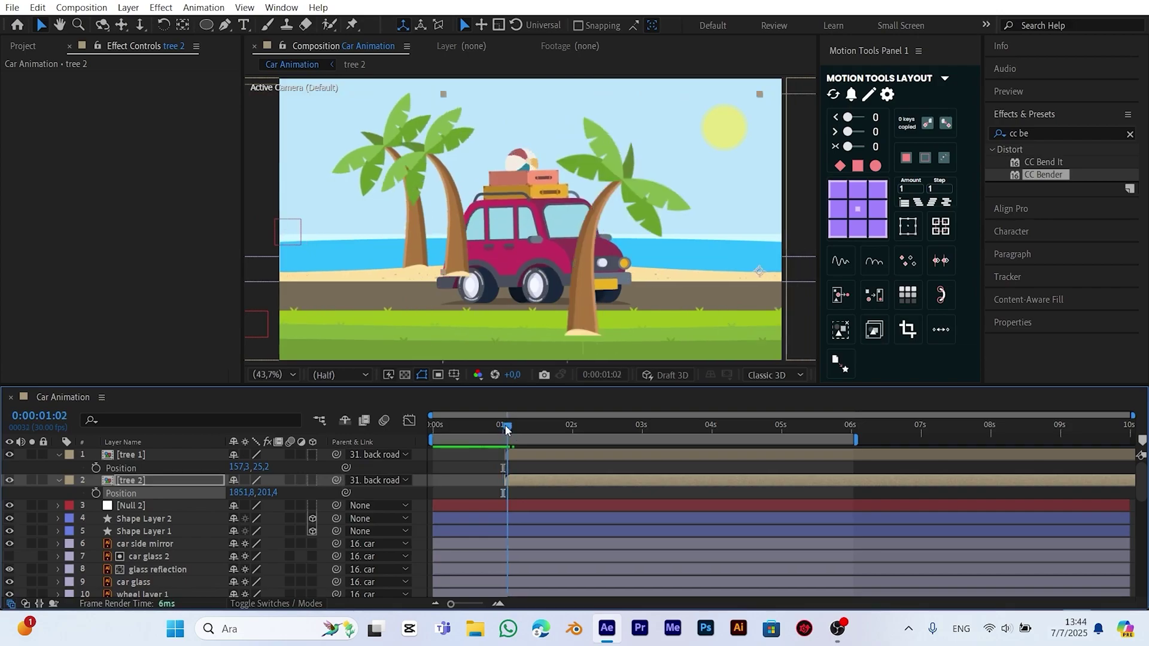
{"action": "left_click_drag", "start_coordinate": [238, 492], "coordinate": [294, 481]}
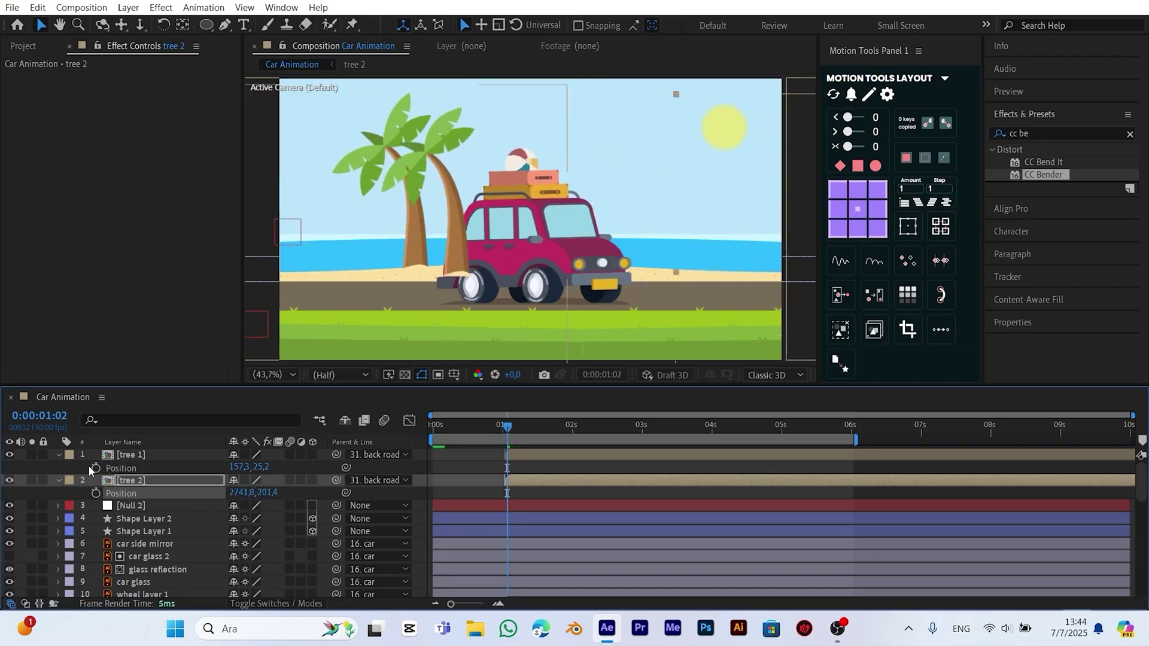
Parent the foreground tree 2 layer to Null 2 and collapse its Position property
{"action": "left_click", "coordinate": [128, 482]}
{"action": "left_click", "coordinate": [374, 480]}
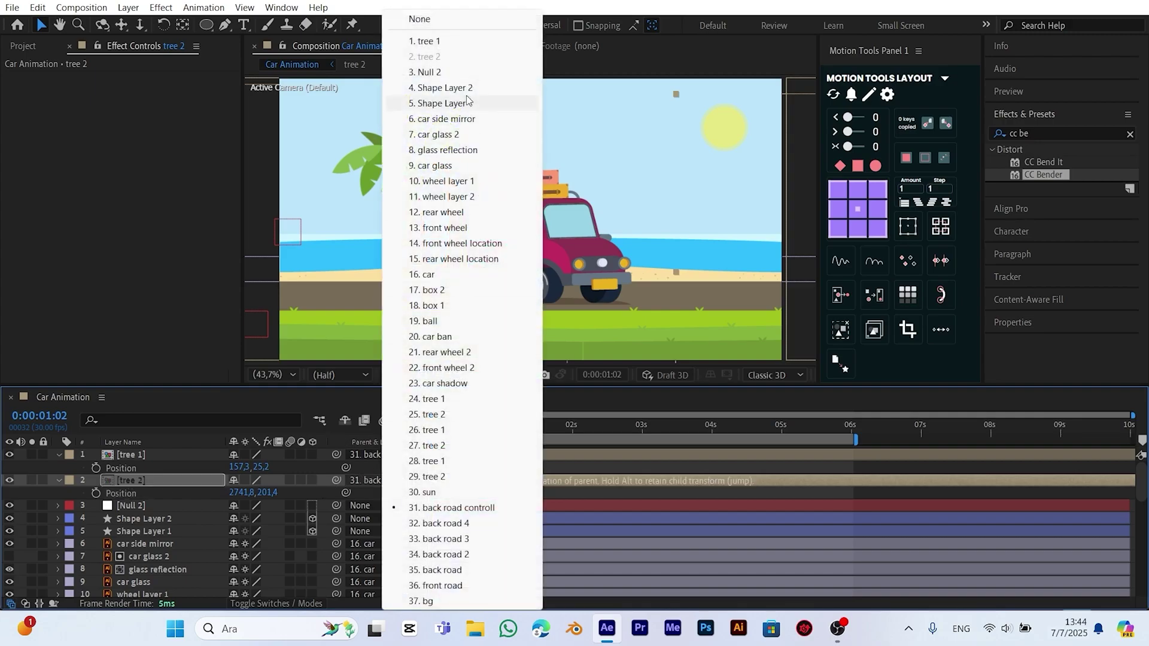
{"action": "left_click", "coordinate": [460, 72]}
{"action": "left_click", "coordinate": [505, 440]}
{"action": "key", "text": "p"}
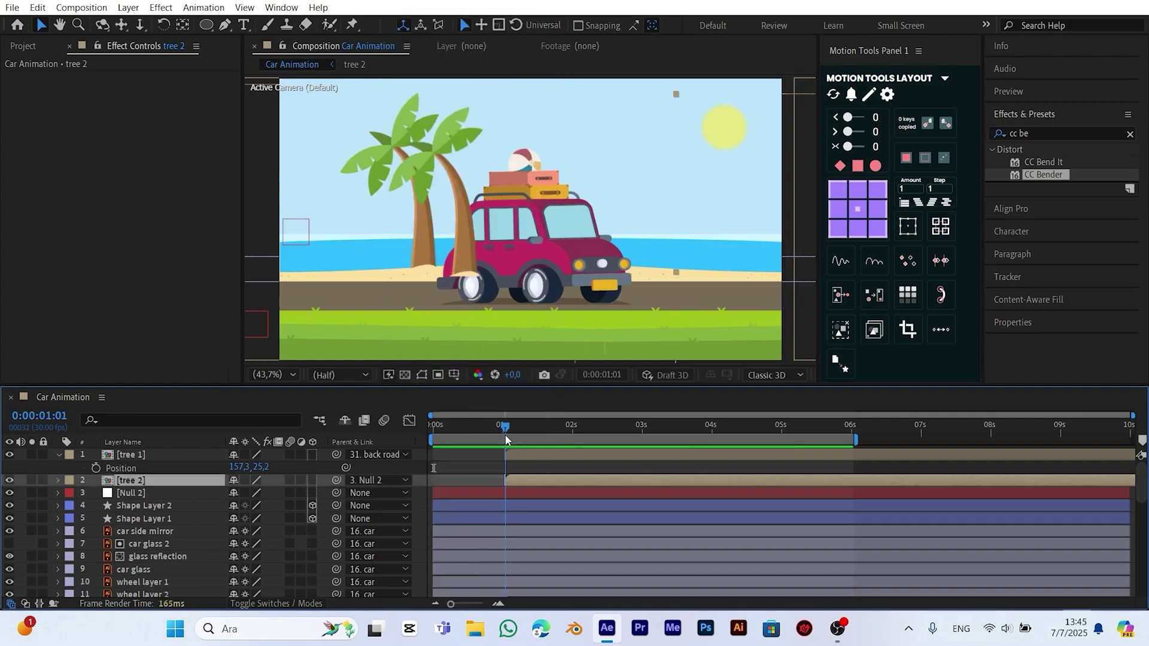
Reveal Null 2's Position keyframes, shift the null layer to start at 0:00:01:01, and preview the animation
{"action": "left_click", "coordinate": [128, 494]}
{"action": "key", "text": "p"}
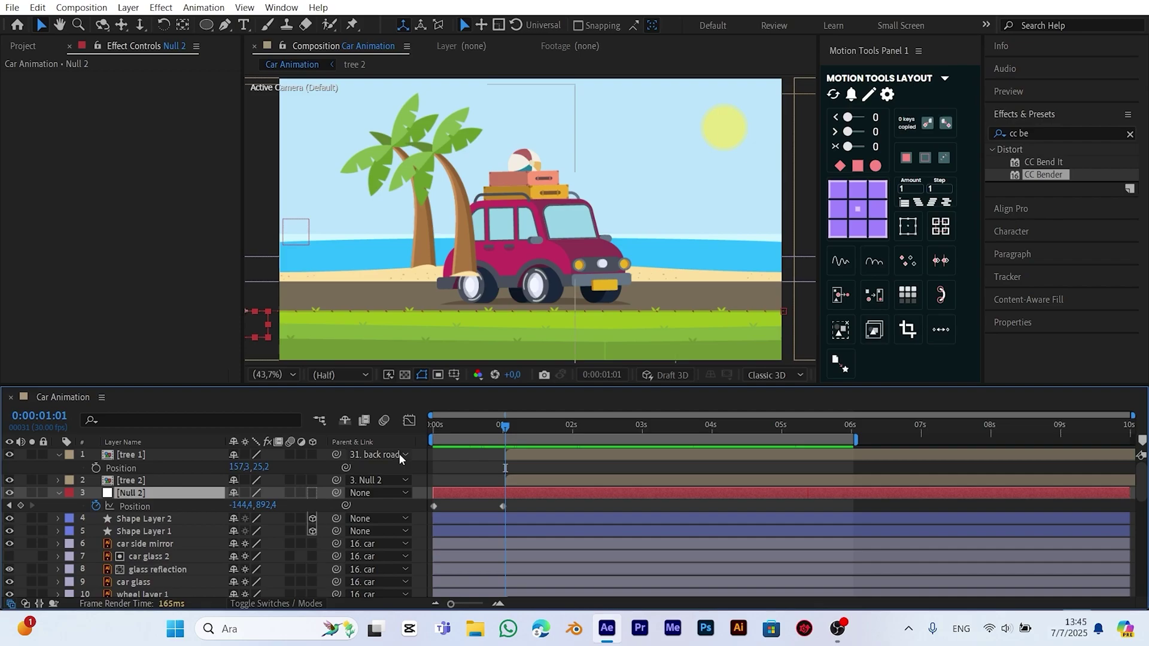
{"action": "left_click_drag", "start_coordinate": [500, 429], "coordinate": [433, 452]}
{"action": "left_click_drag", "start_coordinate": [445, 493], "coordinate": [521, 493]}
{"action": "key", "text": "space"}
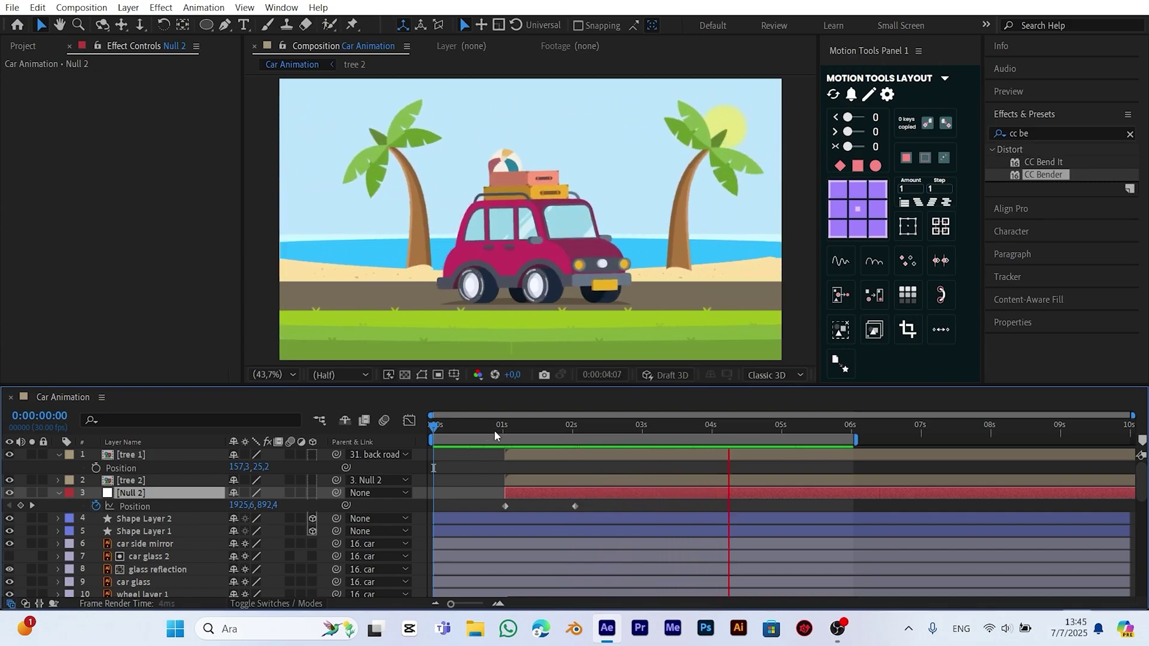
At 0:00:01:01, set the foreground tree 2's Position to 1209.5, -151.0, just outside the frame's right edge, and preview the motion
{"action": "left_click_drag", "start_coordinate": [525, 430], "coordinate": [505, 429]}
{"action": "left_click", "coordinate": [173, 481]}
{"action": "scroll", "coordinate": [565, 259], "scroll_direction": "down", "scroll_amount": 4}
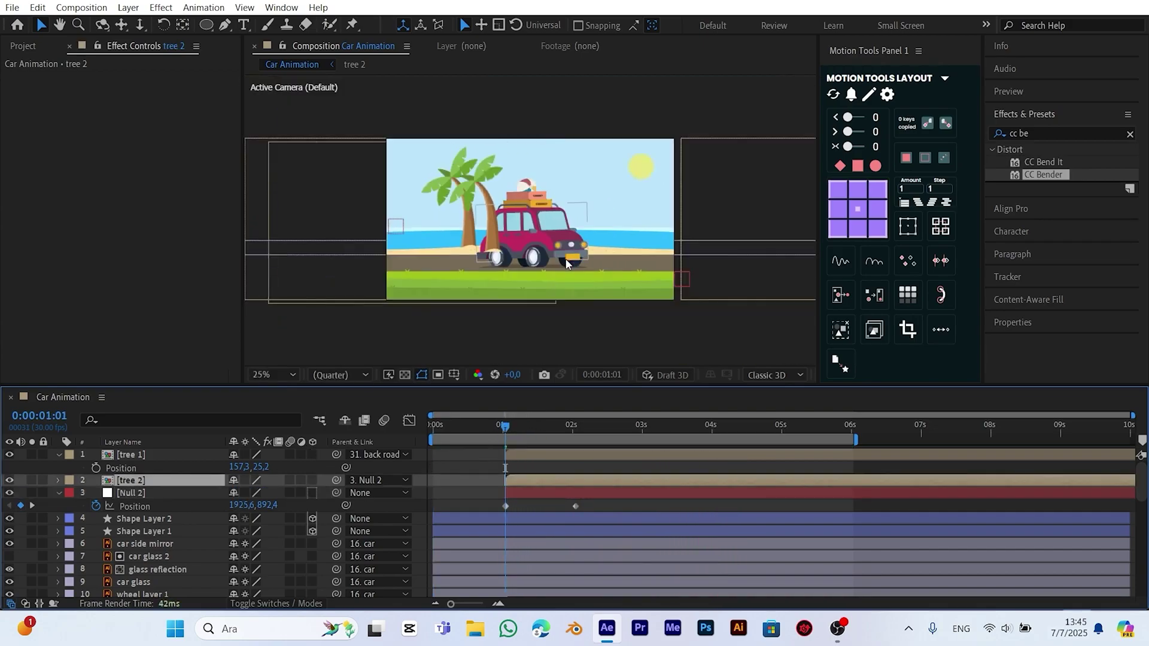
{"action": "key", "text": "p"}
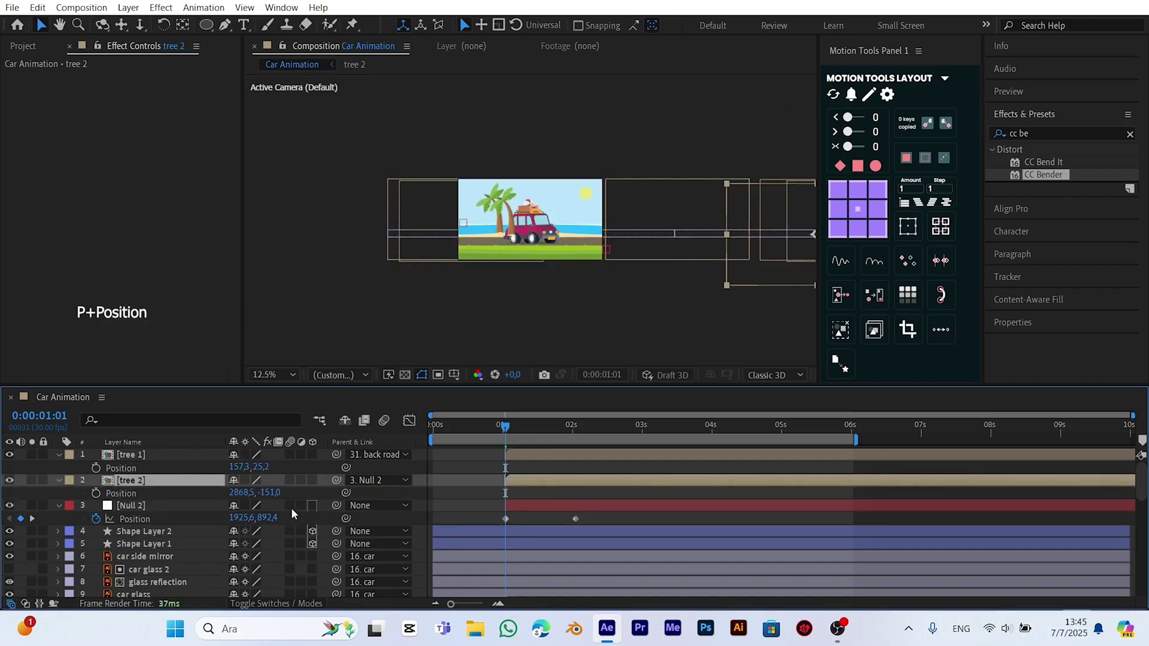
{"action": "left_click", "coordinate": [121, 493]}
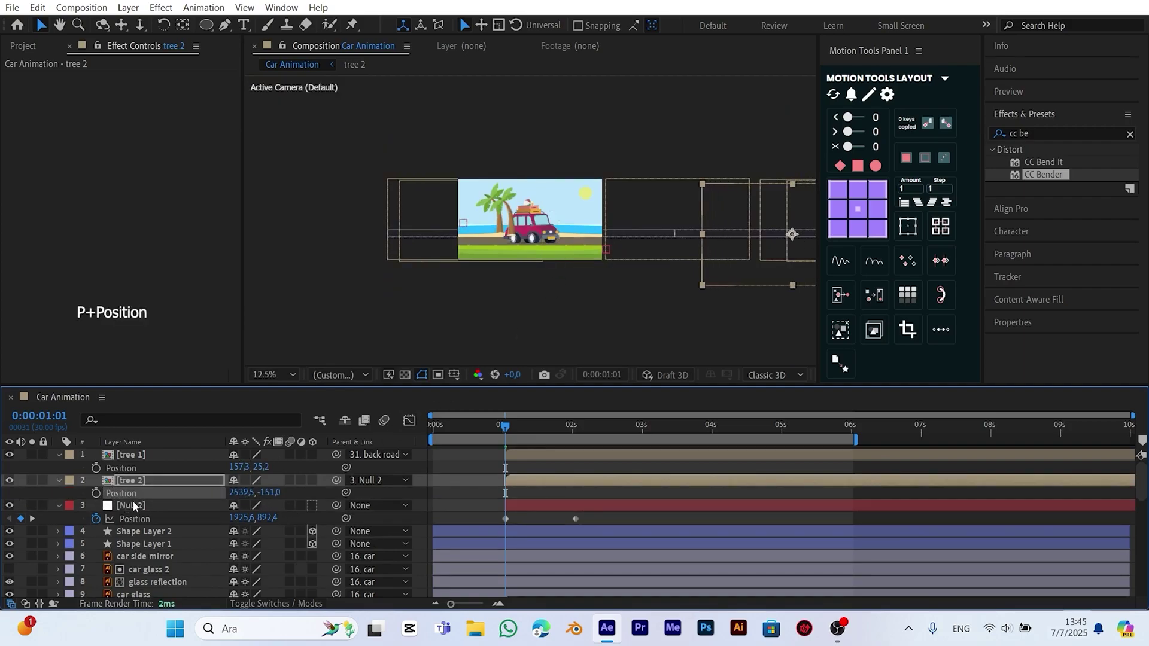
{"action": "left_click_drag", "start_coordinate": [242, 494], "coordinate": [137, 494]}
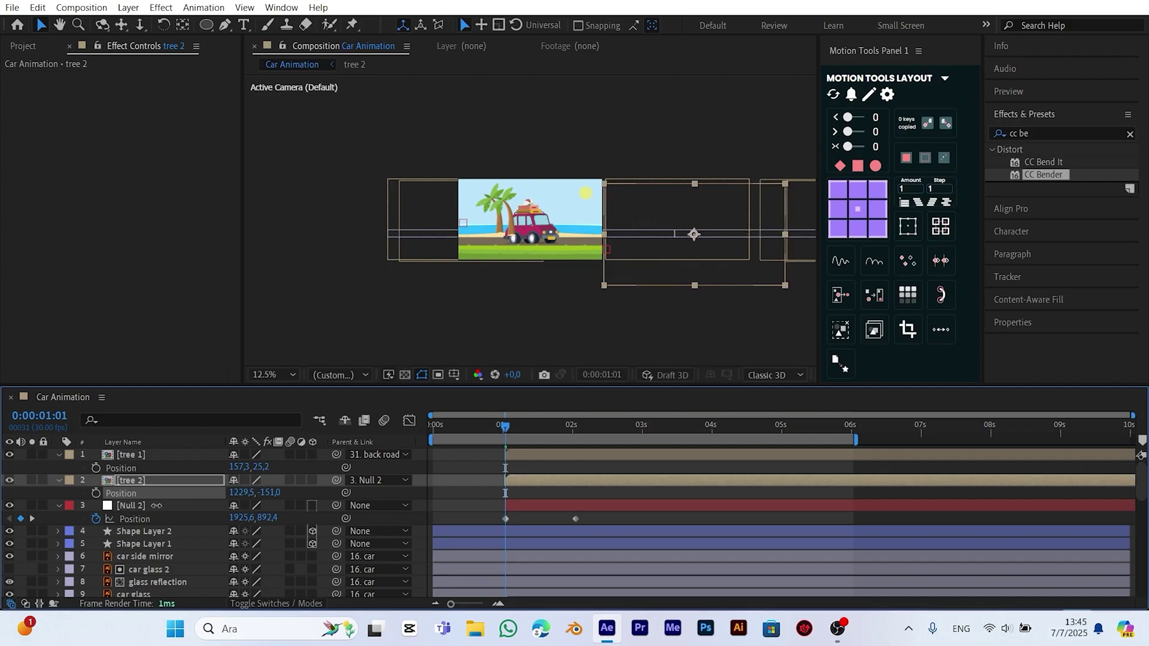
{"action": "left_click", "coordinate": [270, 373]}
{"action": "left_click", "coordinate": [268, 128]}
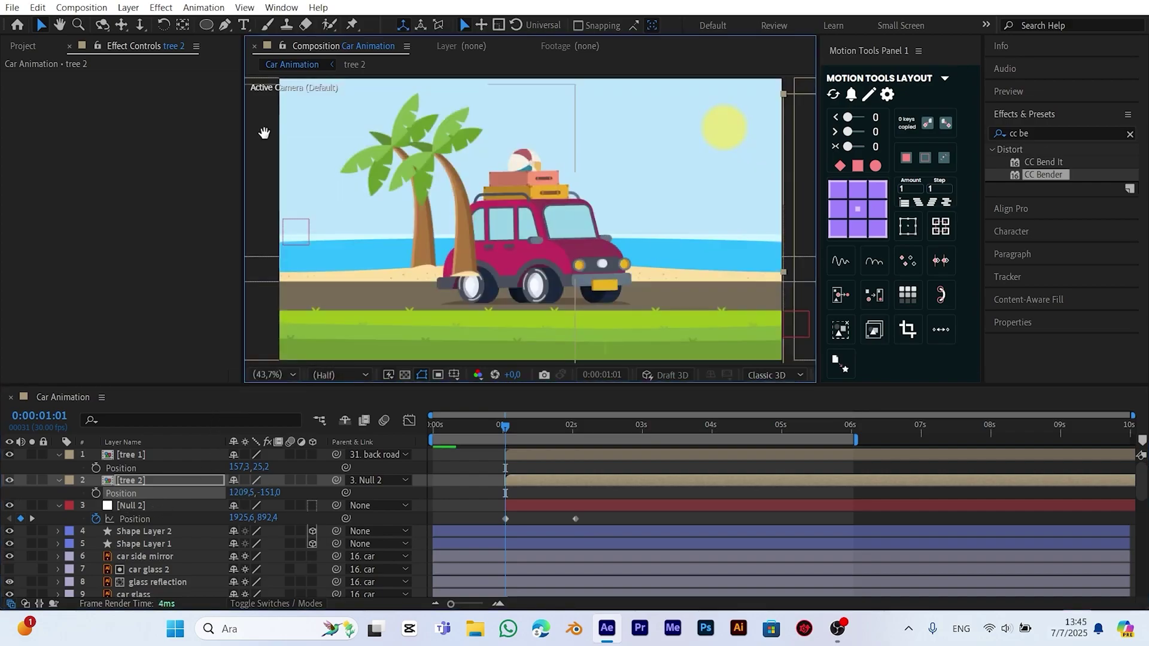
{"action": "key", "text": "space"}
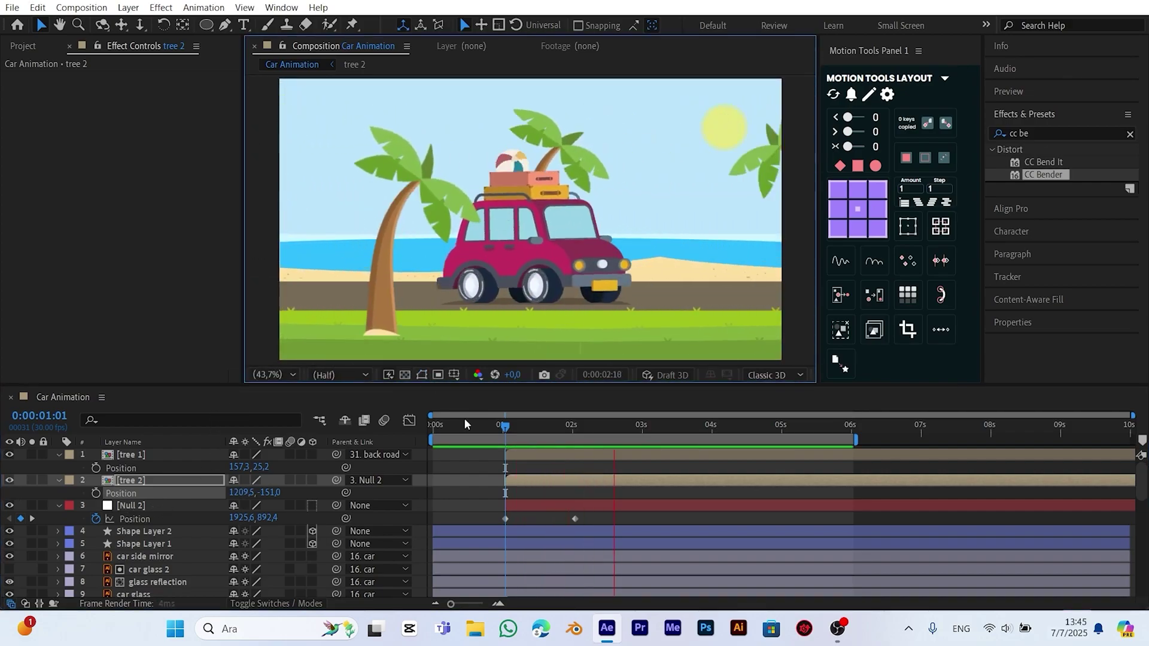
Set Null 2's end Position keyframe at 0:00:02:01 to -984.4, 892.4 and check the motion near its start
{"action": "left_click_drag", "start_coordinate": [523, 428], "coordinate": [576, 437]}
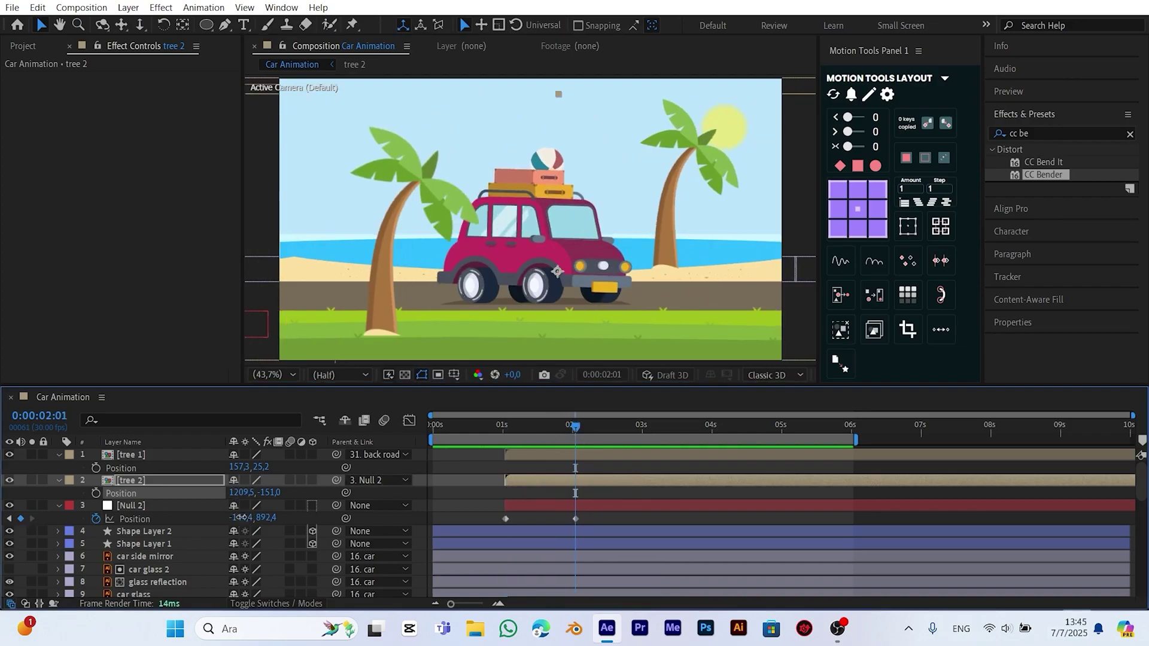
{"action": "left_click_drag", "start_coordinate": [241, 517], "coordinate": [184, 516]}
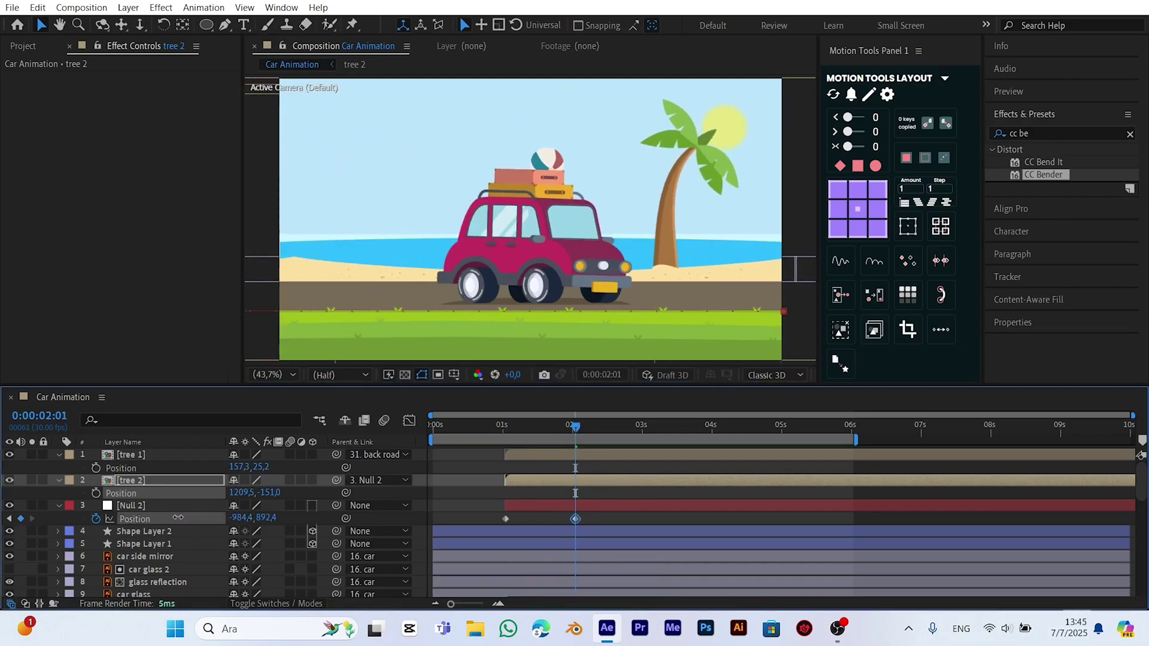
{"action": "left_click", "coordinate": [178, 517]}
{"action": "left_click_drag", "start_coordinate": [543, 424], "coordinate": [512, 432]}
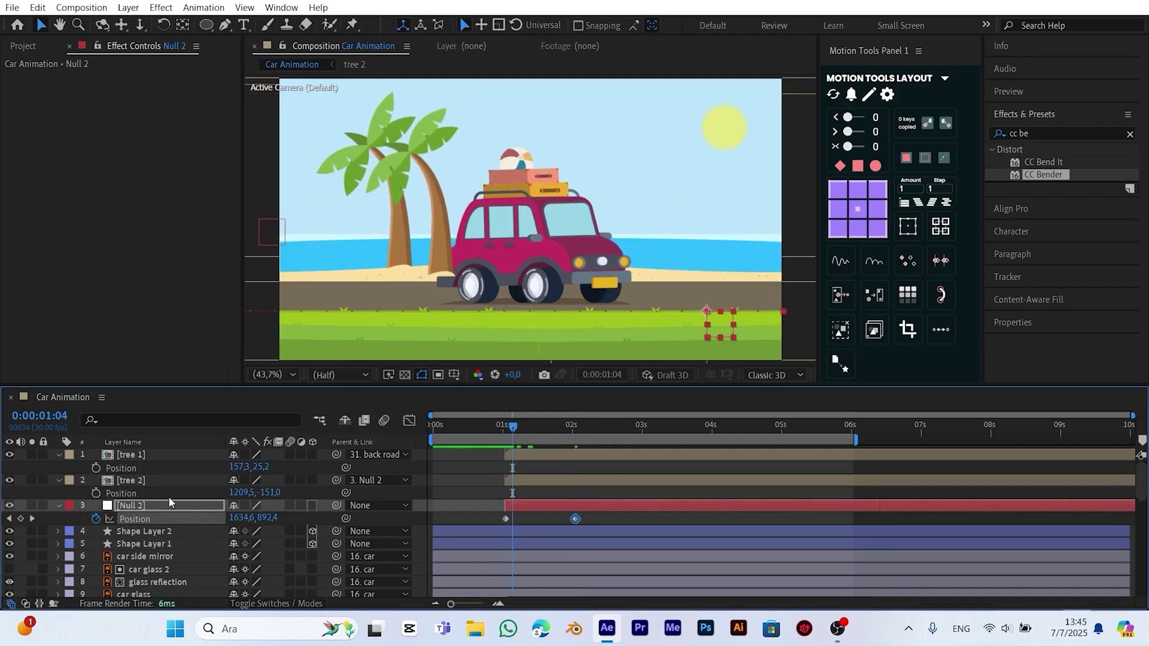
Set the topmost tree 1's parent to None and, at 0:00:02:07, move the tree onto the foreground grass at Position 1014.4, 782.5
{"action": "left_click", "coordinate": [382, 456]}
{"action": "left_click", "coordinate": [421, 18]}
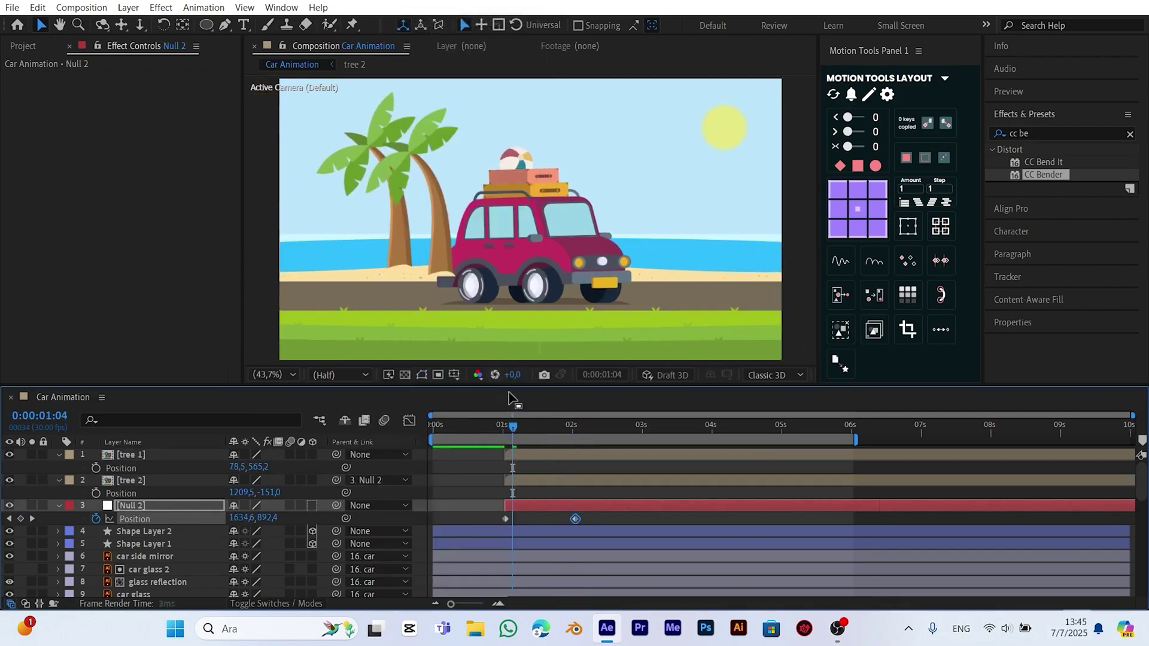
{"action": "left_click_drag", "start_coordinate": [502, 428], "coordinate": [589, 438]}
{"action": "left_click_drag", "start_coordinate": [448, 243], "coordinate": [688, 296]}
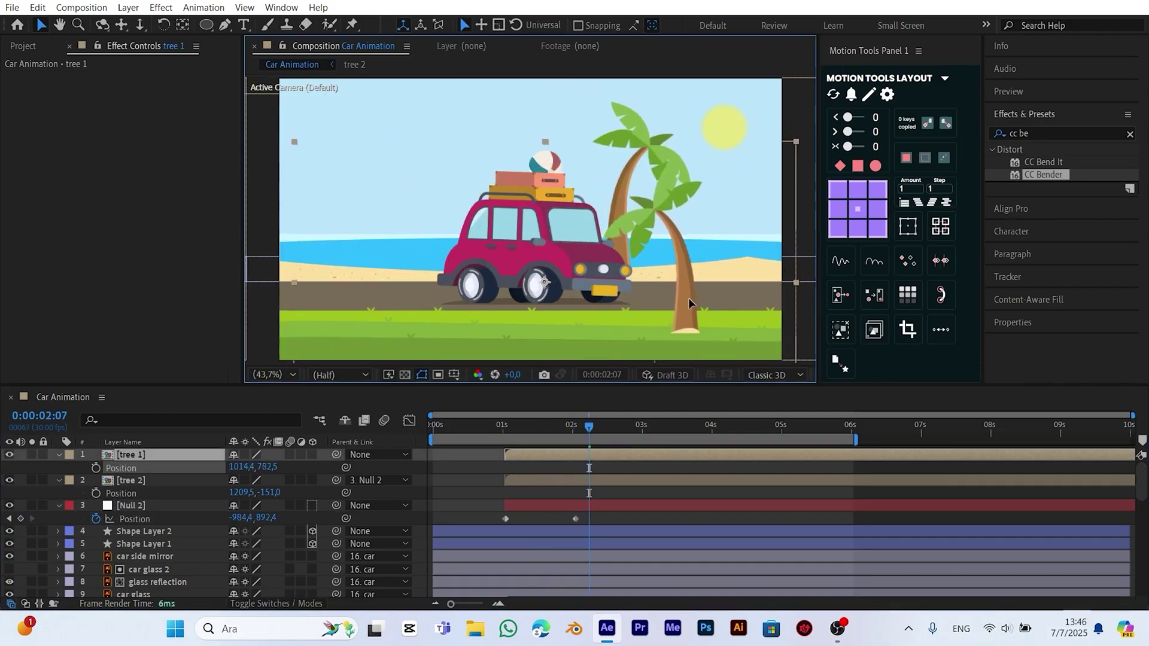
Scale the foreground tree 1 to 126% and adjust its placement on the grass
{"action": "key", "text": "s"}
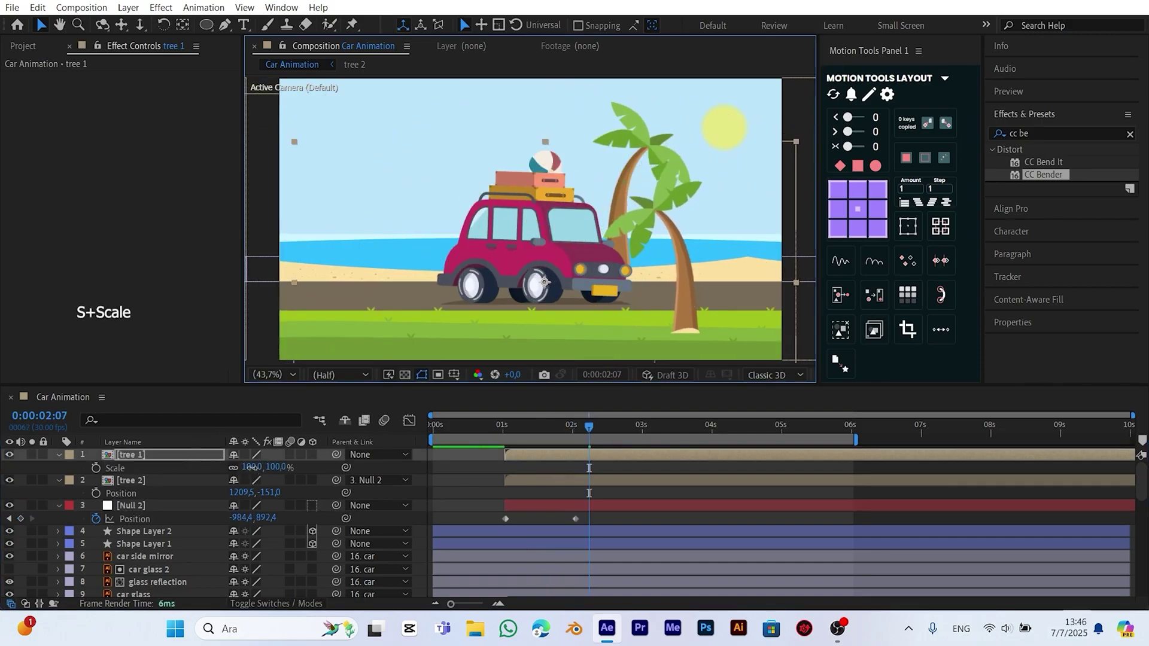
{"action": "left_click_drag", "start_coordinate": [250, 468], "coordinate": [276, 464]}
{"action": "left_click_drag", "start_coordinate": [733, 306], "coordinate": [723, 299]}
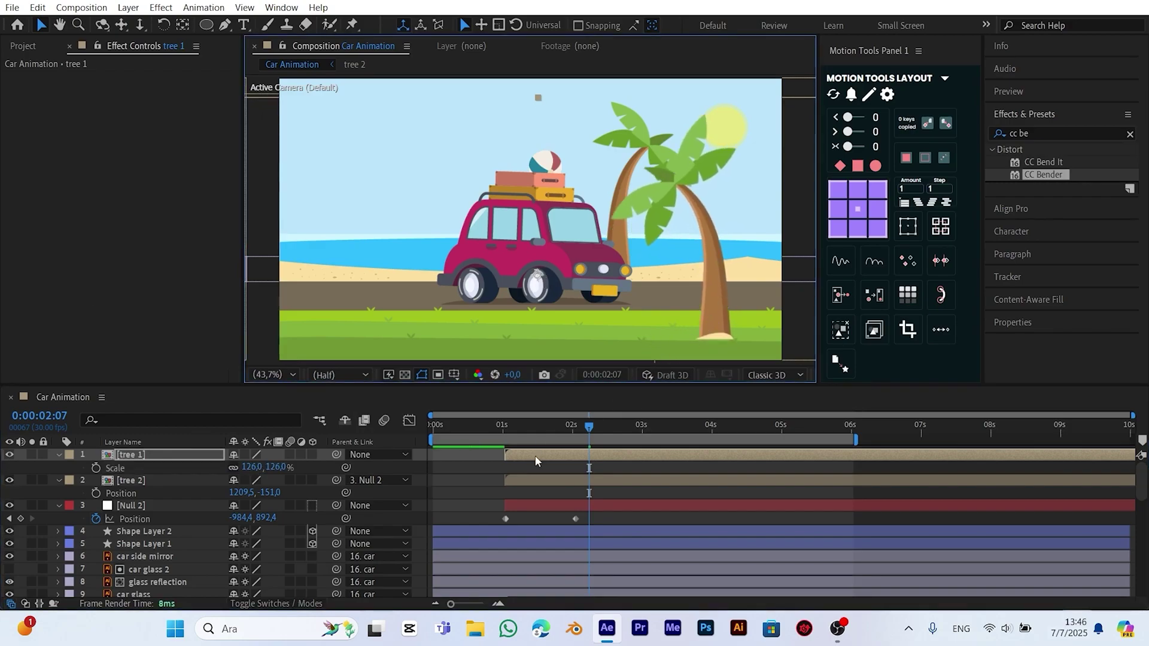
Collapse the two foreground tree layers' properties and shift tree 1 to start at 0:00:02:07
{"action": "left_click", "coordinate": [58, 455]}
{"action": "left_click", "coordinate": [60, 468]}
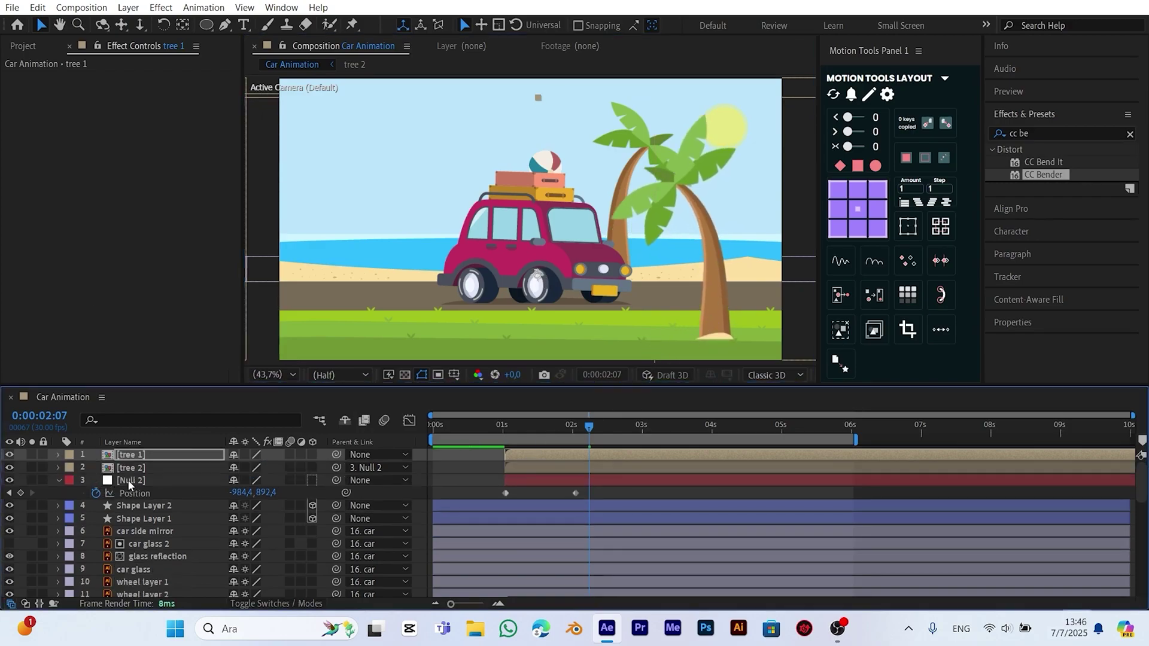
{"action": "left_click", "coordinate": [128, 480]}
{"action": "left_click", "coordinate": [69, 479]}
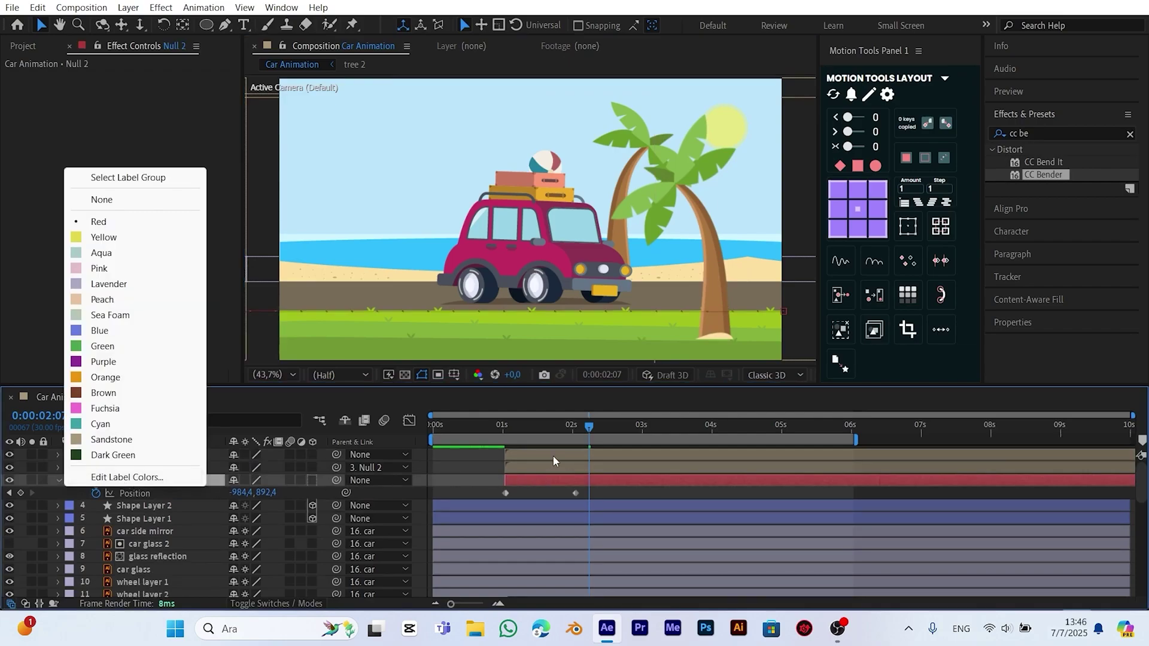
{"action": "left_click_drag", "start_coordinate": [553, 455], "coordinate": [637, 457]}
Duplicate Null 2 and place the copy directly below the topmost tree 1 layer
{"action": "left_click", "coordinate": [142, 483]}
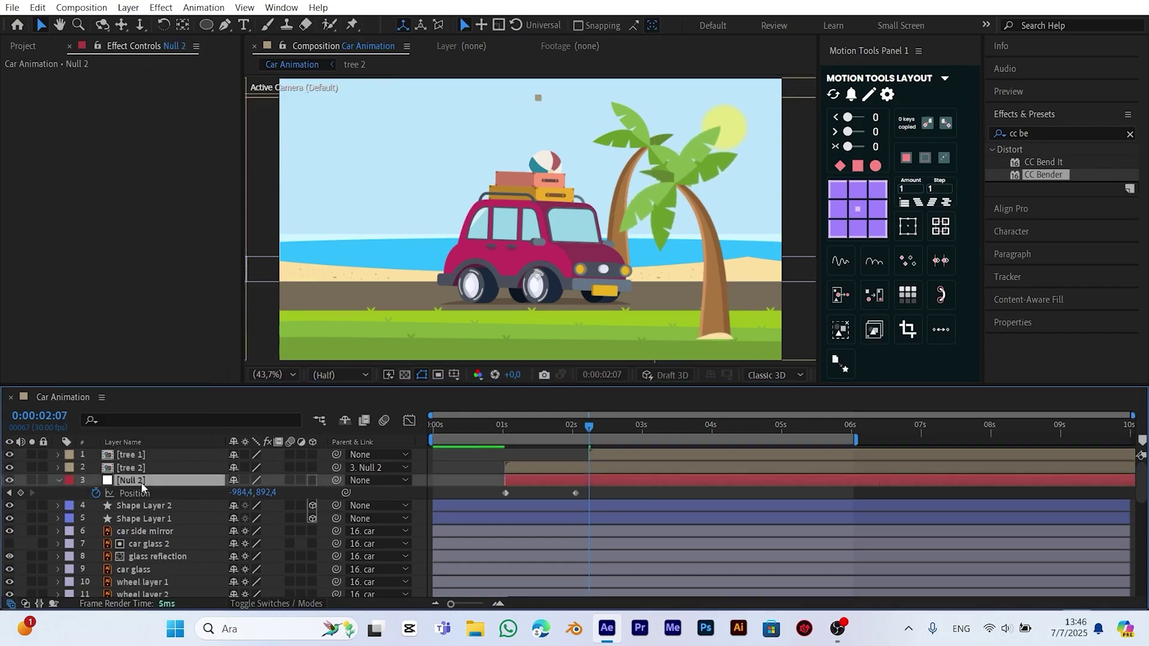
{"action": "left_click", "coordinate": [38, 7]}
{"action": "left_click", "coordinate": [77, 205]}
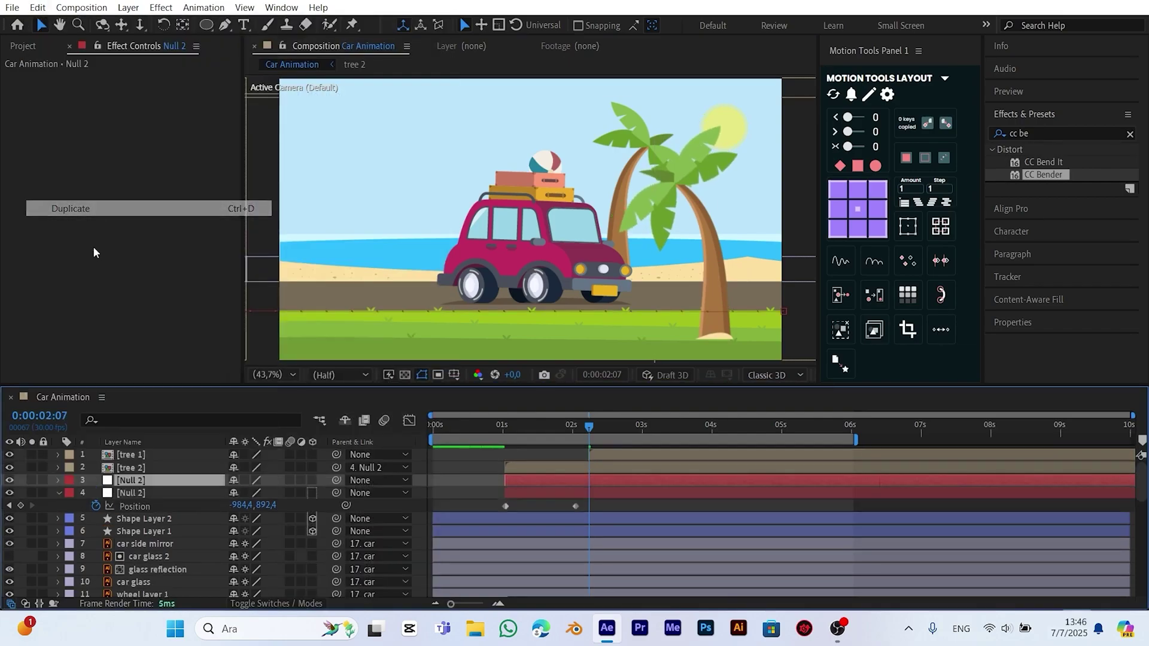
{"action": "left_click_drag", "start_coordinate": [128, 475], "coordinate": [129, 468]}
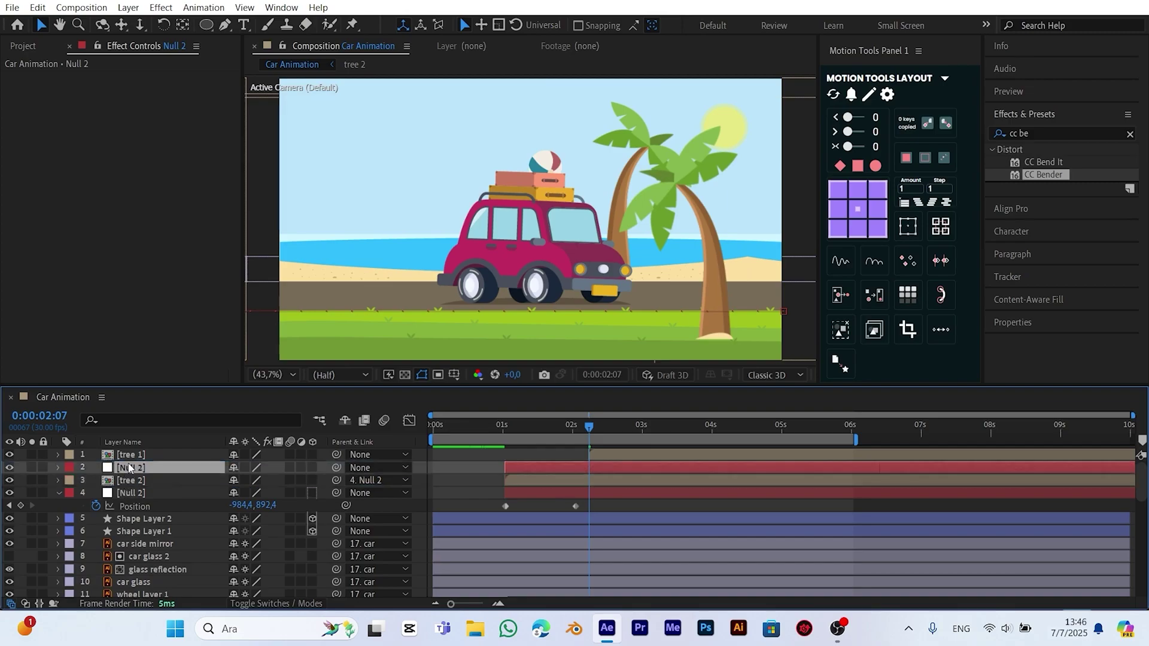
Shift the duplicated Null 2 to start at 0:00:02:07, parent the foreground tree 1 to it, and preview the motion
{"action": "left_click", "coordinate": [60, 493]}
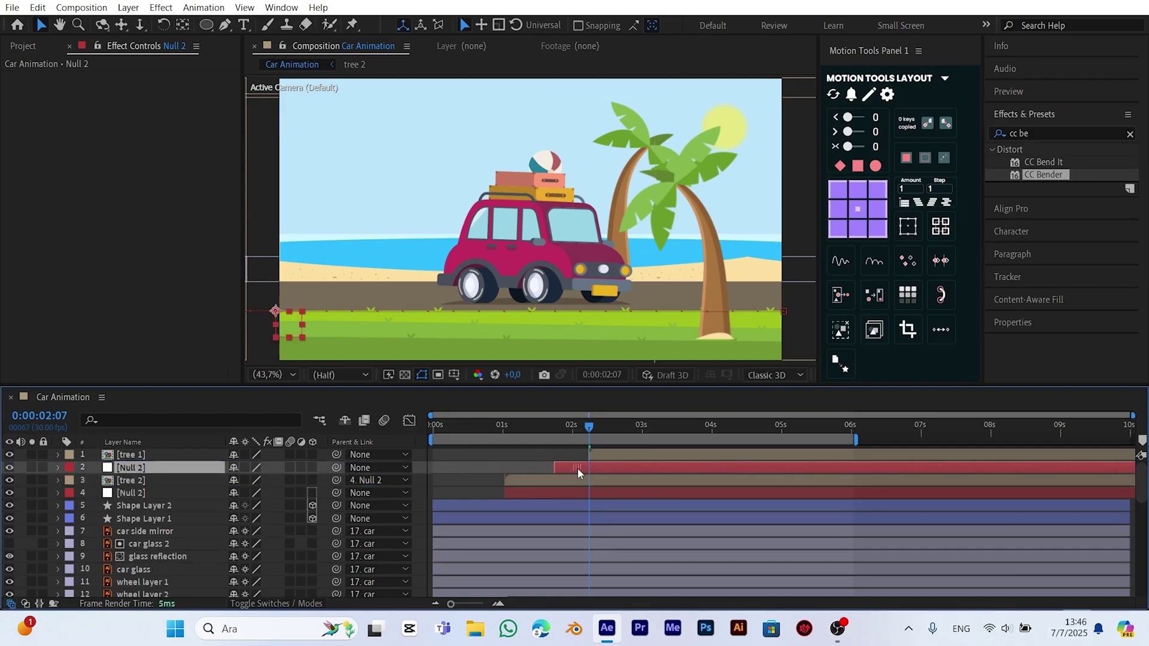
{"action": "left_click_drag", "start_coordinate": [577, 468], "coordinate": [613, 469]}
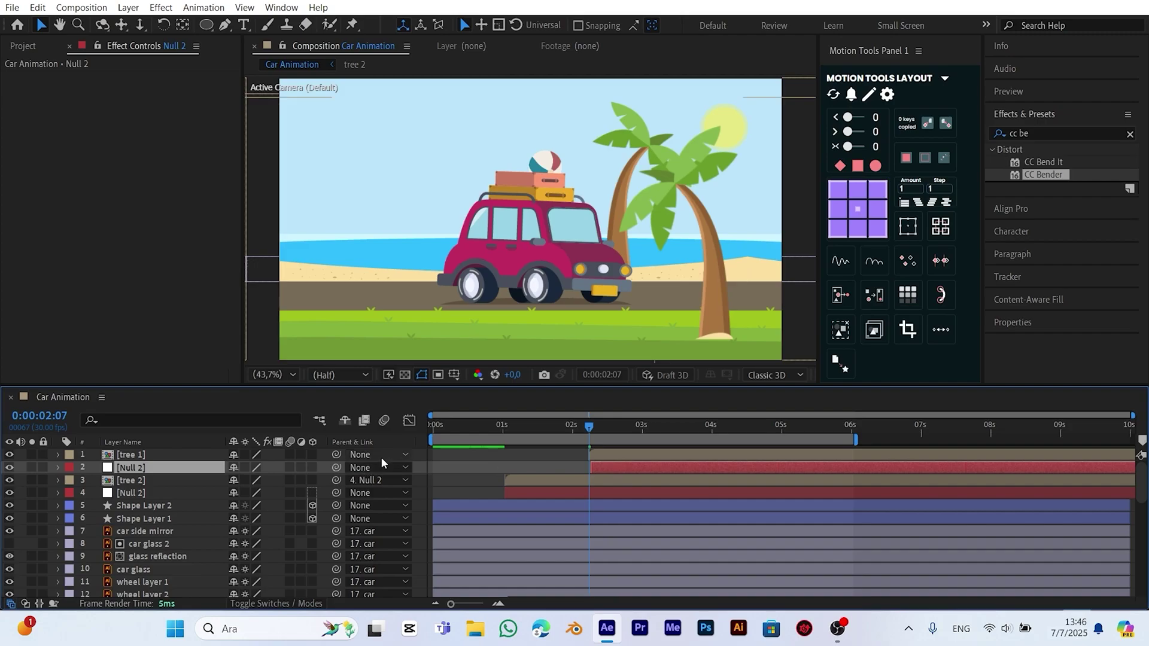
{"action": "left_click_drag", "start_coordinate": [335, 460], "coordinate": [145, 462]}
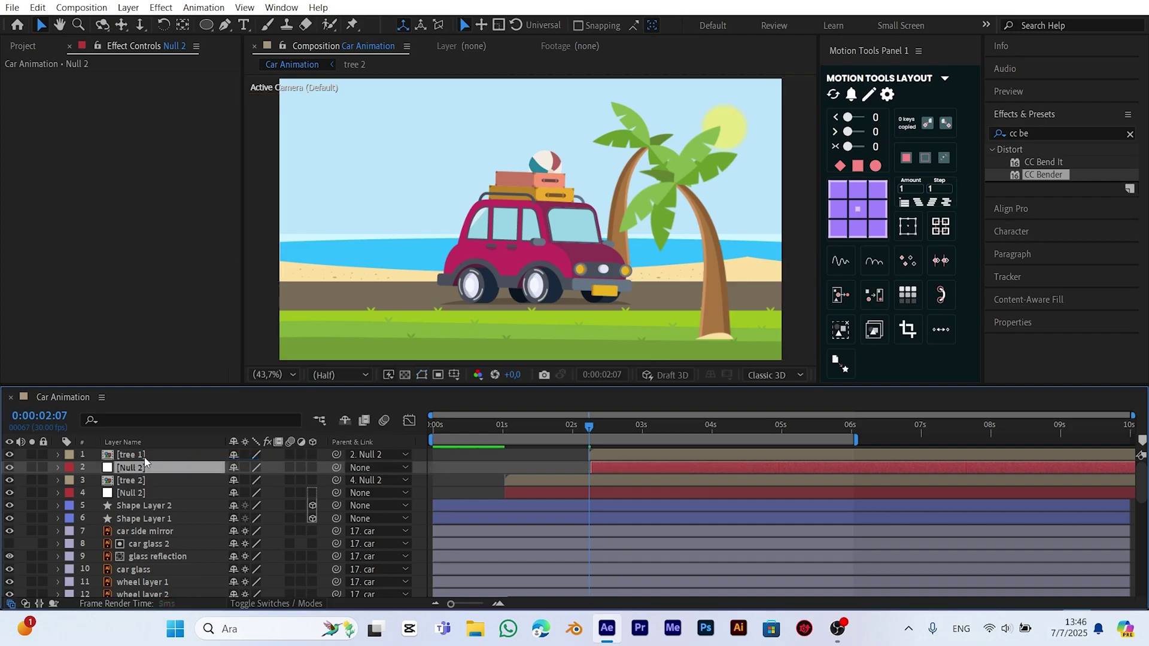
{"action": "key", "text": "space"}
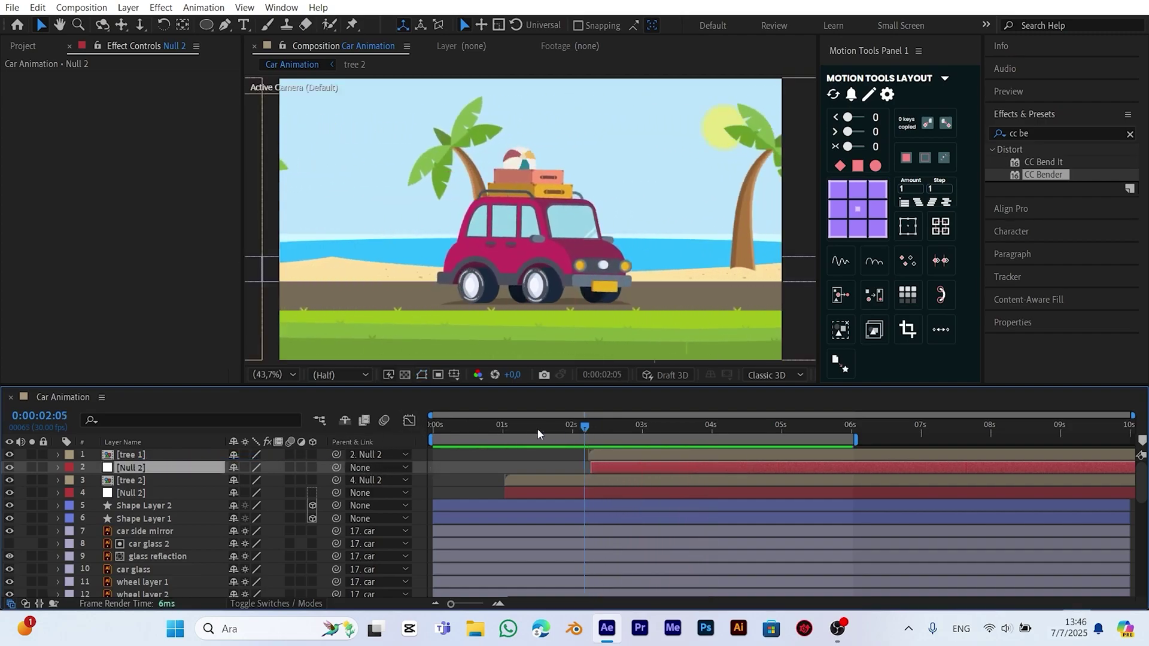
{"action": "left_click_drag", "start_coordinate": [444, 430], "coordinate": [91, 433]}
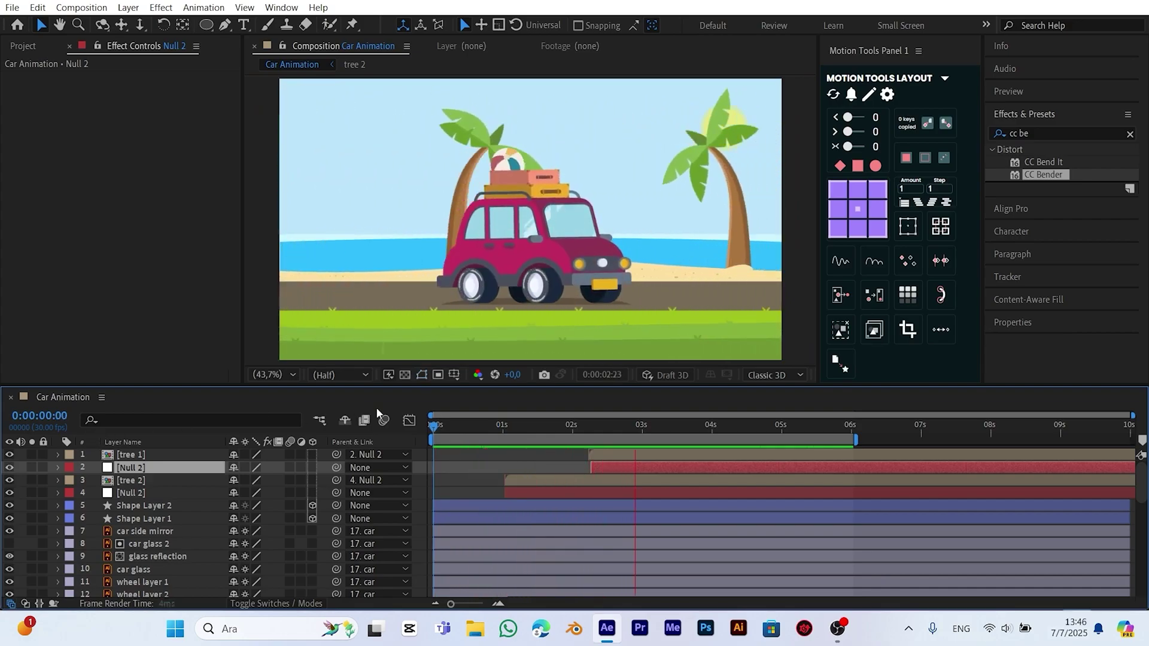
At 0:00:02:08, move the foreground tree 1 horizontally out of frame to Position -299.7, -137.3 and preview it
{"action": "left_click", "coordinate": [595, 428]}
{"action": "left_click", "coordinate": [603, 454]}
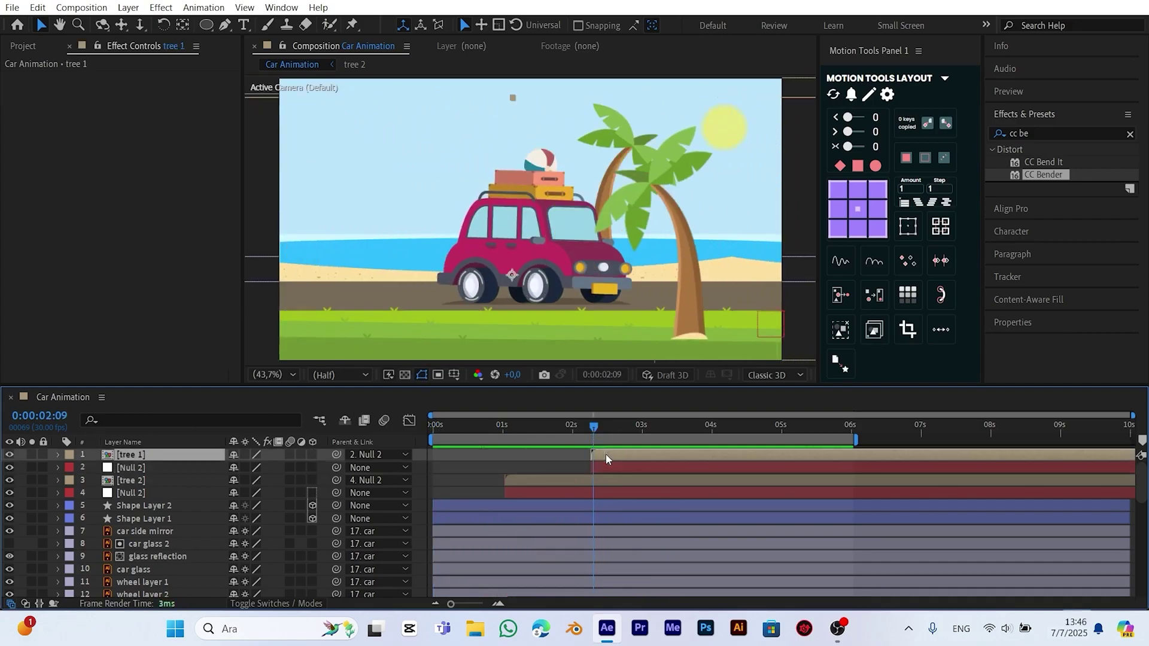
{"action": "left_click_drag", "start_coordinate": [595, 429], "coordinate": [593, 430]}
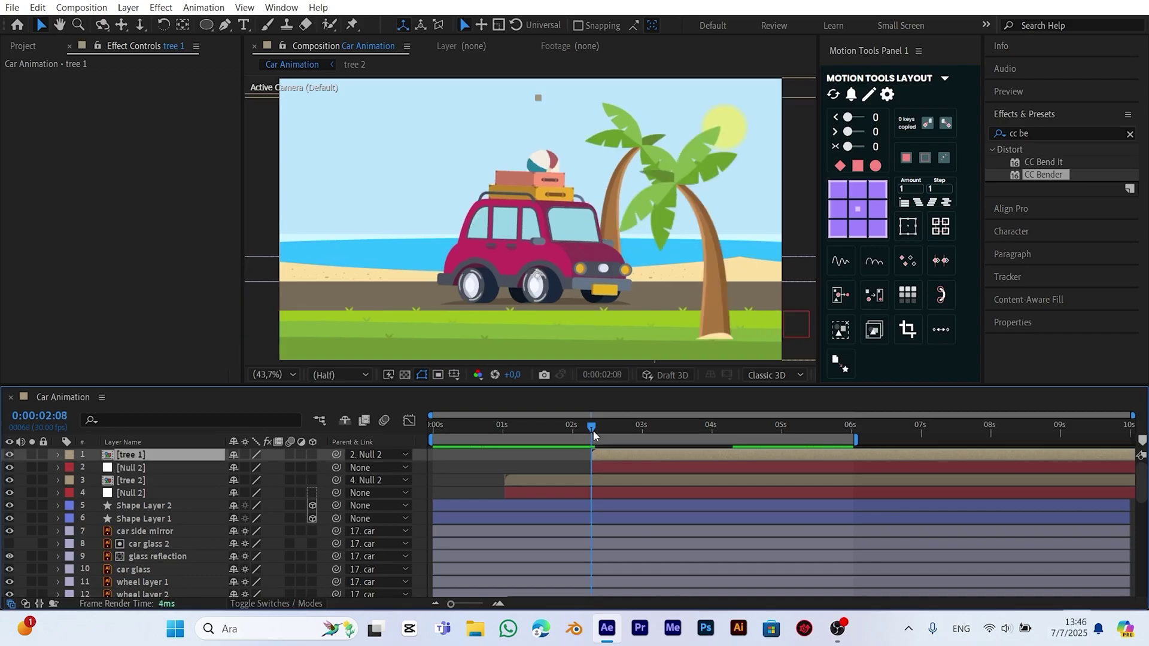
{"action": "key", "text": "p"}
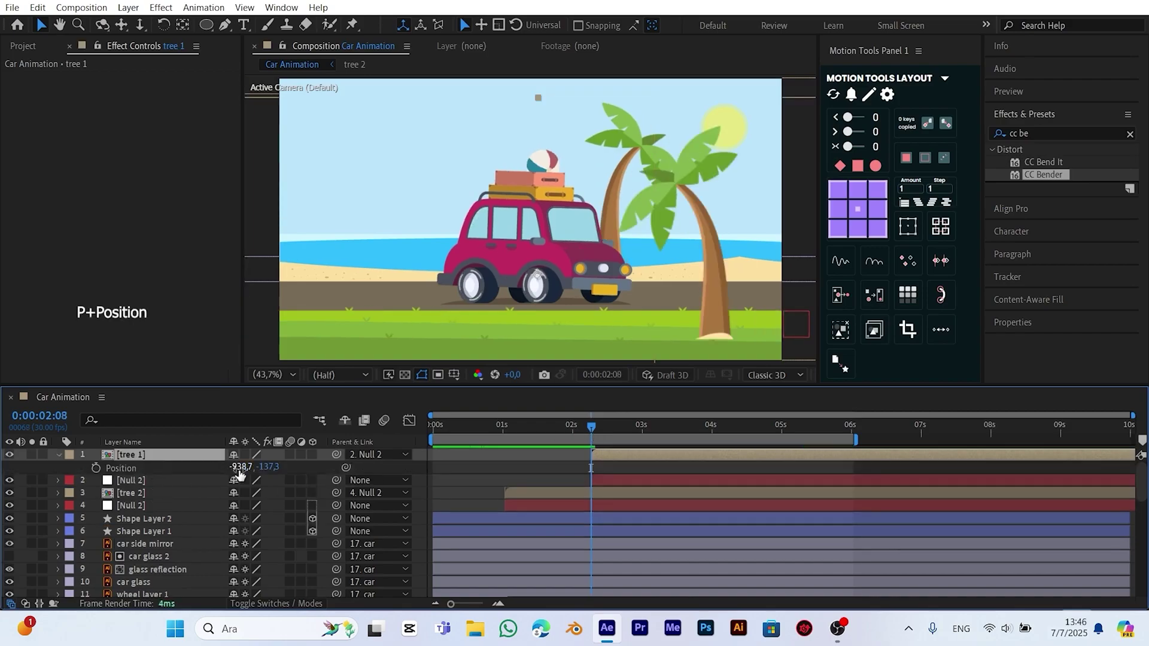
{"action": "left_click_drag", "start_coordinate": [239, 473], "coordinate": [721, 482]}
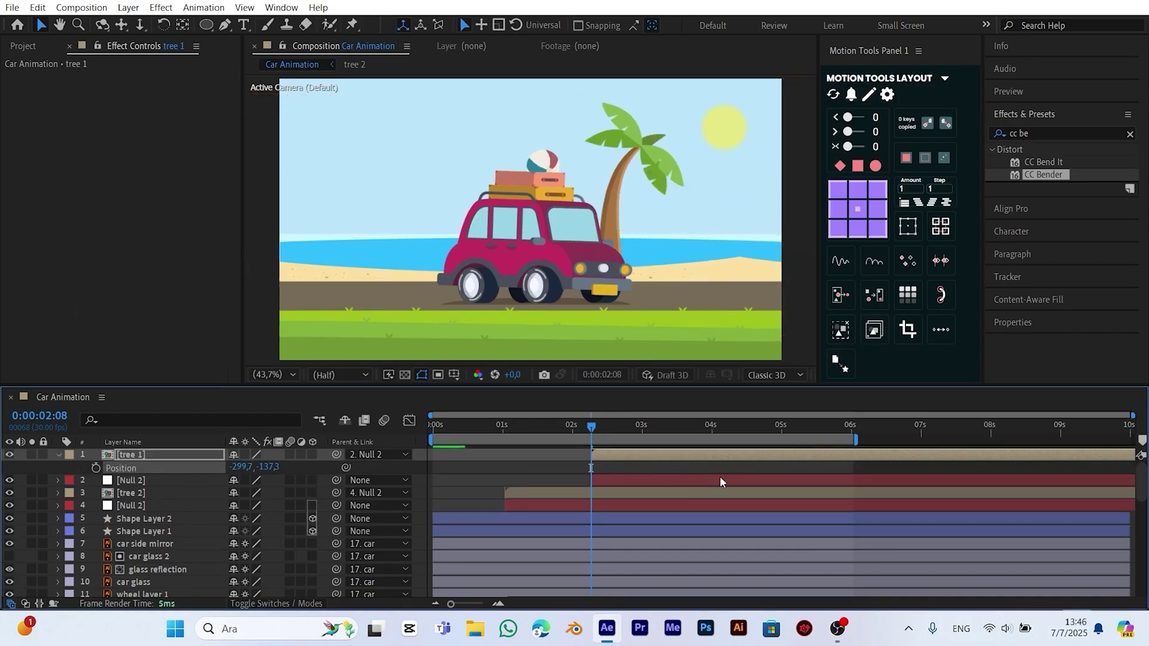
{"action": "key", "text": "space"}
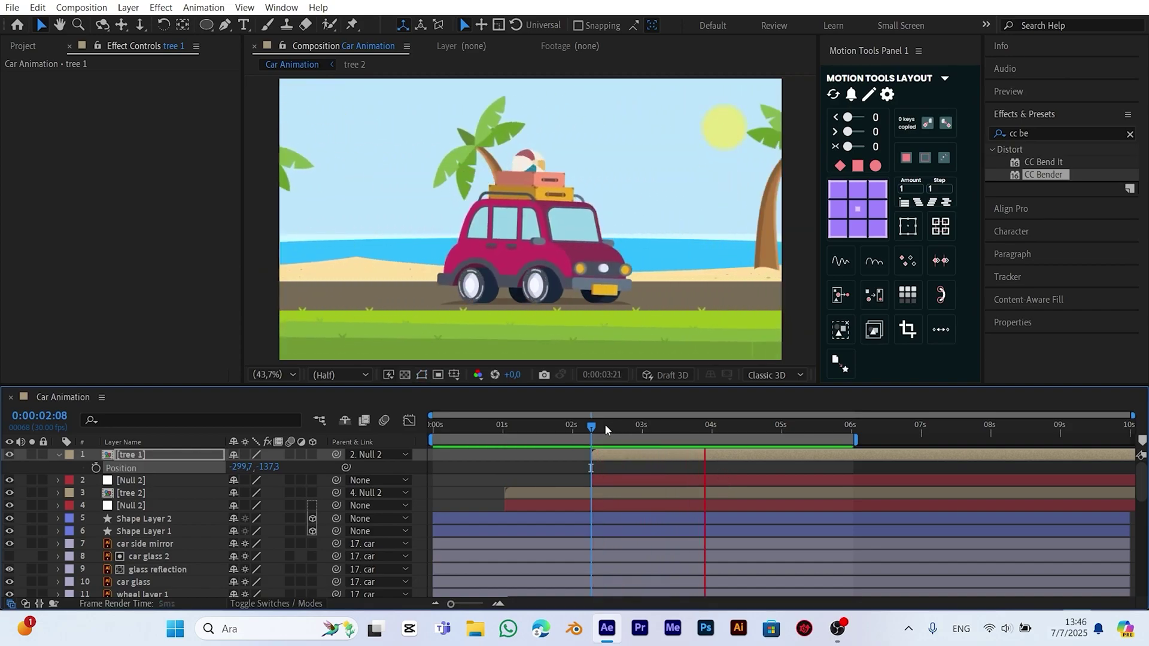
Duplicate the foreground tree 2 with its Null 2, place both copies above tree 1, and start them at 0:00:04:03
{"action": "left_click_drag", "start_coordinate": [605, 425], "coordinate": [719, 443]}
{"action": "left_click", "coordinate": [58, 455]}
{"action": "left_click", "coordinate": [130, 480]}
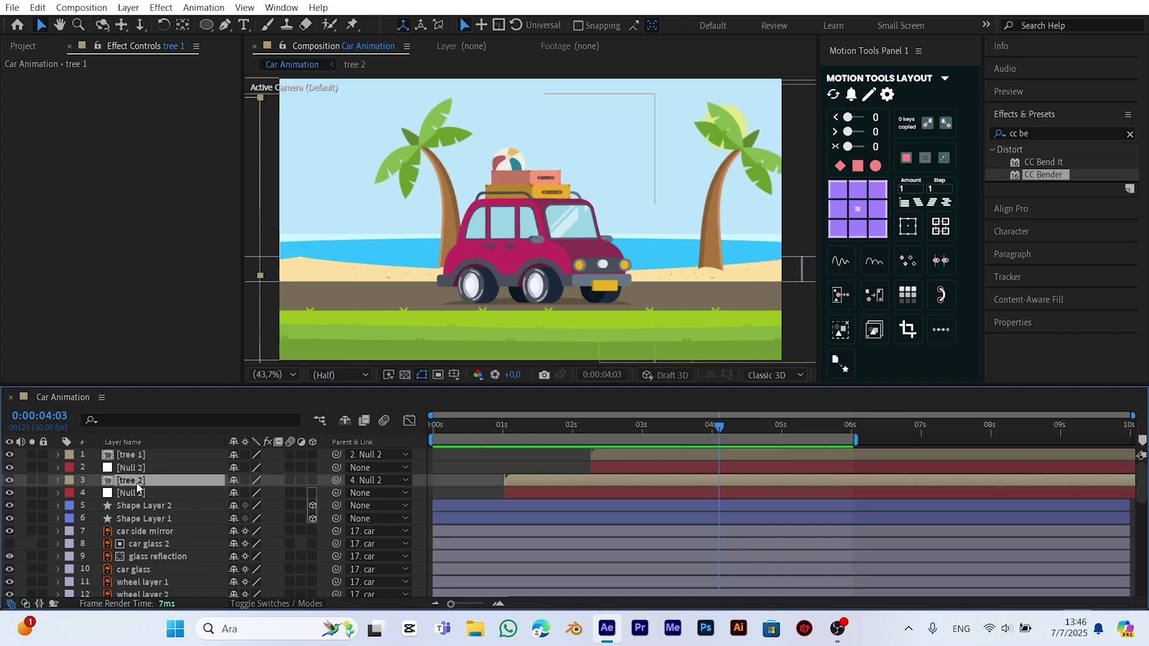
{"action": "left_click", "coordinate": [132, 496], "text": "shift"}
{"action": "left_click", "coordinate": [38, 7]}
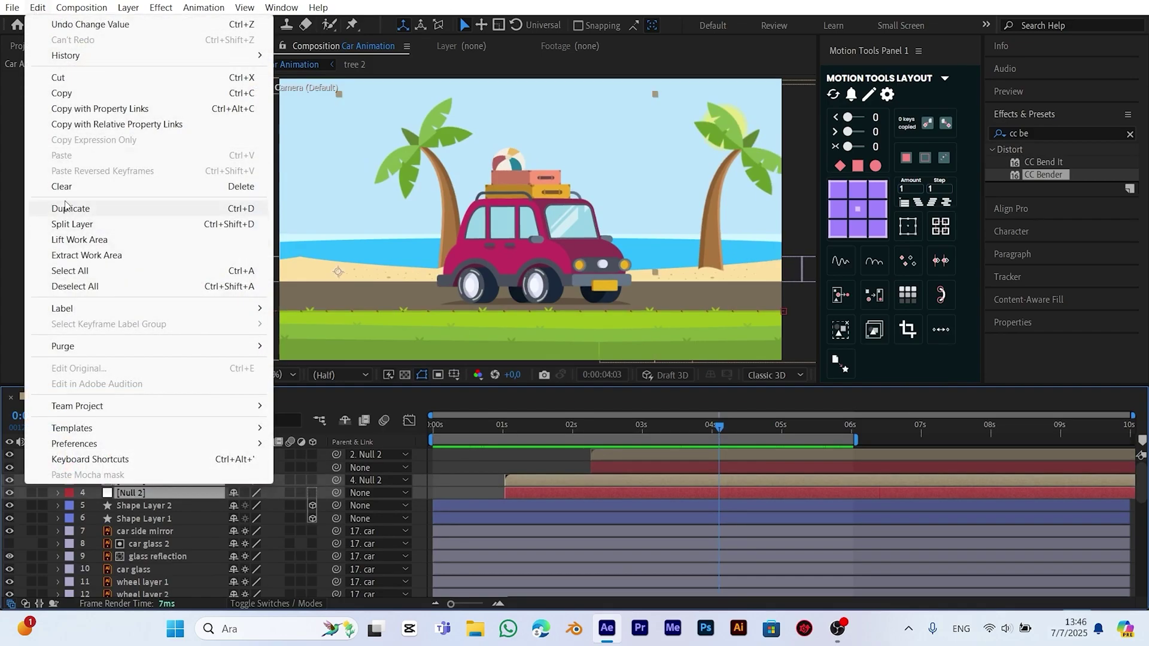
{"action": "left_click", "coordinate": [68, 208]}
{"action": "left_click_drag", "start_coordinate": [127, 481], "coordinate": [138, 453]}
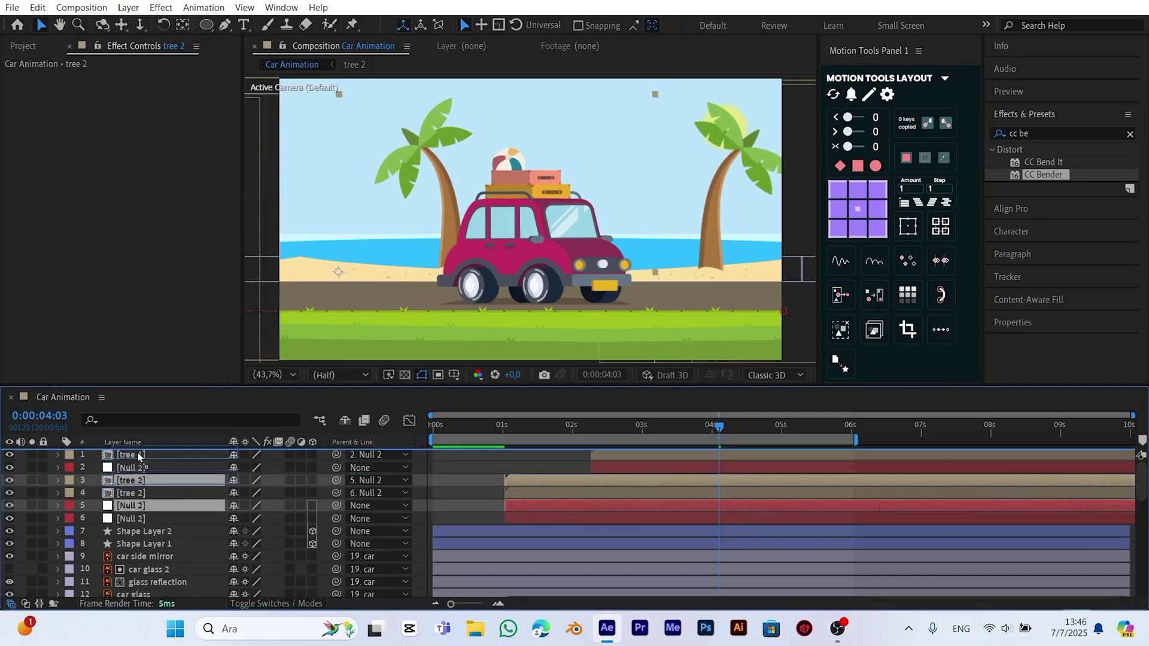
{"action": "left_click_drag", "start_coordinate": [529, 465], "coordinate": [738, 455]}
{"action": "key", "text": "space"}
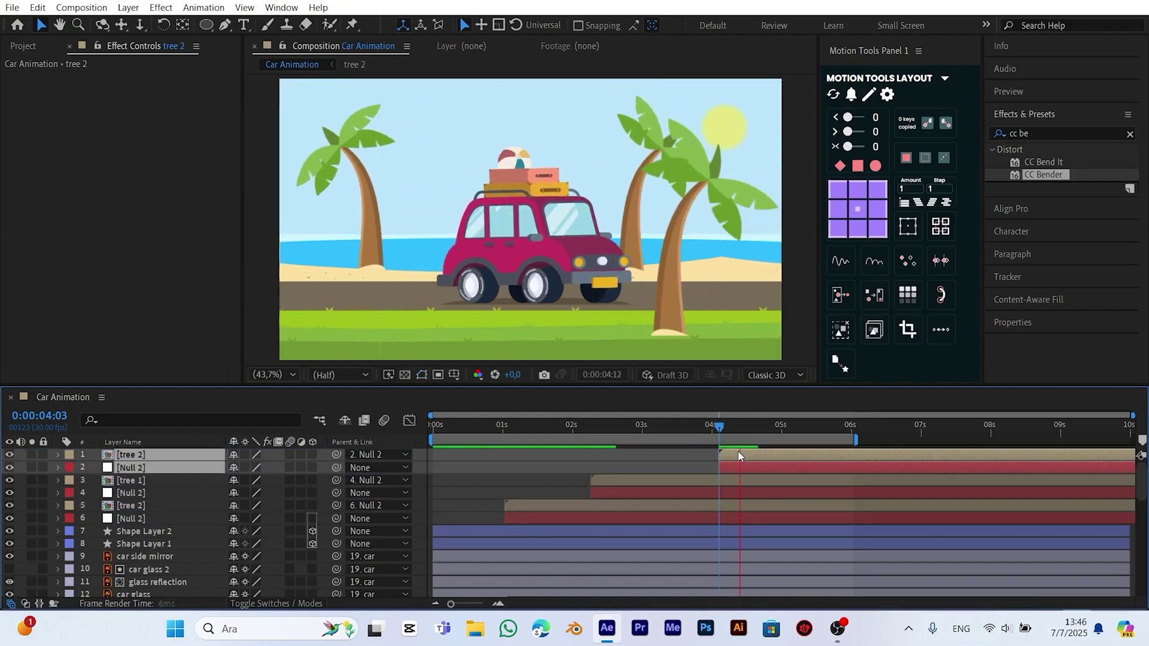
Delay the topmost tree 2 pair to about 4.6 s and the tree 1 pair to about 2.8 s, then preview the spacing
{"action": "left_click_drag", "start_coordinate": [723, 429], "coordinate": [780, 460]}
{"action": "left_click_drag", "start_coordinate": [629, 483], "coordinate": [642, 481]}
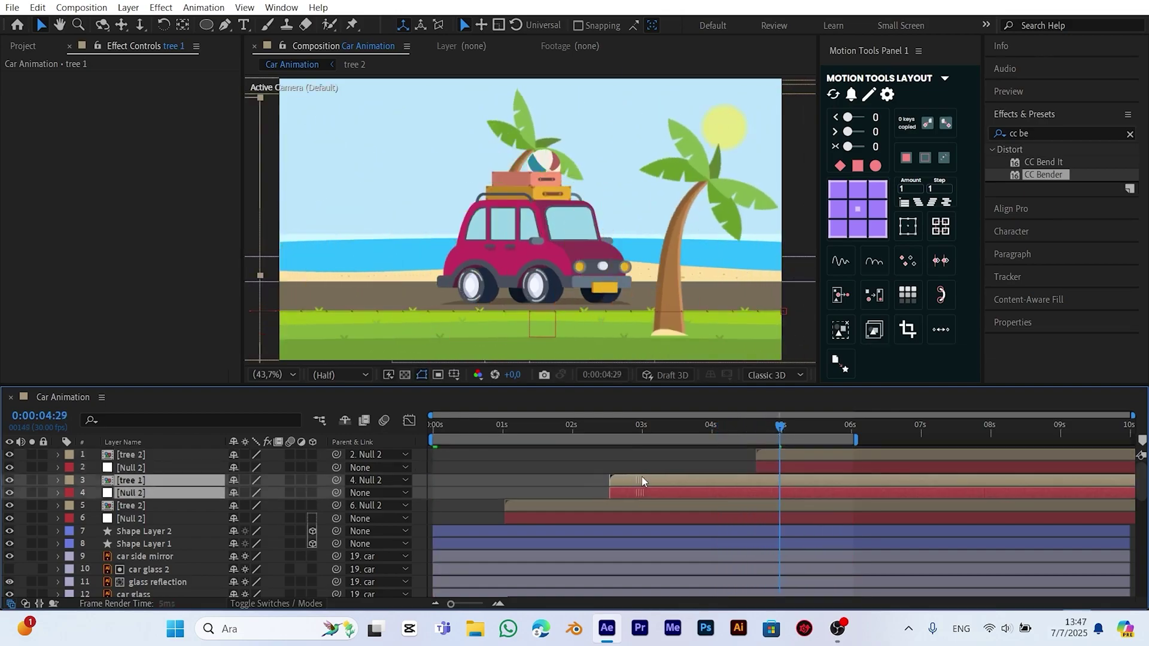
{"action": "key", "text": "space"}
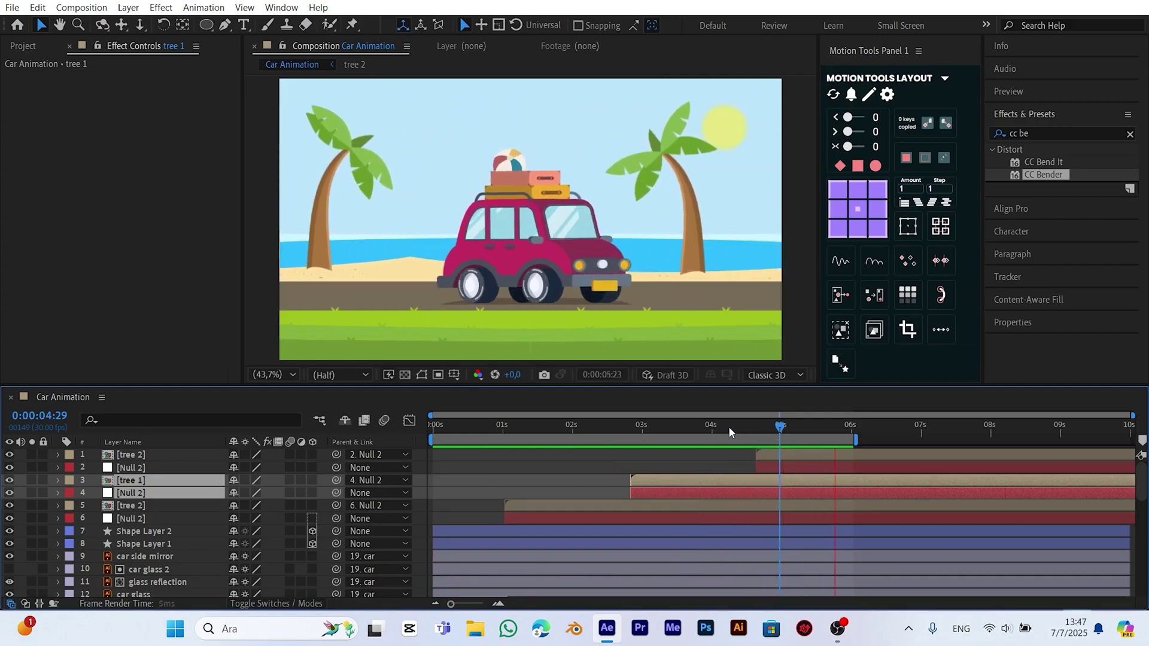
{"action": "key", "text": "space"}
{"action": "key", "text": "Home"}
Apply Fast Box Blur to the first foreground tree 2 layer with a Blur Radius of 3
{"action": "left_click", "coordinate": [167, 504]}
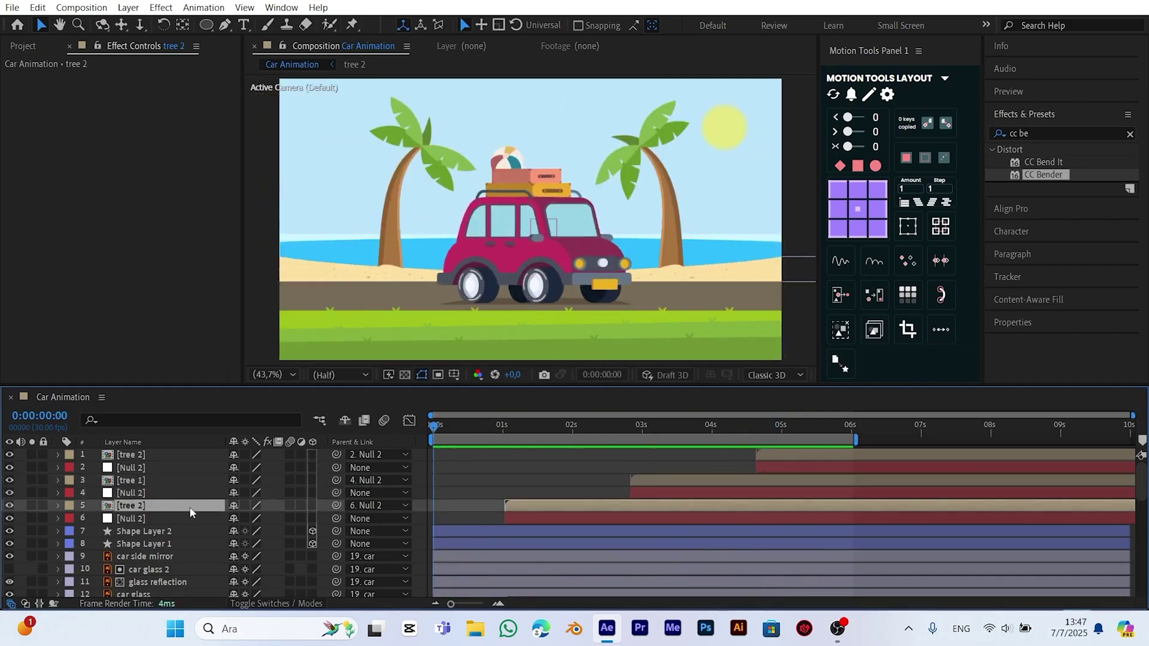
{"action": "left_click", "coordinate": [1040, 134]}
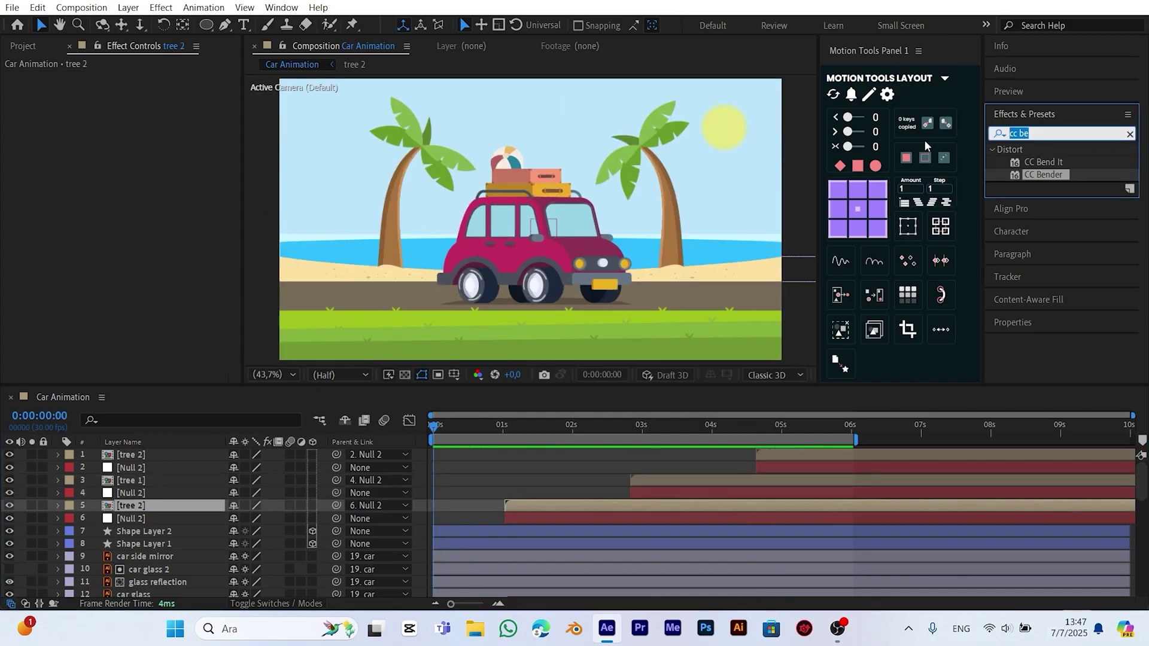
{"action": "type", "text": "fast"}
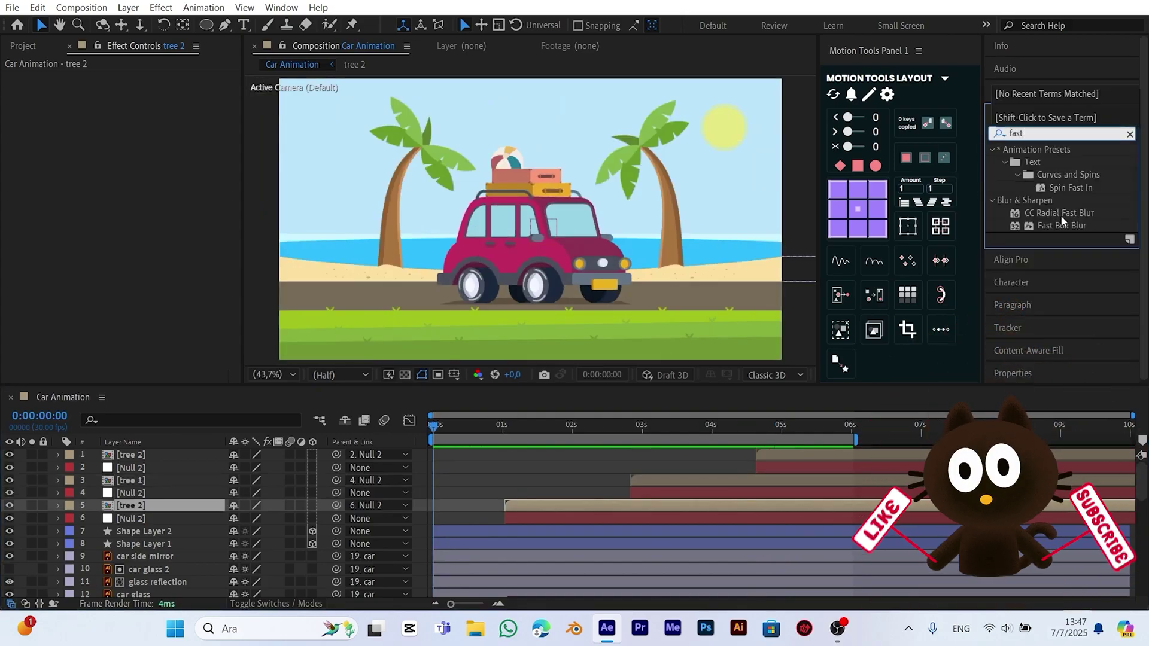
{"action": "left_click_drag", "start_coordinate": [1057, 226], "coordinate": [133, 505]}
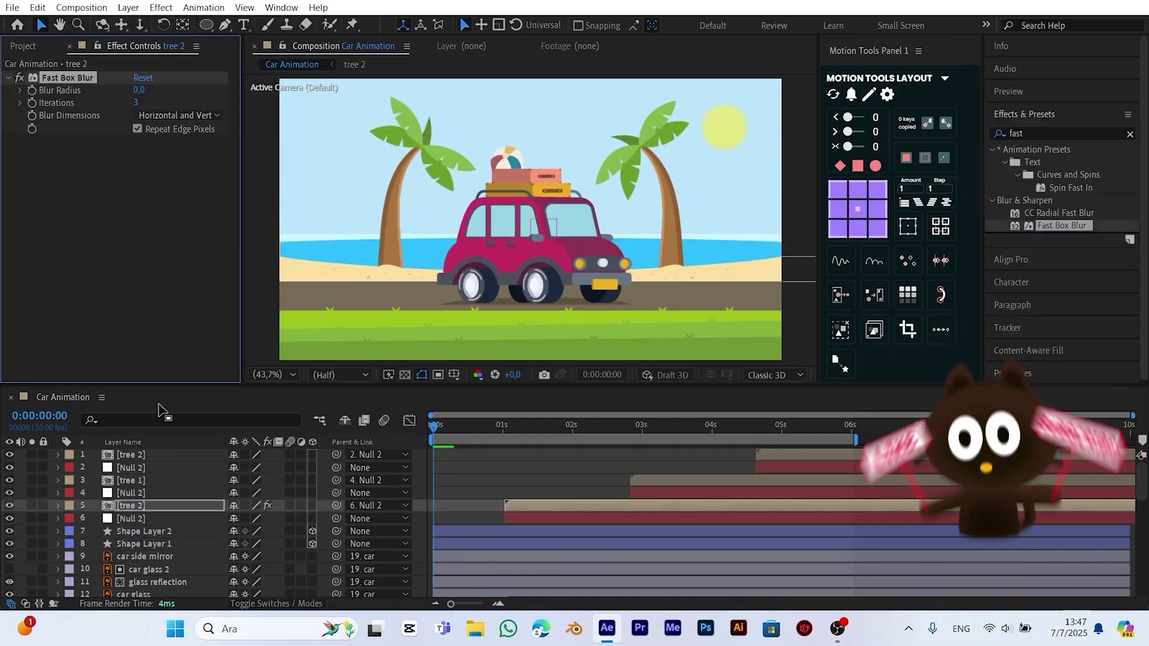
{"action": "left_click", "coordinate": [139, 90]}
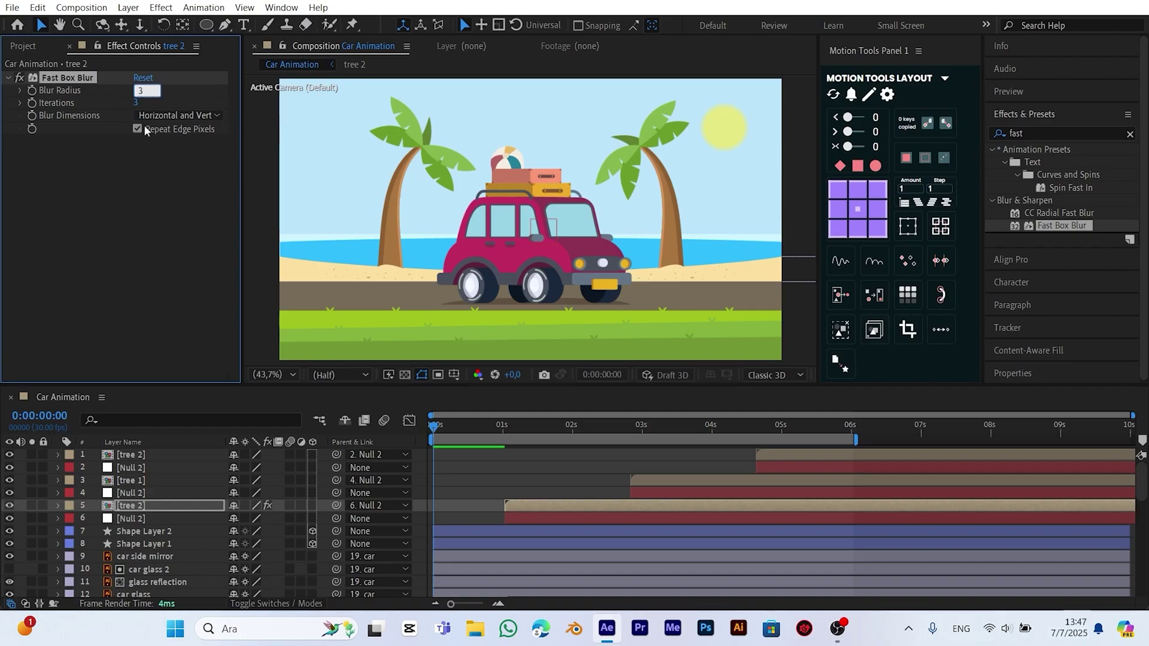
{"action": "type", "text": "3"}
{"action": "key", "text": "Return"}
Copy the Fast Box Blur from tree 2 onto the foreground tree 1 and the topmost tree 2
{"action": "left_click", "coordinate": [38, 7]}
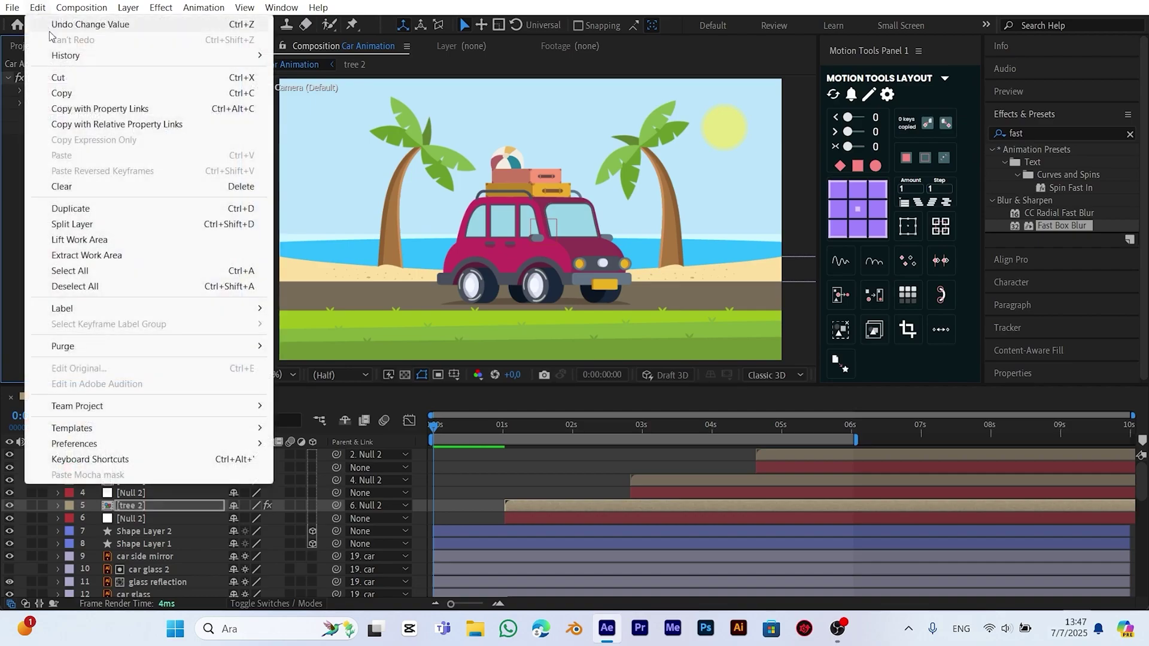
{"action": "left_click", "coordinate": [62, 93]}
{"action": "left_click", "coordinate": [142, 478]}
{"action": "left_click", "coordinate": [141, 456], "text": "ctrl"}
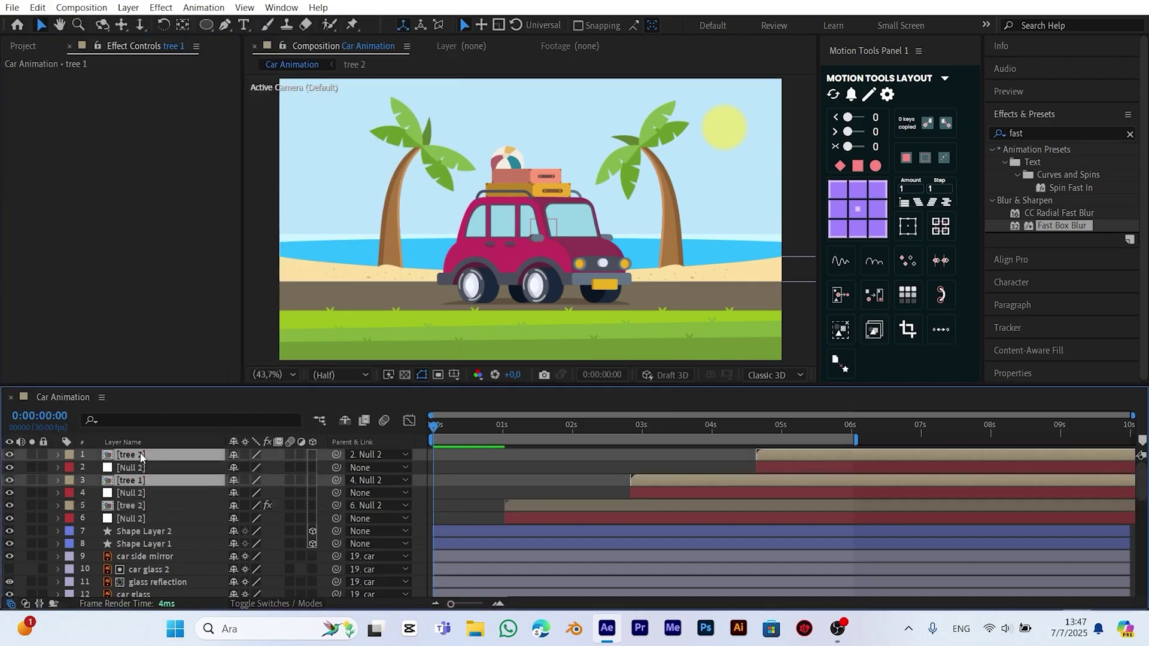
{"action": "left_click", "coordinate": [38, 7]}
{"action": "left_click", "coordinate": [80, 152]}
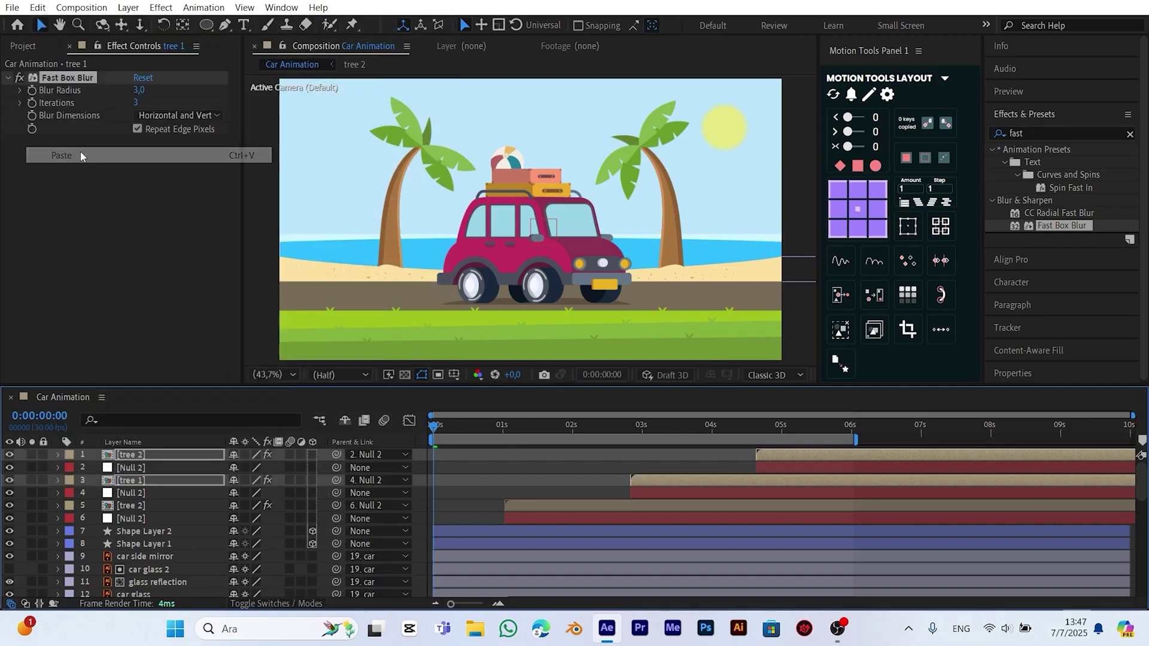
Enable motion blur for all layers and for the composition, then preview the animation
{"action": "left_click", "coordinate": [163, 503]}
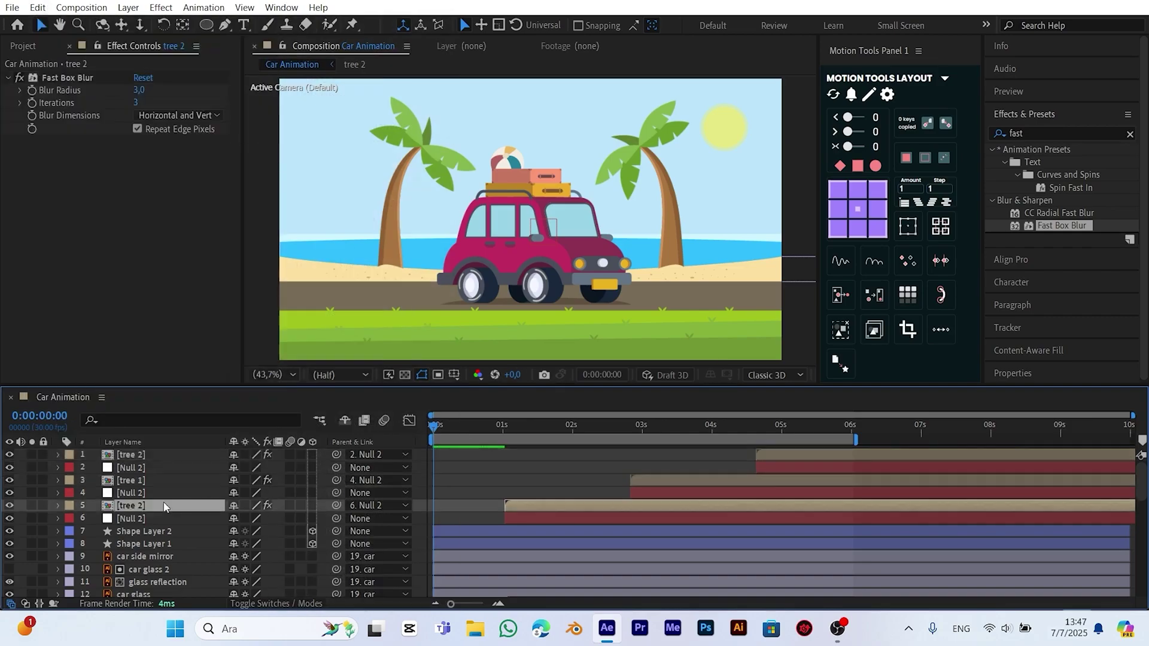
{"action": "key", "text": "ctrl+a"}
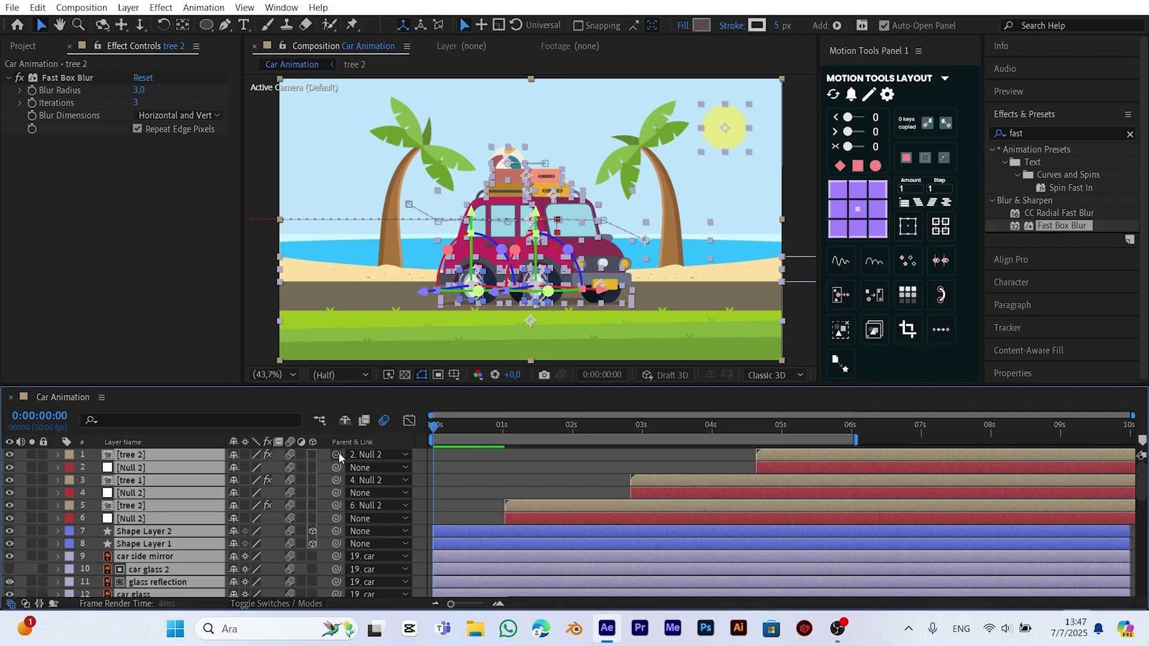
{"action": "key", "text": "space"}
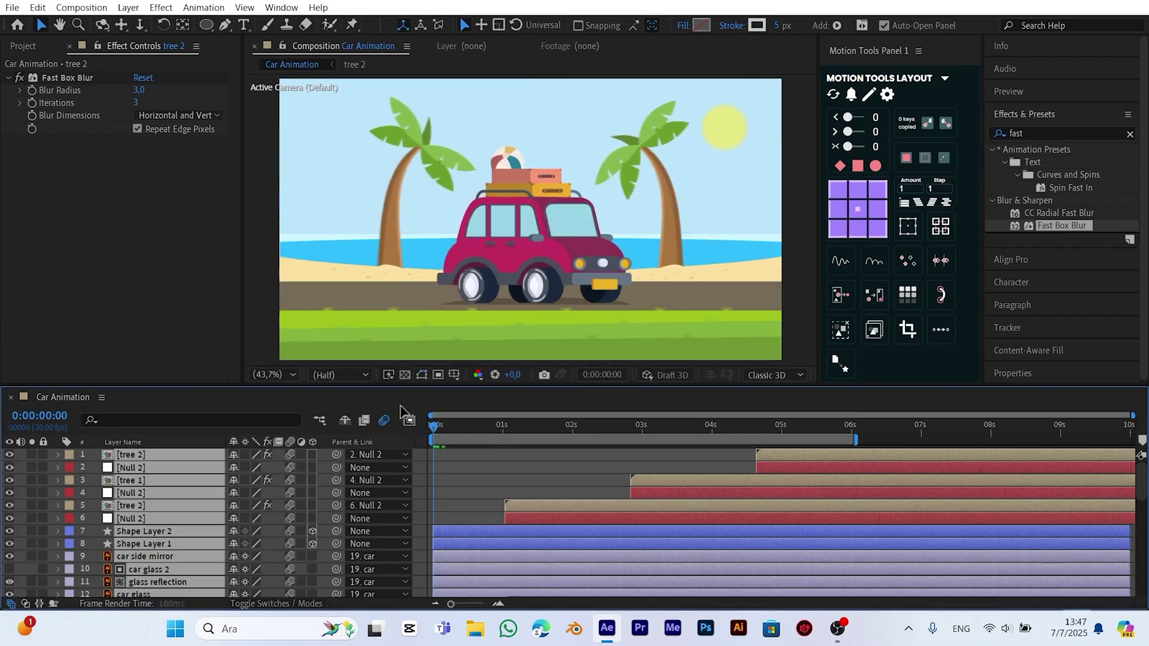
{"action": "key", "text": "ctrl+shift+a"}
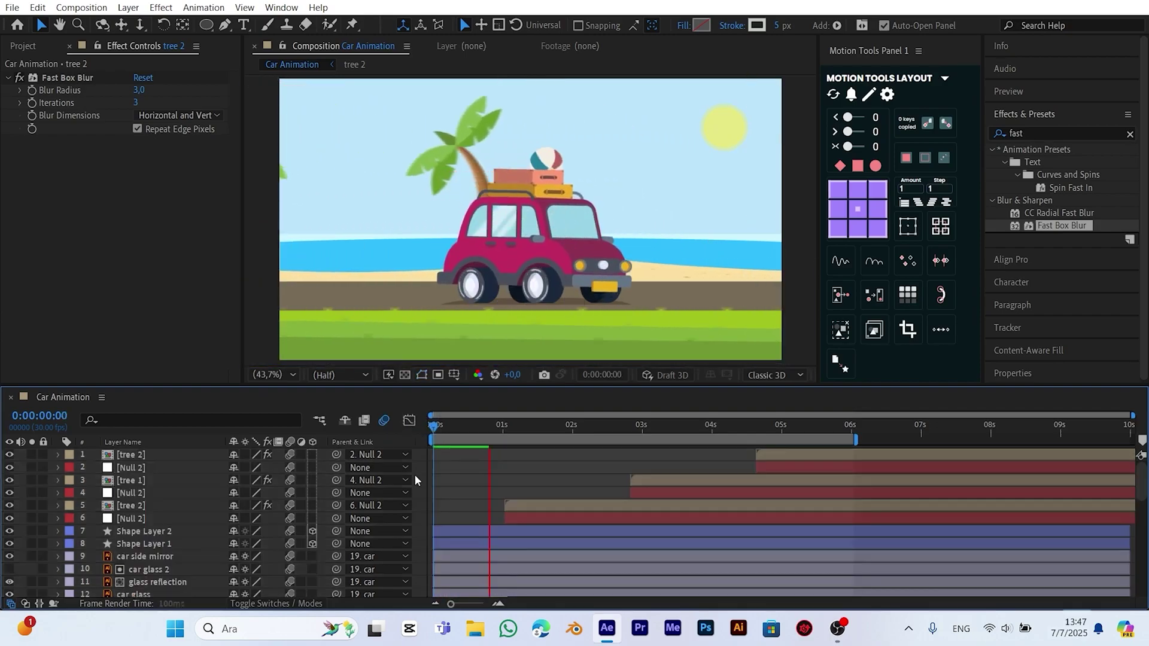
{"action": "key", "text": "space"}
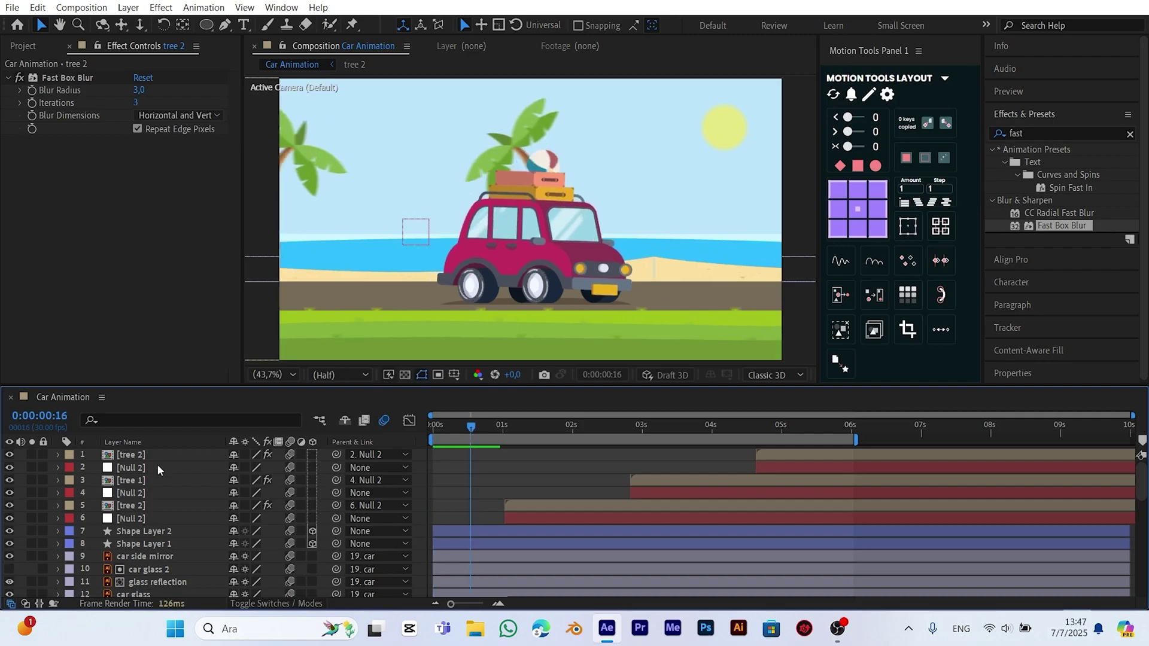
Pre-compose all layers into a composition named render and enable motion blur on the render layer
{"action": "left_click", "coordinate": [120, 470]}
{"action": "key", "text": "ctrl+a"}
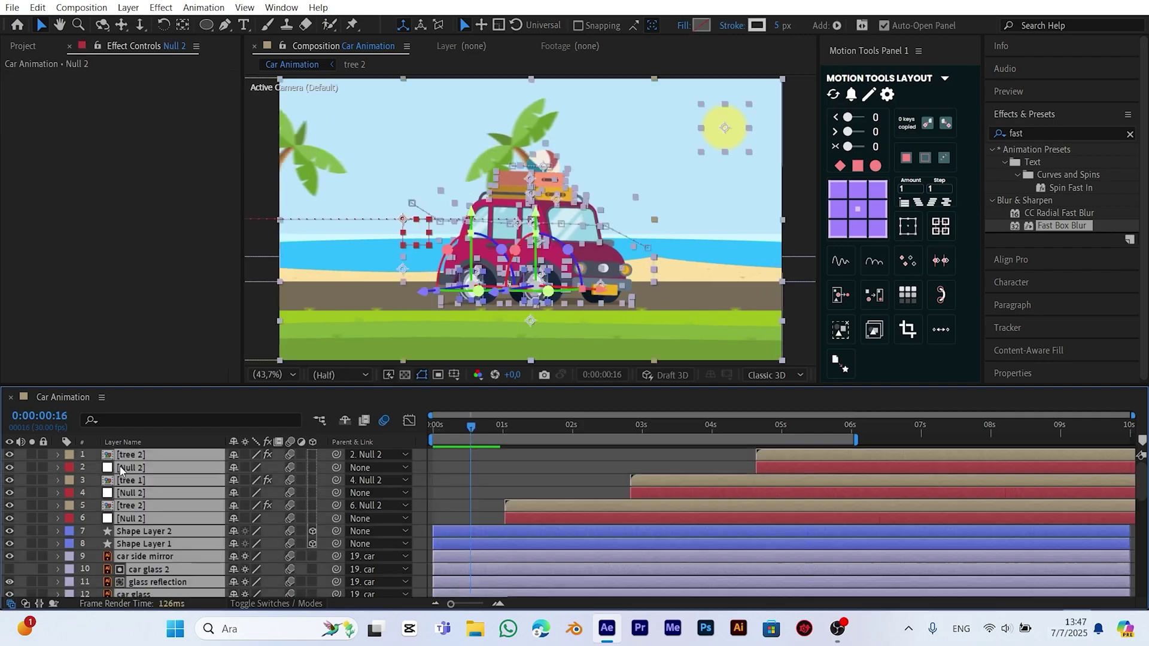
{"action": "left_click", "coordinate": [127, 7]}
{"action": "left_click", "coordinate": [172, 500]}
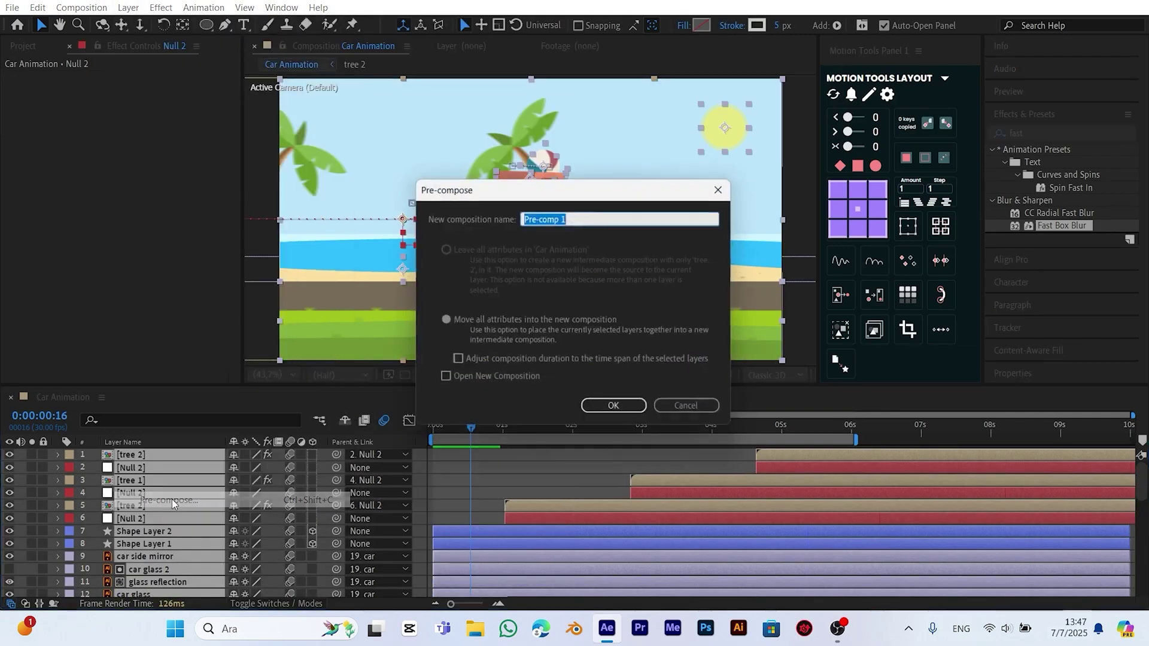
{"action": "key", "text": "Return"}
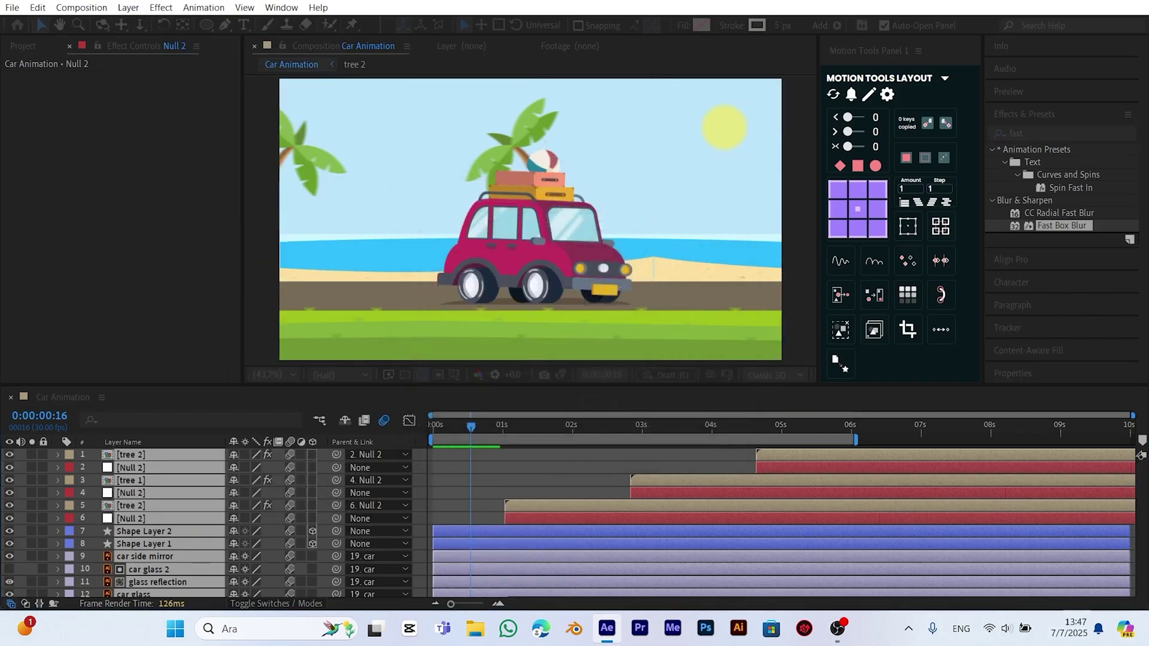
{"action": "left_click", "coordinate": [289, 454]}
{"action": "left_click", "coordinate": [281, 486]}
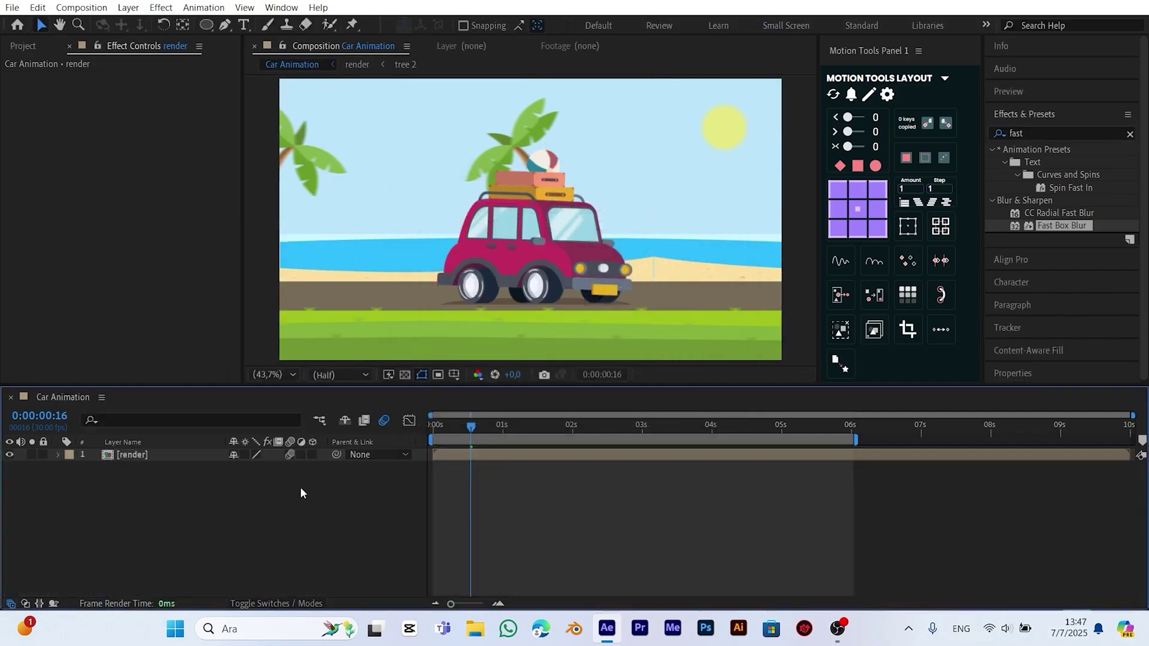
Apply the Wiggle - position preset to the render layer with Wiggle Speed 3 and Wiggle Amount 3 pixels
{"action": "left_click", "coordinate": [157, 460]}
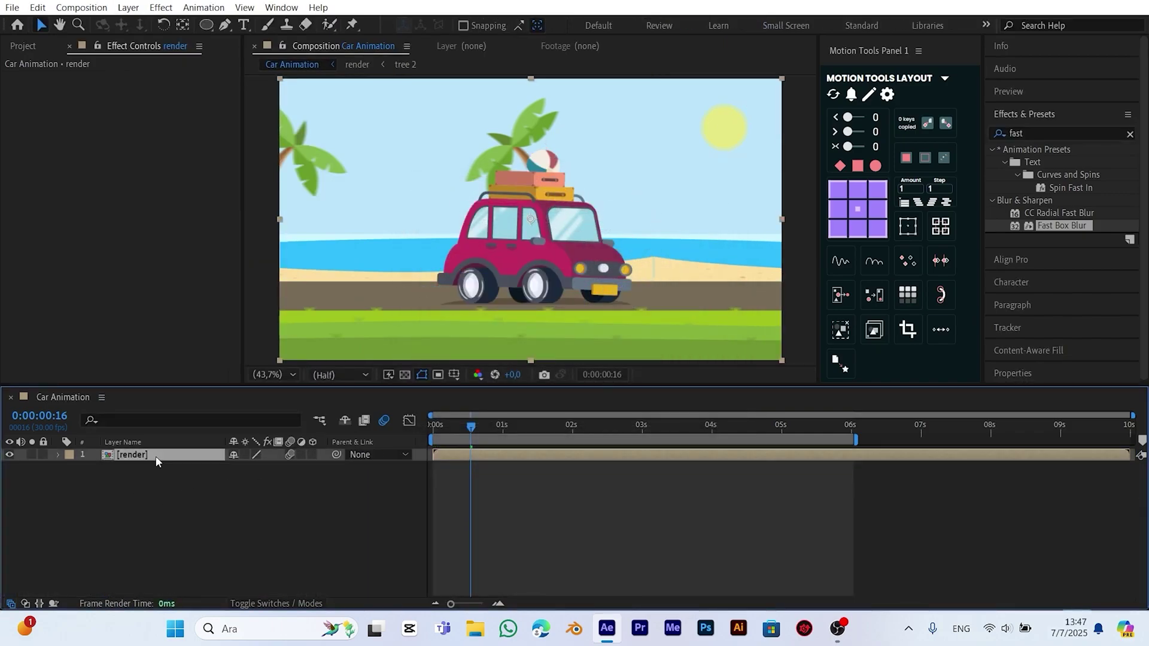
{"action": "double_click", "coordinate": [1031, 135]}
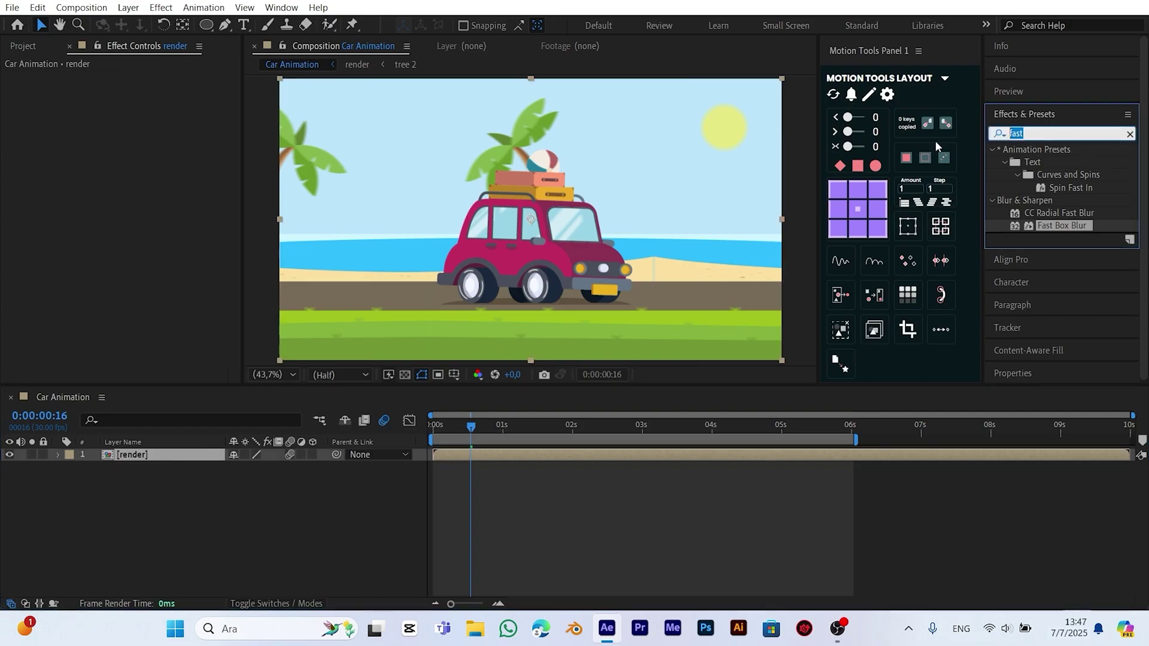
{"action": "type", "text": "wigg"}
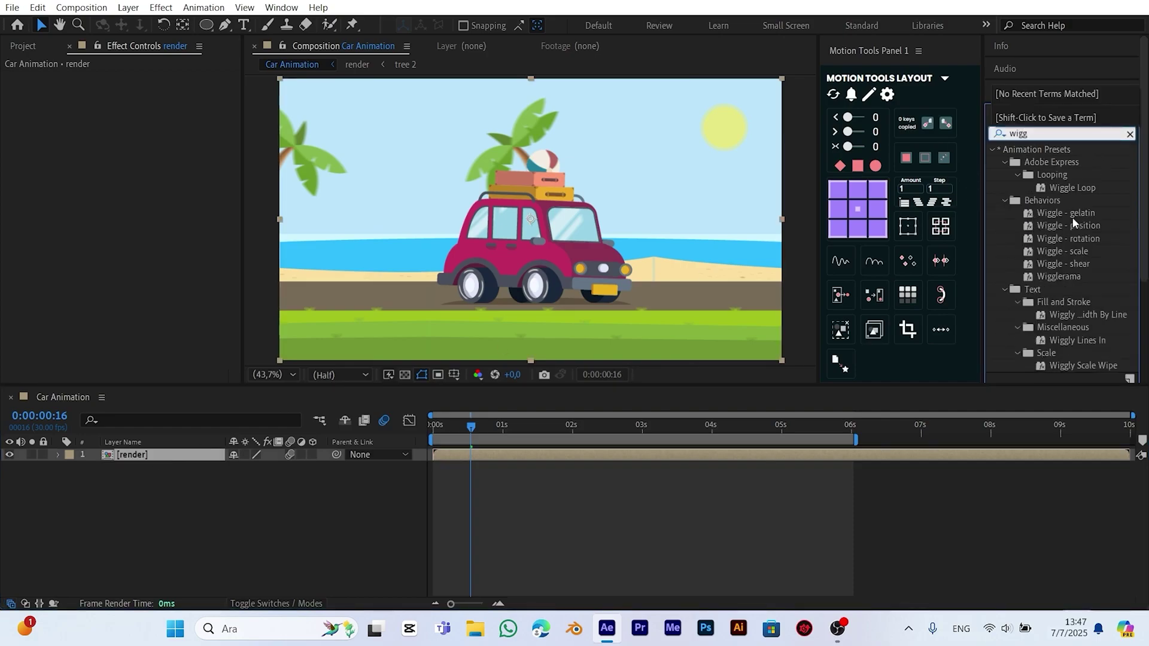
{"action": "left_click_drag", "start_coordinate": [1073, 224], "coordinate": [159, 453]}
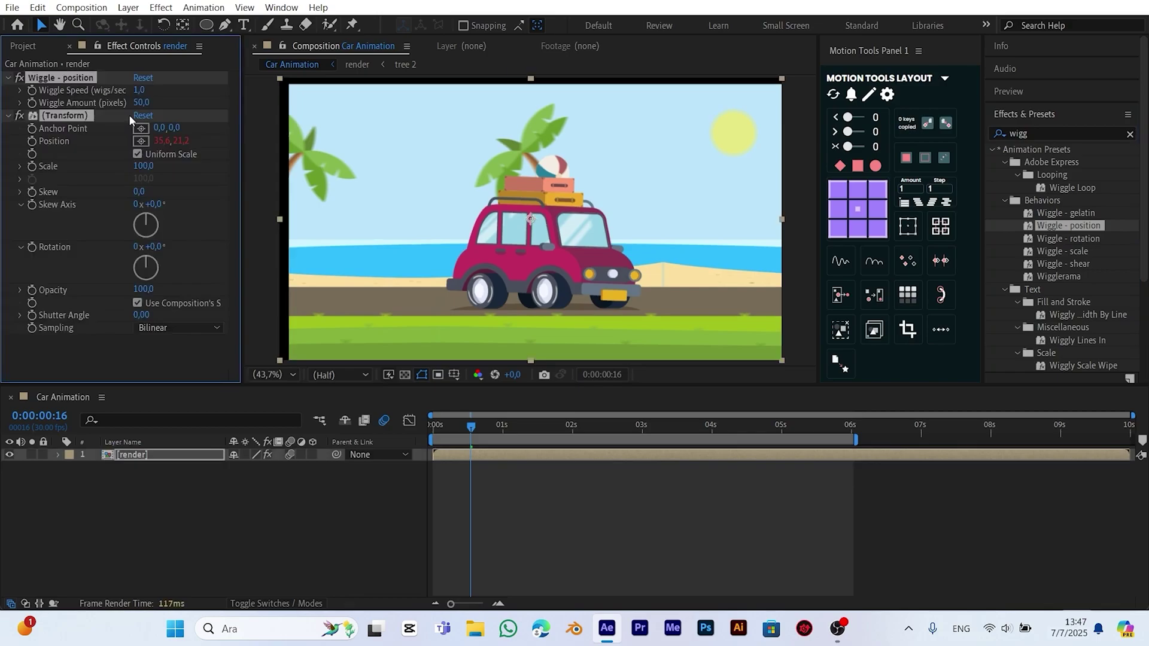
{"action": "key", "text": "Return"}
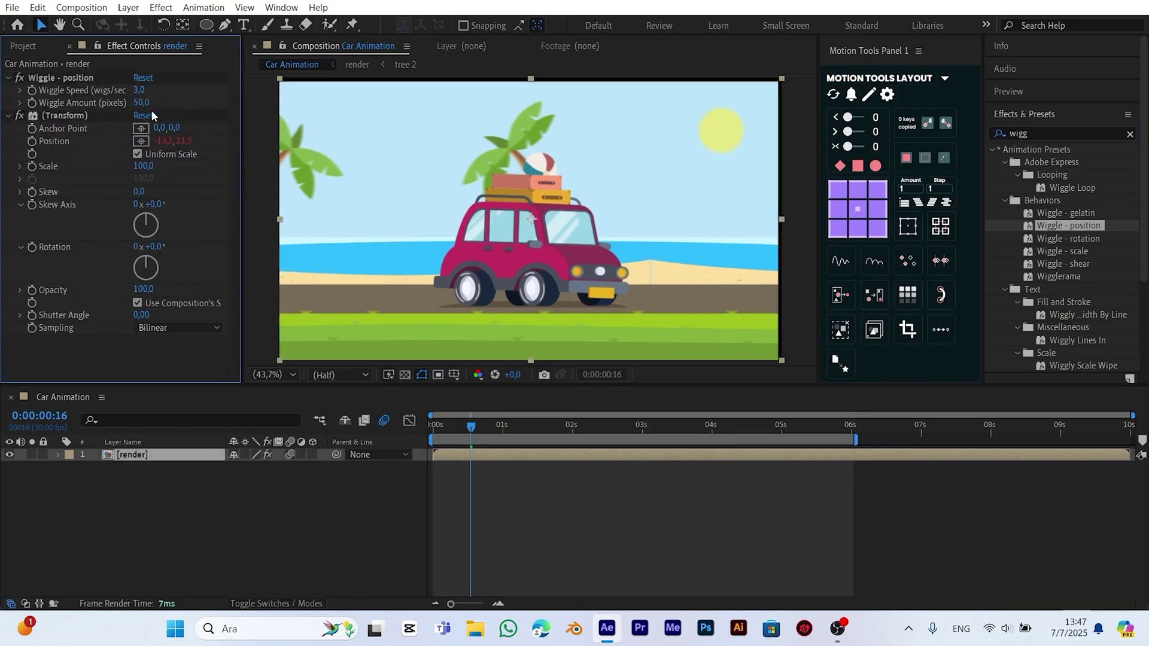
{"action": "key", "text": "Return"}
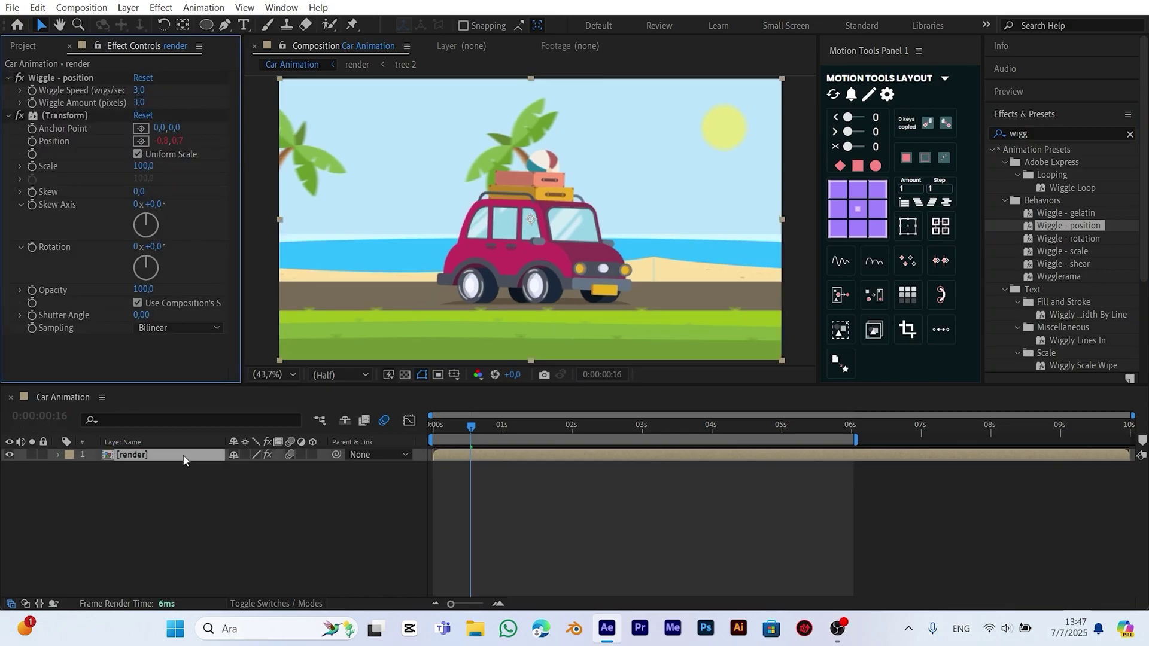
Scale the render layer to 102% and preview the animation from the first frame
{"action": "left_click", "coordinate": [182, 459]}
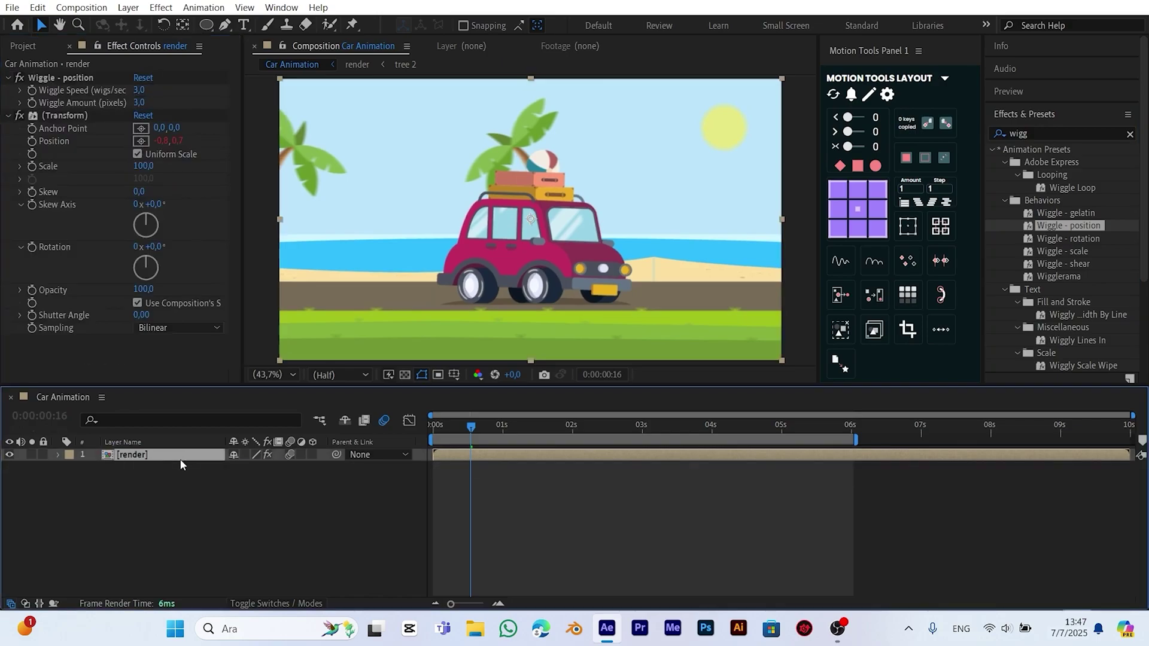
{"action": "key", "text": "s"}
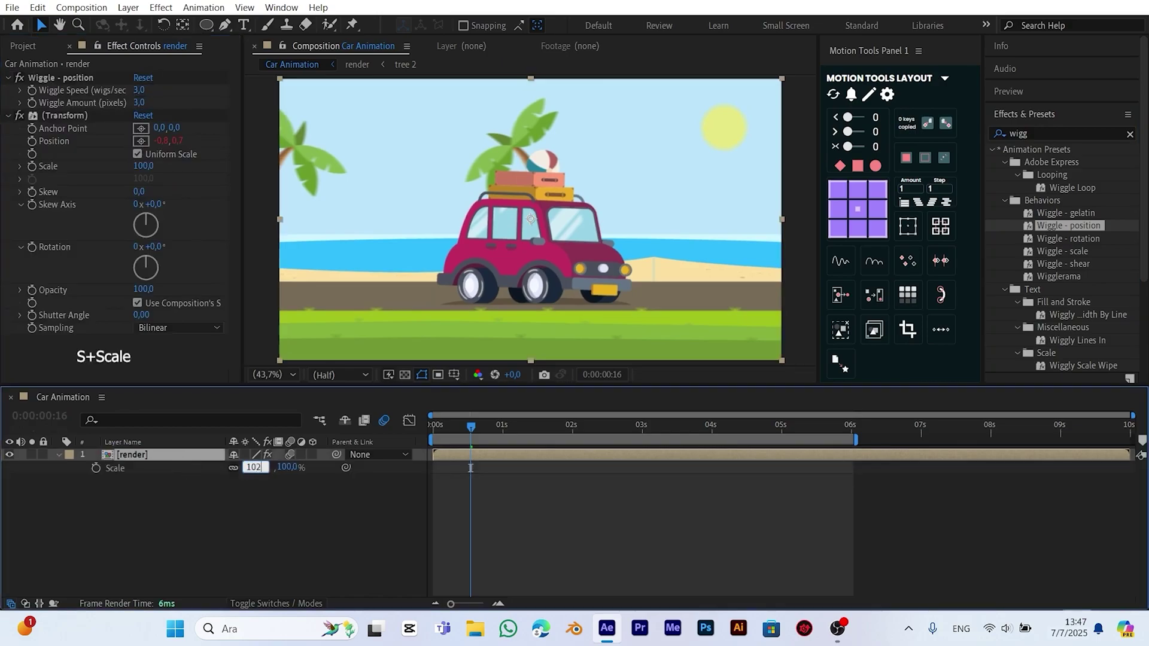
{"action": "left_click_drag", "start_coordinate": [249, 469], "coordinate": [251, 472]}
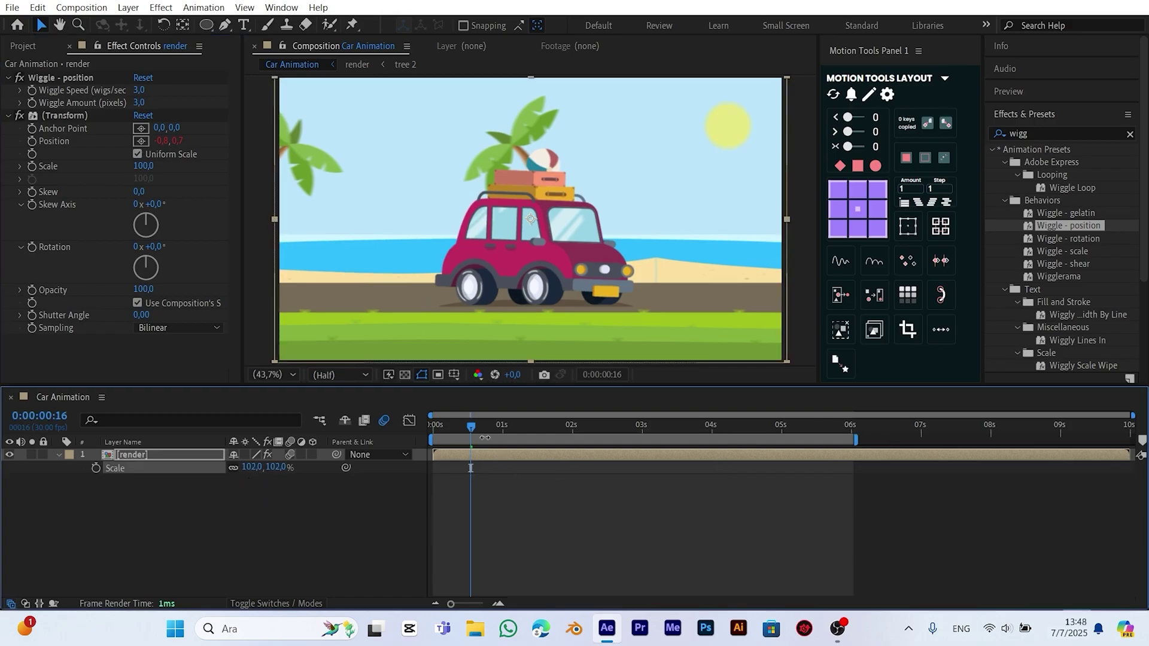
{"action": "key", "text": "Home"}
{"action": "left_click", "coordinate": [223, 521]}
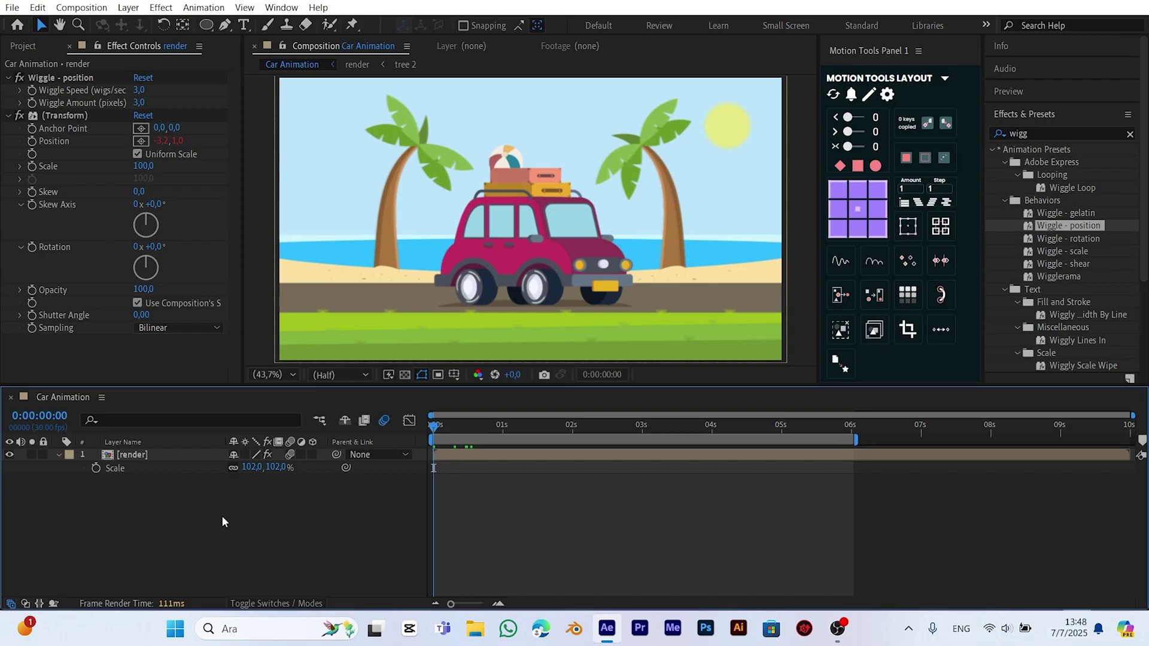
{"action": "key", "text": "space"}
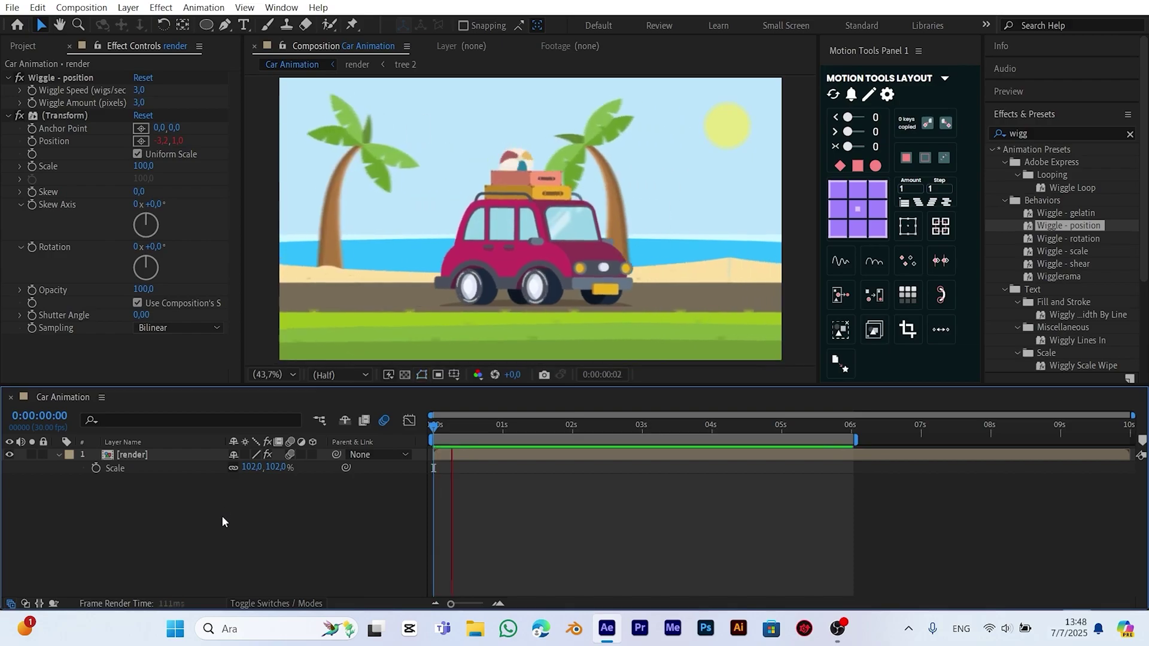